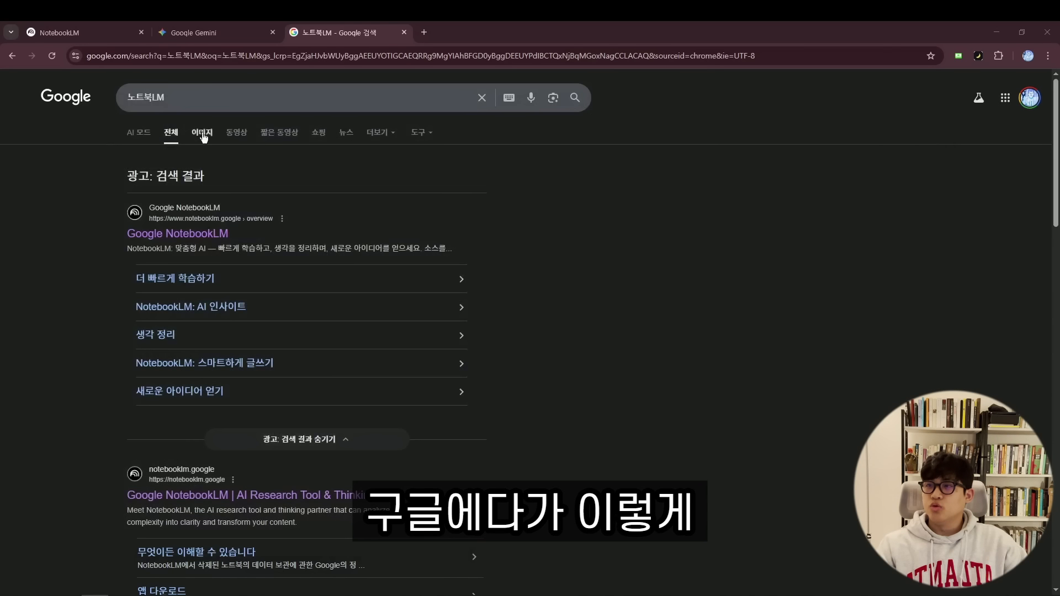
# - Open the Google NotebookLM site from the search results for 노트북LM
pyautogui.click(201, 98)
pyautogui.doubleClick(158, 97)
pyautogui.click(660, 333)
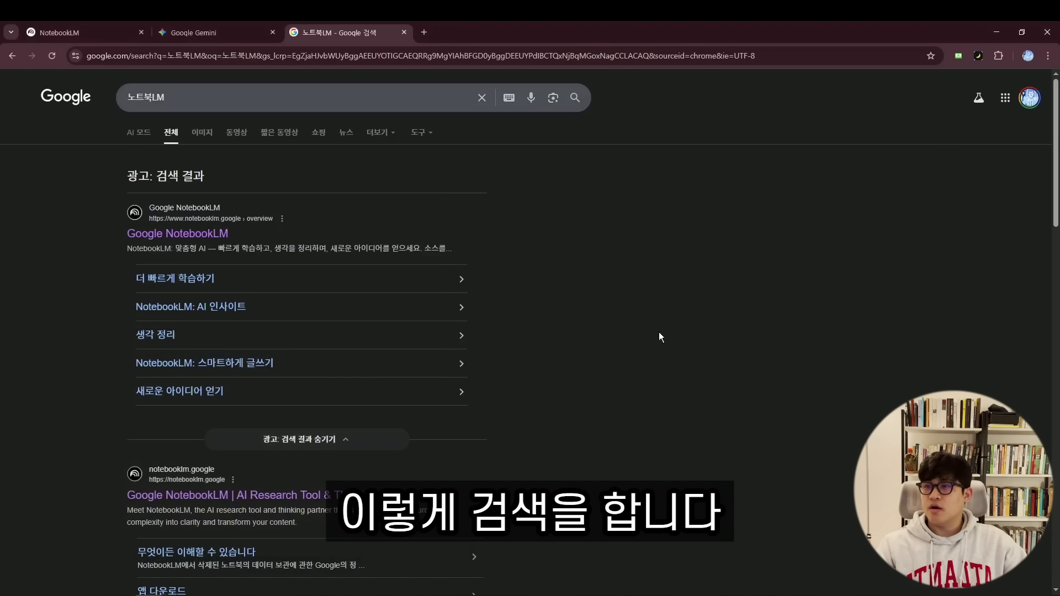
pyautogui.click(181, 229)
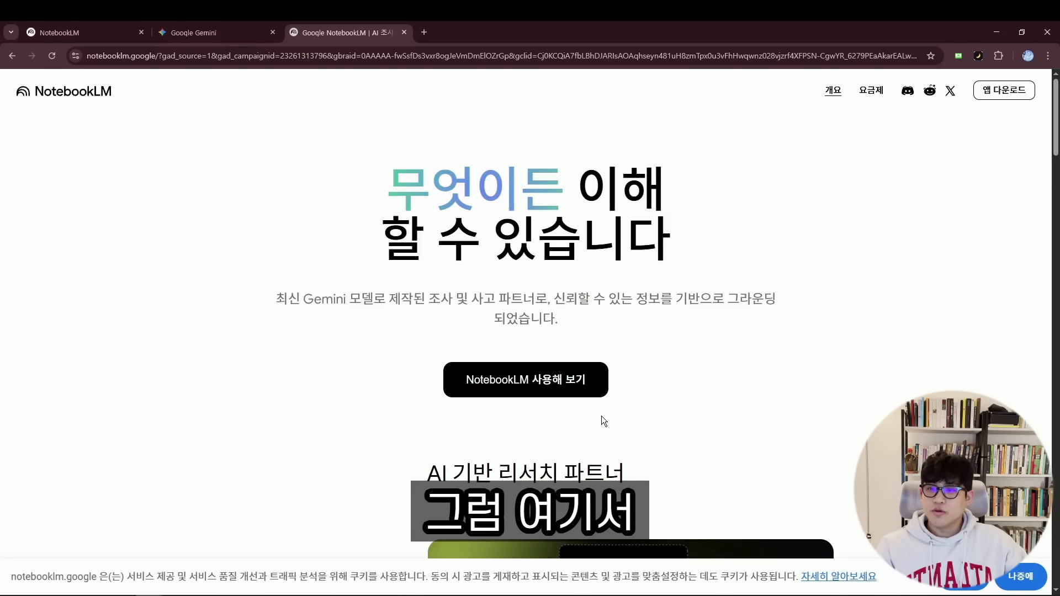
# - Launch the NotebookLM web app from its landing page
pyautogui.hotkey('ctrl', '2')
pyautogui.moveTo(609, 410)
pyautogui.mouseDown()
pyautogui.moveTo(460, 349)
pyautogui.moveTo(392, 406)
pyautogui.mouseUp()
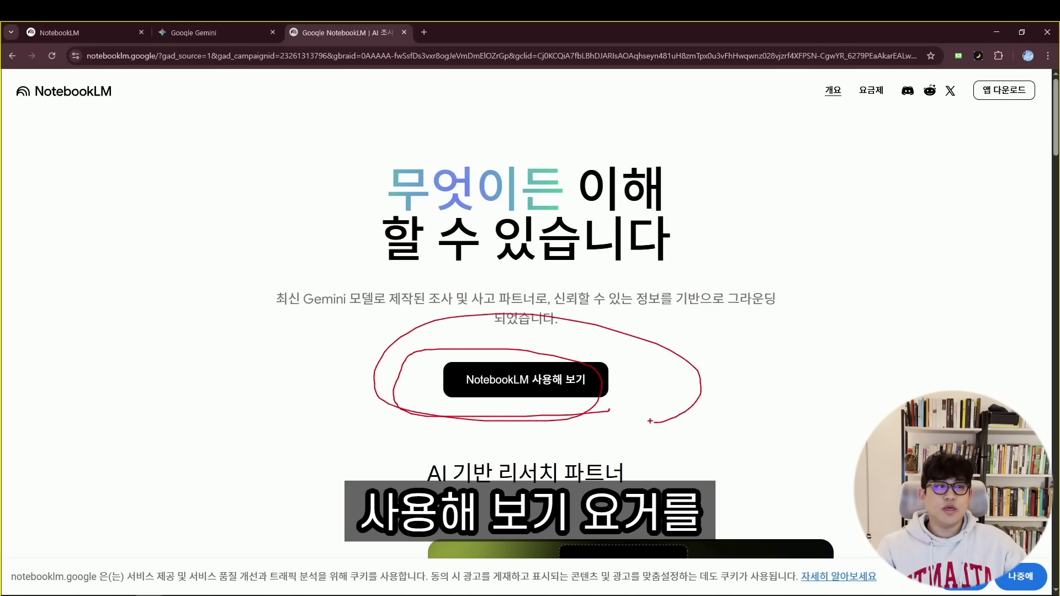
pyautogui.press('Escape')
pyautogui.click(558, 385)
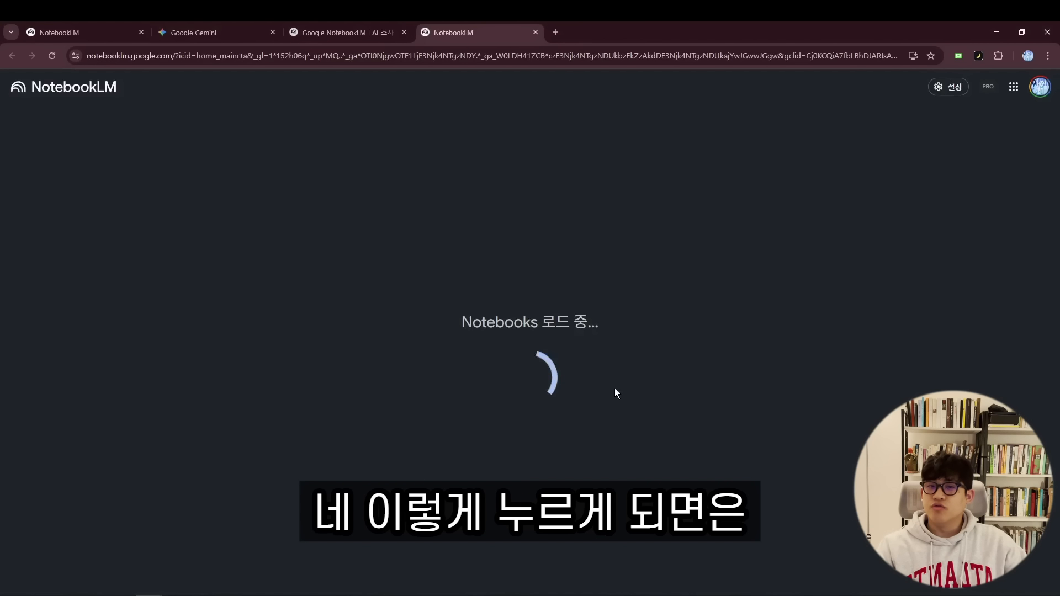
# - Create a new notebook from the recent notebooks section
pyautogui.hotkey('ctrl', '2')
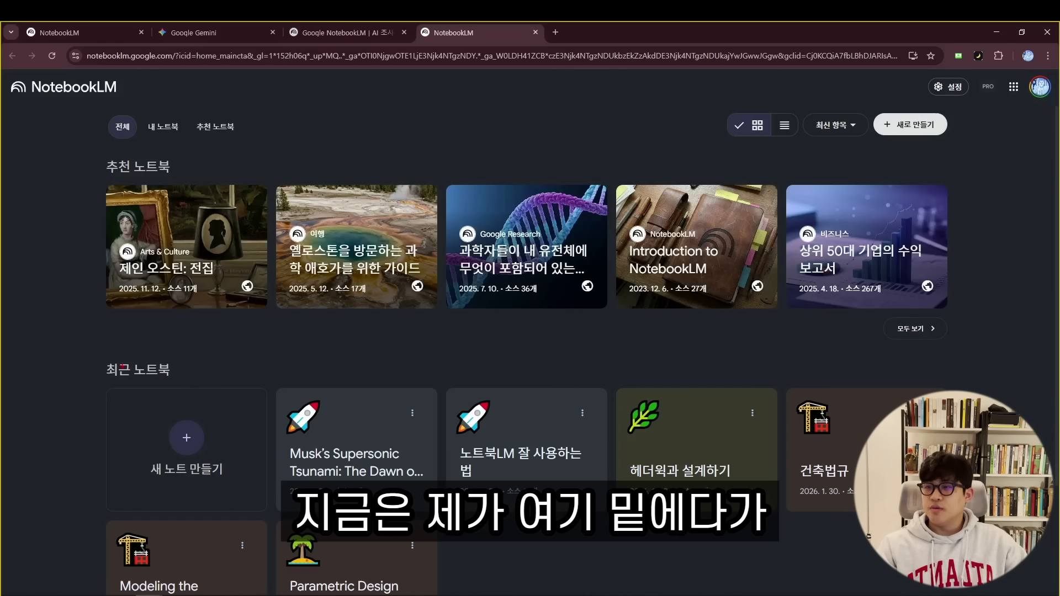
pyautogui.moveTo(163, 380)
pyautogui.mouseDown()
pyautogui.moveTo(77, 353)
pyautogui.moveTo(103, 357)
pyautogui.mouseUp()
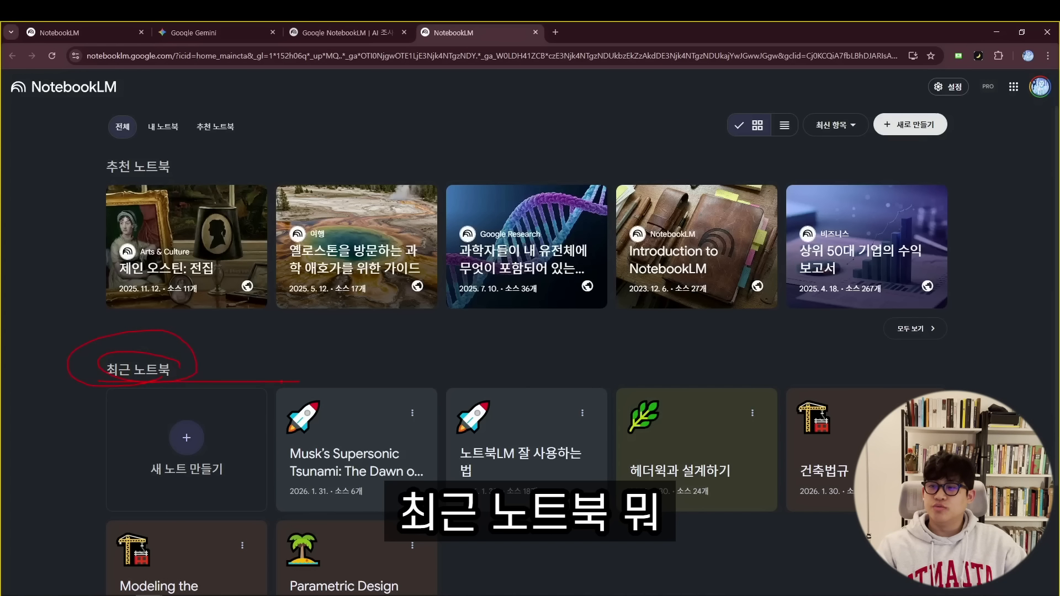
pyautogui.press('Escape')
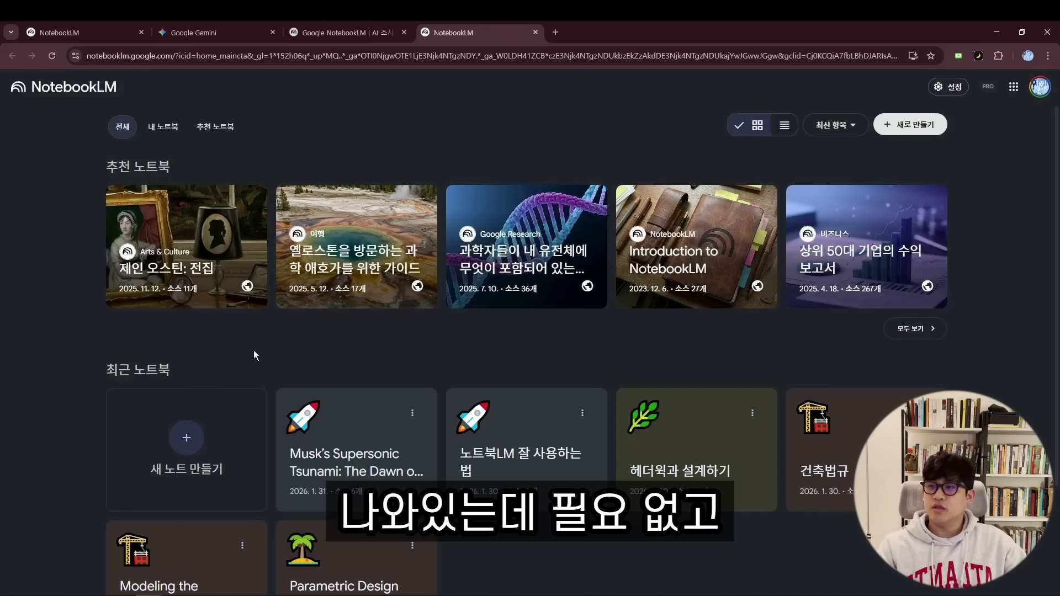
pyautogui.click(189, 446)
pyautogui.rightClick(188, 446)
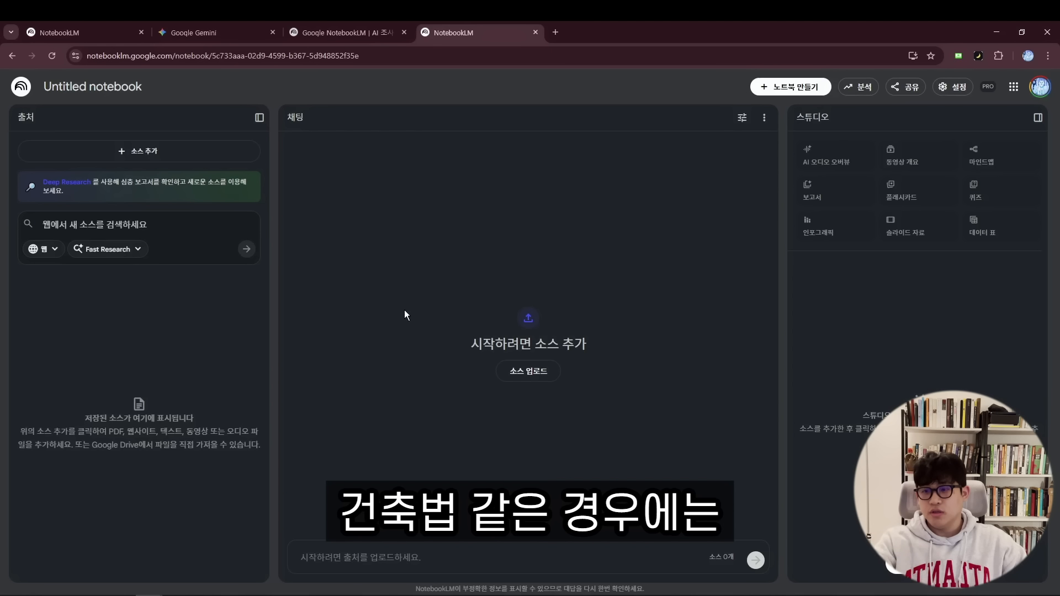
pyautogui.hotkey('ctrl', '2')
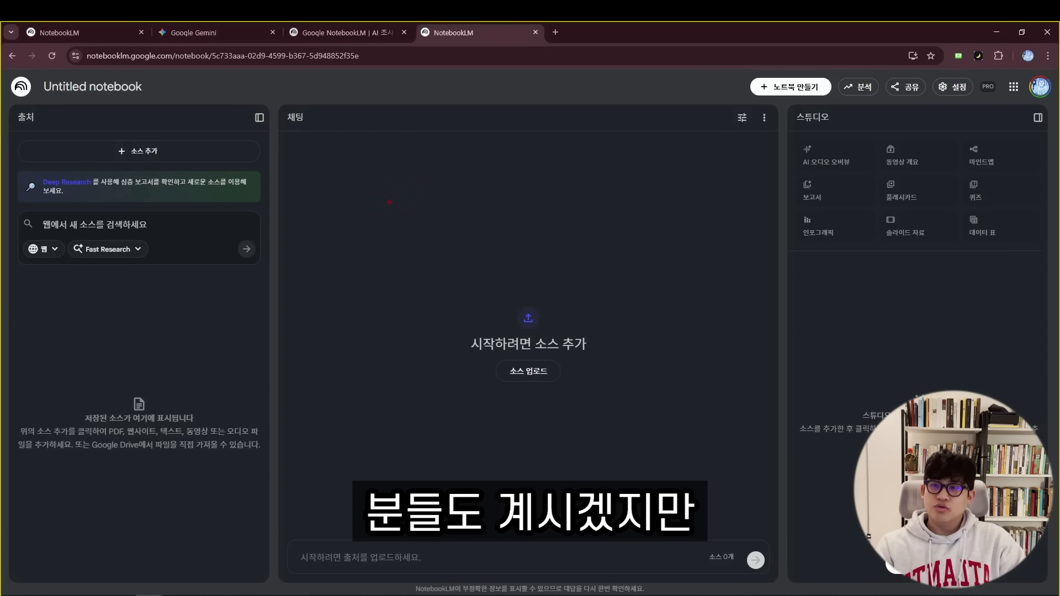
pyautogui.moveTo(338, 194)
pyautogui.mouseDown()
pyautogui.moveTo(338, 164)
pyautogui.moveTo(411, 237)
pyautogui.mouseUp()
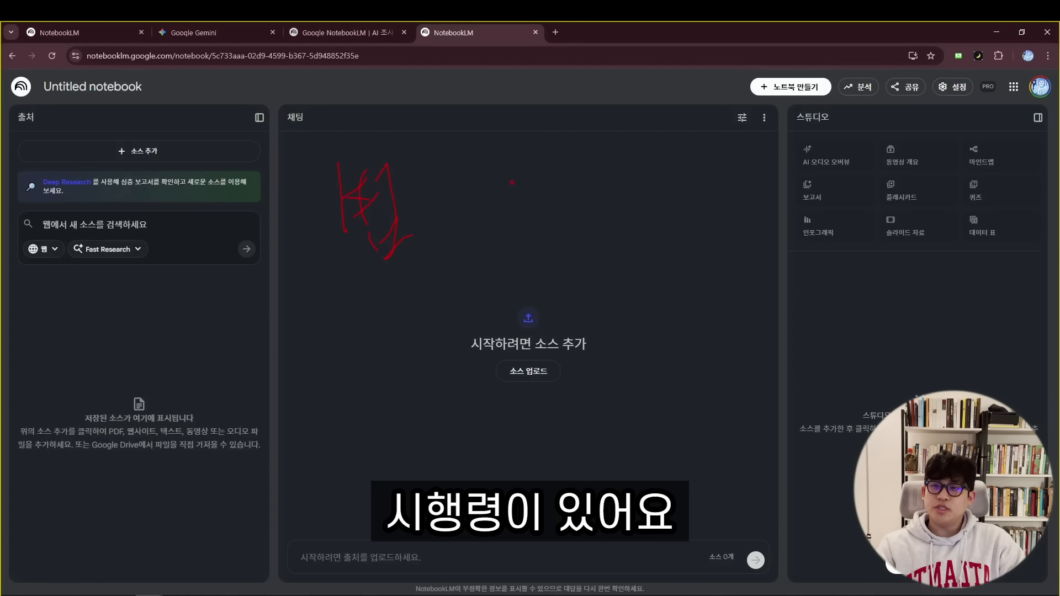
pyautogui.moveTo(535, 161); pyautogui.dragTo(535, 218)
pyautogui.moveTo(531, 232); pyautogui.dragTo(541, 247)
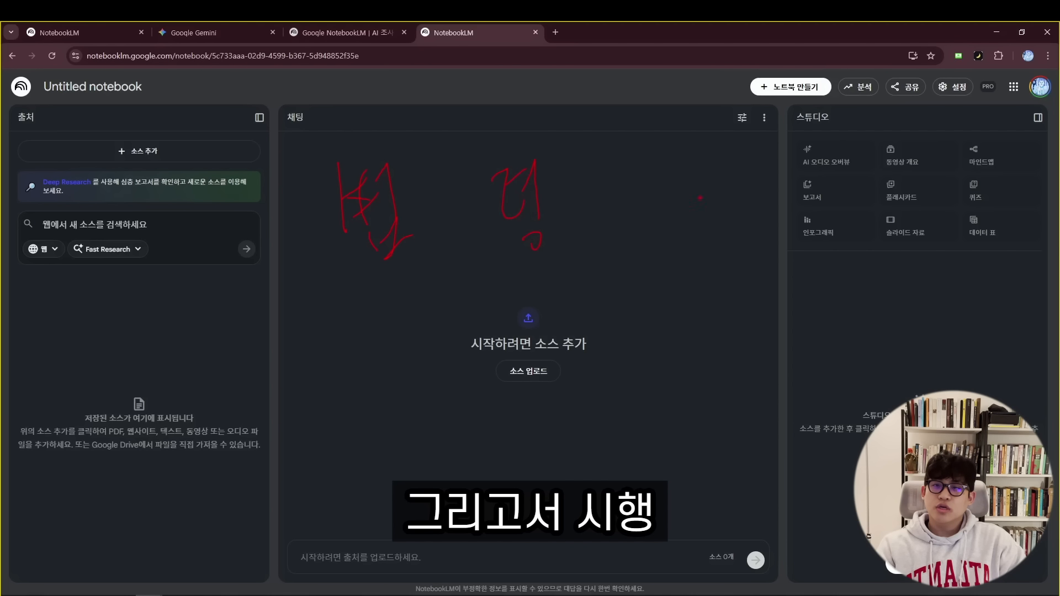
pyautogui.moveTo(696, 194); pyautogui.dragTo(683, 235)
pyautogui.moveTo(715, 187); pyautogui.dragTo(723, 246)
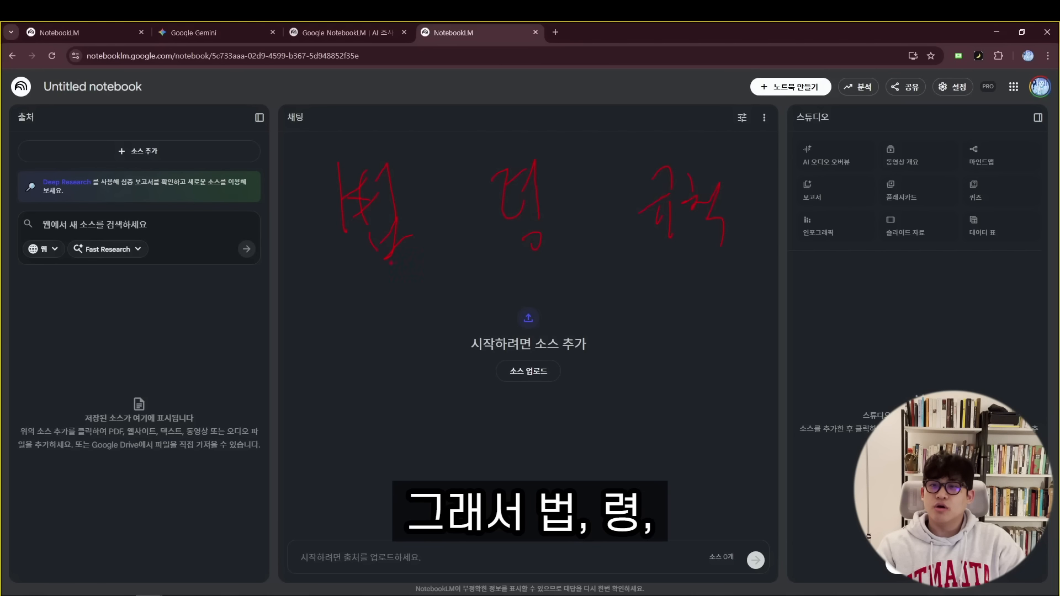
pyautogui.moveTo(420, 266); pyautogui.dragTo(723, 238)
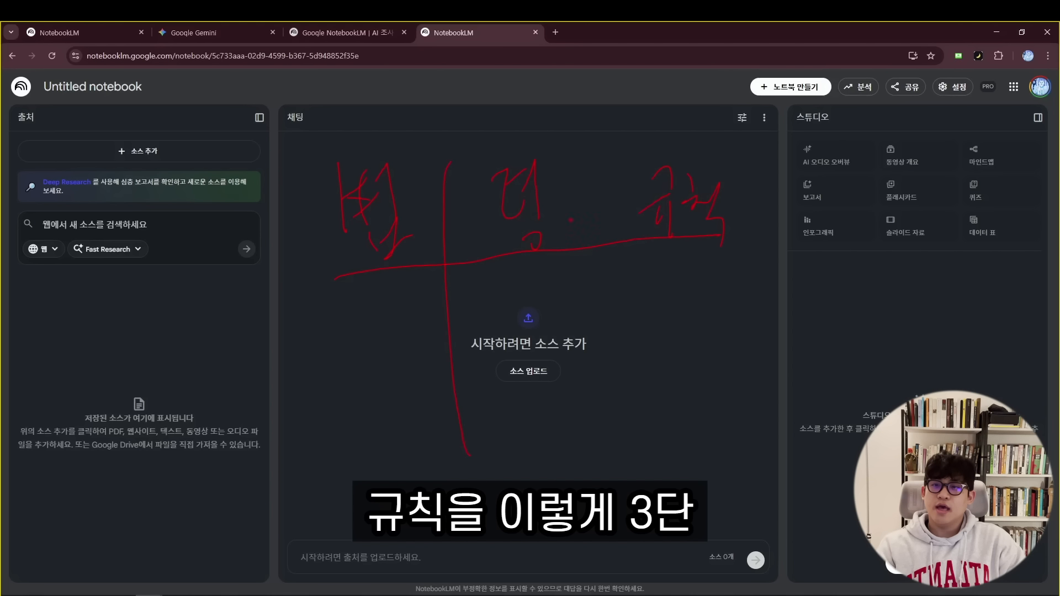
pyautogui.moveTo(329, 442); pyautogui.dragTo(396, 438)
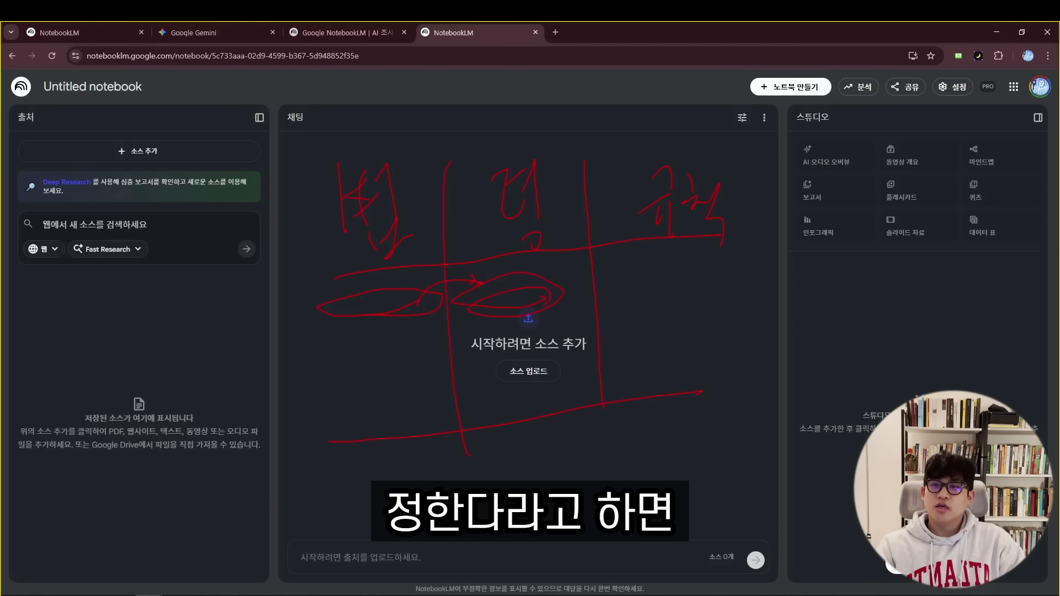
pyautogui.moveTo(535, 295); pyautogui.dragTo(641, 293)
pyautogui.moveTo(620, 283)
pyautogui.mouseDown()
pyautogui.moveTo(630, 291)
pyautogui.moveTo(706, 272)
pyautogui.mouseUp()
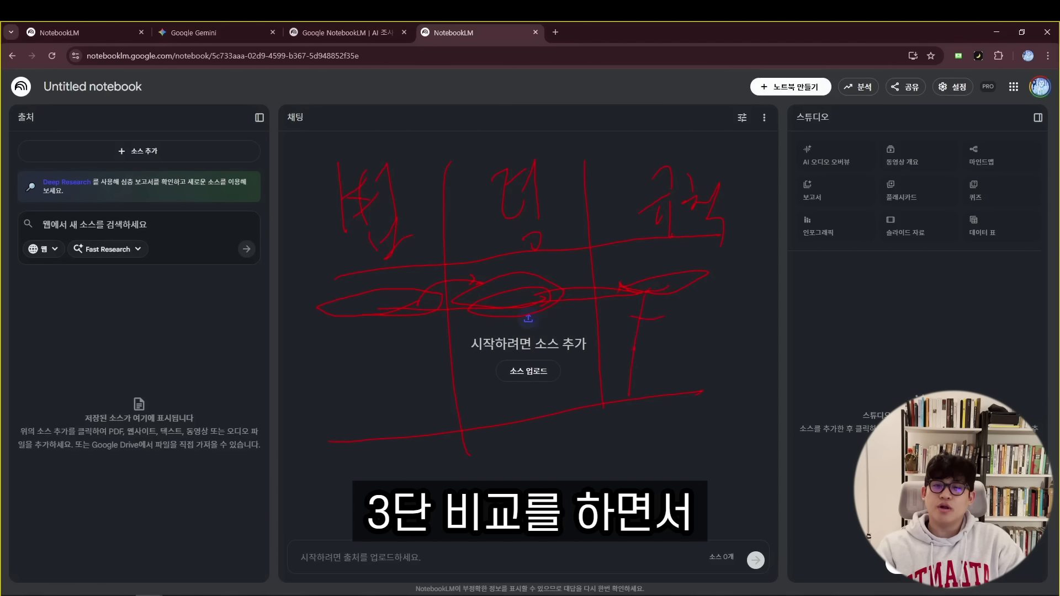
pyautogui.moveTo(644, 369); pyautogui.dragTo(663, 359)
pyautogui.press('Escape')
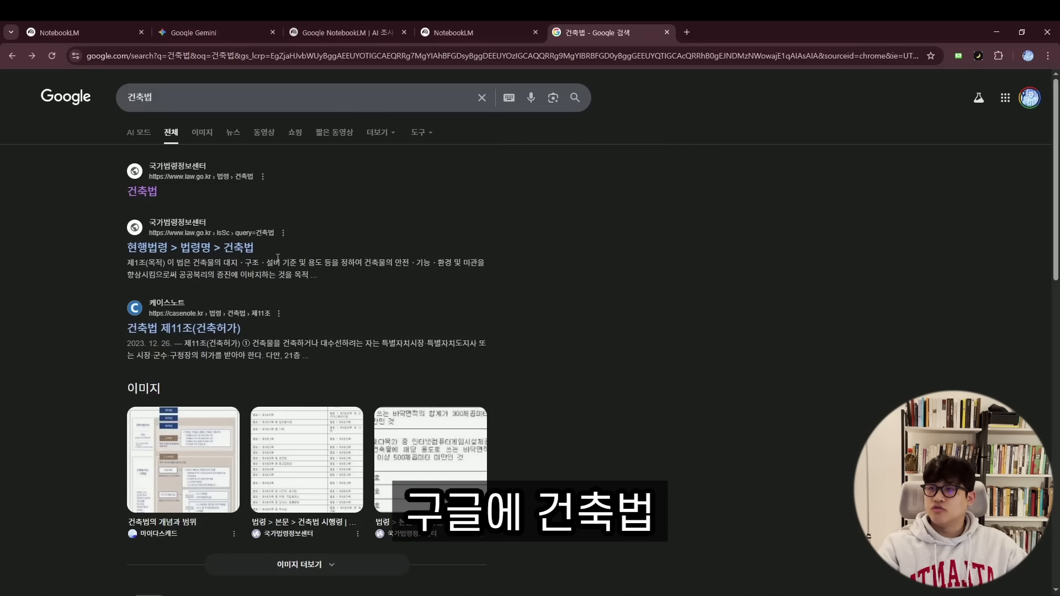
# - Open the 국가법령정보센터 page for 건축법 from the search results
pyautogui.hotkey('ctrl', '2')
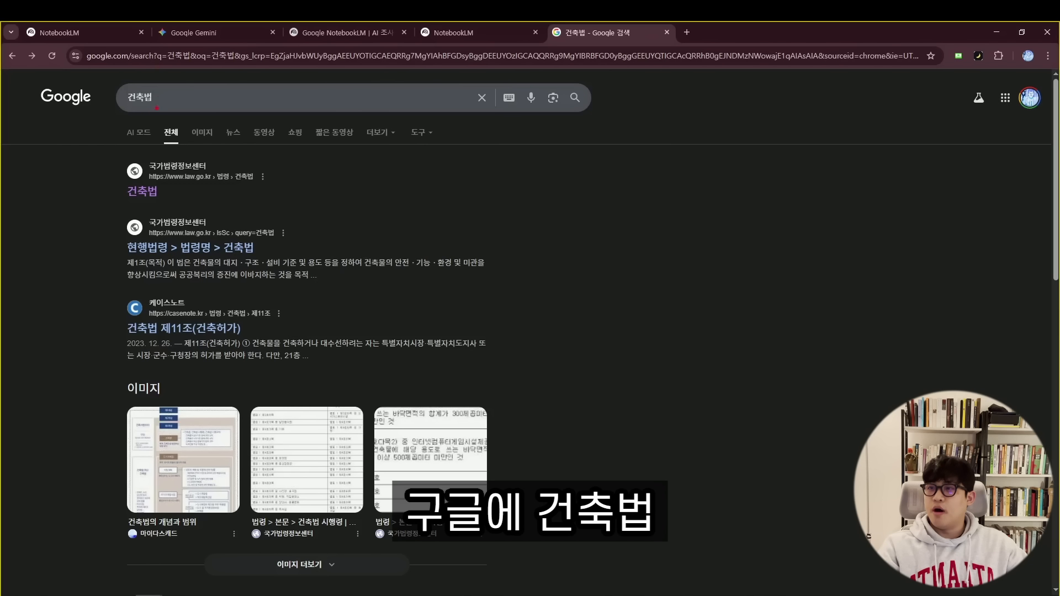
pyautogui.moveTo(160, 76); pyautogui.dragTo(146, 112)
pyautogui.moveTo(117, 150); pyautogui.dragTo(135, 200)
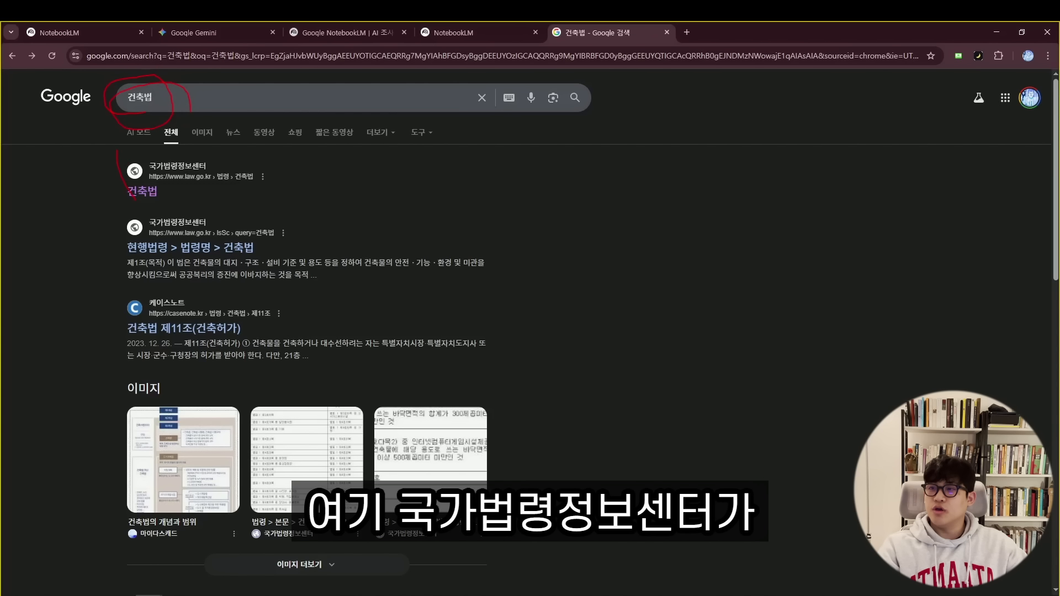
pyautogui.press('Escape')
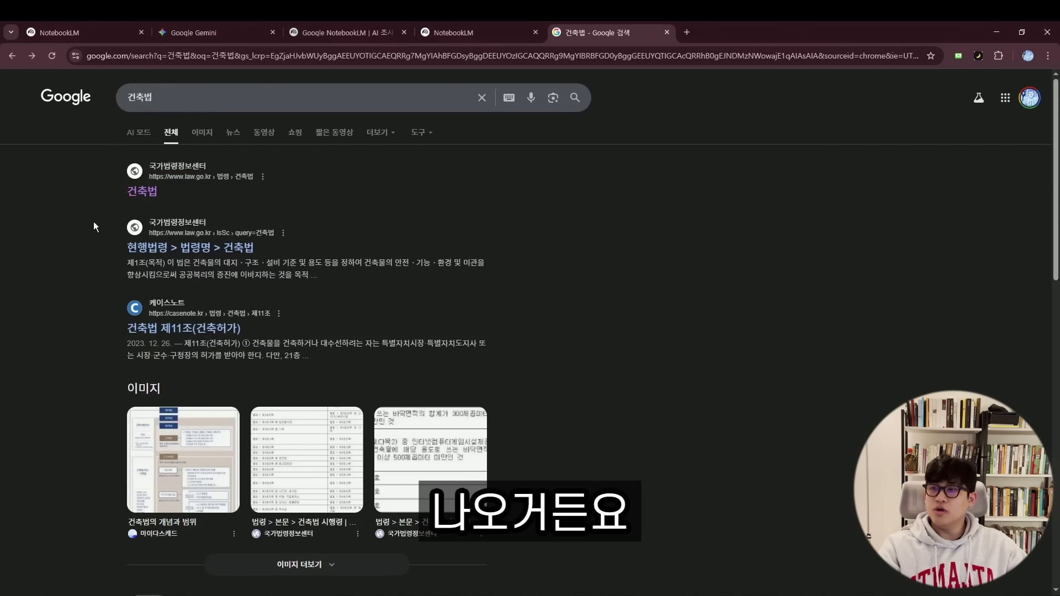
pyautogui.click(142, 191)
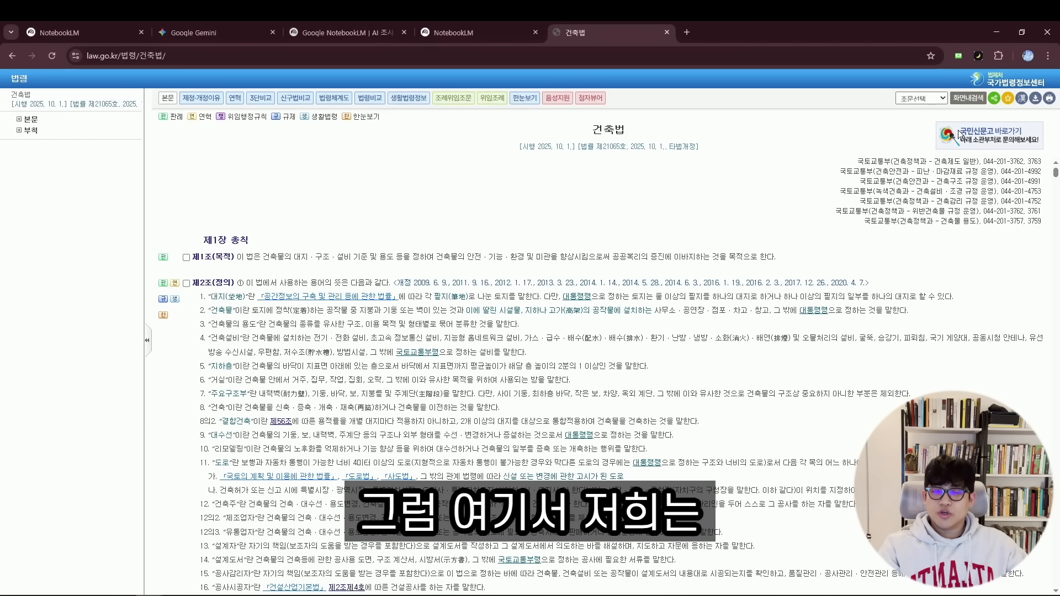
# - Bring up the save options for the 건축법 text and place the dialog in the middle of the page
pyautogui.hotkey('ctrl', '1')
pyautogui.click(1032, 106)
pyautogui.moveTo(849, 231)
pyautogui.mouseDown()
pyautogui.moveTo(970, 133)
pyautogui.moveTo(939, 55)
pyautogui.moveTo(972, 72)
pyautogui.mouseUp()
pyautogui.press('Escape')
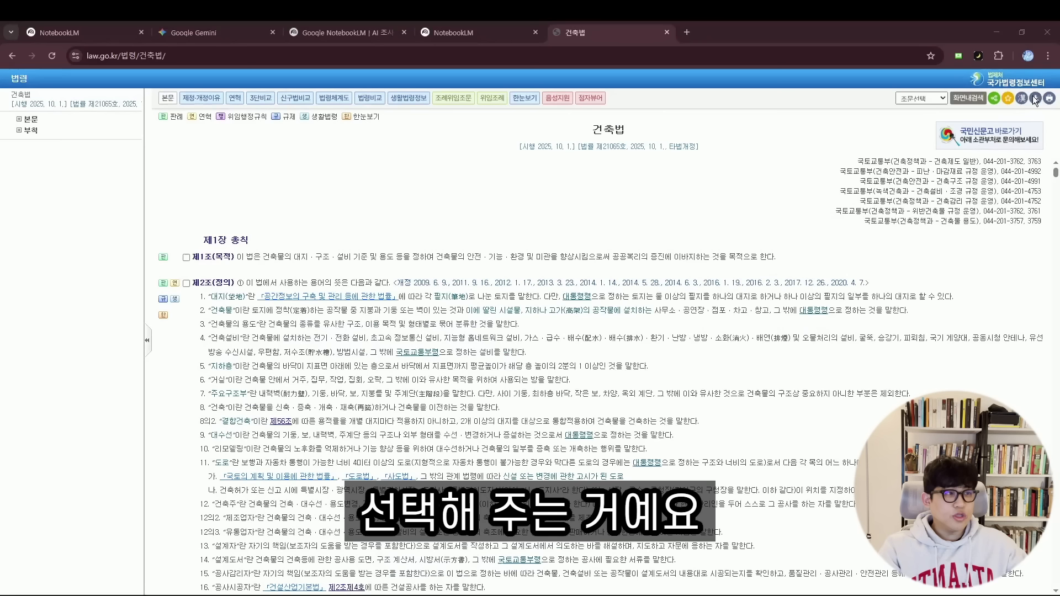
pyautogui.click(1035, 100)
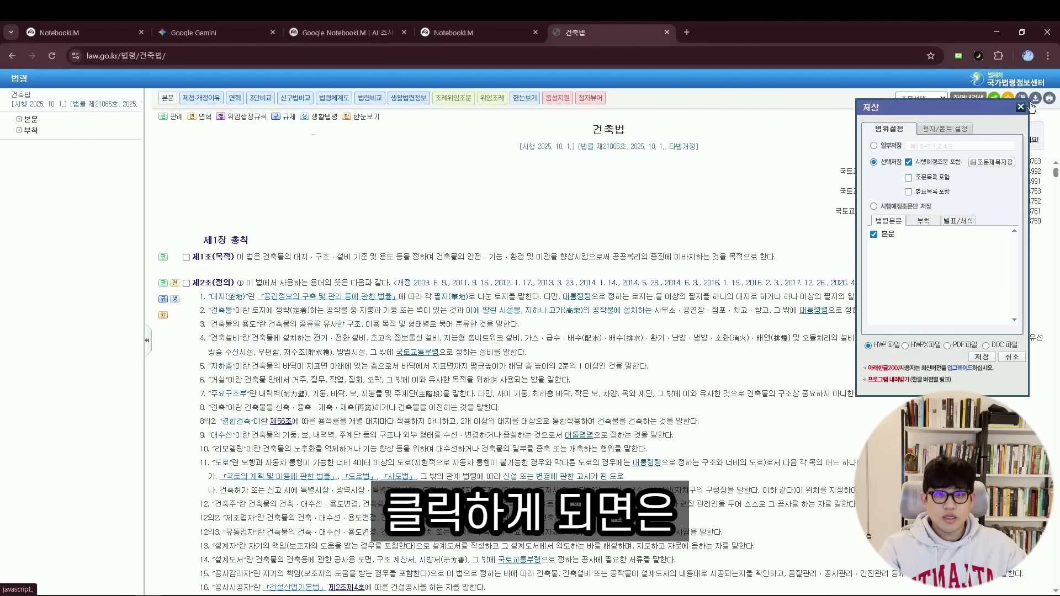
pyautogui.moveTo(953, 122); pyautogui.dragTo(507, 156)
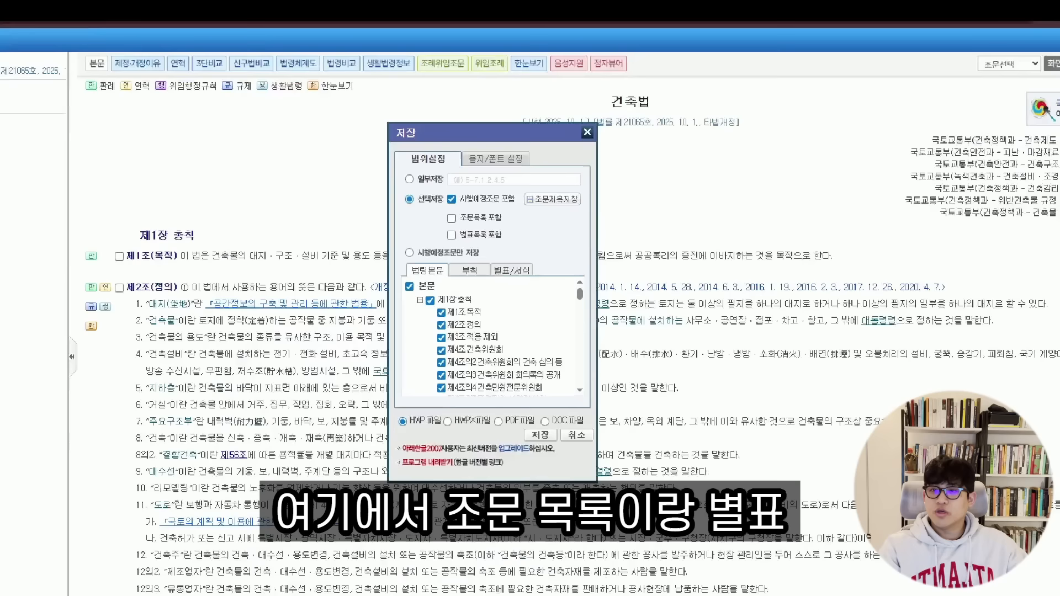
pyautogui.hotkey('ctrl', '1')
pyautogui.moveTo(366, 193); pyautogui.dragTo(532, 200)
pyautogui.moveTo(371, 226); pyautogui.dragTo(503, 229)
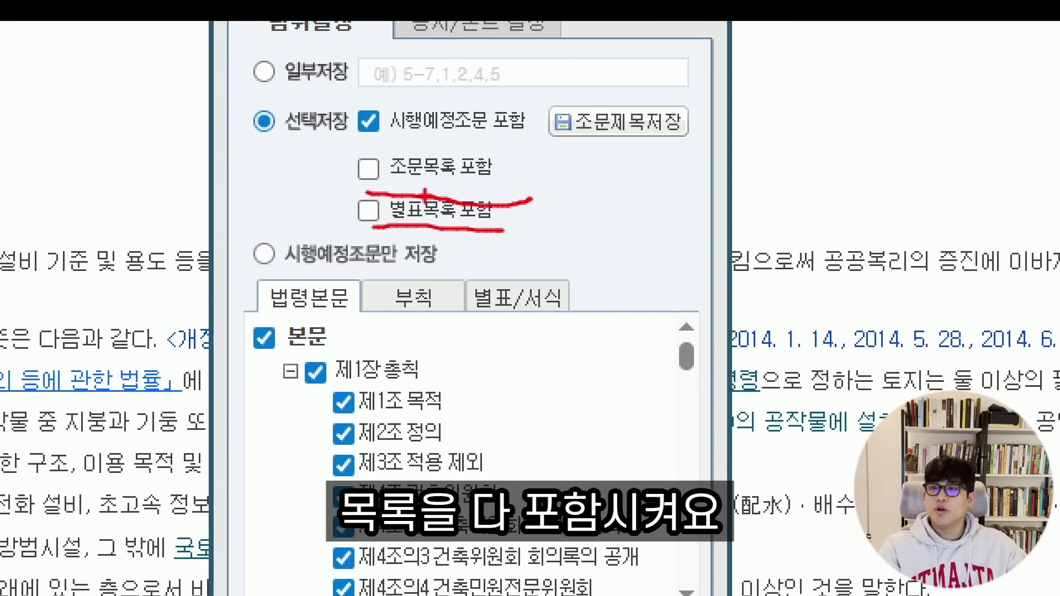
pyautogui.moveTo(356, 160); pyautogui.dragTo(396, 162)
pyautogui.moveTo(369, 193); pyautogui.dragTo(387, 214)
pyautogui.moveTo(544, 228)
pyautogui.mouseDown()
pyautogui.moveTo(476, 276)
pyautogui.moveTo(481, 298)
pyautogui.moveTo(689, 255)
pyautogui.mouseUp()
pyautogui.moveTo(556, 260); pyautogui.dragTo(556, 314)
pyautogui.moveTo(231, 327)
pyautogui.mouseDown()
pyautogui.moveTo(293, 354)
pyautogui.moveTo(287, 320)
pyautogui.mouseUp()
pyautogui.press('Escape')
# - Save the law as a PDF file with 조문목록, 별표목록, all 부칙 and all 별표/서식 included
pyautogui.click(461, 227)
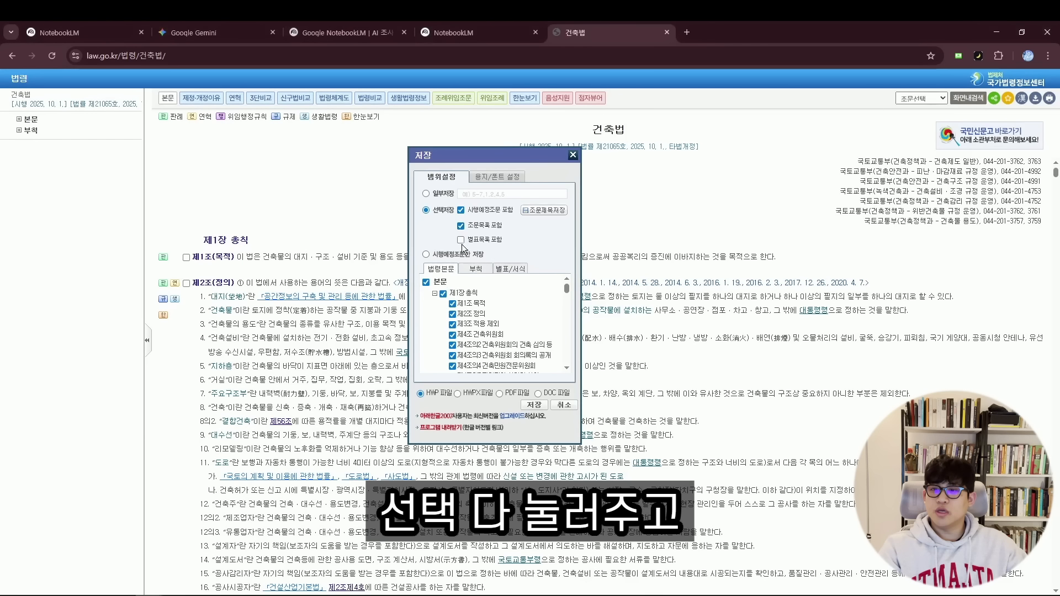
pyautogui.click(476, 269)
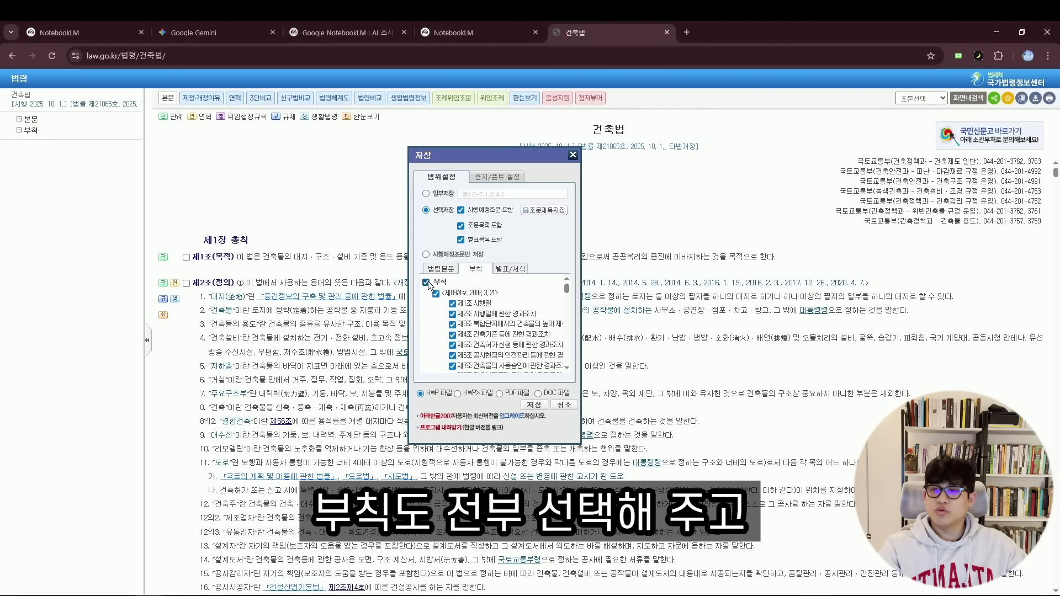
pyautogui.click(426, 283)
pyautogui.click(510, 269)
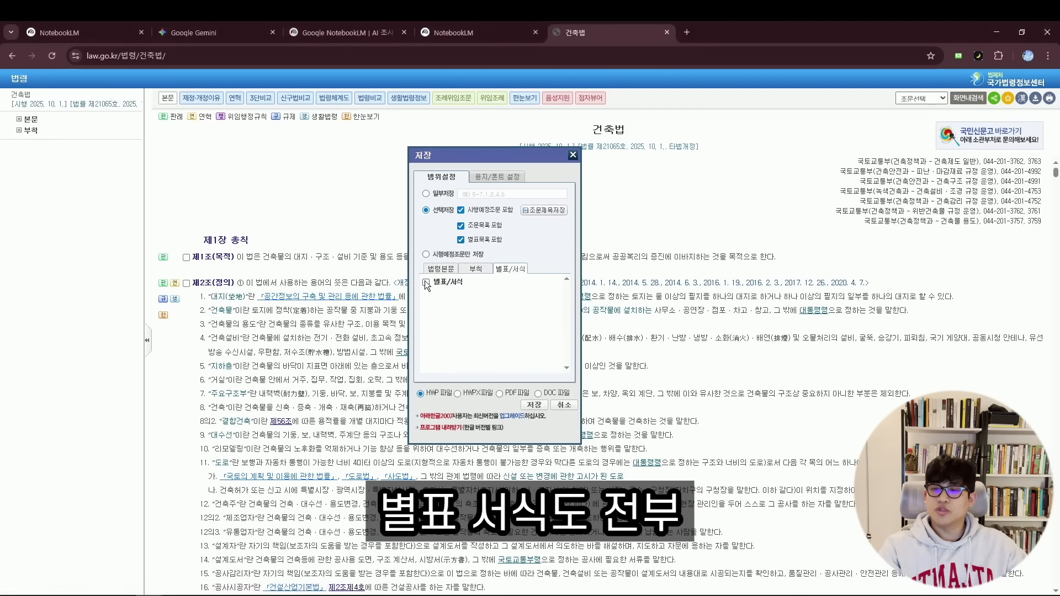
pyautogui.click(500, 394)
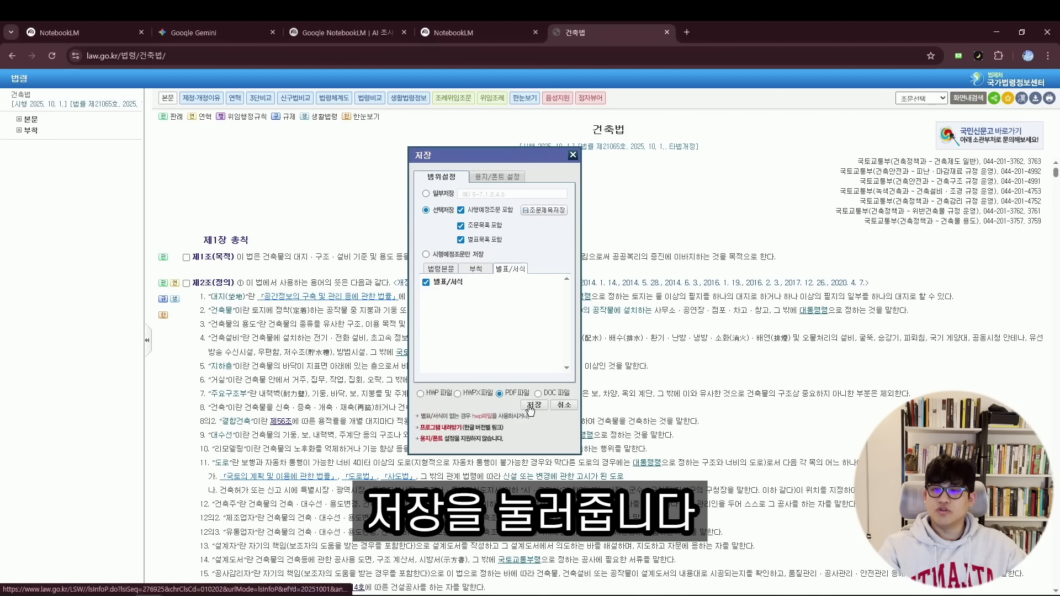
pyautogui.click(531, 406)
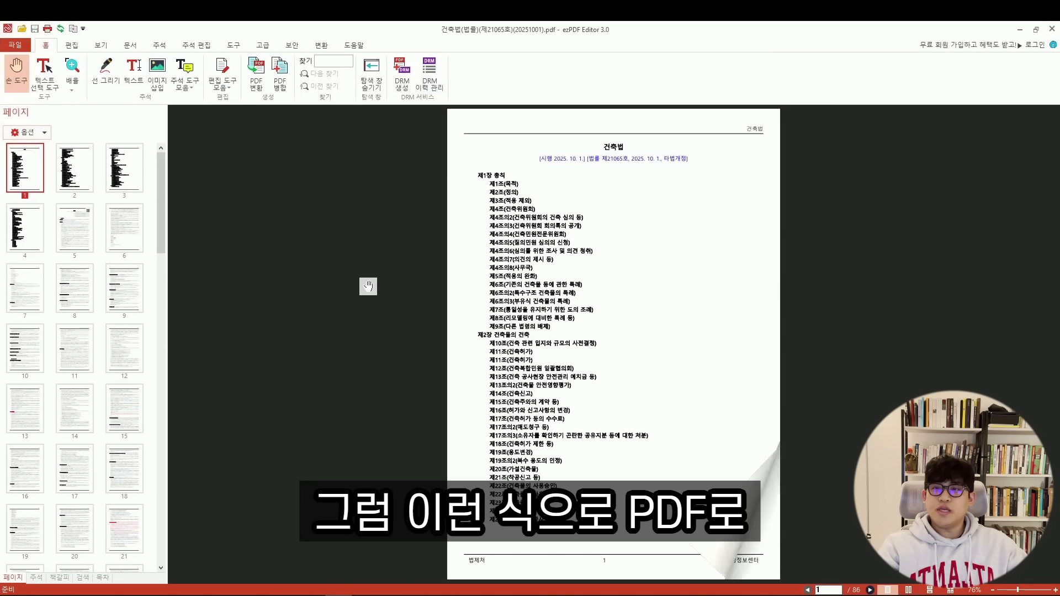
# - Look through the opening pages of the downloaded 건축법 PDF
pyautogui.scroll(-3, 313, 297)
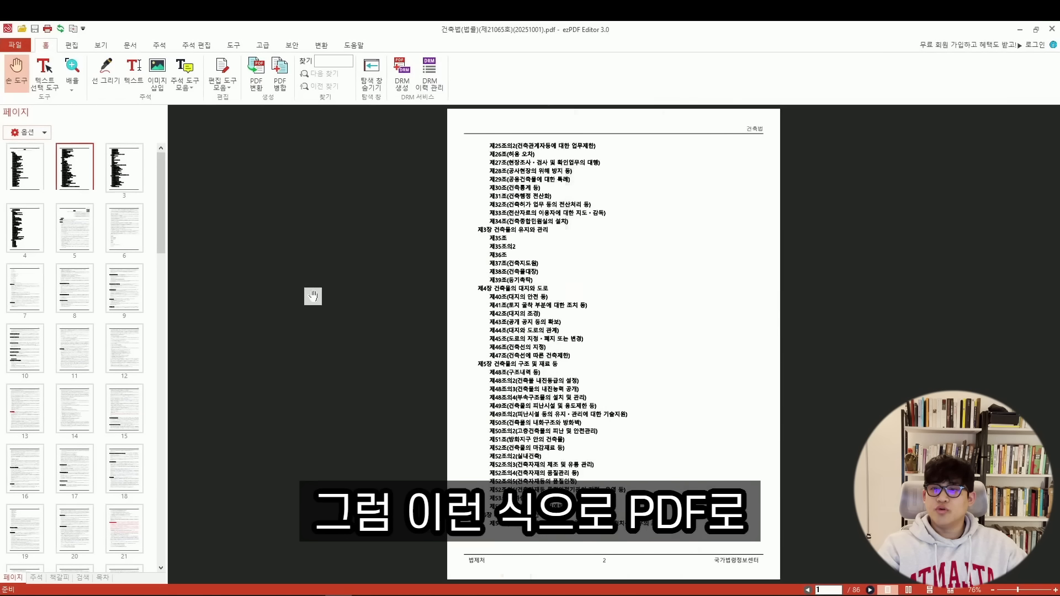
pyautogui.scroll(-3, 313, 297)
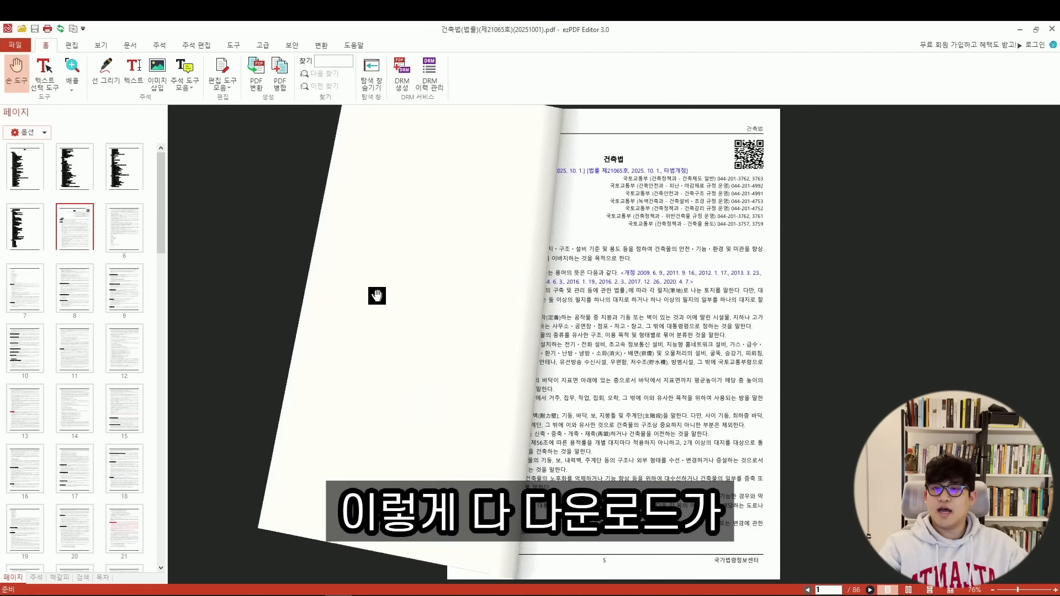
pyautogui.scroll(-3, 378, 296)
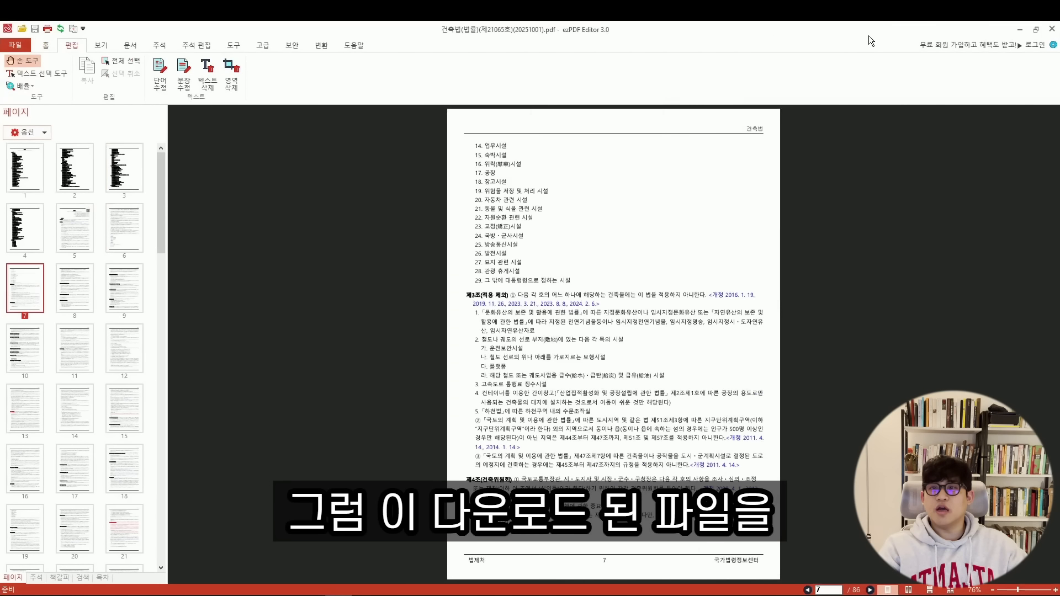
pyautogui.doubleClick(869, 35)
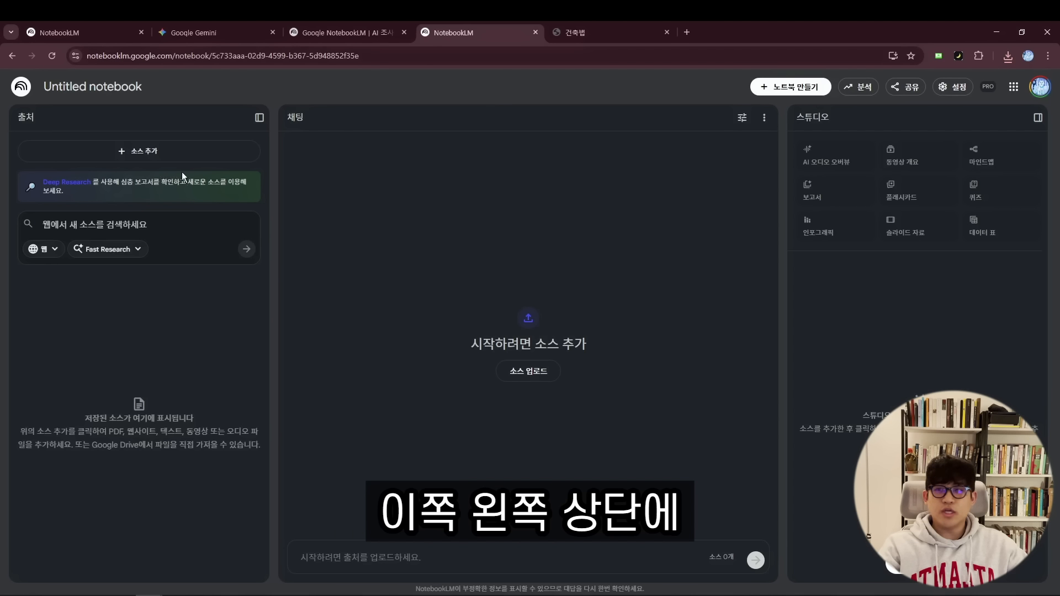
# - Upload 건축법(법률)(제21065호)(20251001).pdf from the documents folder as a source of the untitled notebook
pyautogui.moveTo(178, 169); pyautogui.dragTo(159, 173)
pyautogui.press('Escape')
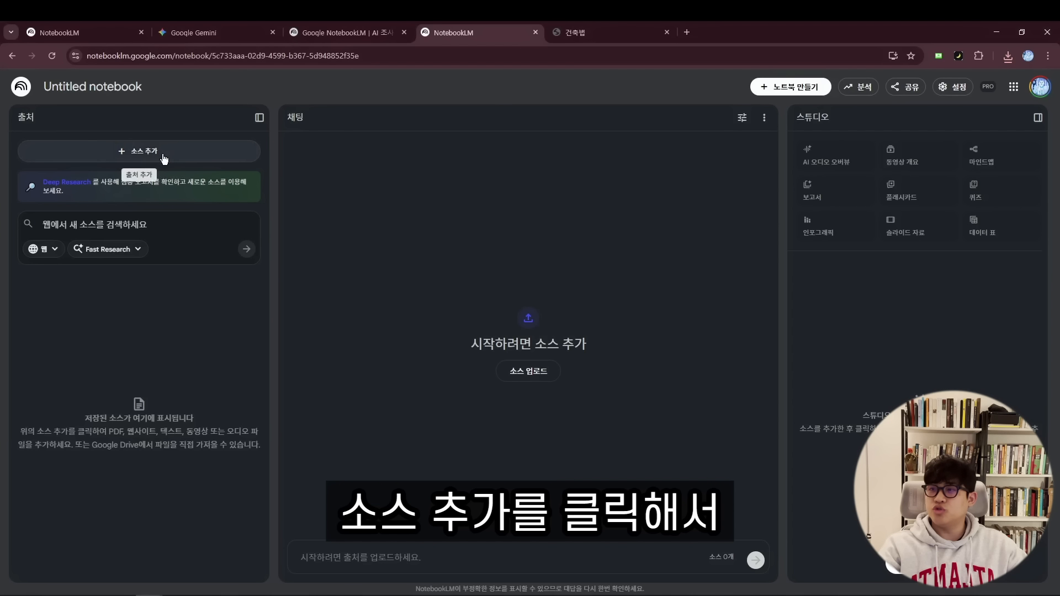
pyautogui.click(141, 152)
pyautogui.click(408, 424)
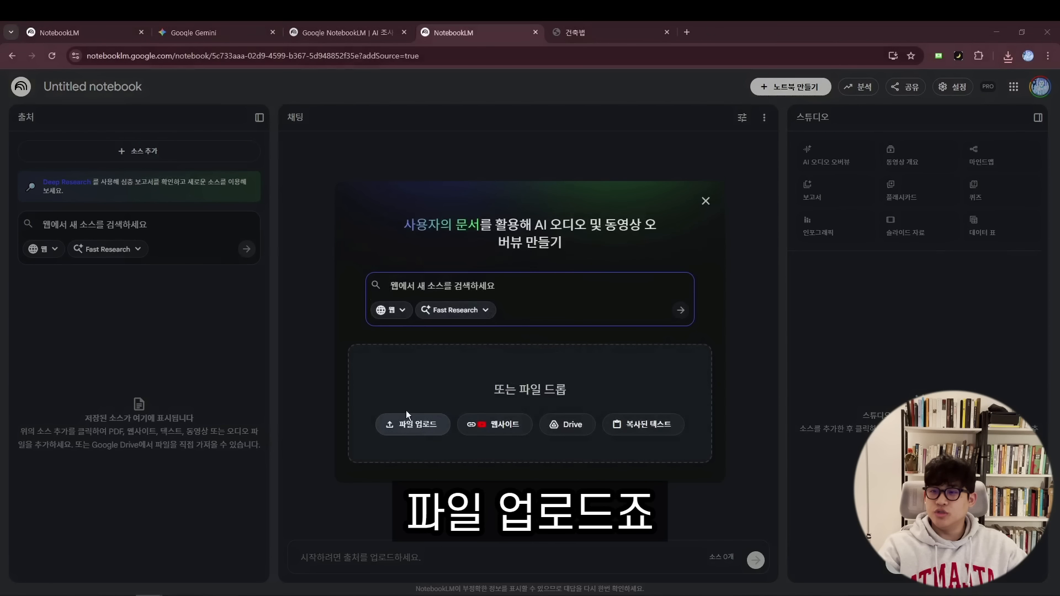
pyautogui.click(255, 377)
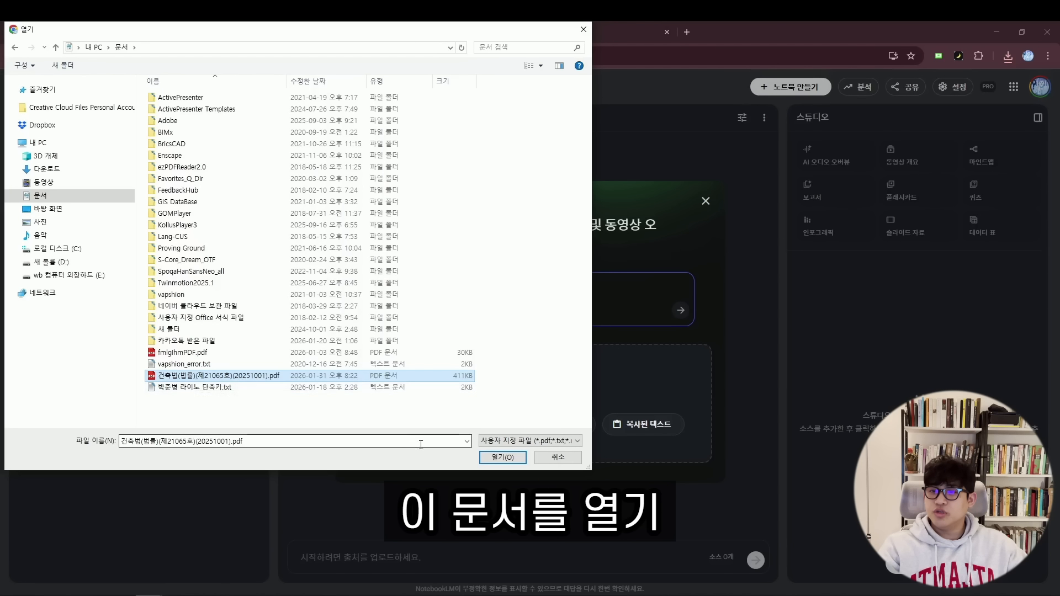
pyautogui.click(503, 458)
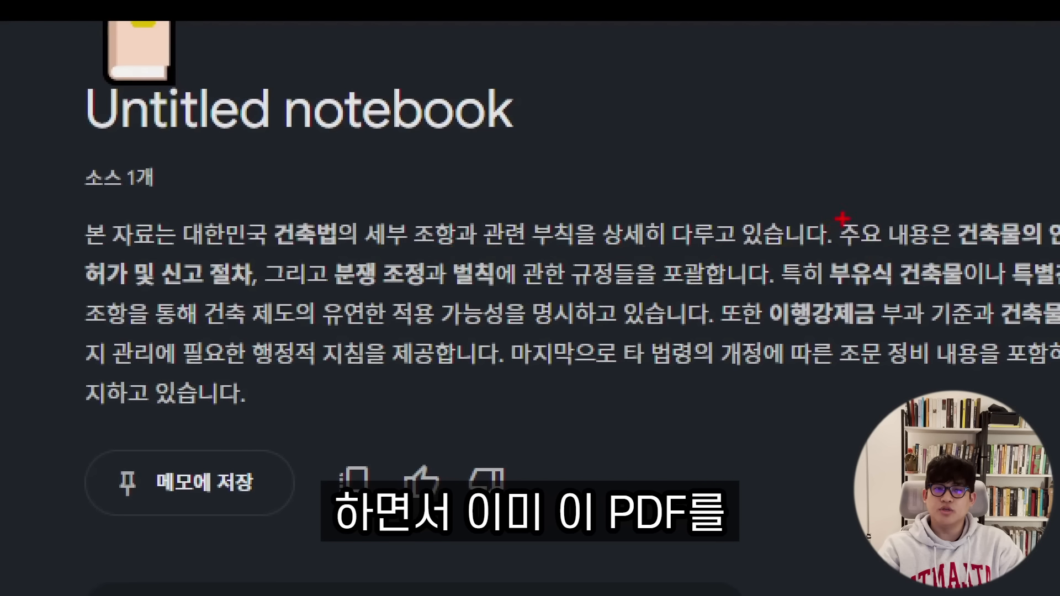
pyautogui.moveTo(802, 294); pyautogui.dragTo(868, 186)
pyautogui.moveTo(634, 209); pyautogui.dragTo(635, 93)
pyautogui.moveTo(725, 162); pyautogui.dragTo(707, 163)
pyautogui.moveTo(730, 123); pyautogui.dragTo(756, 177)
pyautogui.moveTo(780, 198)
pyautogui.mouseDown()
pyautogui.moveTo(730, 234)
pyautogui.moveTo(801, 197)
pyautogui.mouseUp()
pyautogui.moveTo(779, 161); pyautogui.dragTo(773, 256)
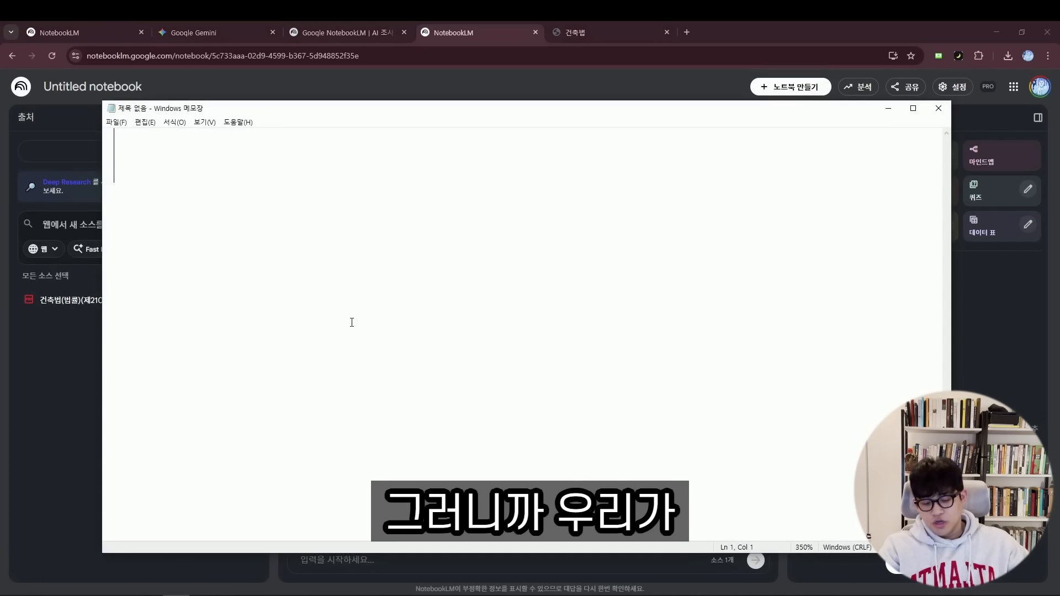
# - In a blank Notepad document, list 건축법, 건축법 시행령 and 건축법 시행규칙 on separate lines
pyautogui.write('rjsc')
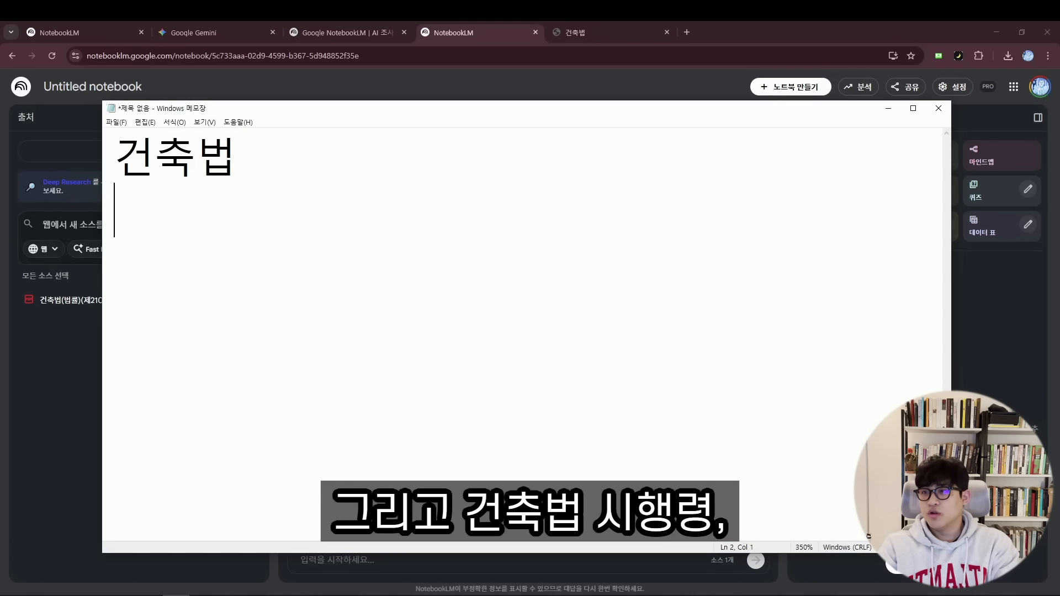
pyautogui.write('건축법 시행령')
pyautogui.press('Return')
pyautogui.write('건축법 시행규칙')
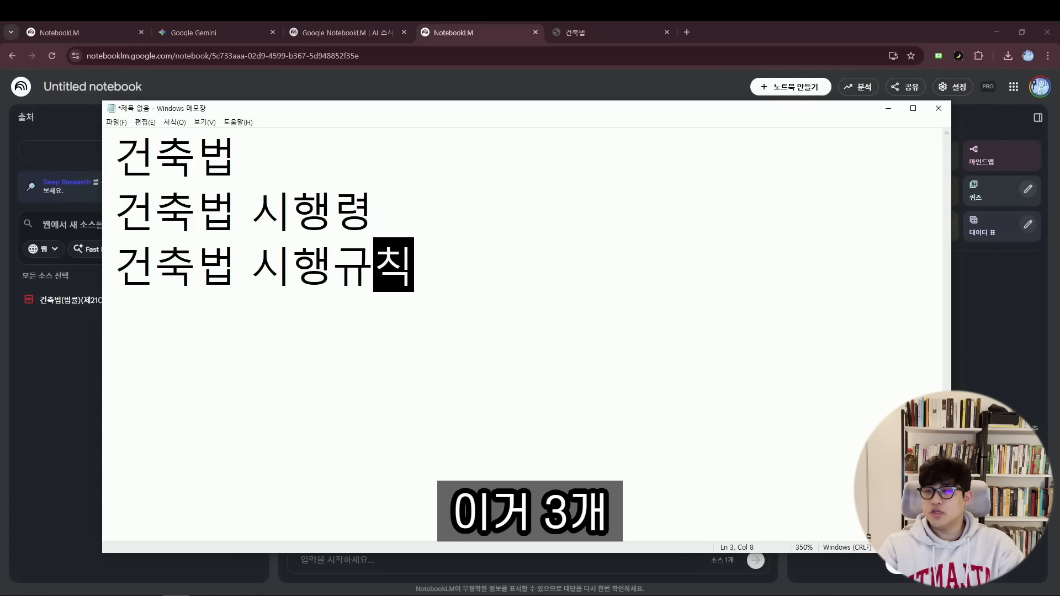
pyautogui.press('Return')
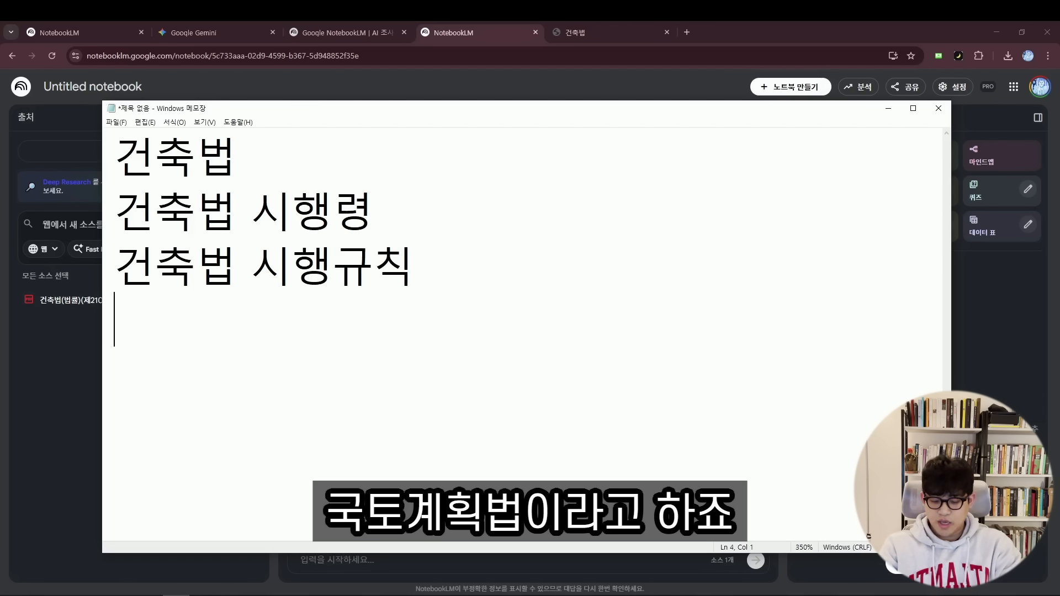
# - Add the line "국계법 : 국토의 계획 및 이용에 관한 법률" below 건축법 시행규칙
pyautogui.write('국계법 국')
pyautogui.write('토의 계획 ㅁ')
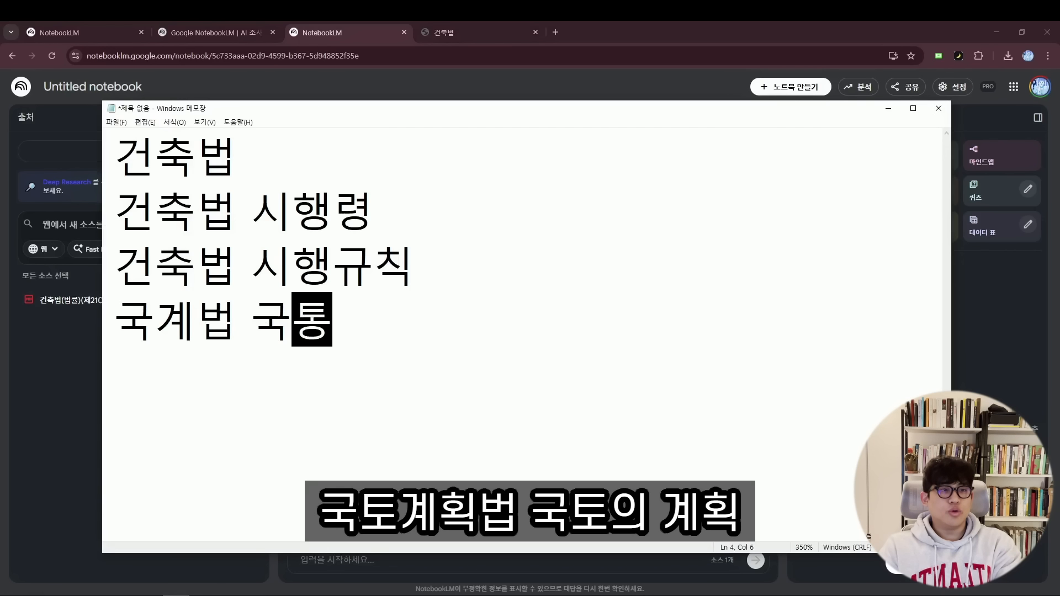
pyautogui.write('및 이')
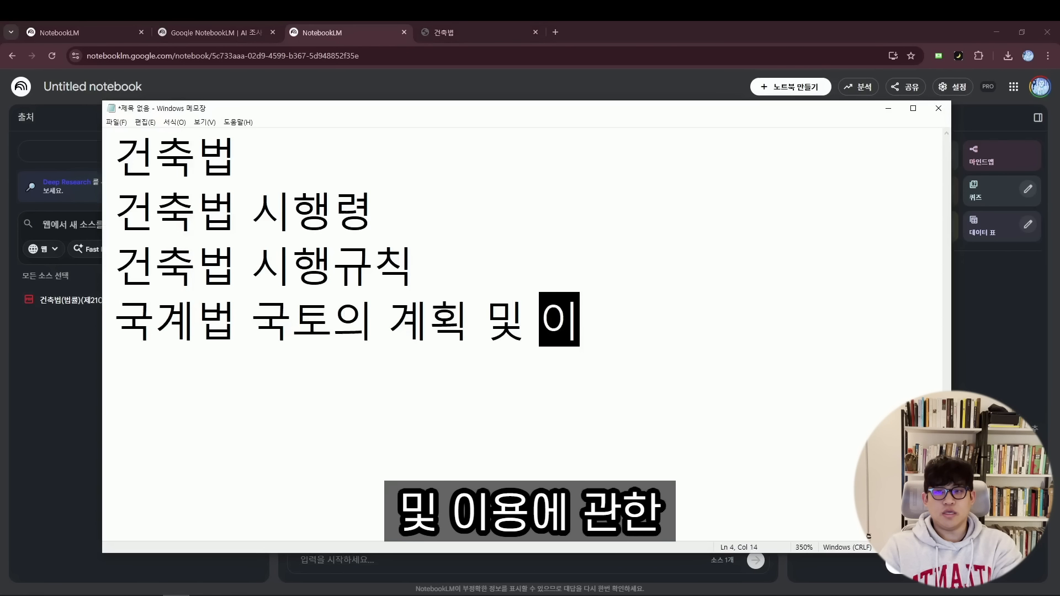
pyautogui.write('용에 관한 법률')
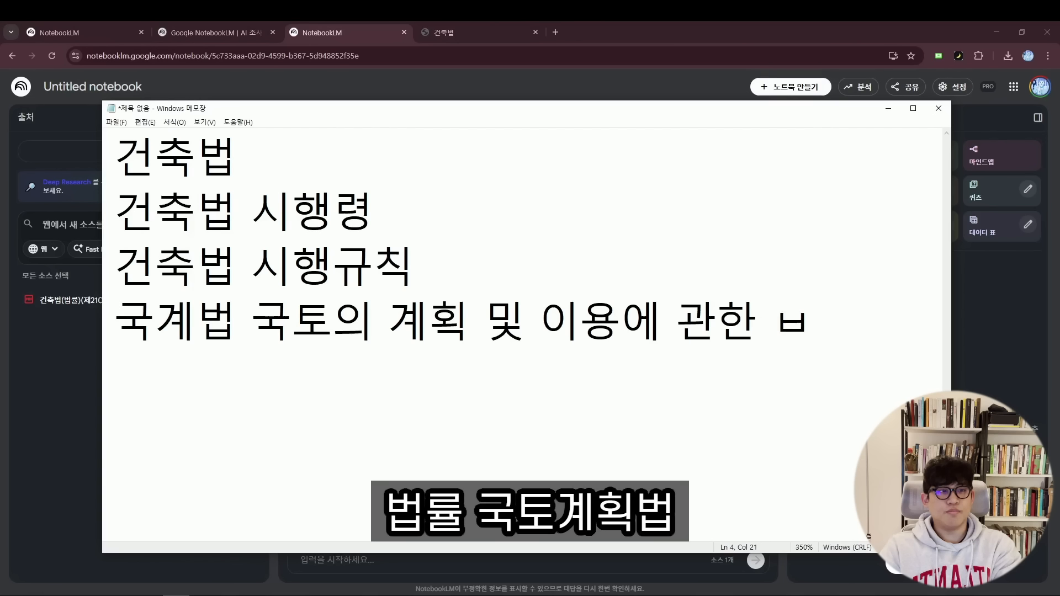
pyautogui.press('Left')
pyautogui.press('Left')
pyautogui.press('Left')
pyautogui.press('Left')
pyautogui.press('Left')
pyautogui.press('Left')
pyautogui.press('Left')
pyautogui.press('Left')
pyautogui.press('Left')
pyautogui.press('Left')
pyautogui.press('Left')
pyautogui.press('Left')
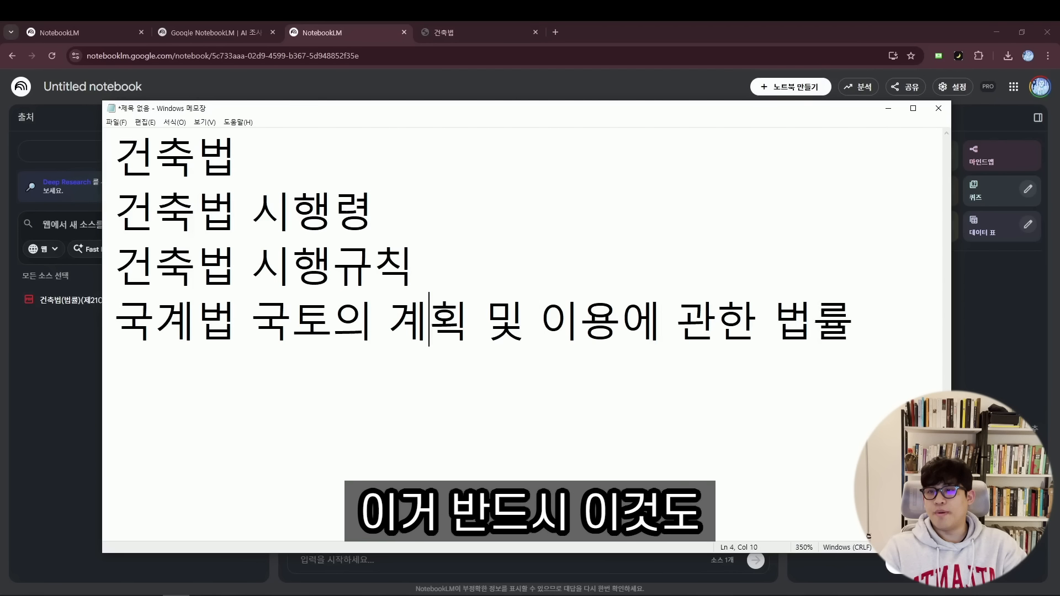
pyautogui.write(':')
pyautogui.press('End')
pyautogui.press('Return')
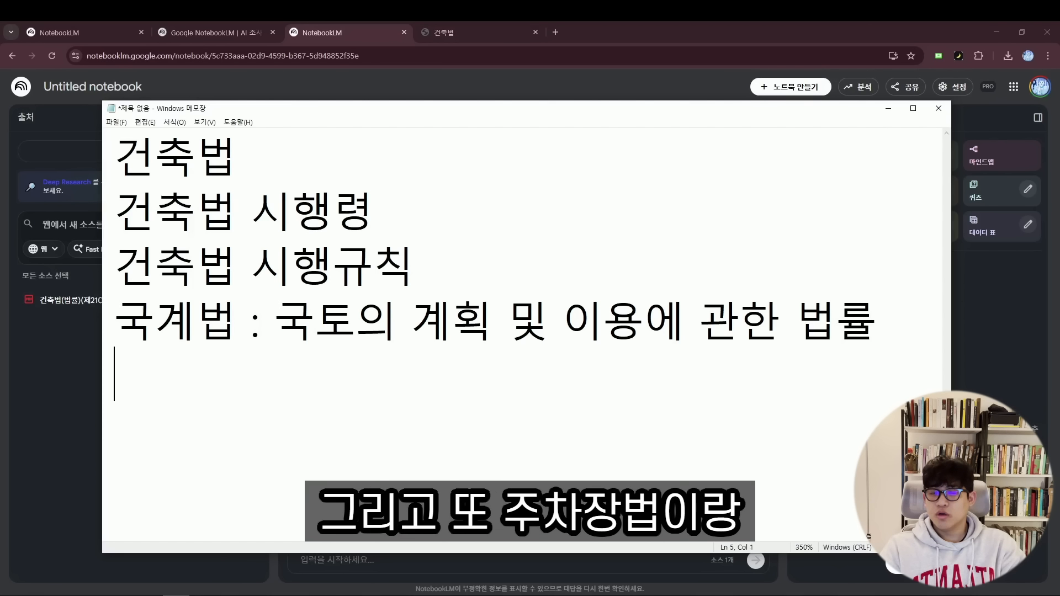
# - Add 주차장법 and 건축물의 피난 방화구조 등의 기준에 관한 규칙 as two more lines of the list
pyautogui.write('주차장법,')
pyautogui.press('BackSpace')
pyautogui.press('BackSpace')
pyautogui.press('Return')
pyautogui.write('건축물')
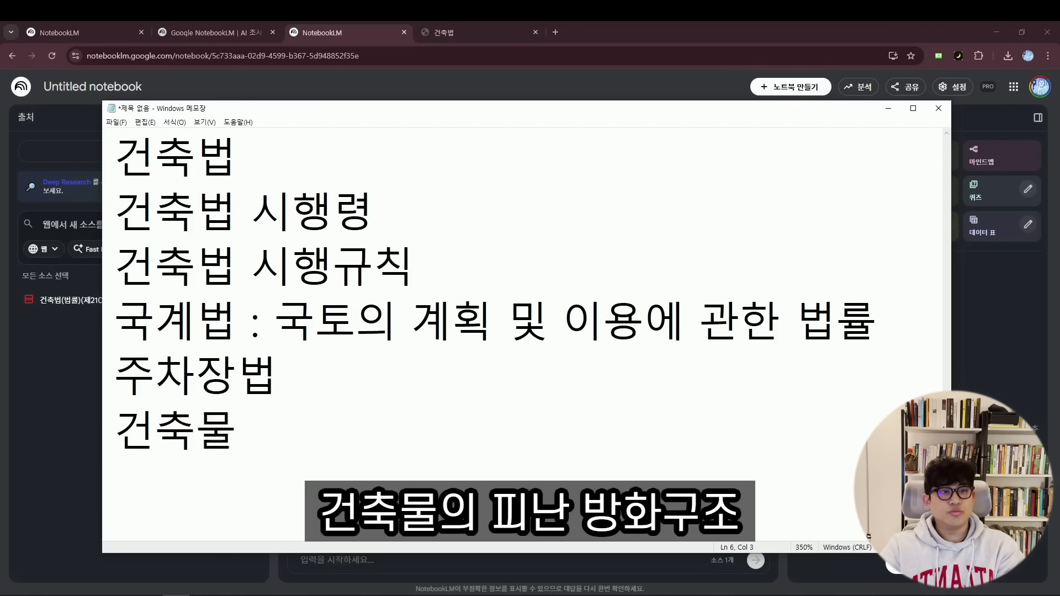
pyautogui.write('의 피난 바ㅇ화구조 등ㅇ')
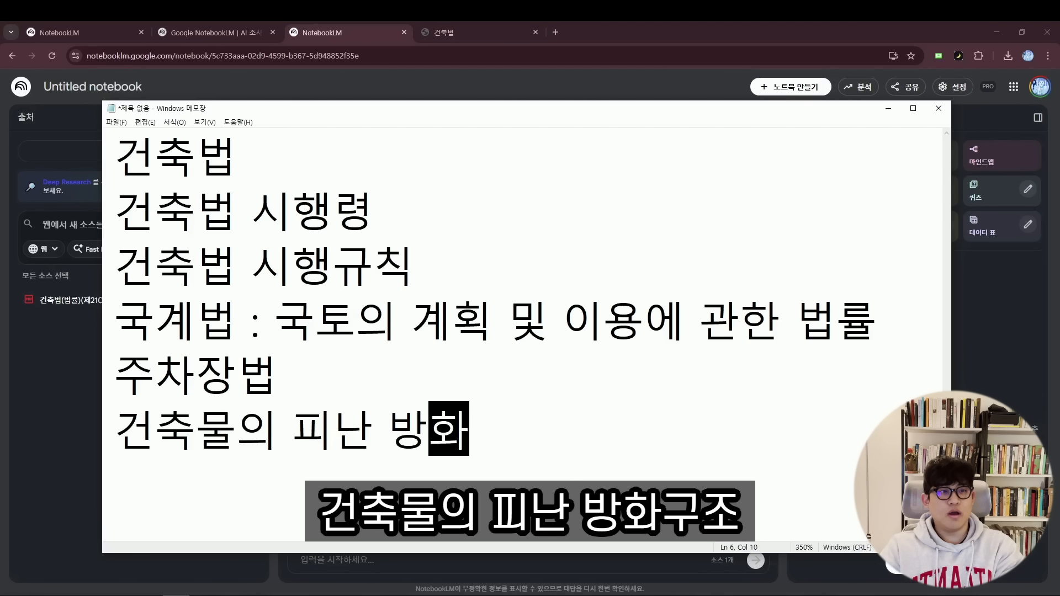
pyautogui.write('의 기')
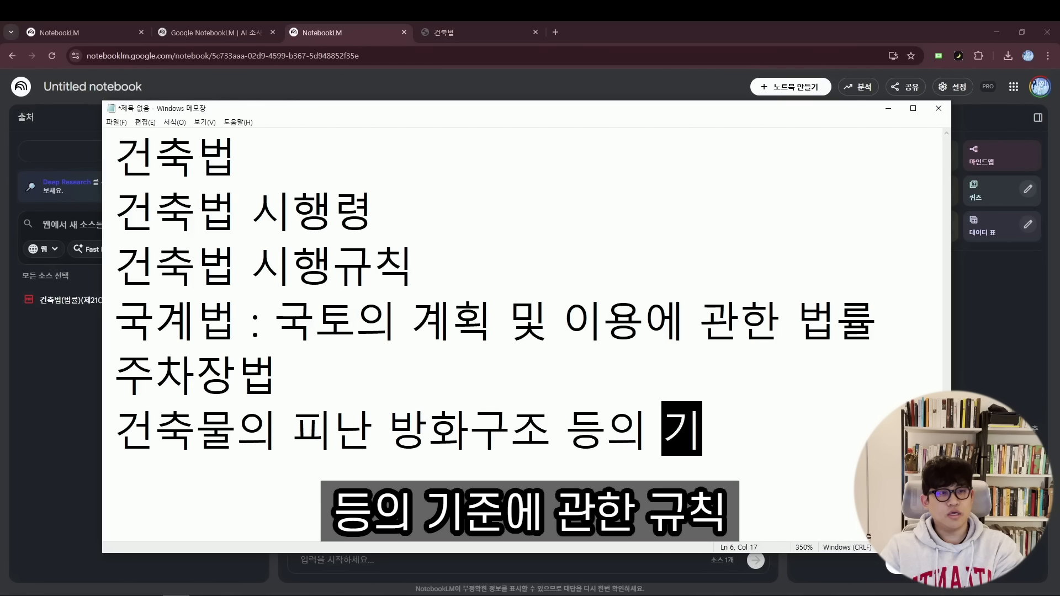
pyautogui.write('준에 관한 귳칙')
pyautogui.press('Return')
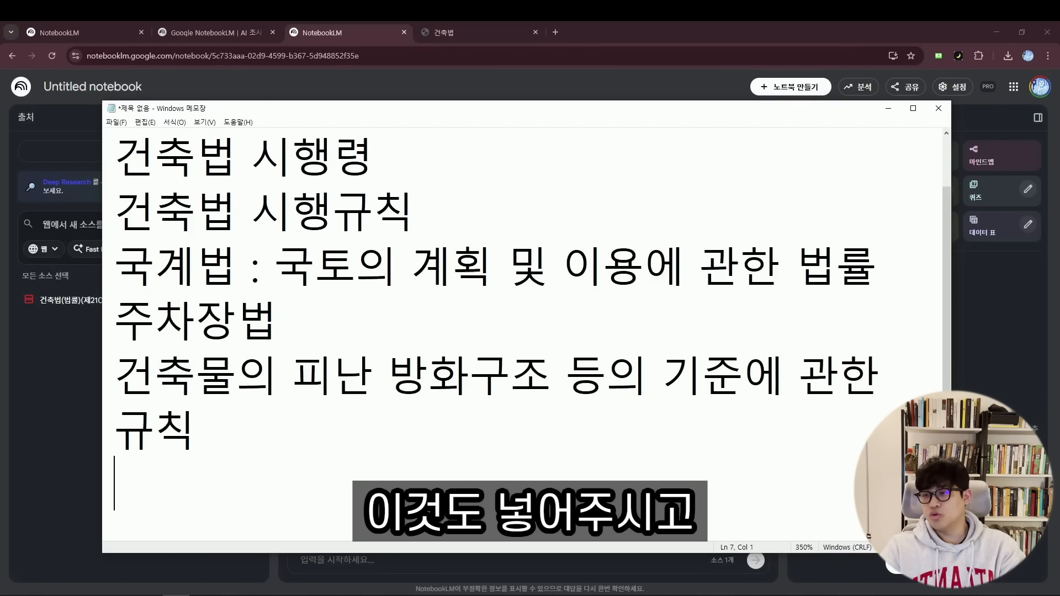
# - Shrink the text view and extend the 주차장법 line with "/ 주차장법 시행규칙"
pyautogui.scroll(-6, 308, 402)
pyautogui.click(276, 349)
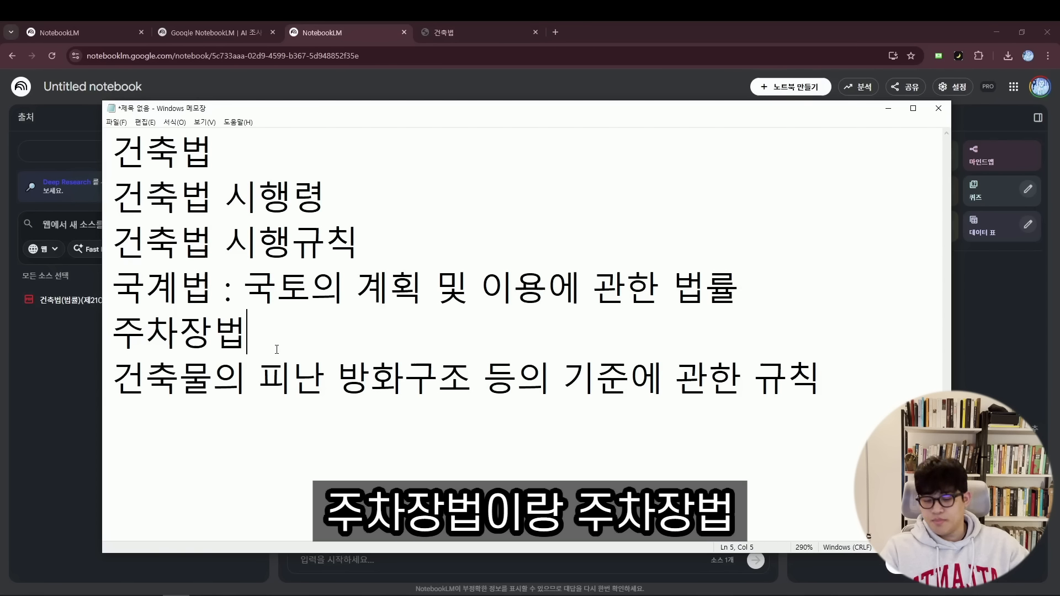
pyautogui.write('/ 주차장법 시행규칙')
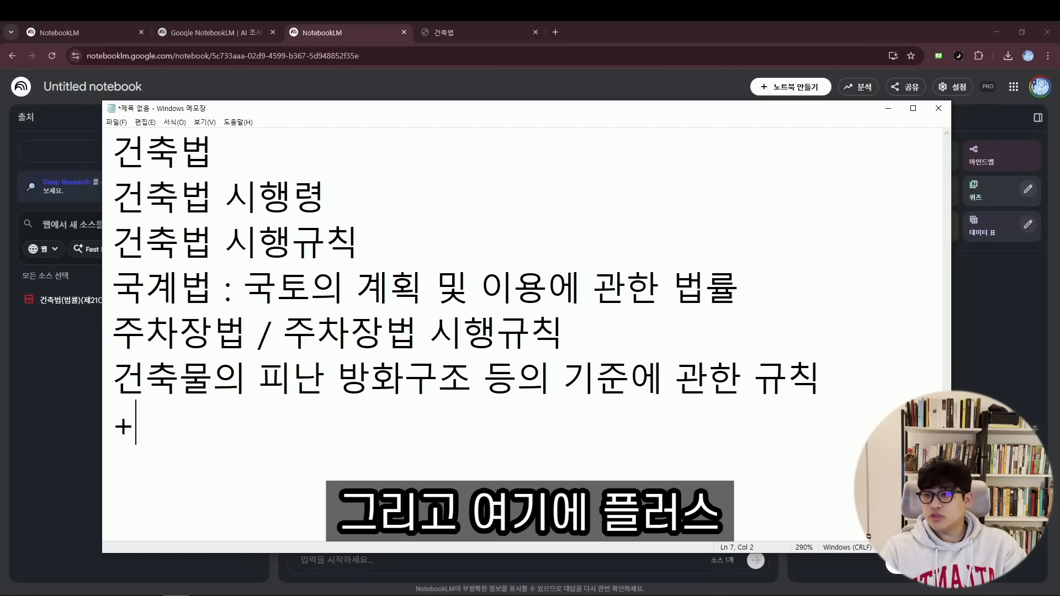
# - Finish the list below the "+" with the line "지역 건축조례,, 서울시 건축조례 등등"
pyautogui.press('Return')
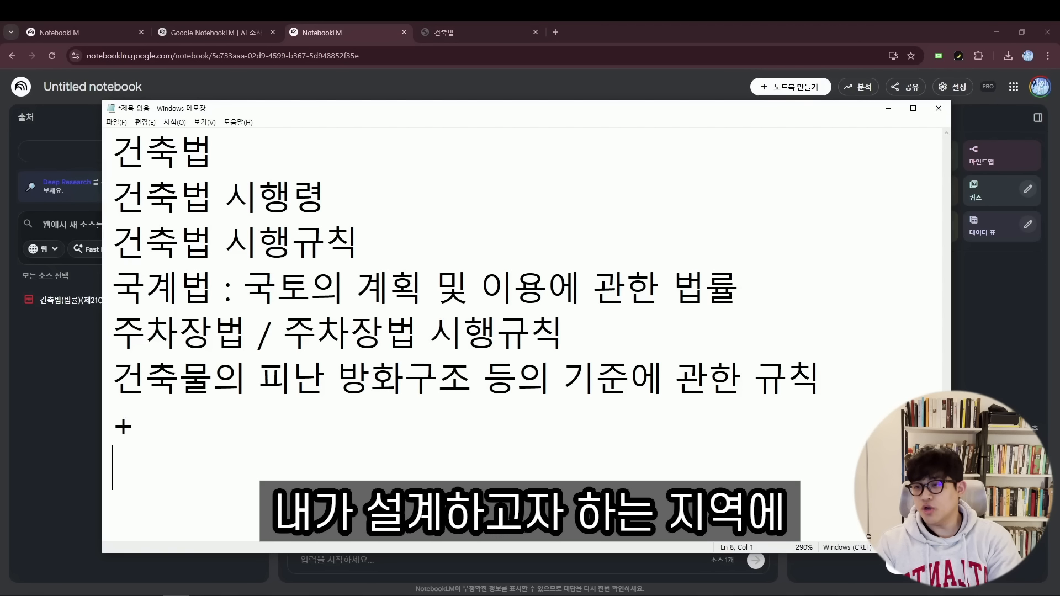
pyautogui.write('지역 건축')
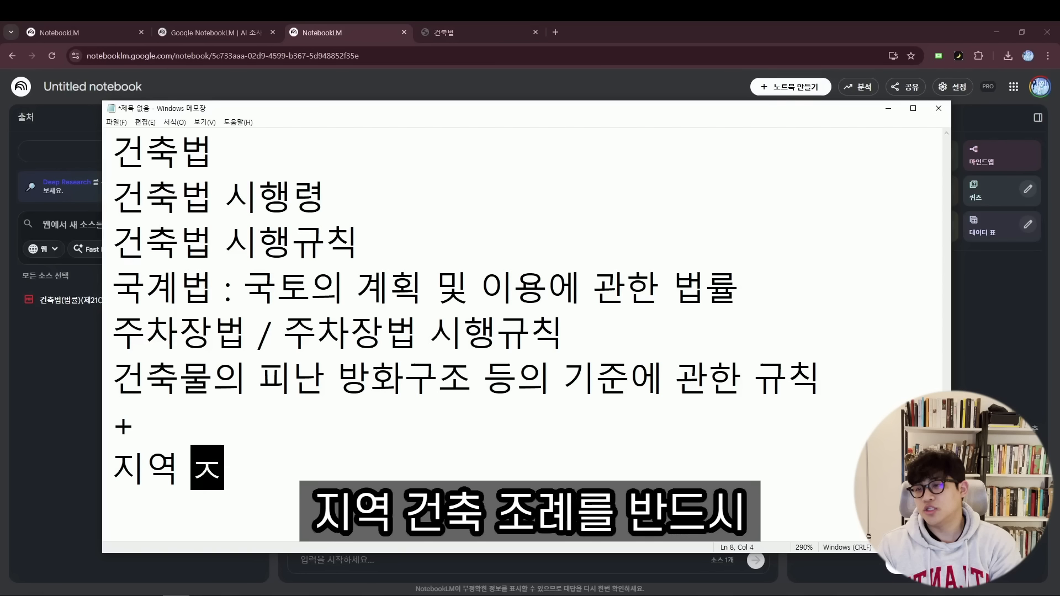
pyautogui.write('조례')
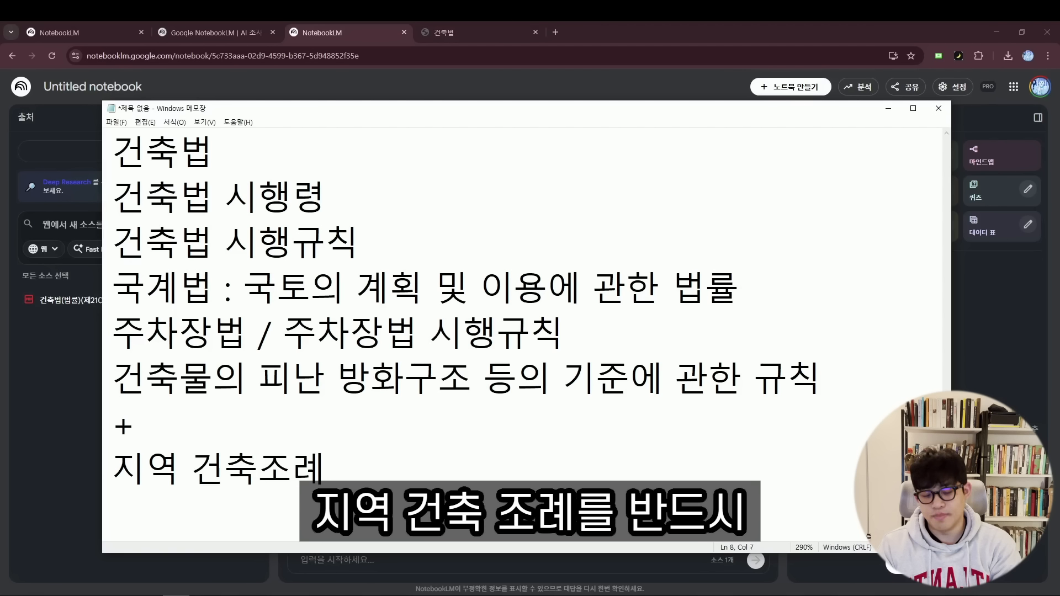
pyautogui.write(',, ㅅㅓ울시 건축조')
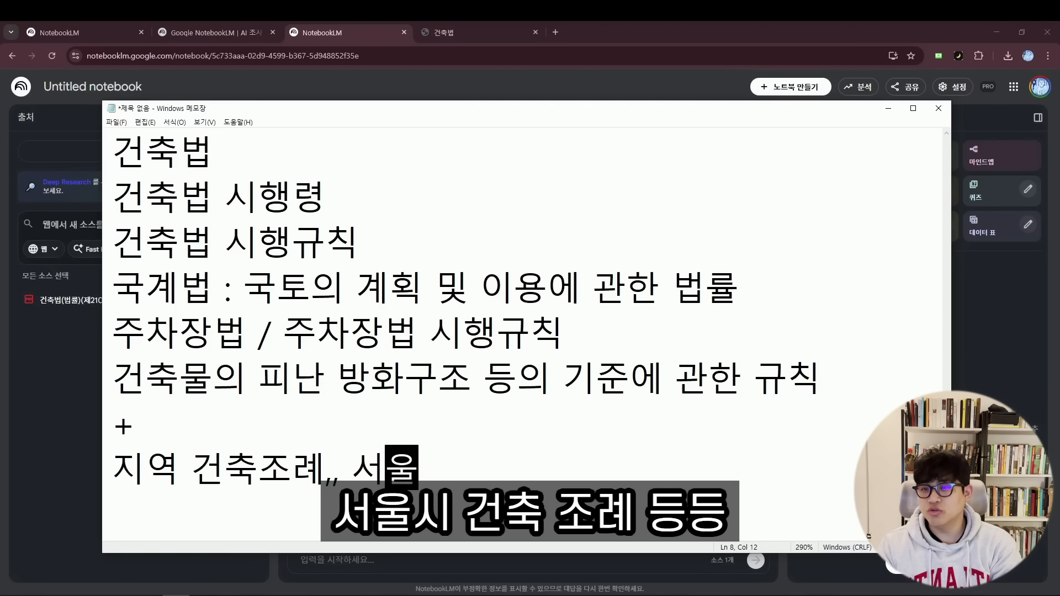
pyautogui.write('례 등등')
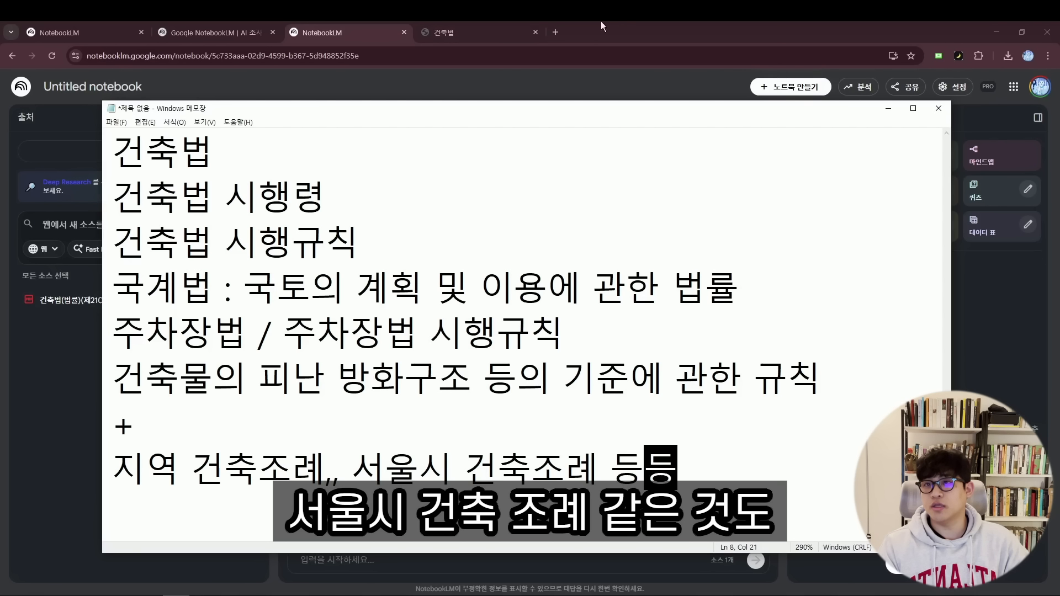
# - Search Google in a new browser tab for 서울시 건축조례 and open the currently effective 서울특별시 건축 조례 on 국가법령정보센터
pyautogui.click(556, 32)
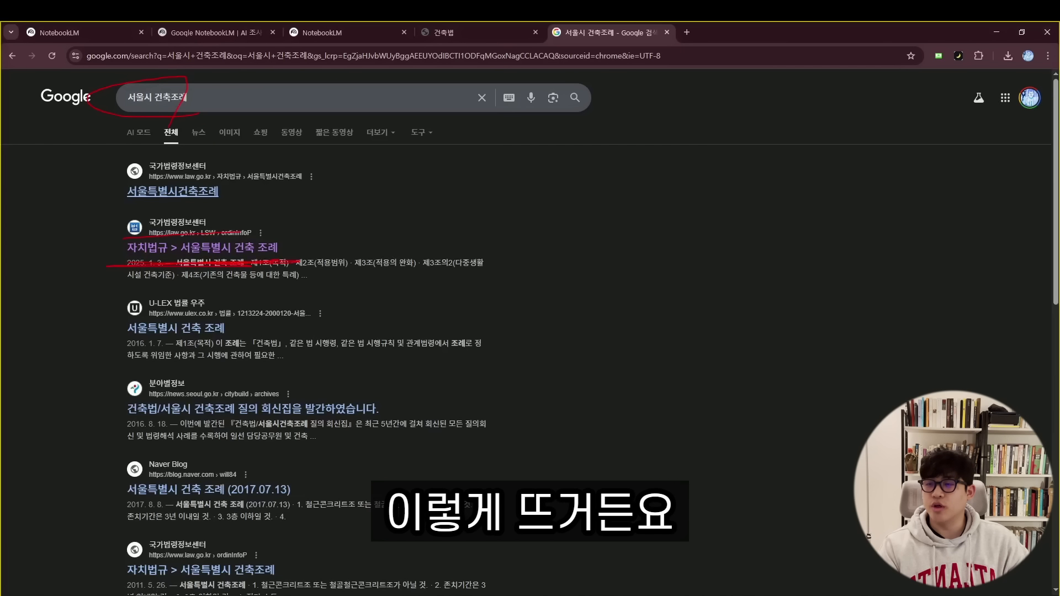
pyautogui.click(260, 250)
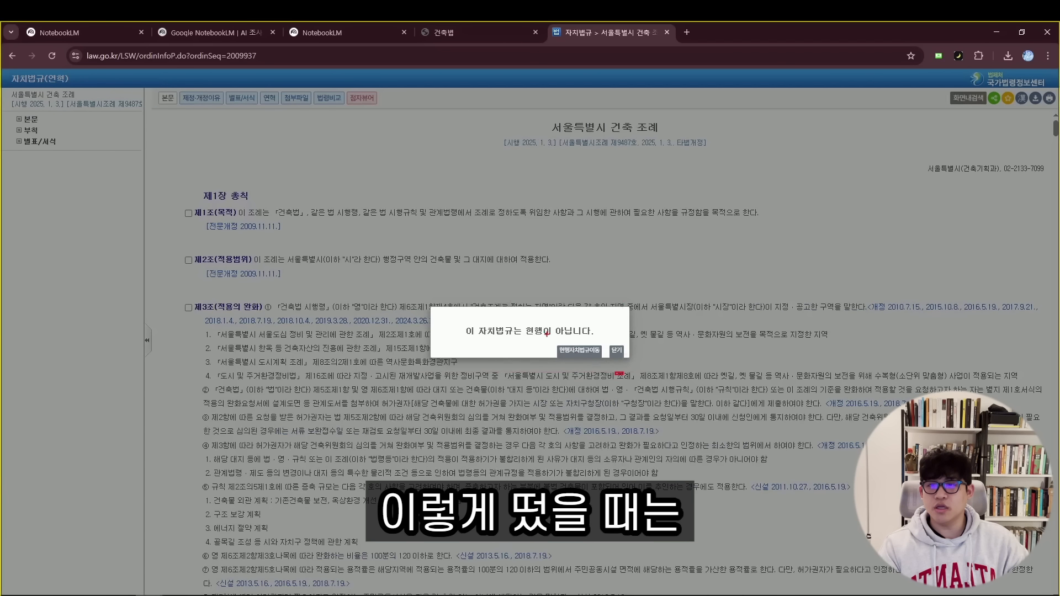
pyautogui.click(579, 351)
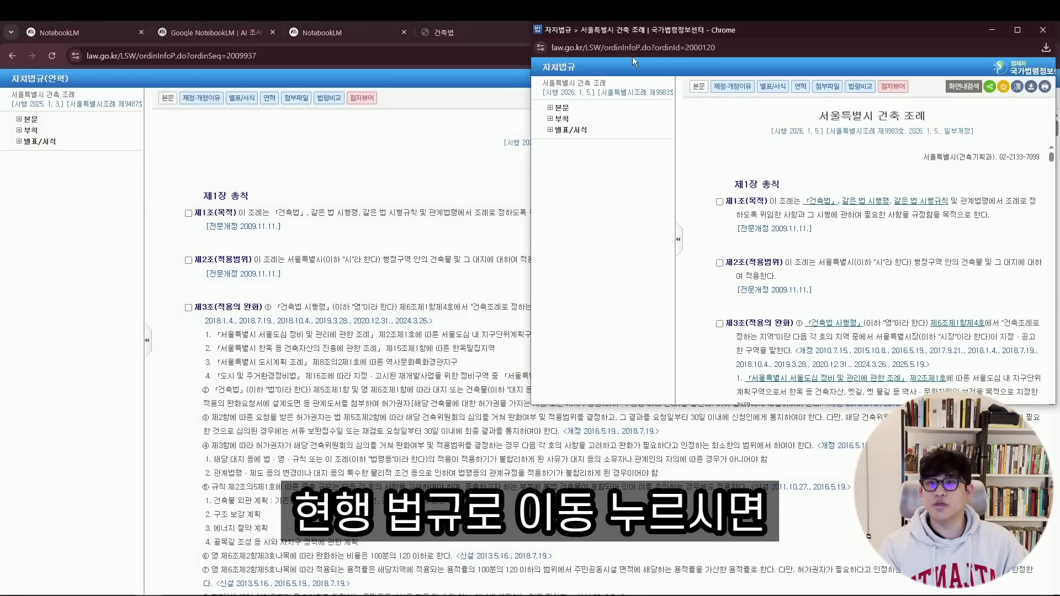
pyautogui.moveTo(635, 34); pyautogui.dragTo(258, 130)
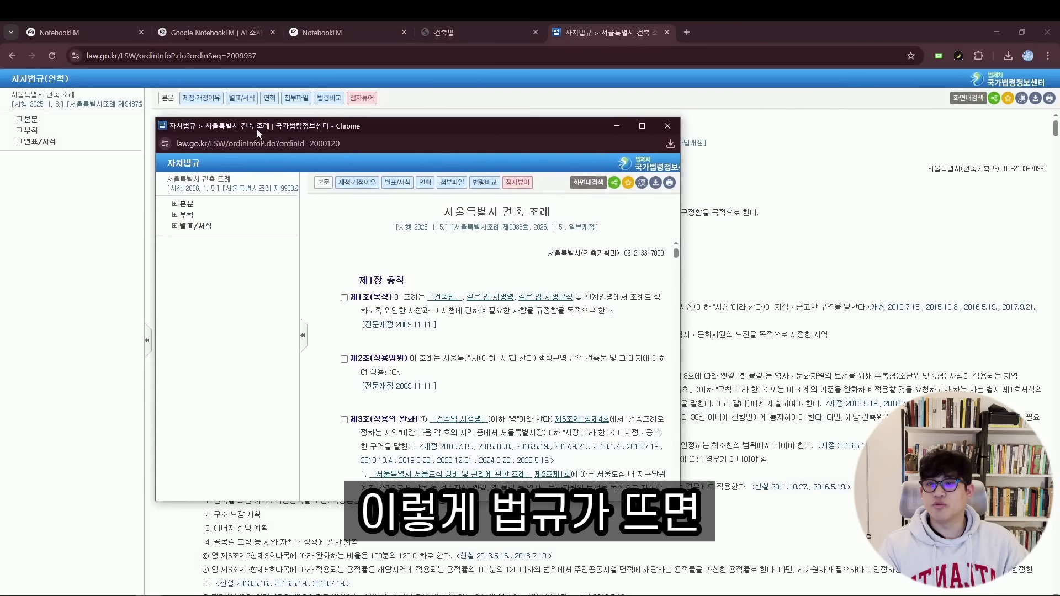
# - Set the ordinance's save options to include all 부칙 and all 별표/서식, with PDF as the file format
pyautogui.click(658, 185)
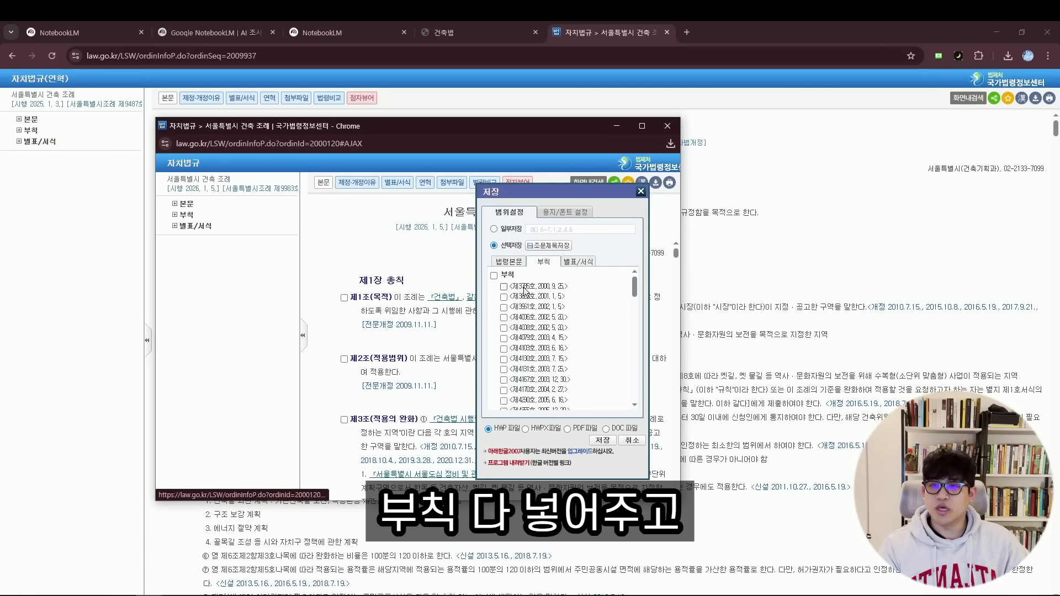
pyautogui.click(512, 276)
pyautogui.click(569, 262)
pyautogui.click(519, 276)
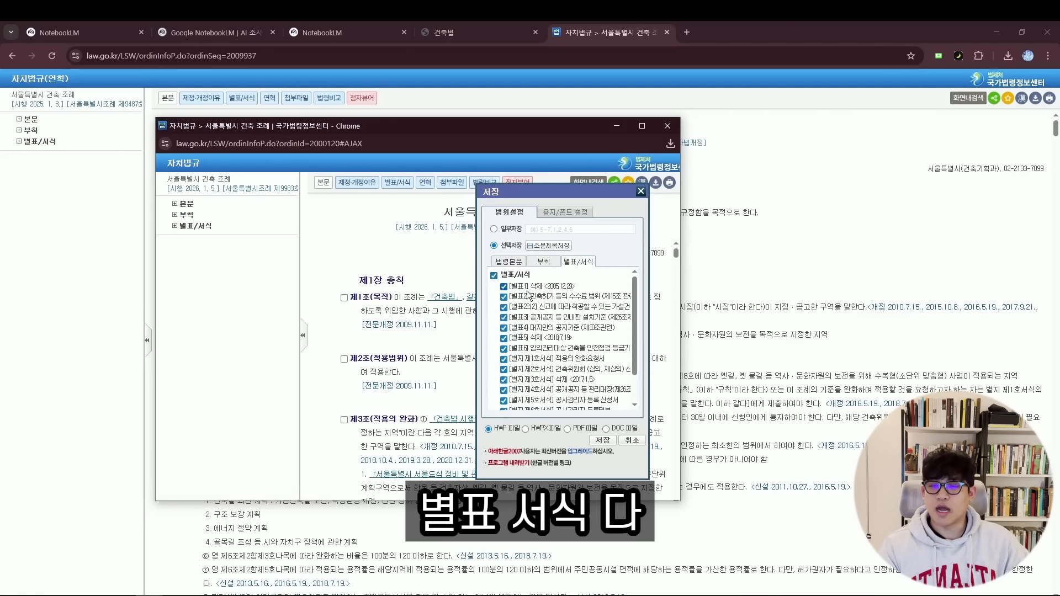
pyautogui.scroll(-2, 529, 295)
pyautogui.click(581, 429)
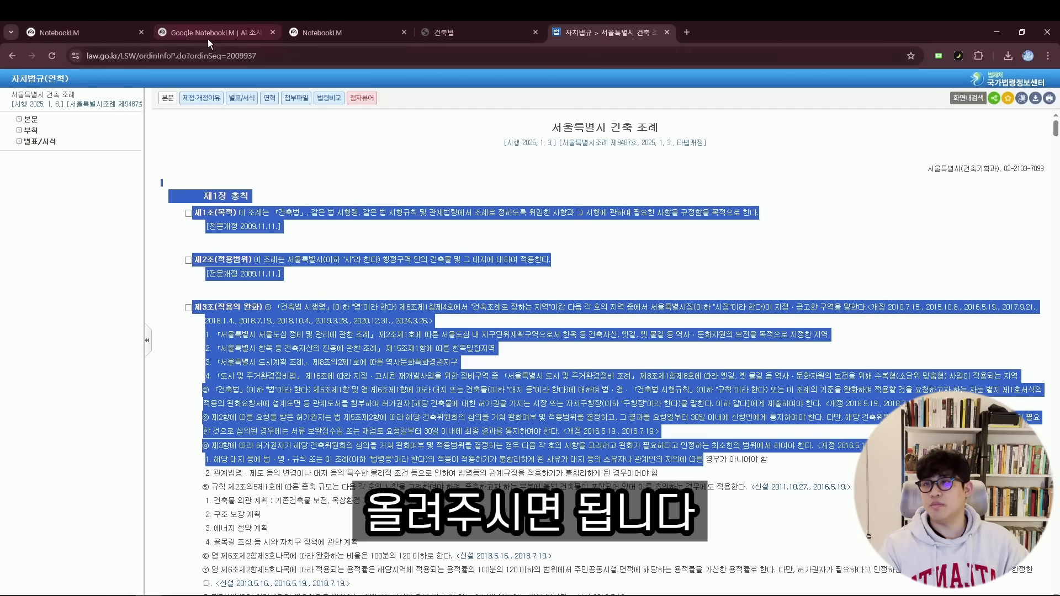
# - Return to NotebookLM and open the existing 건축법규 notebook that already holds the collected laws as sources
pyautogui.click(331, 32)
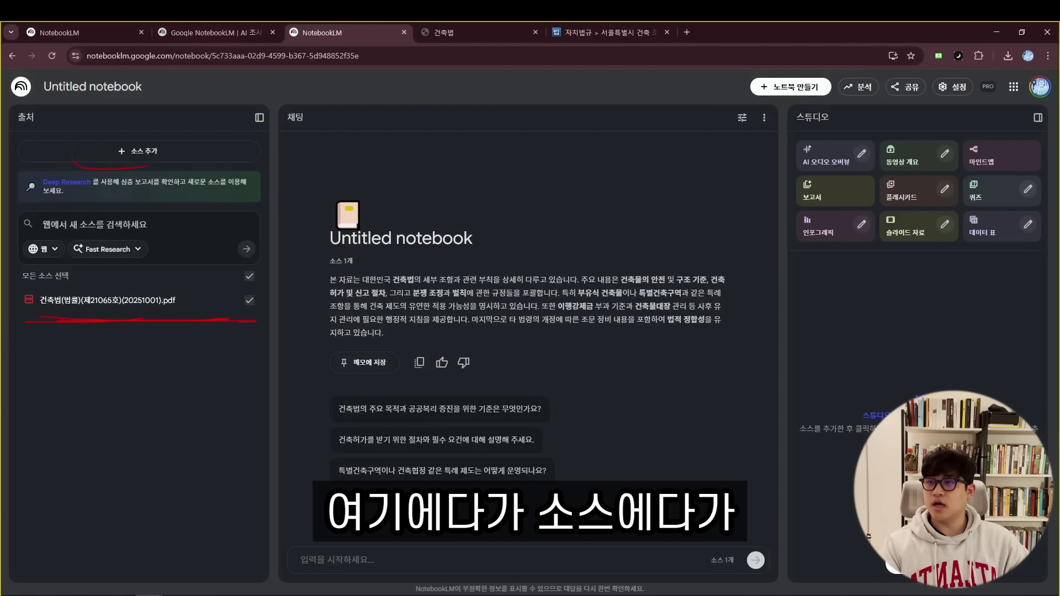
pyautogui.moveTo(127, 165); pyautogui.dragTo(187, 162)
pyautogui.press('Escape')
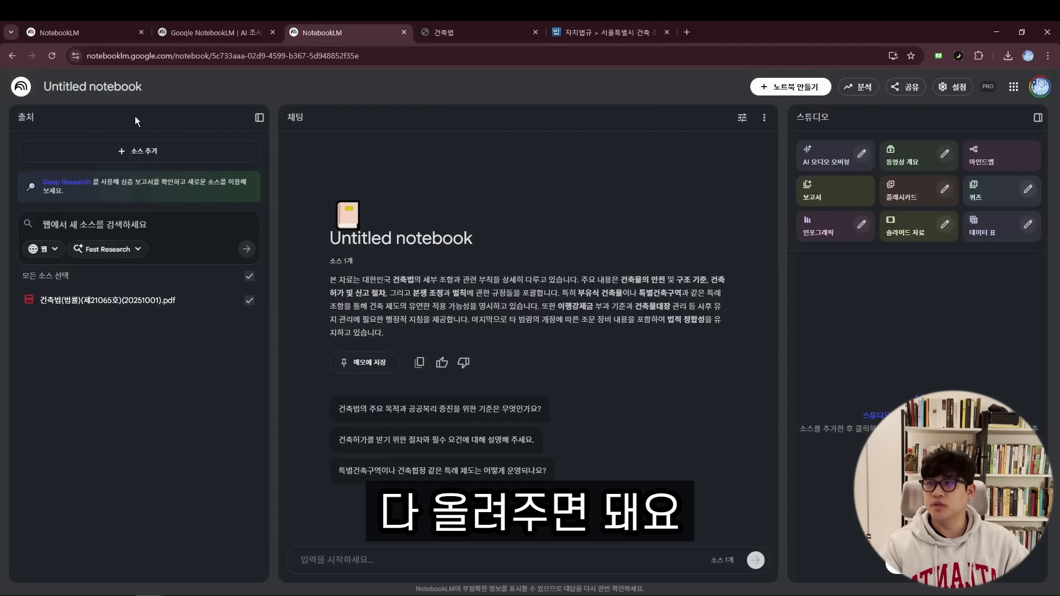
pyautogui.click(11, 56)
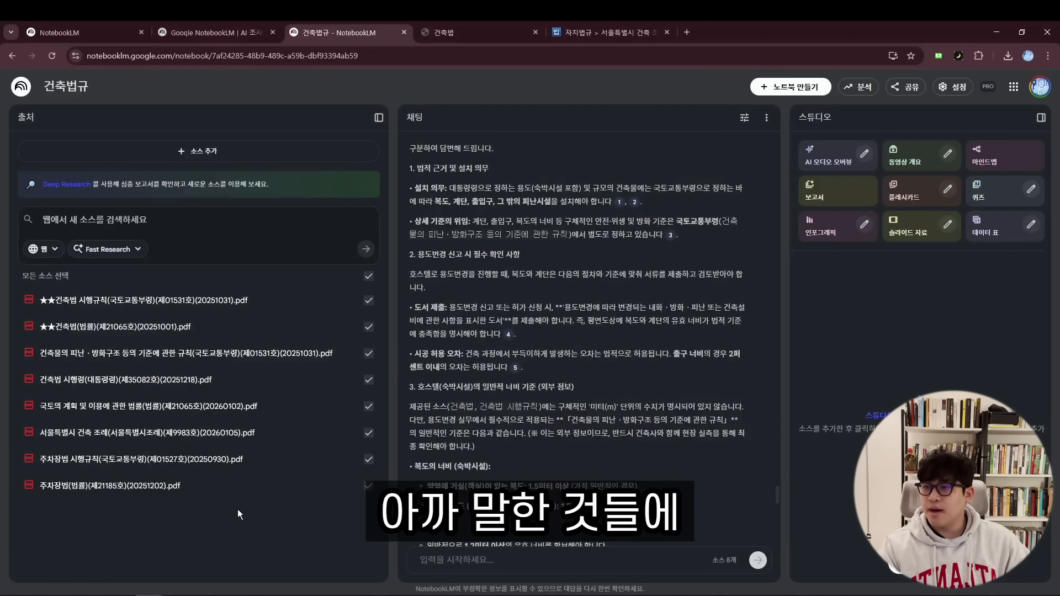
pyautogui.moveTo(69, 498)
pyautogui.mouseDown()
pyautogui.moveTo(185, 534)
pyautogui.moveTo(370, 498)
pyautogui.mouseUp()
pyautogui.press('Escape')
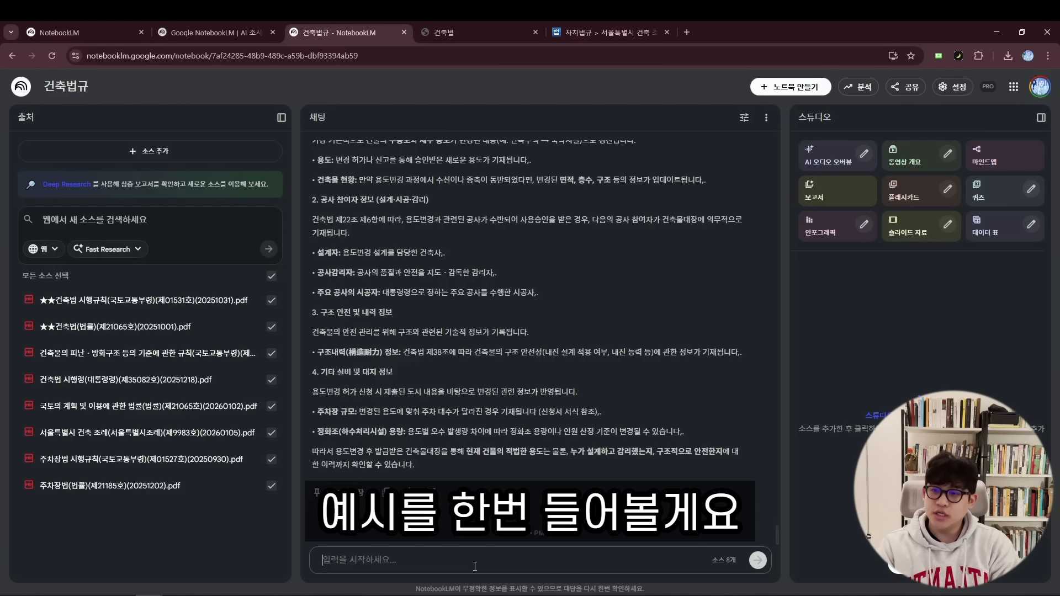
# - Ask the notebook chat "건축물을 신축하려고하는데, 대지에 건축물이 있으면 어떻게 해야해 ?"
pyautogui.write('건축물')
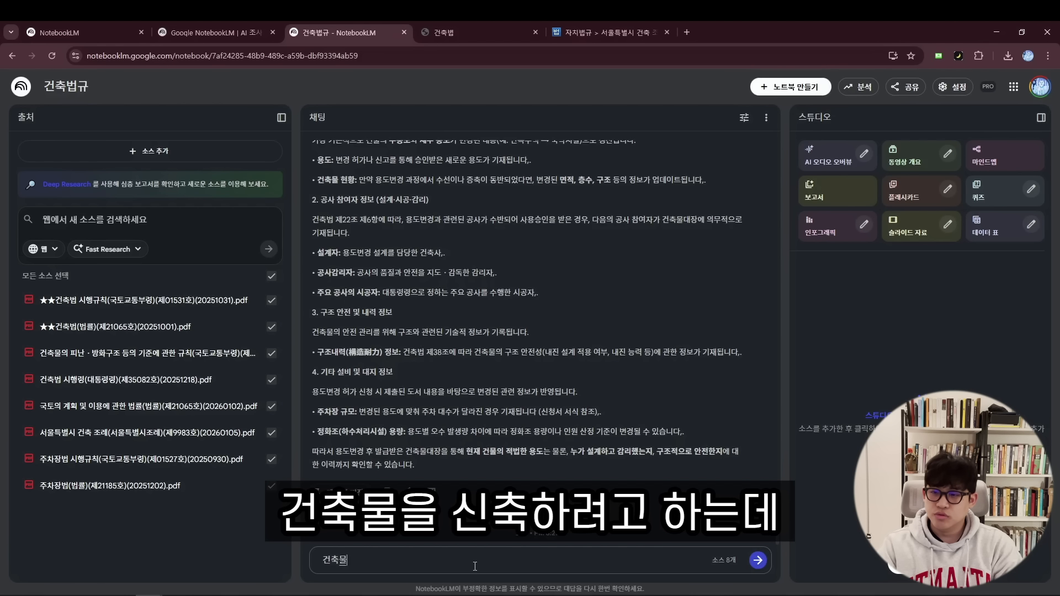
pyautogui.write('을 신축하려고하는데, 대지에')
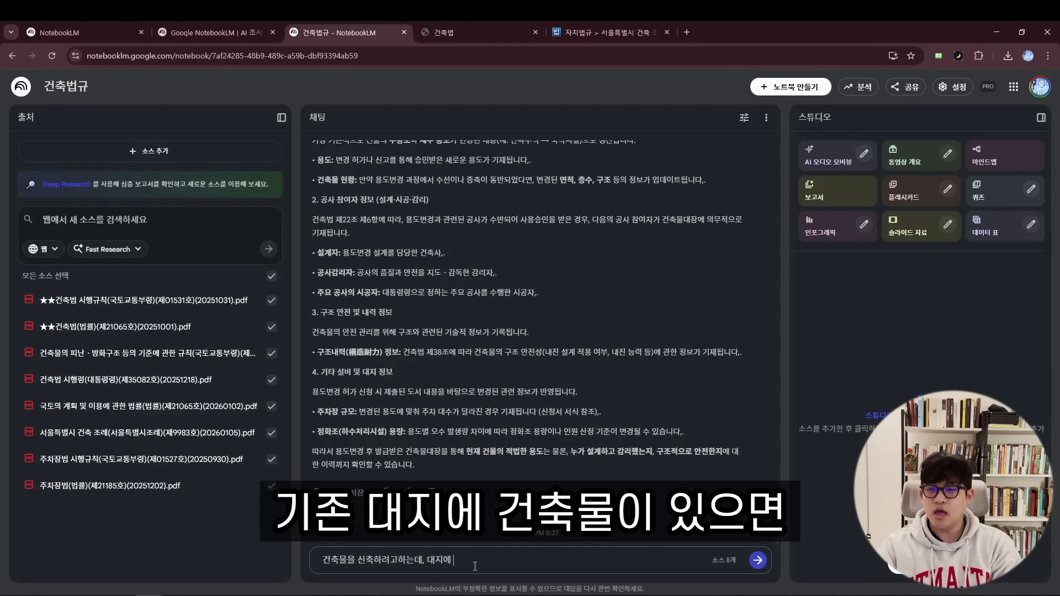
pyautogui.write(' 건축물이 있으면 어떻')
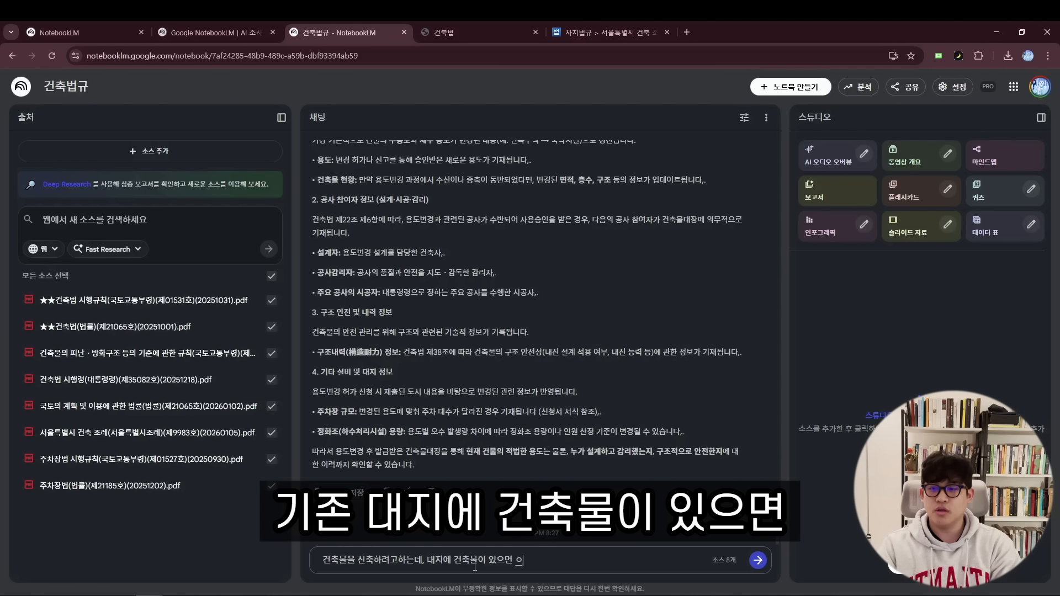
pyautogui.write('게 해야해 ?')
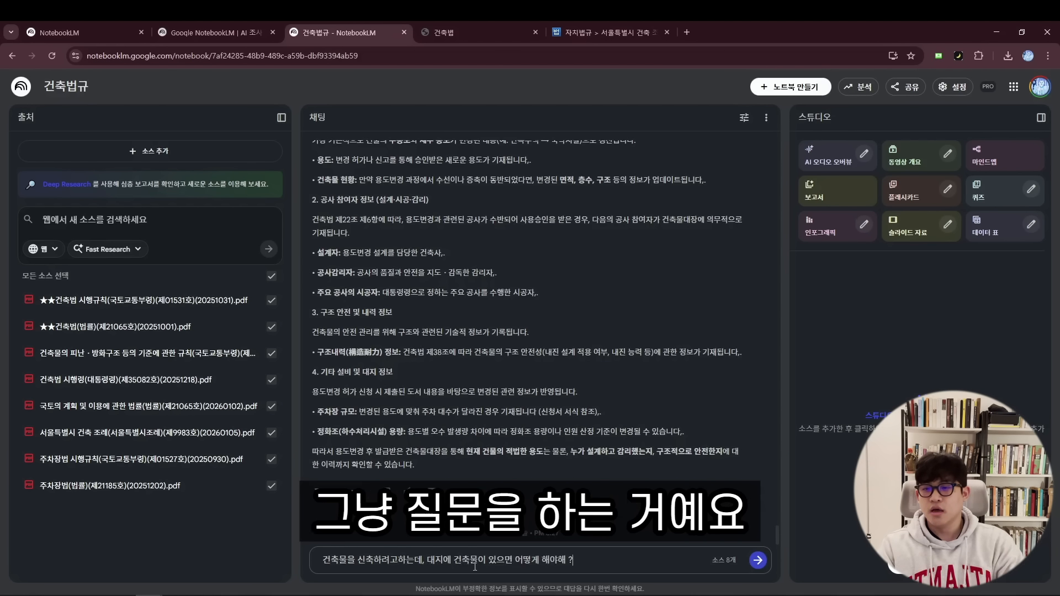
pyautogui.press('Return')
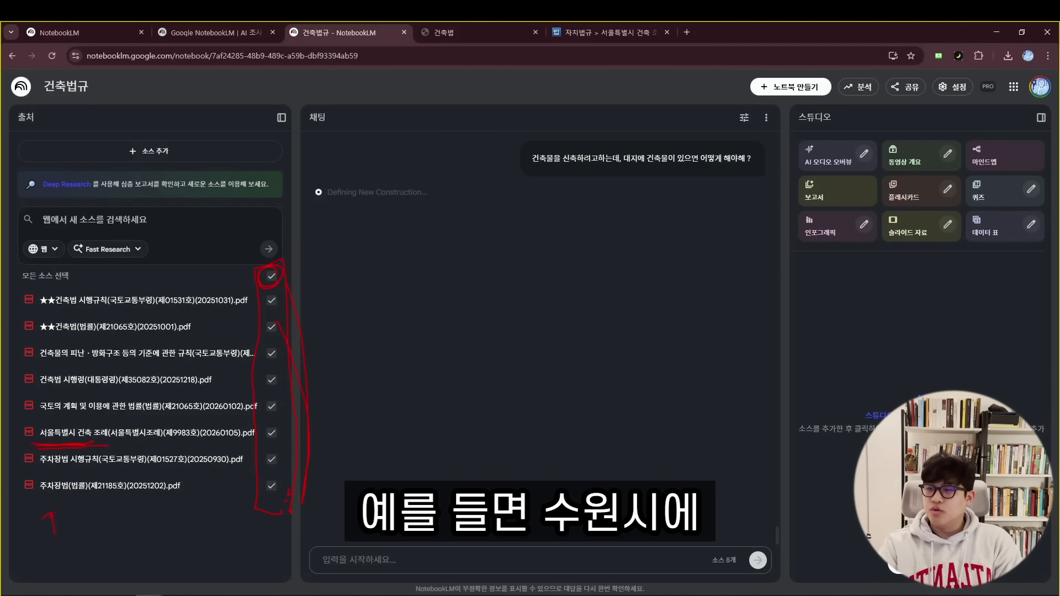
pyautogui.moveTo(80, 517)
pyautogui.mouseDown()
pyautogui.moveTo(94, 554)
pyautogui.moveTo(130, 531)
pyautogui.mouseUp()
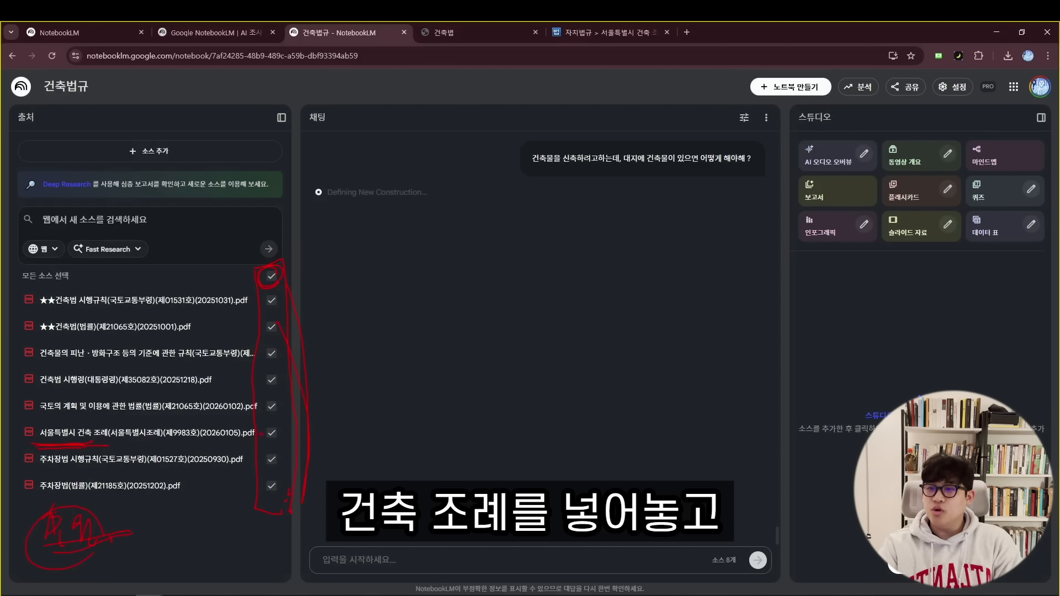
pyautogui.moveTo(260, 513); pyautogui.dragTo(285, 517)
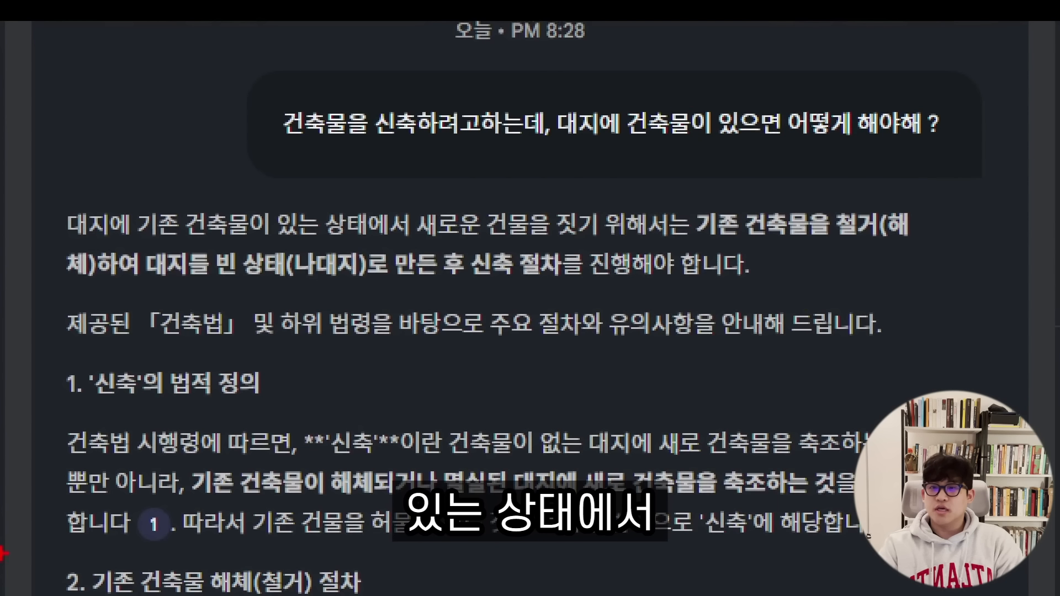
# - Read the answer's opening recommendation and its section on the legal definition of 신축
pyautogui.moveTo(316, 282); pyautogui.dragTo(348, 285)
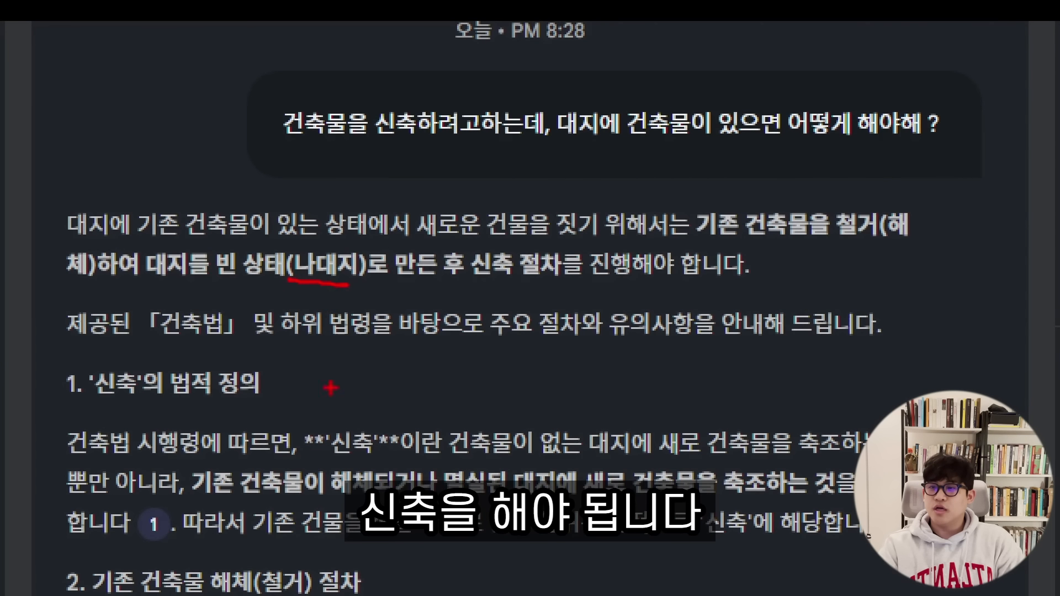
pyautogui.moveTo(221, 495); pyautogui.dragTo(370, 492)
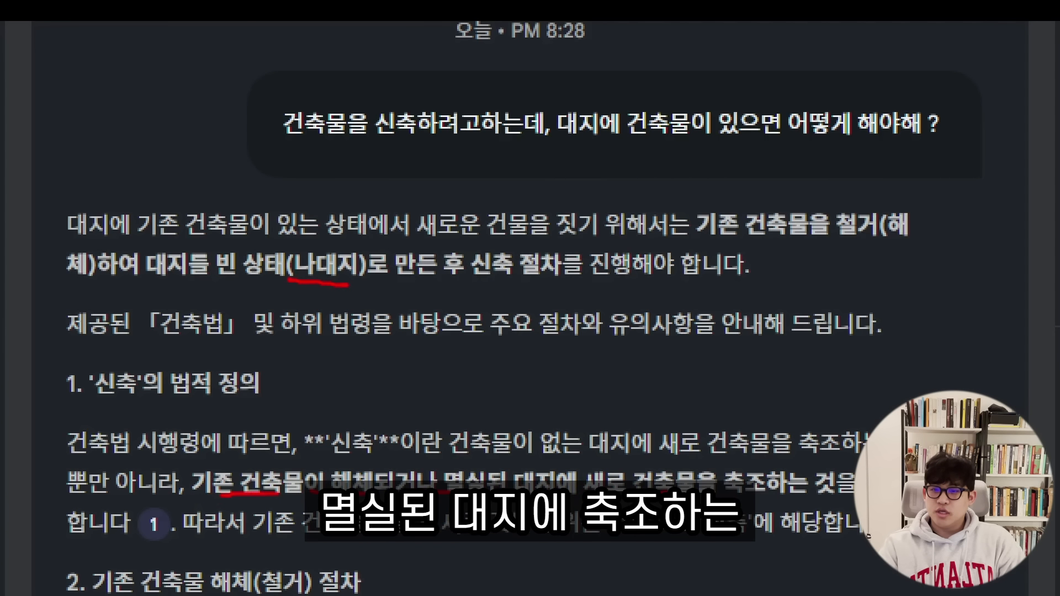
pyautogui.moveTo(725, 488); pyautogui.dragTo(829, 488)
pyautogui.moveTo(292, 548); pyautogui.dragTo(434, 548)
pyautogui.moveTo(485, 547); pyautogui.dragTo(602, 546)
pyautogui.moveTo(659, 548); pyautogui.dragTo(763, 558)
# - Examine section 2 of the answer, covering the 해체 허가/신고 procedure and the 석면 제거 의무 for the existing building
pyautogui.scroll(-7, 54, 139)
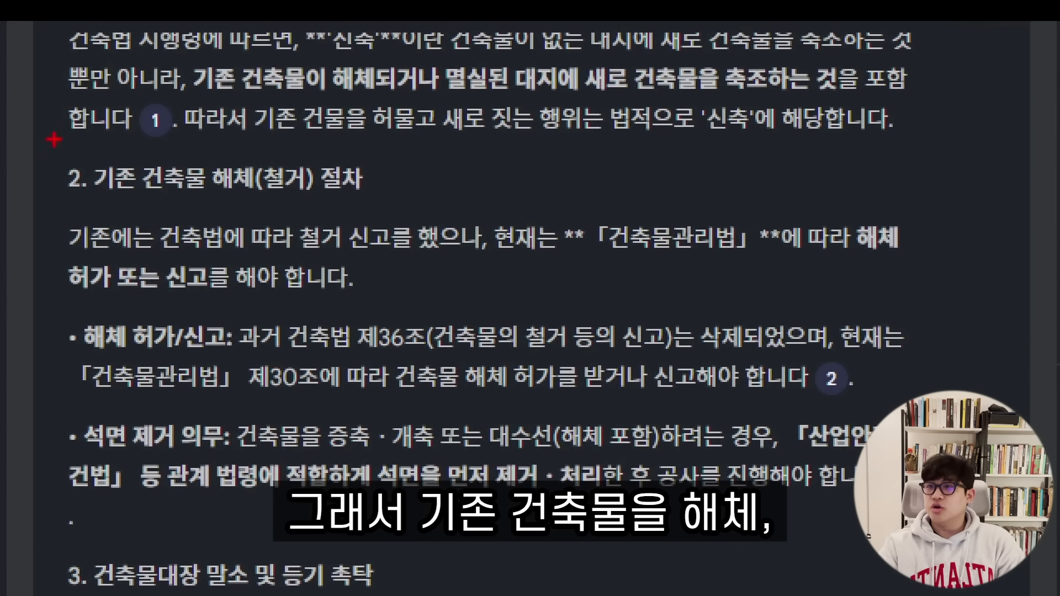
pyautogui.moveTo(126, 208); pyautogui.dragTo(144, 208)
pyautogui.moveTo(215, 202); pyautogui.dragTo(292, 211)
pyautogui.moveTo(325, 217); pyautogui.dragTo(339, 217)
pyautogui.moveTo(174, 264); pyautogui.dragTo(196, 264)
pyautogui.moveTo(209, 259); pyautogui.dragTo(393, 271)
pyautogui.moveTo(425, 271); pyautogui.dragTo(447, 270)
pyautogui.moveTo(523, 178); pyautogui.dragTo(460, 279)
pyautogui.moveTo(737, 263); pyautogui.dragTo(765, 264)
pyautogui.moveTo(867, 268); pyautogui.dragTo(903, 263)
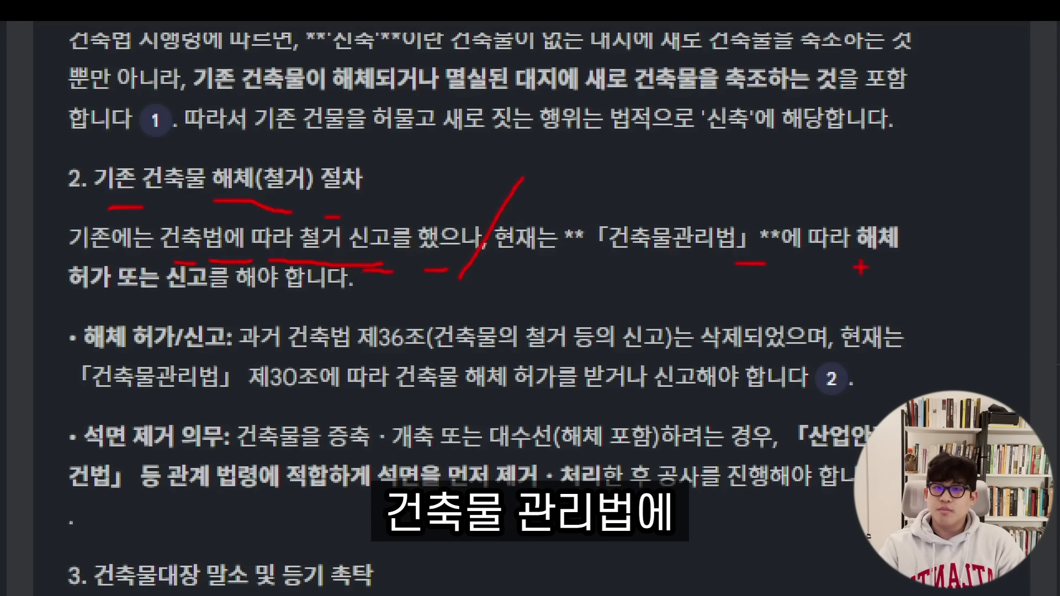
pyautogui.moveTo(83, 302); pyautogui.dragTo(201, 310)
pyautogui.moveTo(243, 312); pyautogui.dragTo(251, 313)
pyautogui.moveTo(86, 331); pyautogui.dragTo(276, 365)
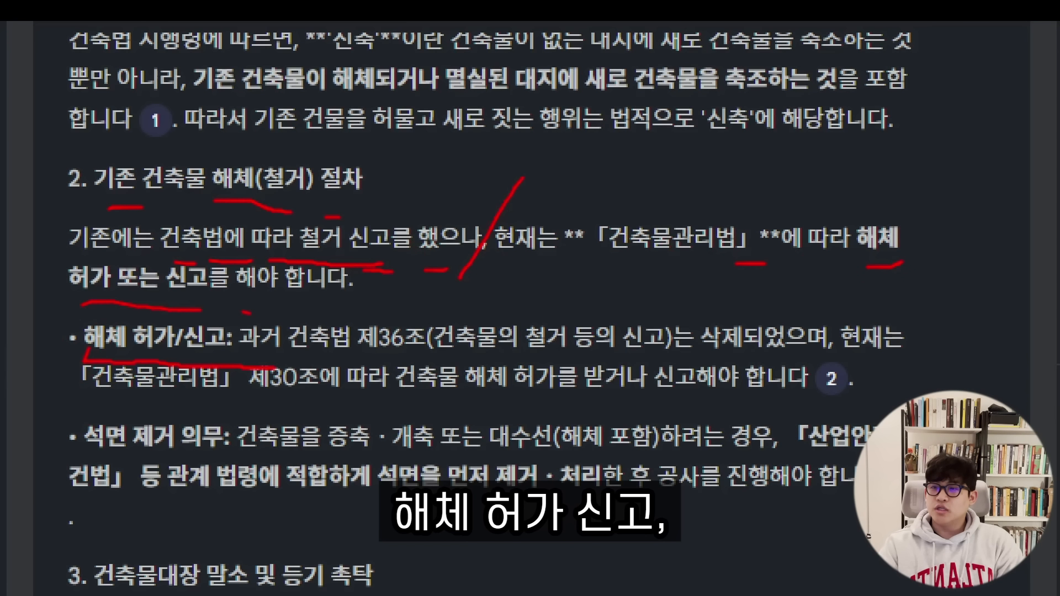
pyautogui.moveTo(264, 452); pyautogui.dragTo(385, 450)
pyautogui.moveTo(439, 451); pyautogui.dragTo(508, 457)
pyautogui.moveTo(569, 459); pyautogui.dragTo(579, 460)
pyautogui.moveTo(657, 463); pyautogui.dragTo(682, 462)
pyautogui.moveTo(712, 466); pyautogui.dragTo(729, 466)
pyautogui.moveTo(216, 491); pyautogui.dragTo(362, 493)
pyautogui.press('Escape')
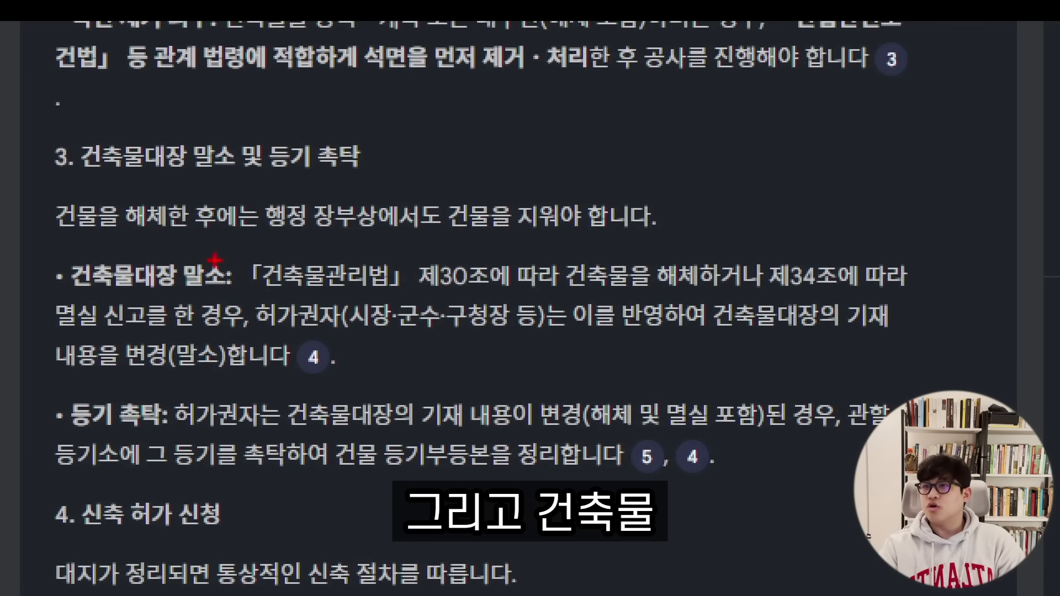
# - Read section 3 of the answer about 건축물대장 말소 and 등기 촉탁 for the demolished building
pyautogui.moveTo(214, 173); pyautogui.dragTo(242, 167)
pyautogui.moveTo(279, 176); pyautogui.dragTo(387, 193)
pyautogui.moveTo(406, 192); pyautogui.dragTo(414, 191)
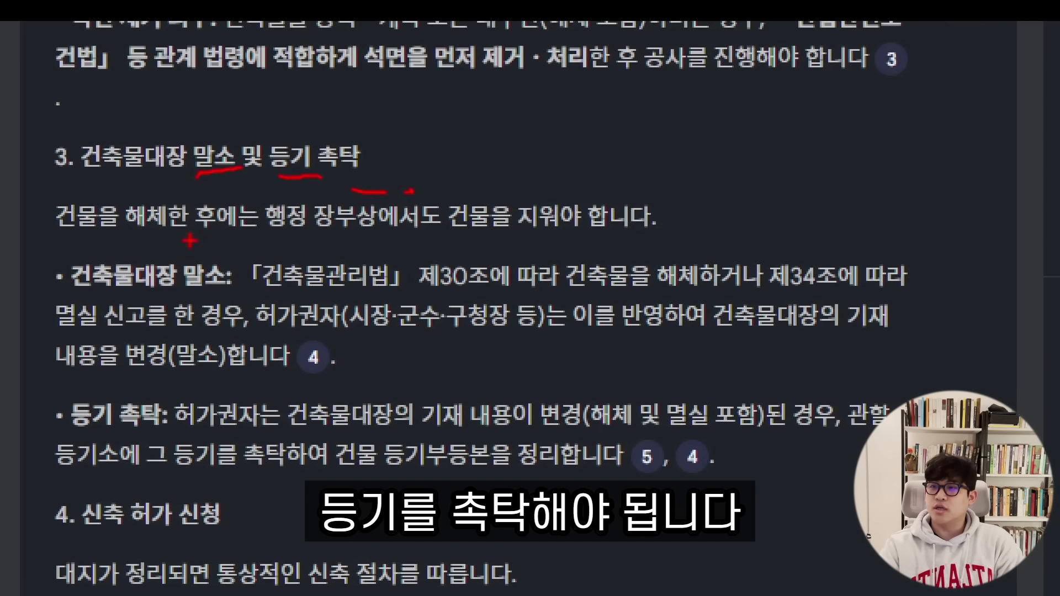
pyautogui.moveTo(326, 241); pyautogui.dragTo(353, 242)
pyautogui.moveTo(384, 243); pyautogui.dragTo(436, 241)
pyautogui.moveTo(476, 252); pyautogui.dragTo(530, 251)
pyautogui.moveTo(546, 251); pyautogui.dragTo(575, 250)
pyautogui.moveTo(58, 304); pyautogui.dragTo(243, 287)
pyautogui.moveTo(63, 438); pyautogui.dragTo(199, 440)
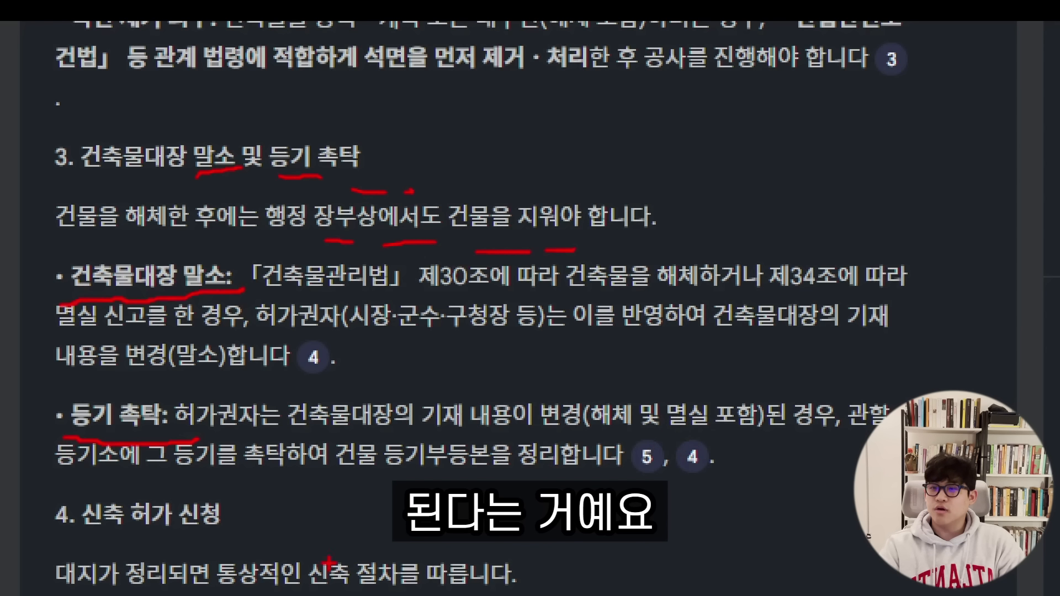
pyautogui.moveTo(373, 480); pyautogui.dragTo(564, 479)
# - Read section 4 of the answer on 신축 허가 신청, including the note on which 법령 기준 the new building must meet
pyautogui.scroll(-5, 522, 475)
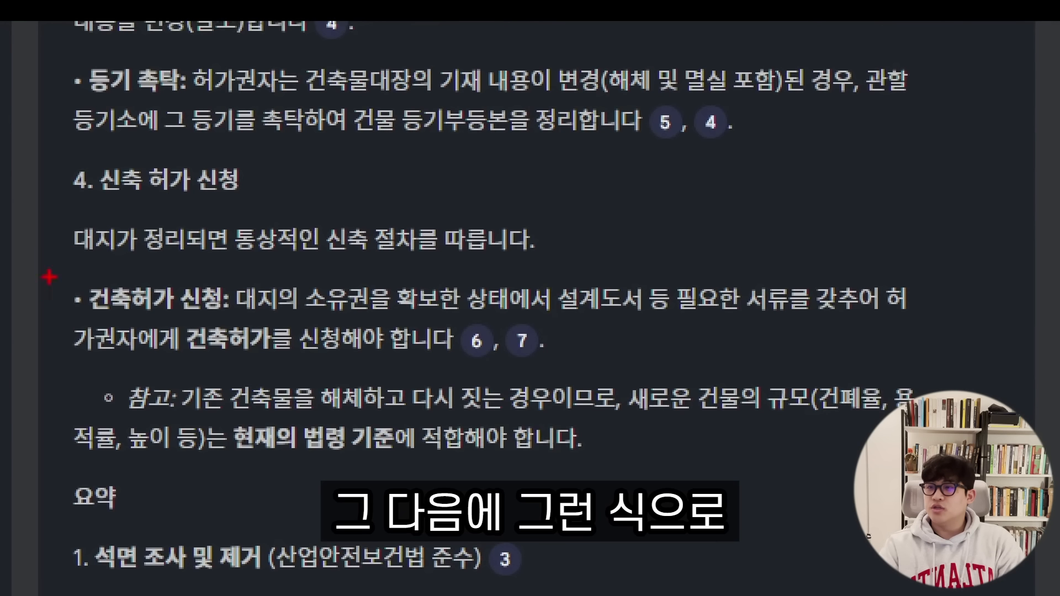
pyautogui.moveTo(79, 256); pyautogui.dragTo(181, 257)
pyautogui.moveTo(83, 318); pyautogui.dragTo(248, 323)
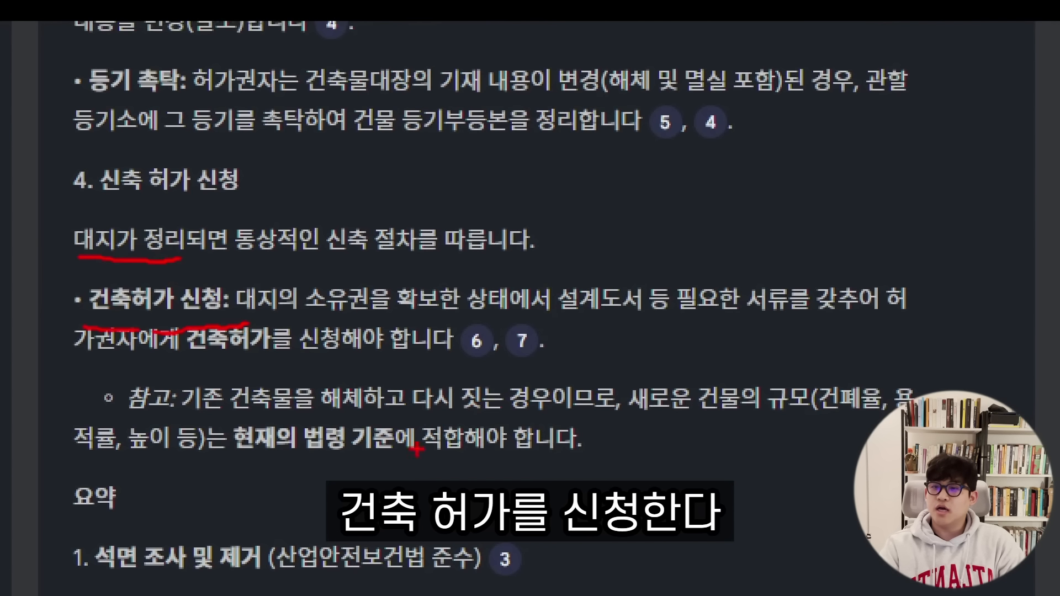
pyautogui.moveTo(501, 436); pyautogui.dragTo(533, 436)
pyautogui.moveTo(636, 425); pyautogui.dragTo(834, 440)
pyautogui.moveTo(224, 468)
pyautogui.mouseDown()
pyautogui.moveTo(378, 473)
pyautogui.moveTo(475, 436)
pyautogui.mouseUp()
pyautogui.press('Escape')
# - Go through the answer's 요약 list of procedures from 석면 조사 및 제거 to 신축 건축허가 신청
pyautogui.hotkey('ctrl', '1')
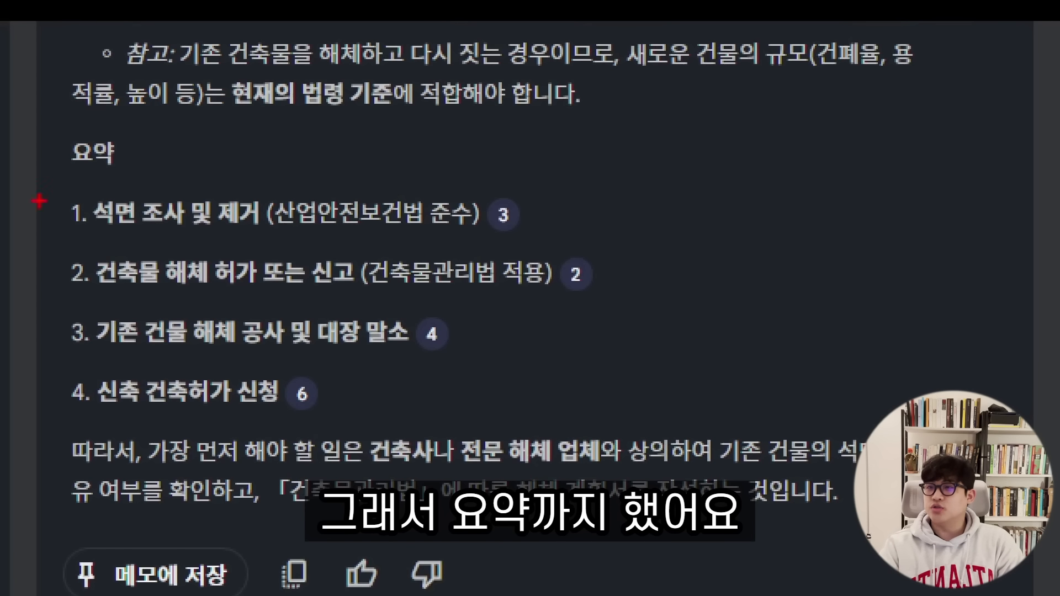
pyautogui.moveTo(394, 391); pyautogui.dragTo(422, 390)
pyautogui.moveTo(427, 389); pyautogui.dragTo(450, 389)
pyautogui.moveTo(99, 293); pyautogui.dragTo(128, 294)
pyautogui.moveTo(158, 293); pyautogui.dragTo(185, 293)
pyautogui.moveTo(202, 289); pyautogui.dragTo(248, 297)
pyautogui.moveTo(268, 296); pyautogui.dragTo(343, 298)
pyautogui.moveTo(359, 295); pyautogui.dragTo(371, 294)
pyautogui.moveTo(99, 353); pyautogui.dragTo(131, 353)
pyautogui.moveTo(166, 352); pyautogui.dragTo(335, 343)
pyautogui.moveTo(338, 349); pyautogui.dragTo(411, 355)
pyautogui.moveTo(312, 361); pyautogui.dragTo(412, 363)
pyautogui.moveTo(57, 418); pyautogui.dragTo(302, 409)
pyautogui.moveTo(295, 423); pyautogui.dragTo(342, 416)
# - Review the suggested follow-up questions beneath the answer on 석면 처리, 내진 설계 and 멸실 신고
pyautogui.scroll(-6, 530, 309)
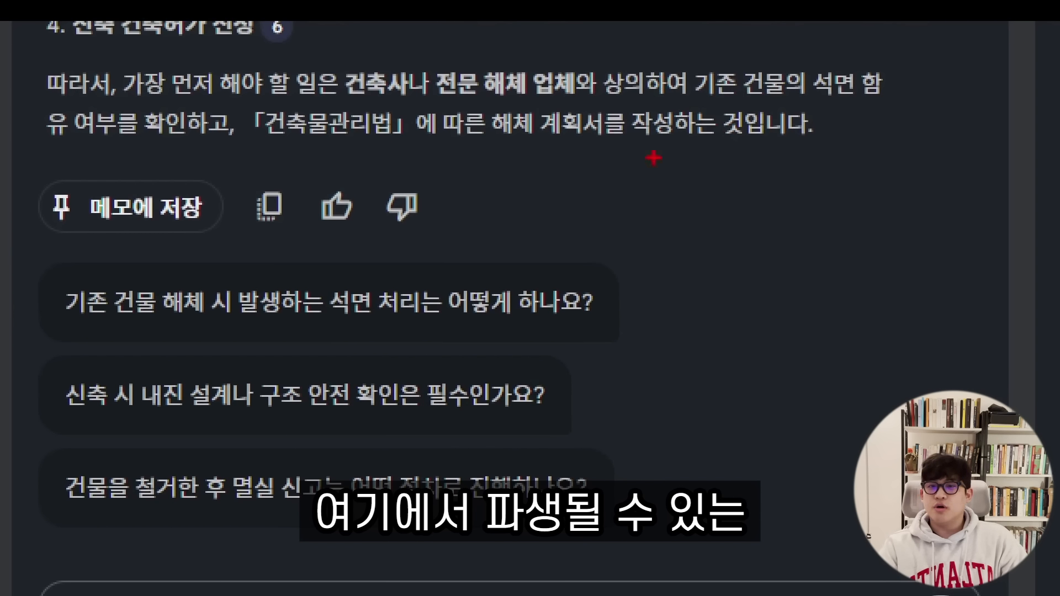
pyautogui.moveTo(701, 160); pyautogui.dragTo(667, 274)
pyautogui.moveTo(653, 236)
pyautogui.mouseDown()
pyautogui.moveTo(665, 276)
pyautogui.moveTo(686, 272)
pyautogui.mouseUp()
pyautogui.moveTo(757, 200)
pyautogui.mouseDown()
pyautogui.moveTo(663, 359)
pyautogui.moveTo(619, 406)
pyautogui.moveTo(680, 393)
pyautogui.mouseUp()
pyautogui.moveTo(831, 337)
pyautogui.mouseDown()
pyautogui.moveTo(694, 481)
pyautogui.moveTo(674, 485)
pyautogui.mouseUp()
pyautogui.moveTo(340, 332); pyautogui.dragTo(473, 334)
pyautogui.click(500, 332)
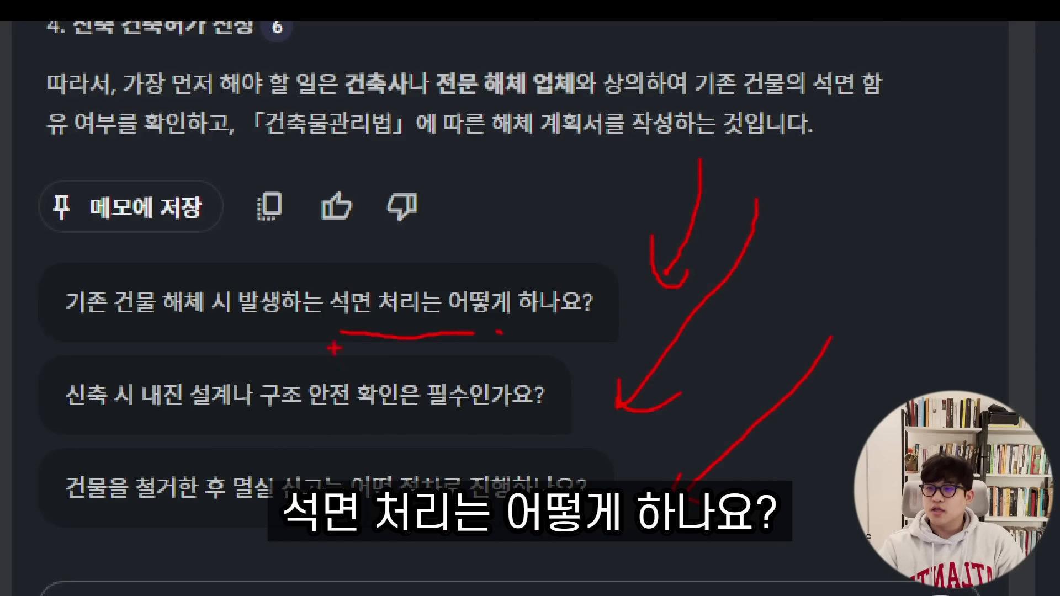
pyautogui.moveTo(283, 363); pyautogui.dragTo(232, 456)
pyautogui.moveTo(368, 419); pyautogui.dragTo(531, 414)
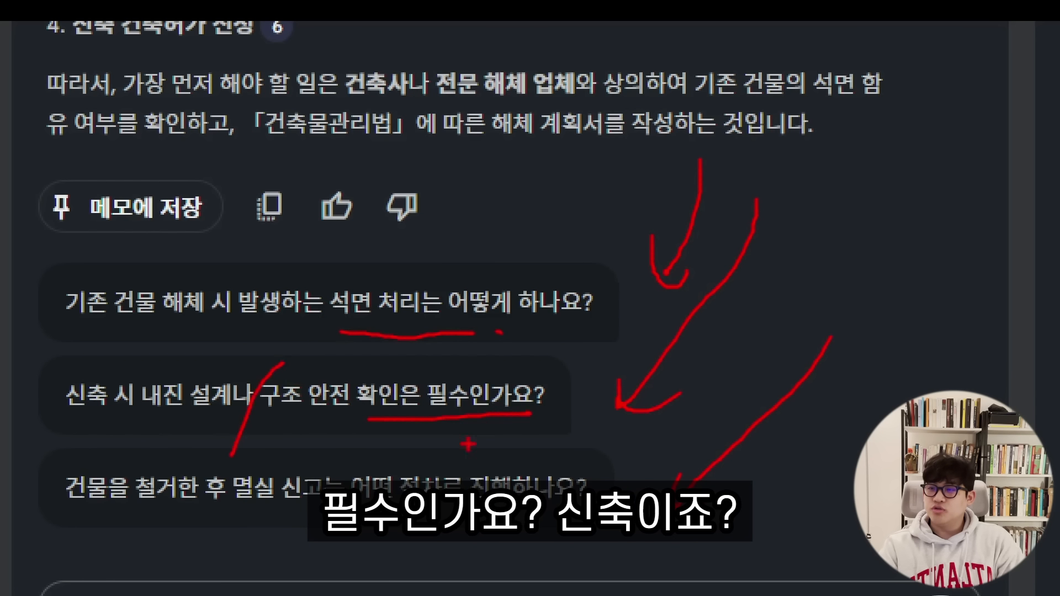
pyautogui.moveTo(115, 411); pyautogui.dragTo(105, 423)
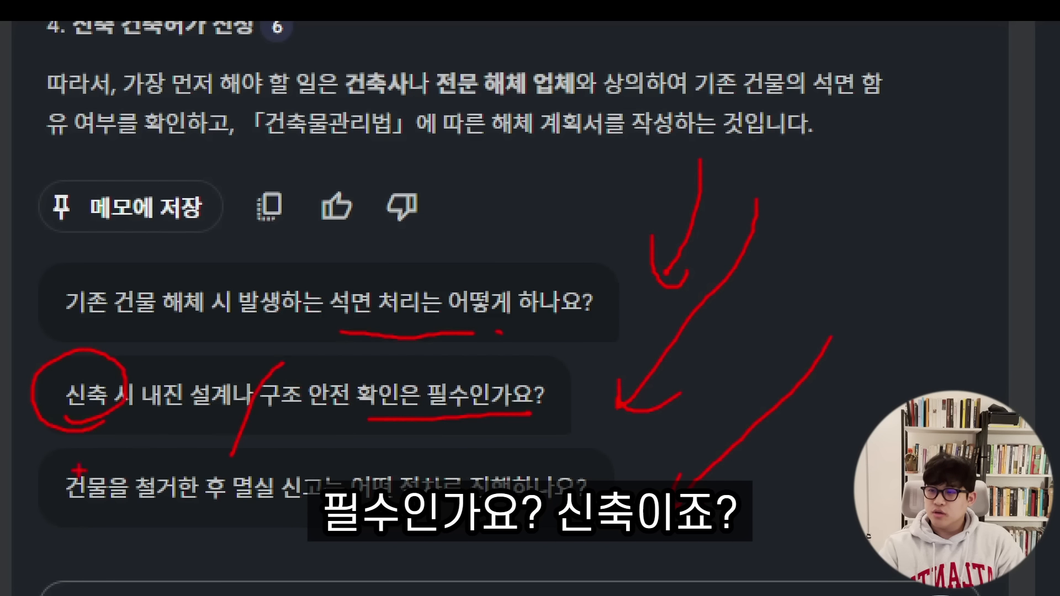
pyautogui.moveTo(269, 517); pyautogui.dragTo(244, 518)
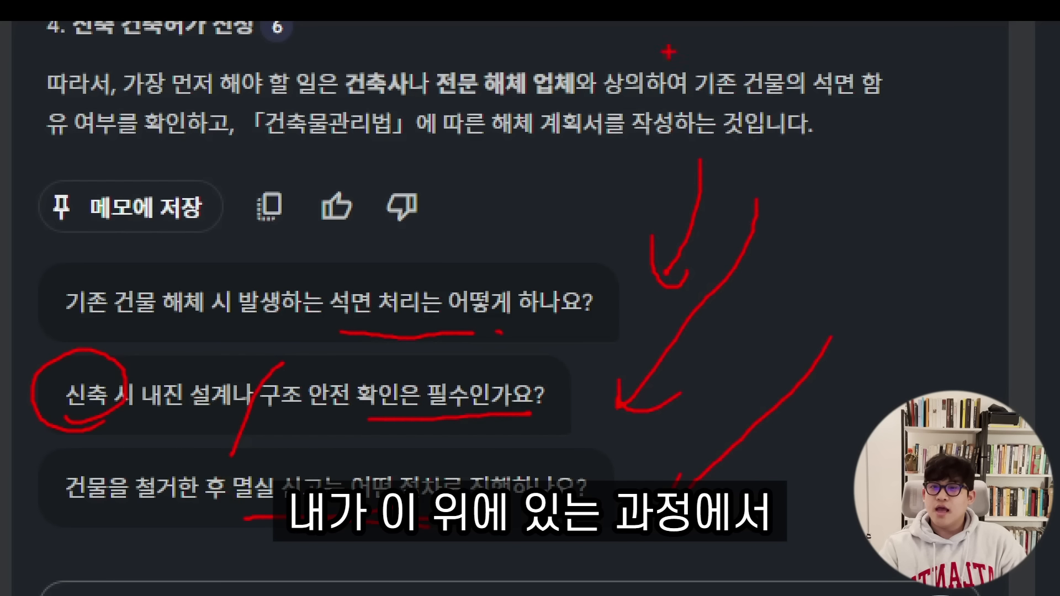
pyautogui.moveTo(472, 306); pyautogui.dragTo(469, 118)
pyautogui.moveTo(422, 171)
pyautogui.mouseDown()
pyautogui.moveTo(467, 117)
pyautogui.moveTo(503, 145)
pyautogui.mouseUp()
pyautogui.moveTo(505, 141)
pyautogui.mouseDown()
pyautogui.moveTo(566, 184)
pyautogui.moveTo(577, 284)
pyautogui.mouseUp()
pyautogui.moveTo(815, 474); pyautogui.dragTo(723, 595)
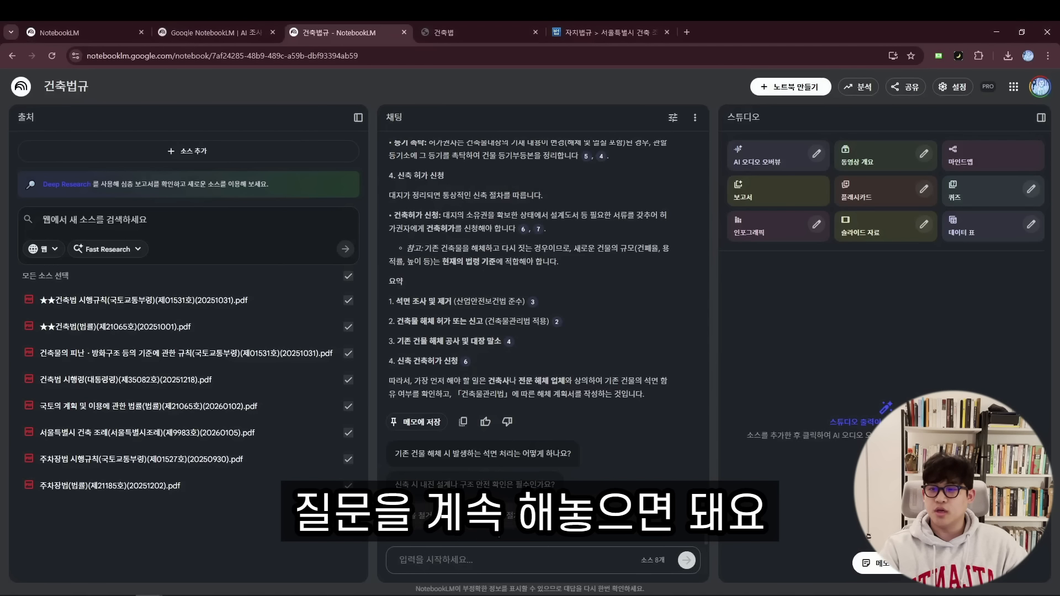
# - Ask the suggested follow-up question "건물을 철거한 후 멸실 신고는 어떤 절차로 진행하나요?"
pyautogui.click(499, 516)
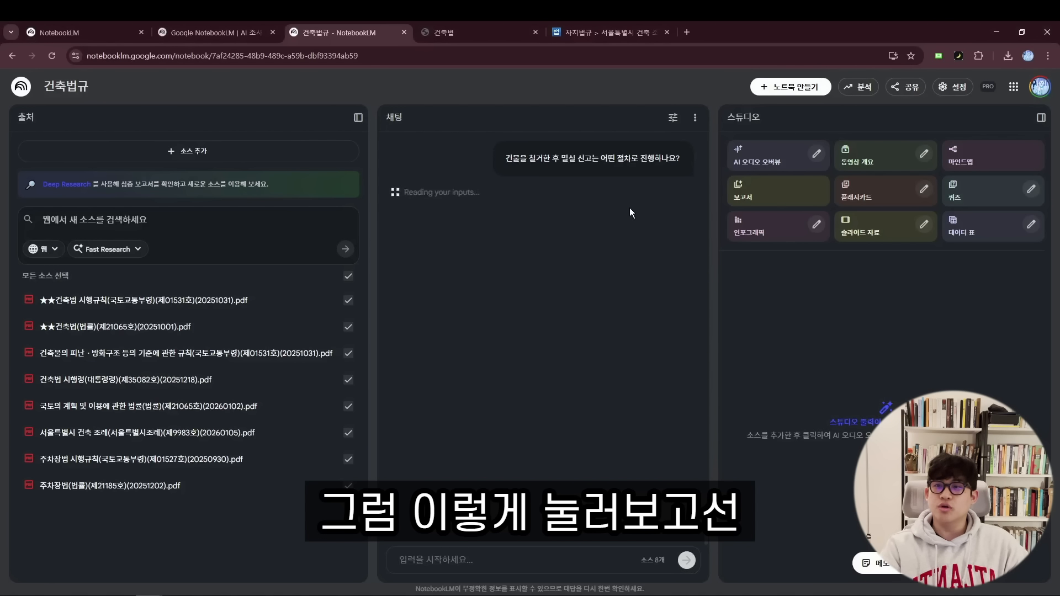
pyautogui.hotkey('ctrl', '2')
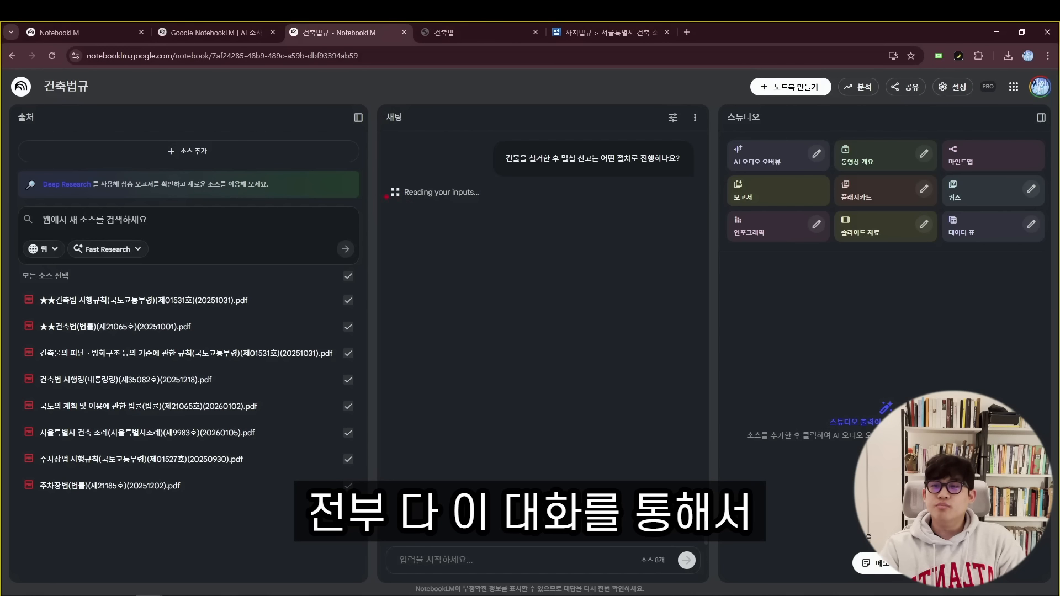
pyautogui.moveTo(500, 280)
pyautogui.mouseDown()
pyautogui.moveTo(546, 319)
pyautogui.moveTo(415, 346)
pyautogui.mouseUp()
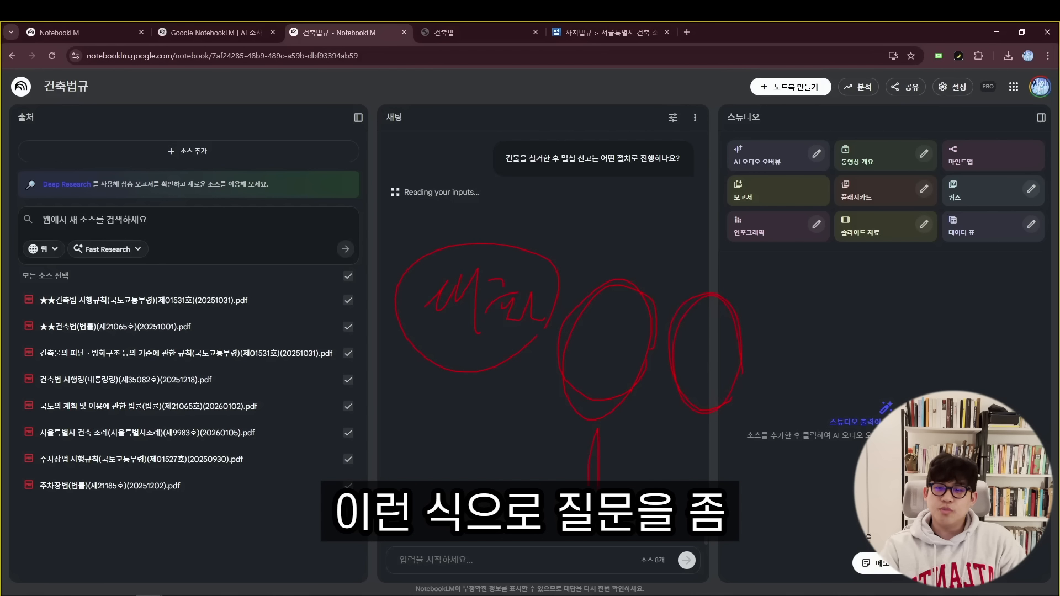
pyautogui.moveTo(598, 489); pyautogui.dragTo(597, 508)
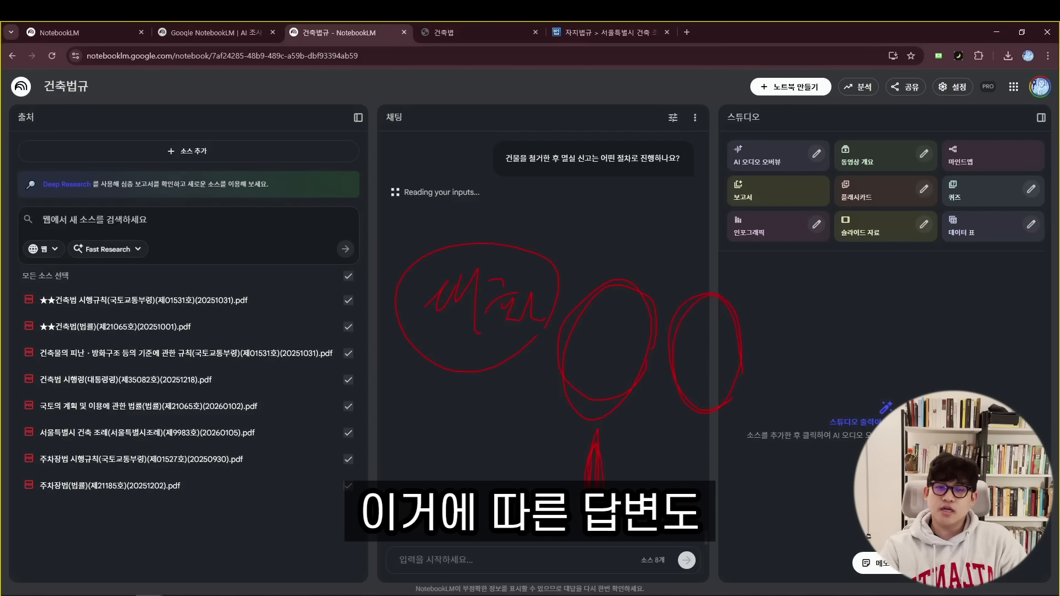
pyautogui.moveTo(707, 444); pyautogui.dragTo(721, 539)
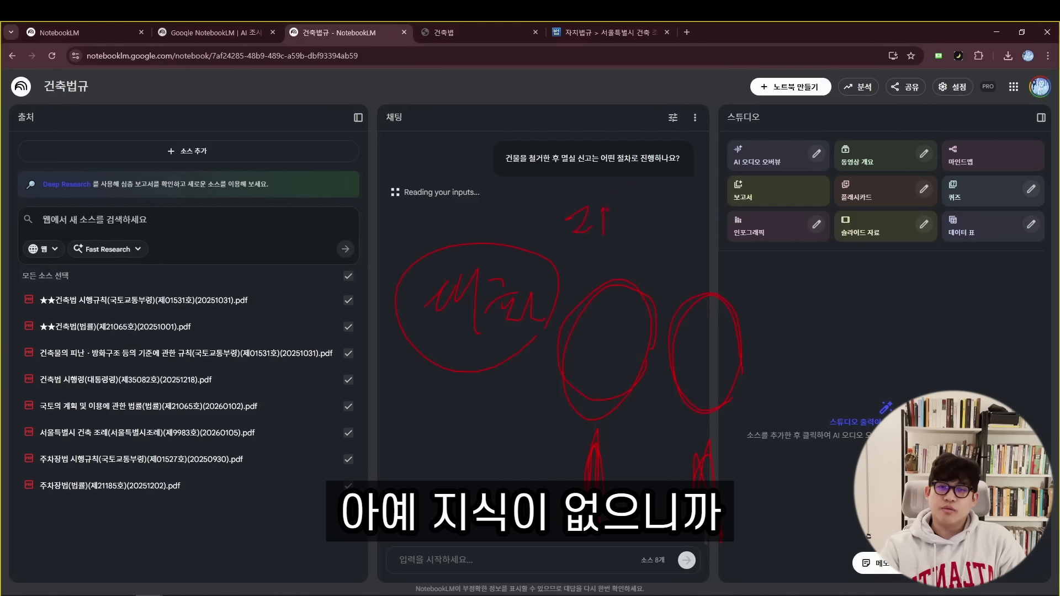
pyautogui.moveTo(611, 369); pyautogui.dragTo(641, 346)
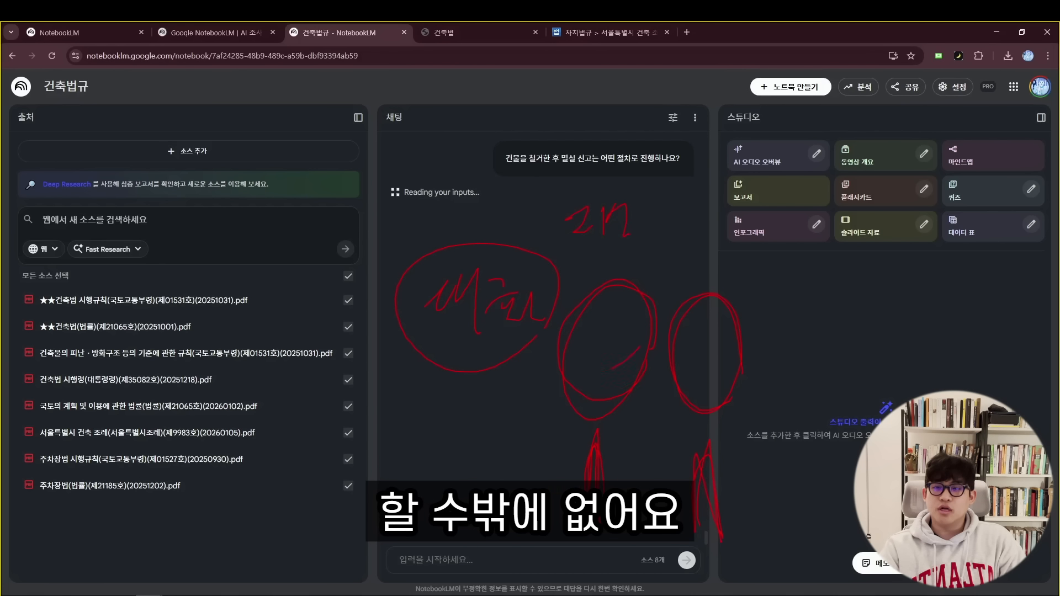
pyautogui.moveTo(463, 408); pyautogui.dragTo(574, 465)
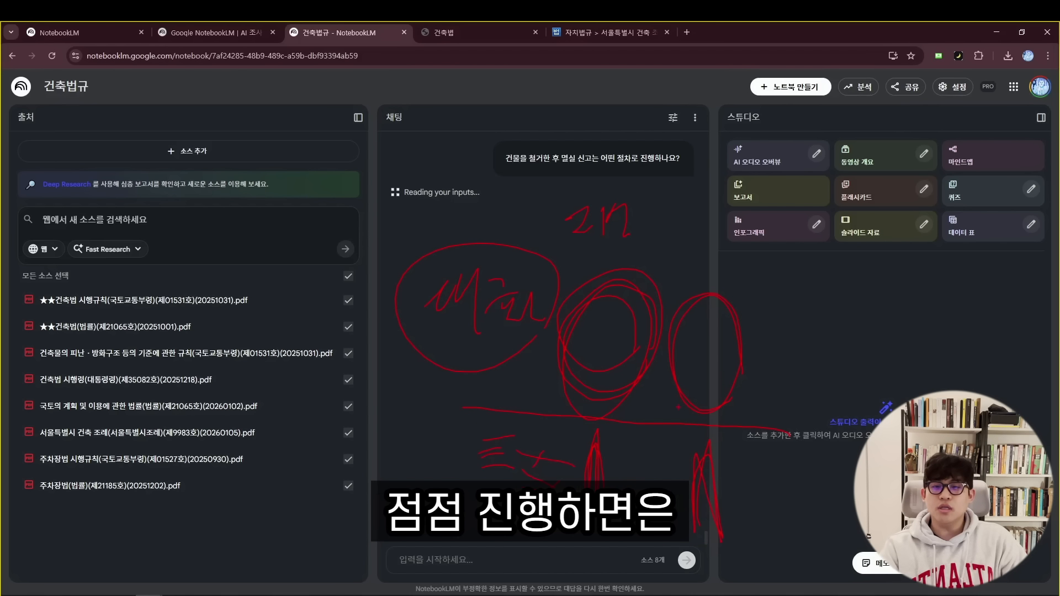
pyautogui.press('Escape')
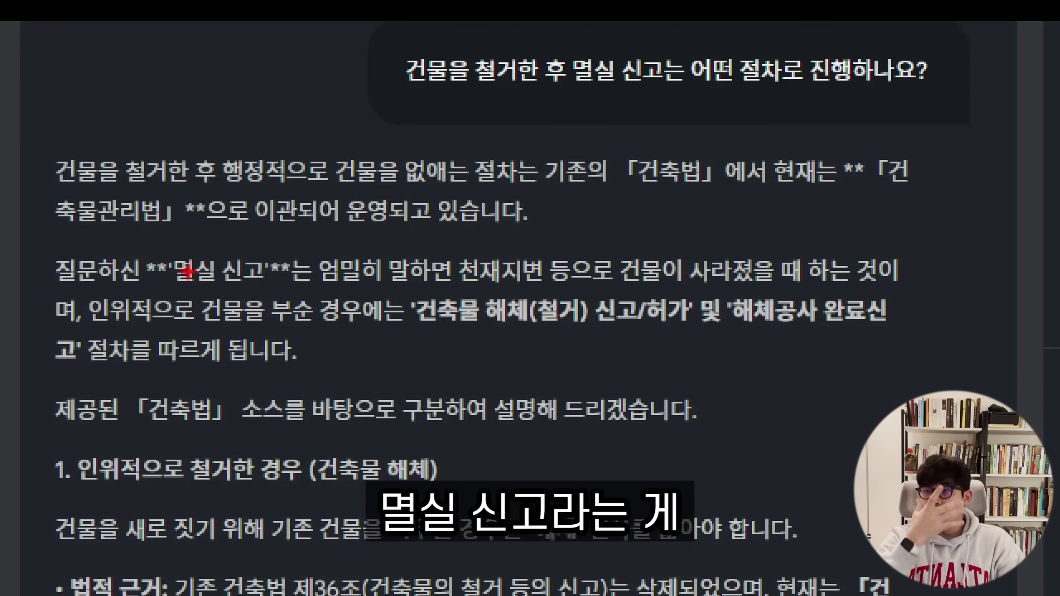
# - Read how the answer distinguishes 멸실 신고 from 건축물 해체(철거) 신고/허가 and 해체공사 완료신고
pyautogui.moveTo(174, 279); pyautogui.dragTo(291, 301)
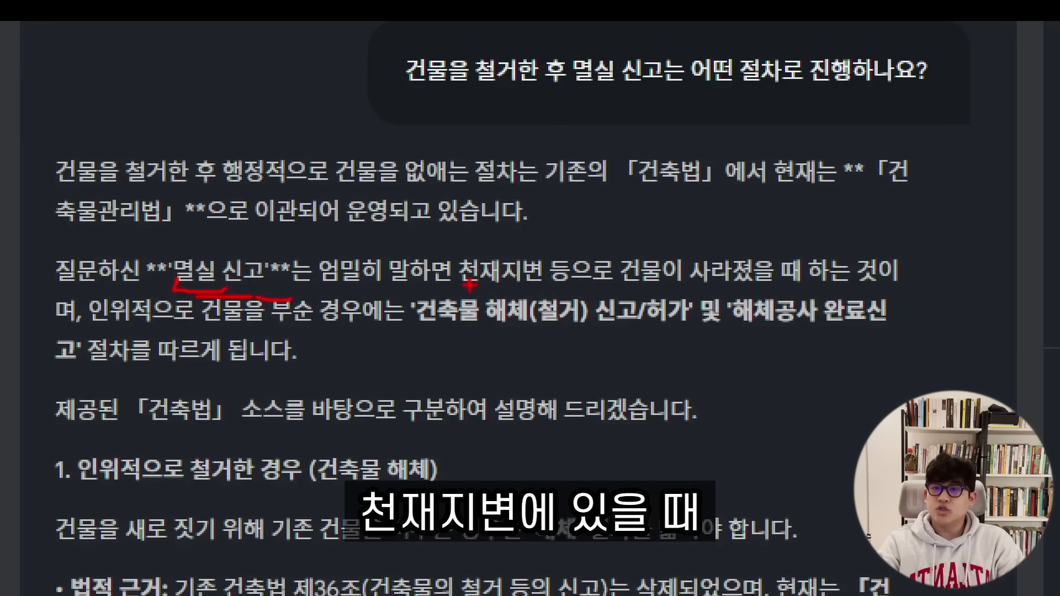
pyautogui.moveTo(410, 298); pyautogui.dragTo(385, 348)
pyautogui.moveTo(440, 334)
pyautogui.mouseDown()
pyautogui.moveTo(687, 342)
pyautogui.moveTo(865, 333)
pyautogui.mouseUp()
pyautogui.click(699, 342)
pyautogui.scroll(-7, 175, 454)
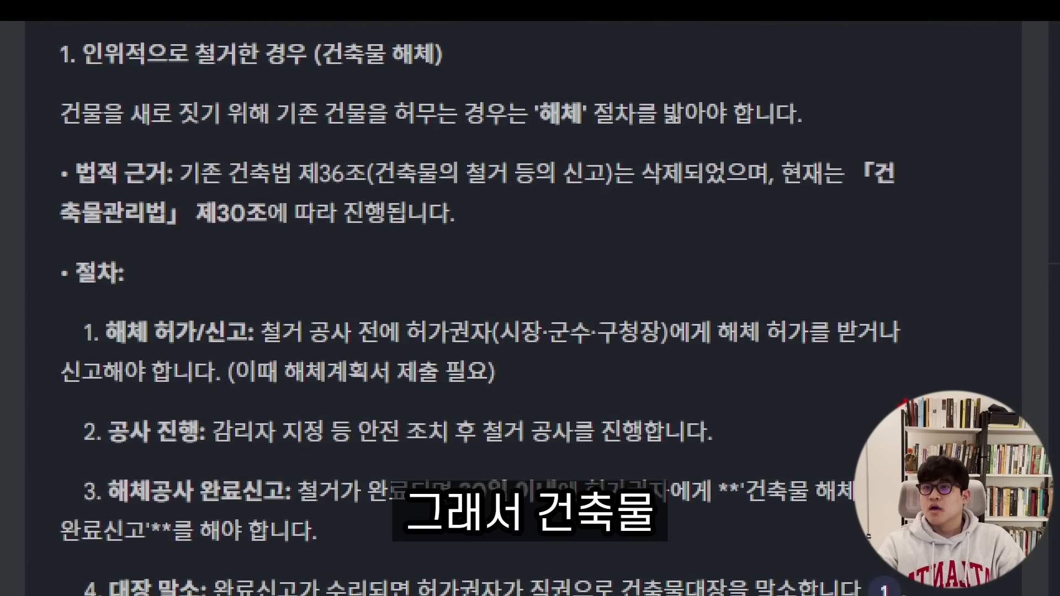
# - Read section 1 on 건축물 해체, focusing on the 해체 허가/신고 step and its 해체계획서 requirement
pyautogui.moveTo(313, 63); pyautogui.dragTo(490, 48)
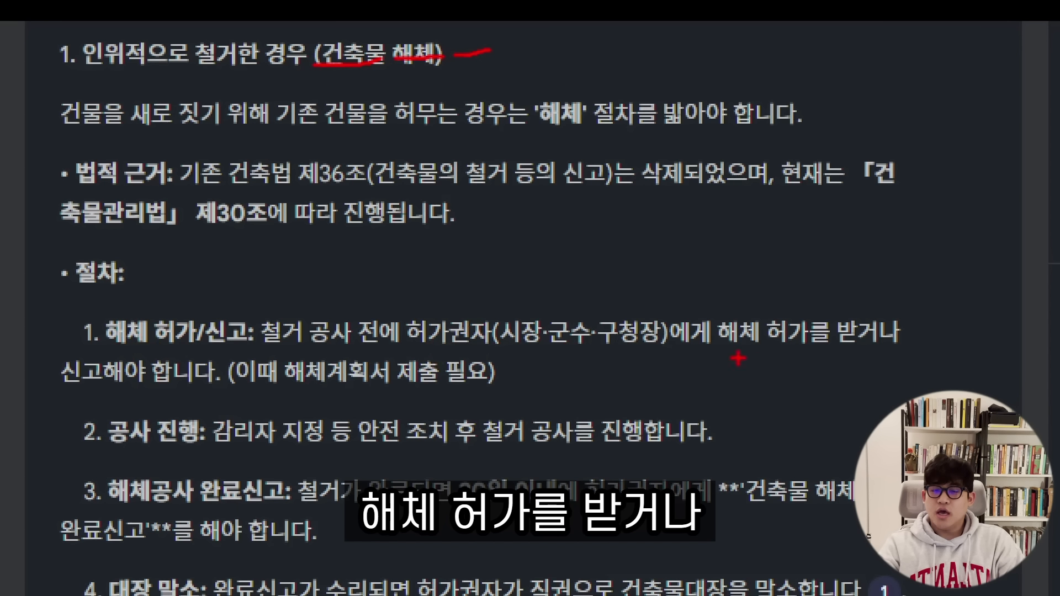
pyautogui.moveTo(733, 356); pyautogui.dragTo(838, 353)
pyautogui.moveTo(869, 348); pyautogui.dragTo(937, 352)
pyautogui.moveTo(75, 396); pyautogui.dragTo(131, 400)
pyautogui.moveTo(248, 411)
pyautogui.mouseDown()
pyautogui.moveTo(439, 409)
pyautogui.moveTo(461, 393)
pyautogui.mouseUp()
pyautogui.moveTo(265, 387)
pyautogui.mouseDown()
pyautogui.moveTo(464, 375)
pyautogui.moveTo(243, 359)
pyautogui.moveTo(431, 362)
pyautogui.mouseUp()
# - Read the 공사 진행 and 해체공사 완료신고 steps, including the supervision, safety and reporting deadline details
pyautogui.moveTo(156, 457); pyautogui.dragTo(170, 462)
pyautogui.moveTo(204, 464); pyautogui.dragTo(359, 463)
pyautogui.moveTo(370, 463); pyautogui.dragTo(428, 460)
pyautogui.moveTo(461, 459); pyautogui.dragTo(474, 456)
pyautogui.moveTo(568, 459); pyautogui.dragTo(651, 457)
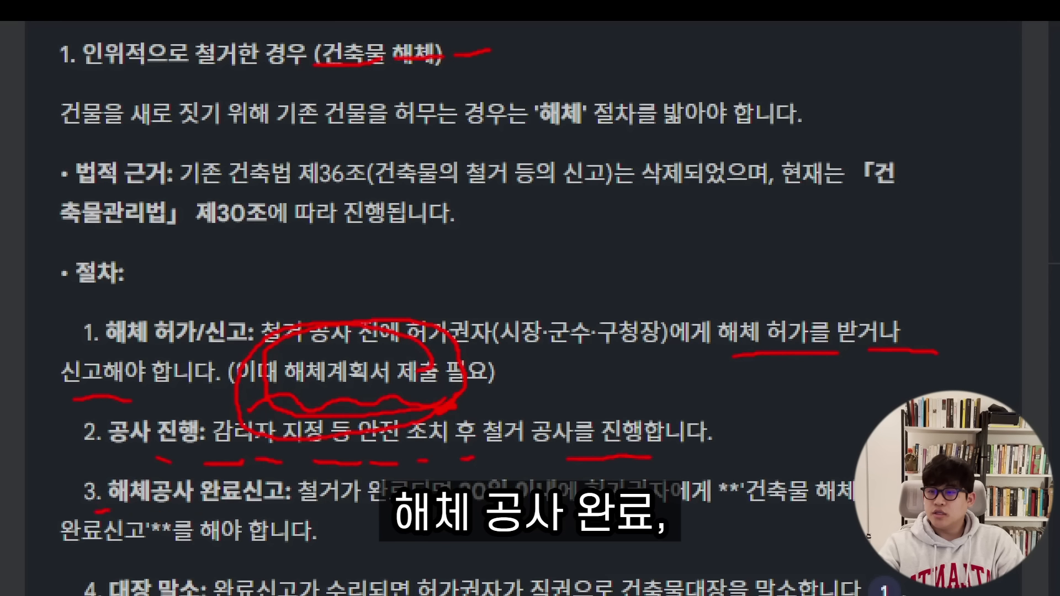
pyautogui.moveTo(110, 512); pyautogui.dragTo(187, 509)
pyautogui.moveTo(200, 511); pyautogui.dragTo(268, 512)
pyautogui.moveTo(466, 490); pyautogui.dragTo(593, 480)
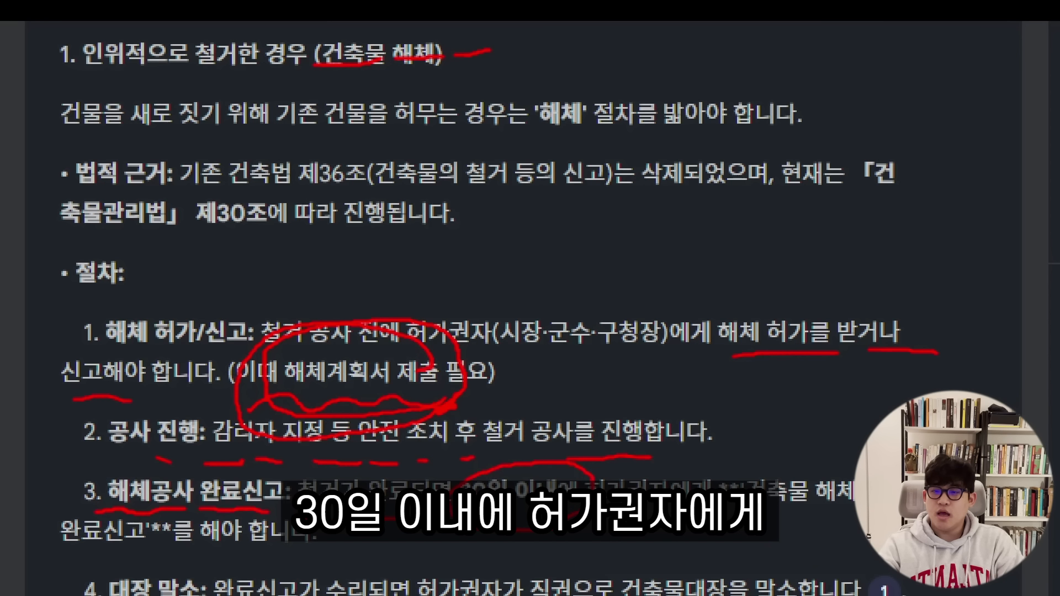
pyautogui.moveTo(726, 516); pyautogui.dragTo(857, 520)
pyautogui.moveTo(61, 550); pyautogui.dragTo(135, 552)
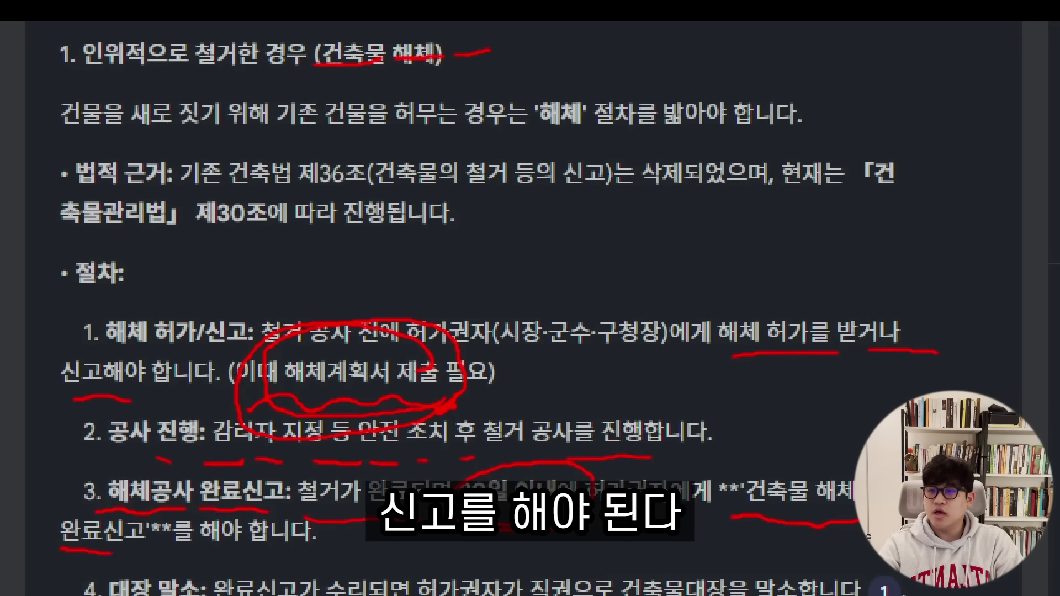
# - Go back over the 해체계획서 제출, 공사 진행 and 완료신고 points of the demolition procedure
pyautogui.moveTo(537, 348)
pyautogui.mouseDown()
pyautogui.moveTo(499, 368)
pyautogui.moveTo(596, 391)
pyautogui.mouseUp()
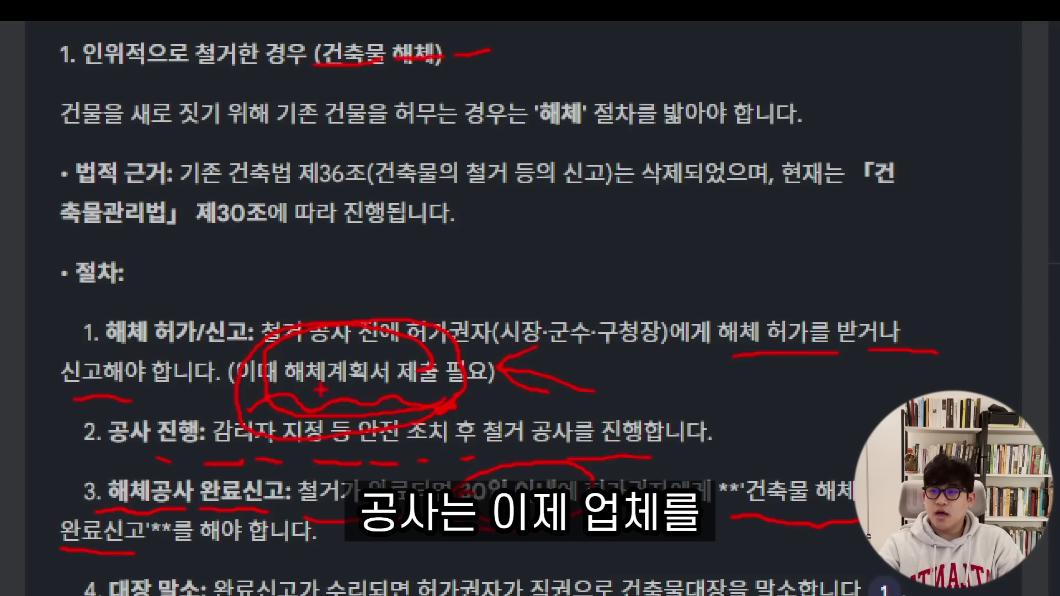
pyautogui.moveTo(720, 417); pyautogui.dragTo(742, 442)
pyautogui.moveTo(770, 389)
pyautogui.mouseDown()
pyautogui.moveTo(795, 415)
pyautogui.moveTo(807, 408)
pyautogui.mouseUp()
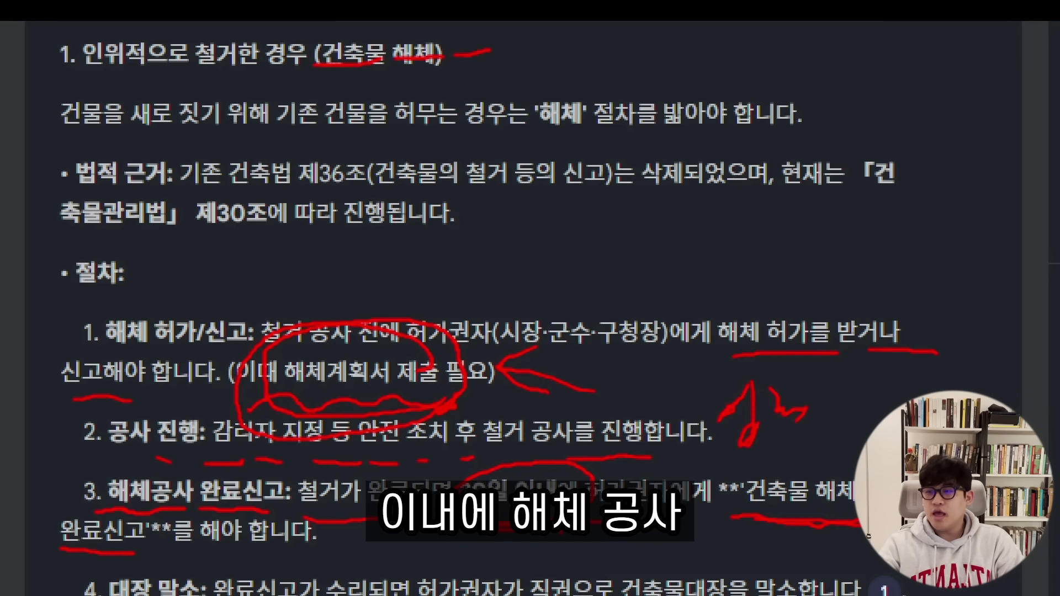
pyautogui.moveTo(135, 553); pyautogui.dragTo(158, 554)
pyautogui.moveTo(102, 567); pyautogui.dragTo(161, 566)
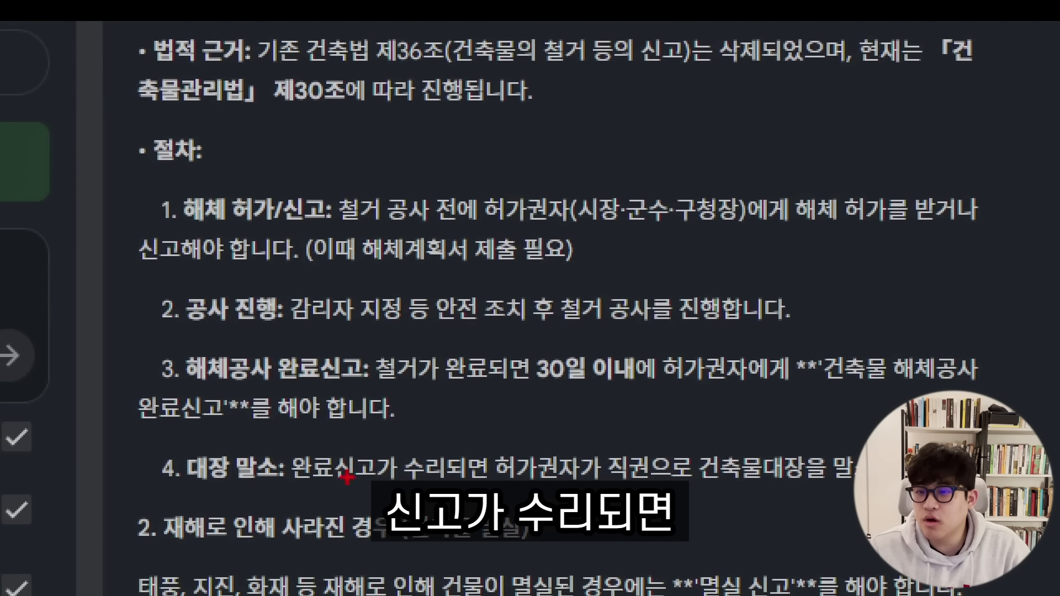
# - Read the 대장 말소 step and the 등기 촉탁 follow-up section of the answer
pyautogui.moveTo(309, 479); pyautogui.dragTo(337, 482)
pyautogui.moveTo(743, 485); pyautogui.dragTo(847, 485)
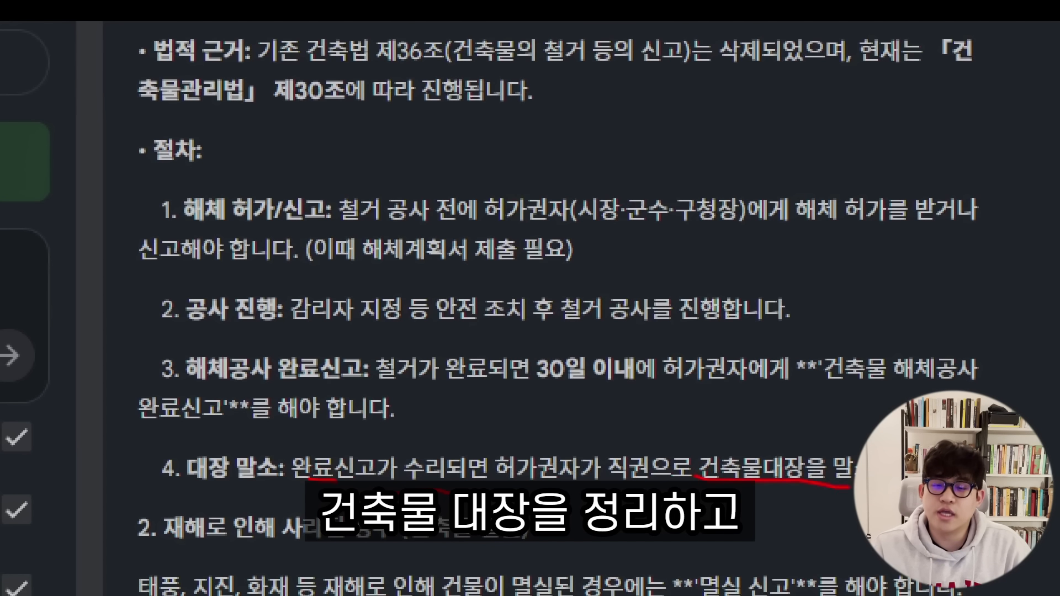
pyautogui.scroll(-8, 309, 276)
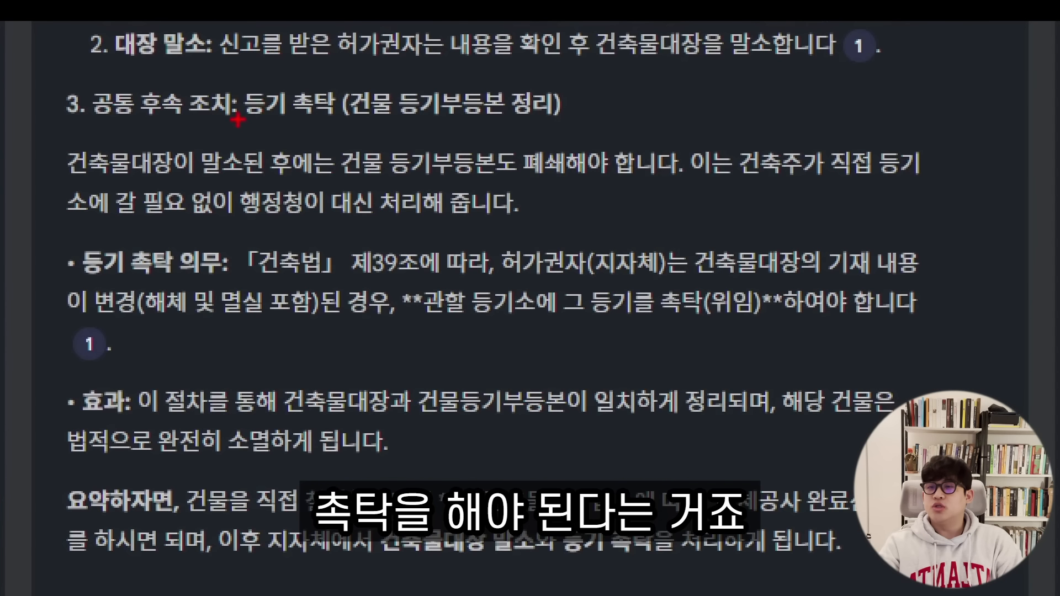
pyautogui.moveTo(238, 119)
pyautogui.mouseDown()
pyautogui.moveTo(345, 125)
pyautogui.moveTo(568, 111)
pyautogui.moveTo(561, 104)
pyautogui.mouseUp()
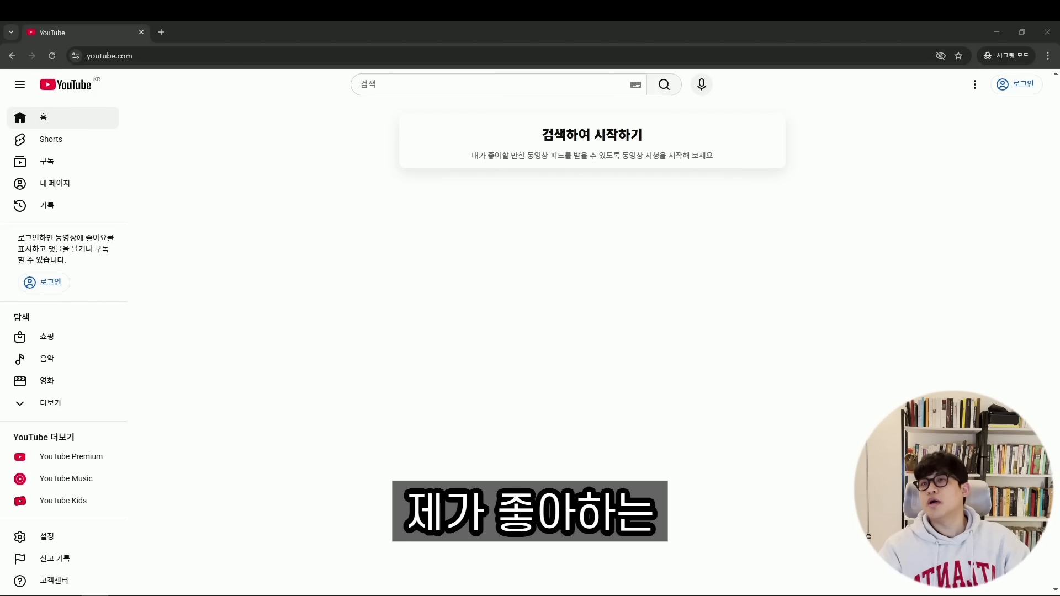
# - Switch to YouTube and search for "토마스 헤더윅"
pyautogui.click(453, 90)
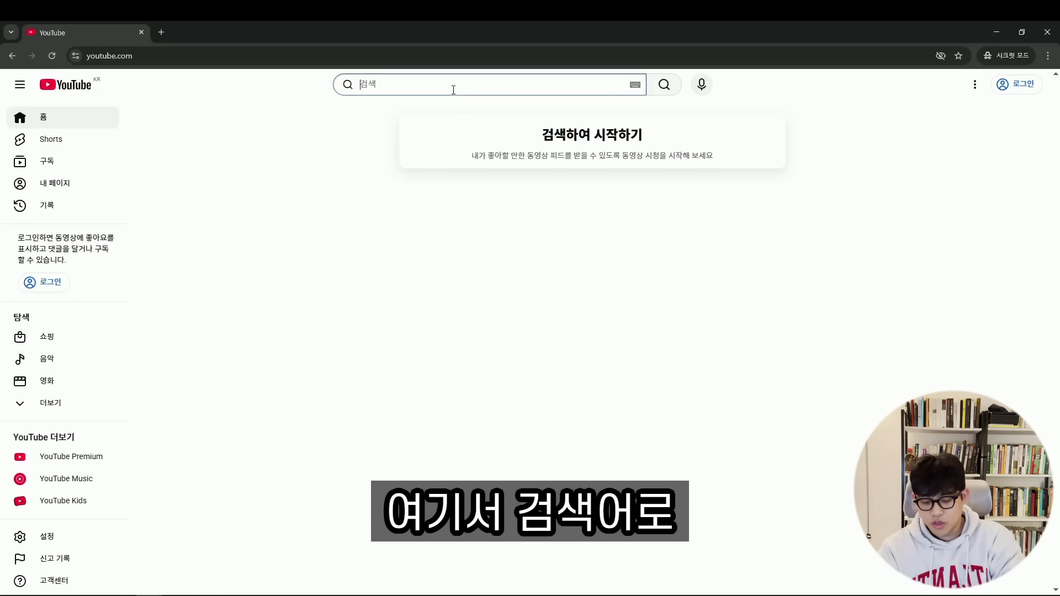
pyautogui.write('토마스 헤더윅')
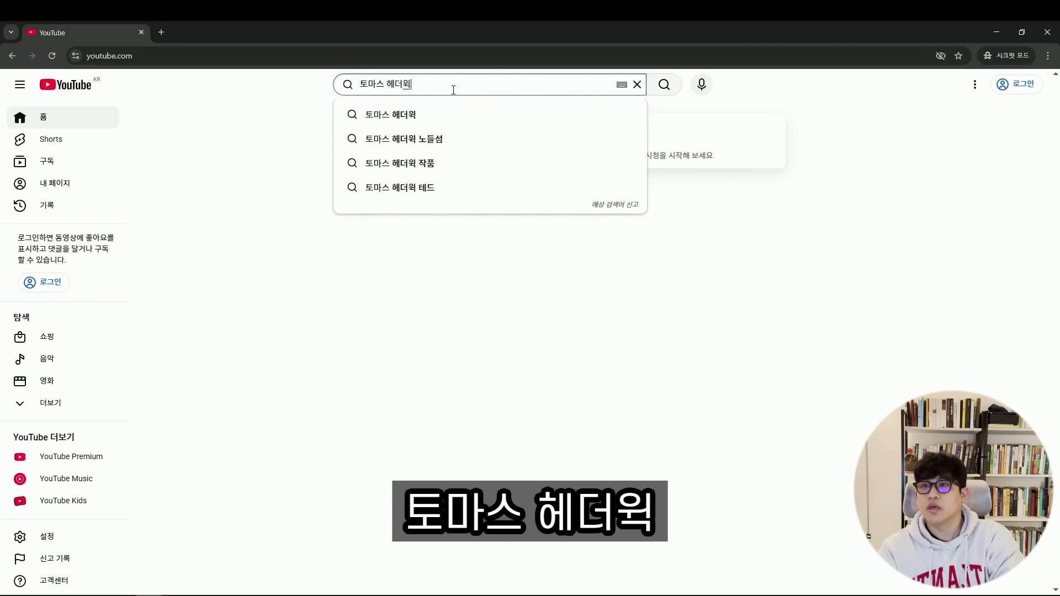
pyautogui.press('Return')
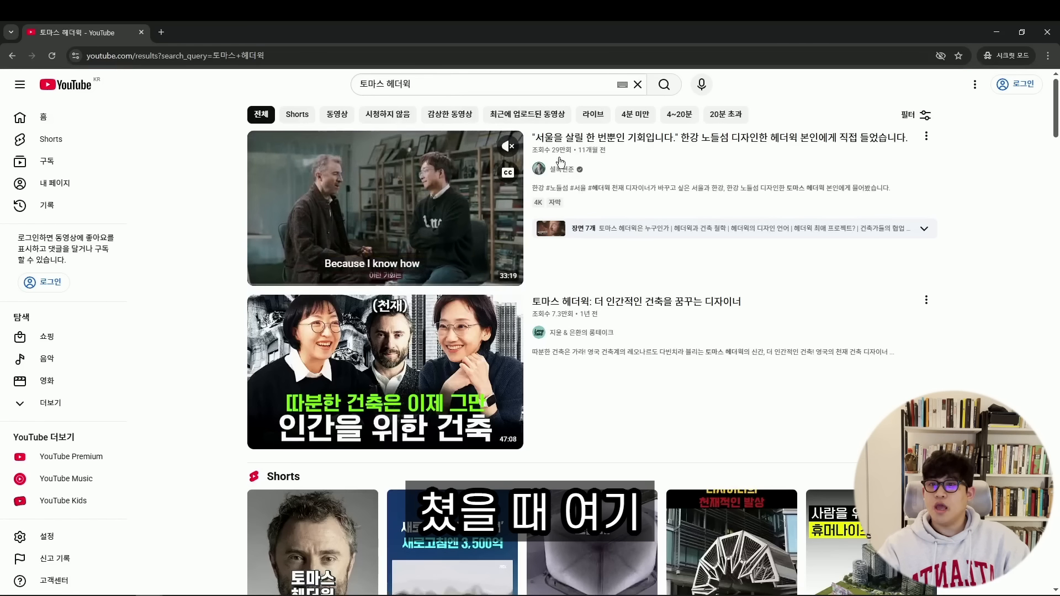
# - Open the 한강 노들섬 Heatherwick interview and "토마스 헤더윅: 더 인간적인 건축을 꿈꾸는 디자이너" in separate background tabs
pyautogui.middleClick(479, 208)
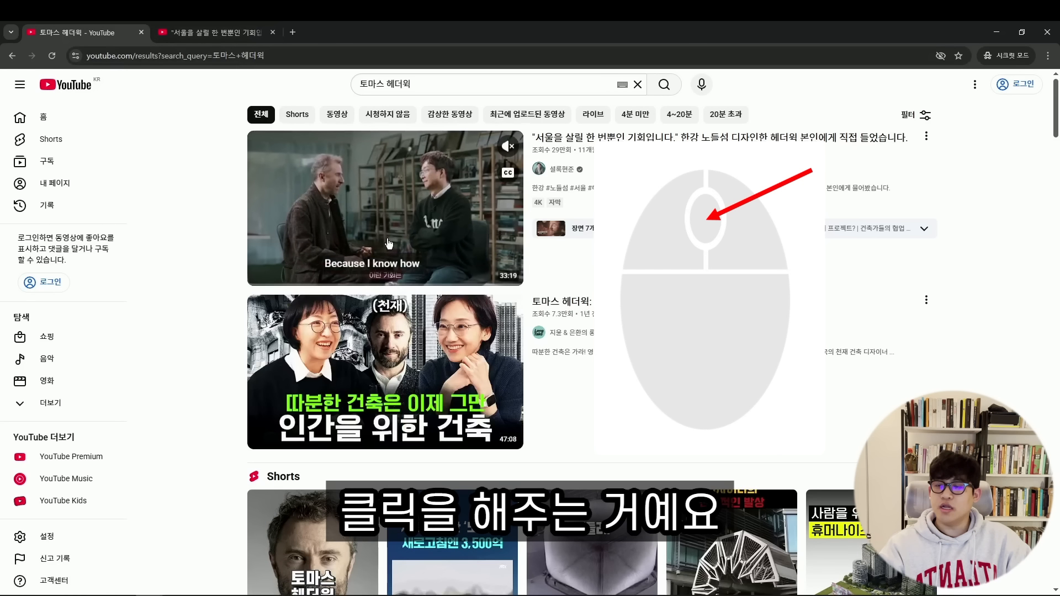
pyautogui.scroll(-1, 415, 351)
pyautogui.middleClick(414, 351)
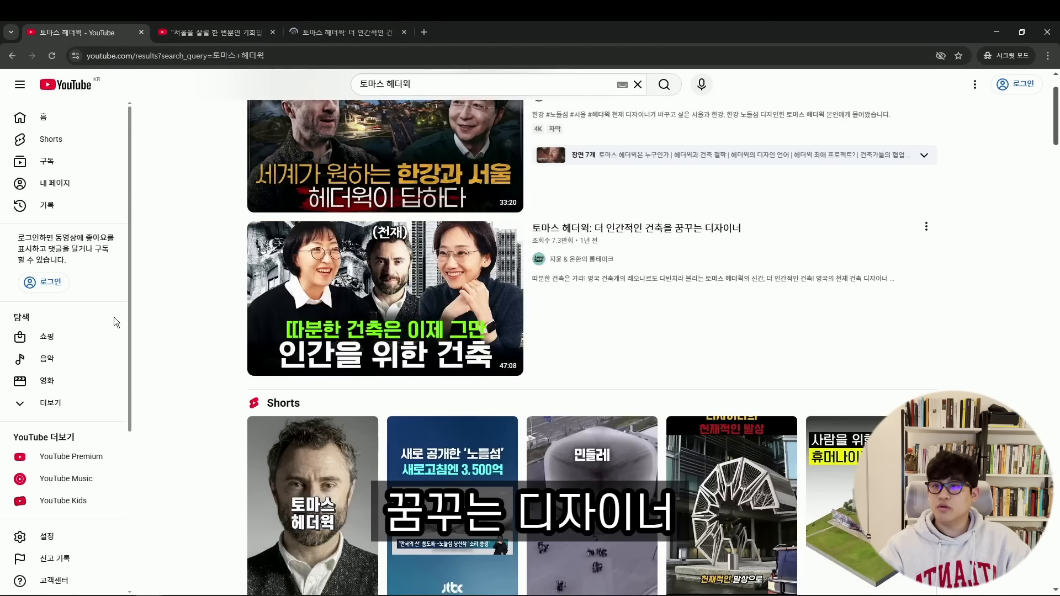
# - Open the "답답하면 니들이 뛰든가" video and the 'Soundscape' 노들 예술섬 디자인 공모 video in background tabs
pyautogui.scroll(-7, 183, 334)
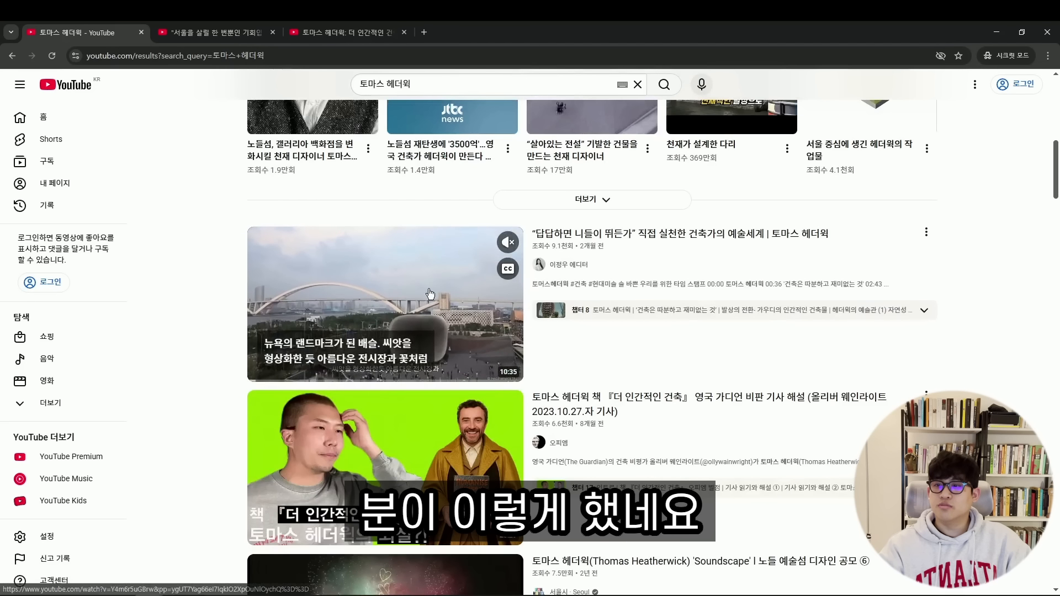
pyautogui.middleClick(353, 311)
pyautogui.scroll(-5, 353, 310)
pyautogui.middleClick(396, 350)
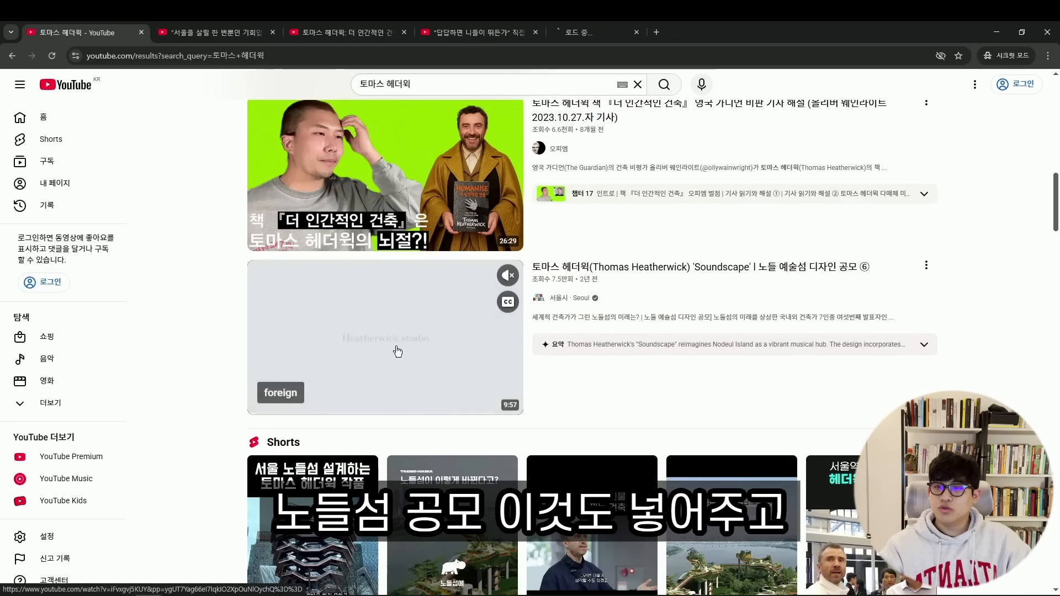
# - Open the 별마당 도서관 lecture by Thomas Heatherwick on the importance of dialogue in a background tab
pyautogui.scroll(-2, 284, 352)
pyautogui.scroll(-10, 284, 352)
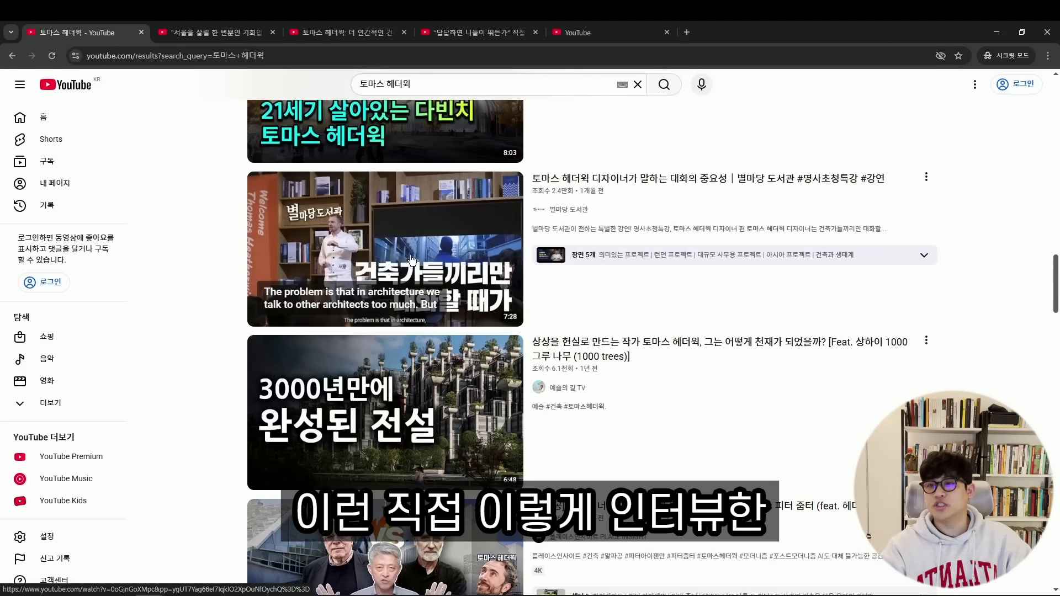
pyautogui.moveTo(412, 200); pyautogui.dragTo(442, 284)
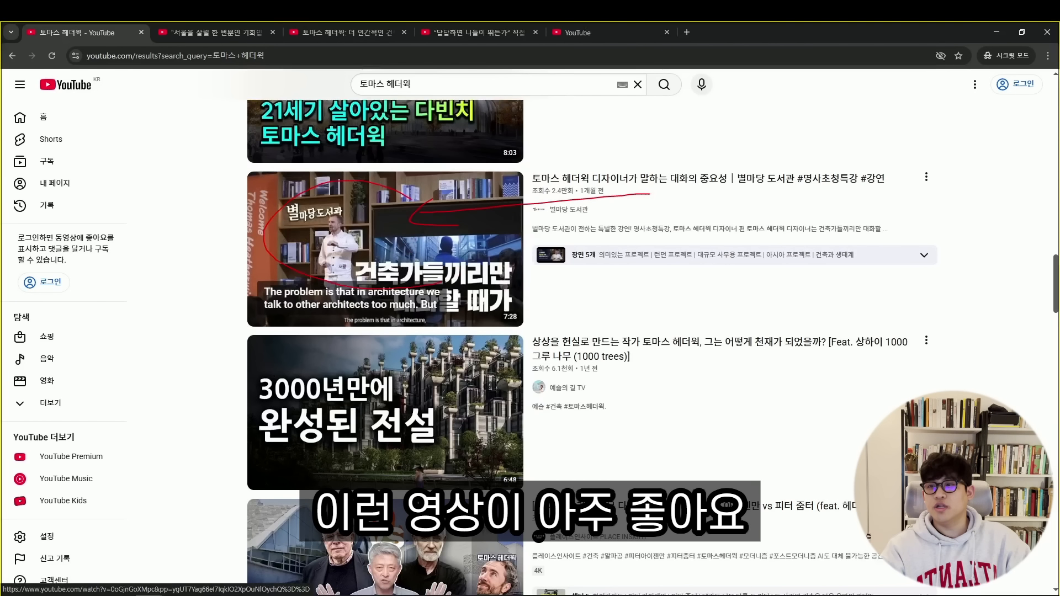
pyautogui.moveTo(548, 273); pyautogui.dragTo(517, 299)
pyautogui.press('Escape')
pyautogui.middleClick(517, 300)
# - Open "만난 사람들 EP.5" and the 제5회 서울도시건축 비엔날레 기자설명회 video in background tabs
pyautogui.scroll(-4, 594, 333)
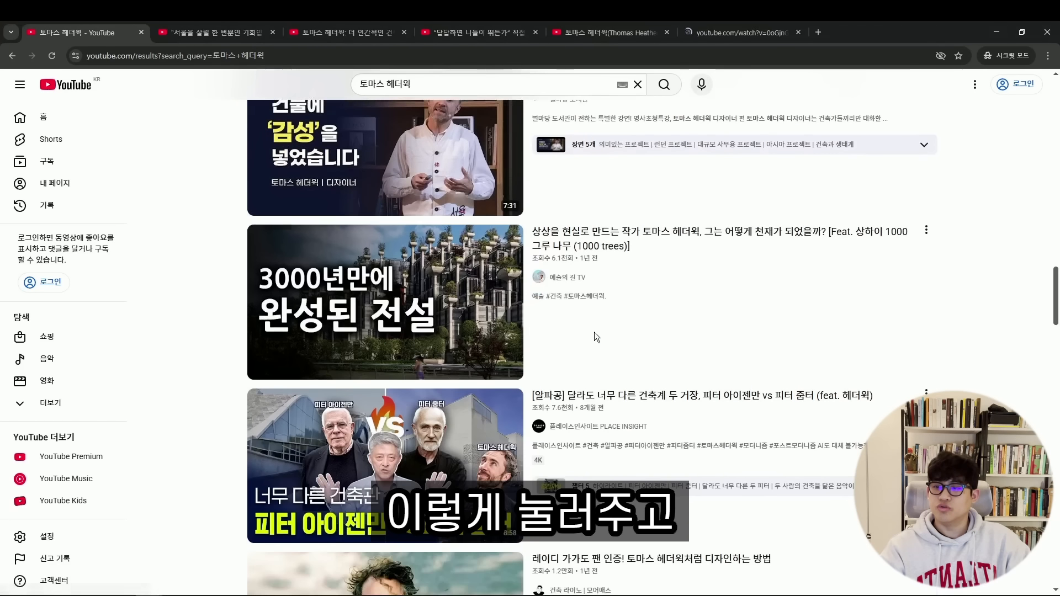
pyautogui.scroll(-3, 636, 355)
pyautogui.scroll(-8, 417, 300)
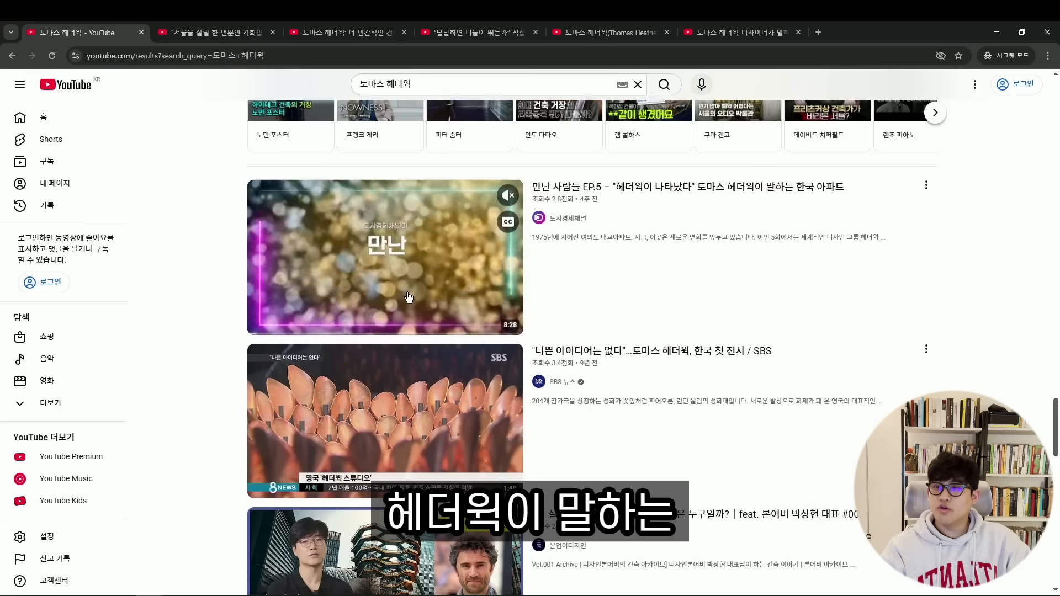
pyautogui.middleClick(417, 301)
pyautogui.scroll(-6, 417, 301)
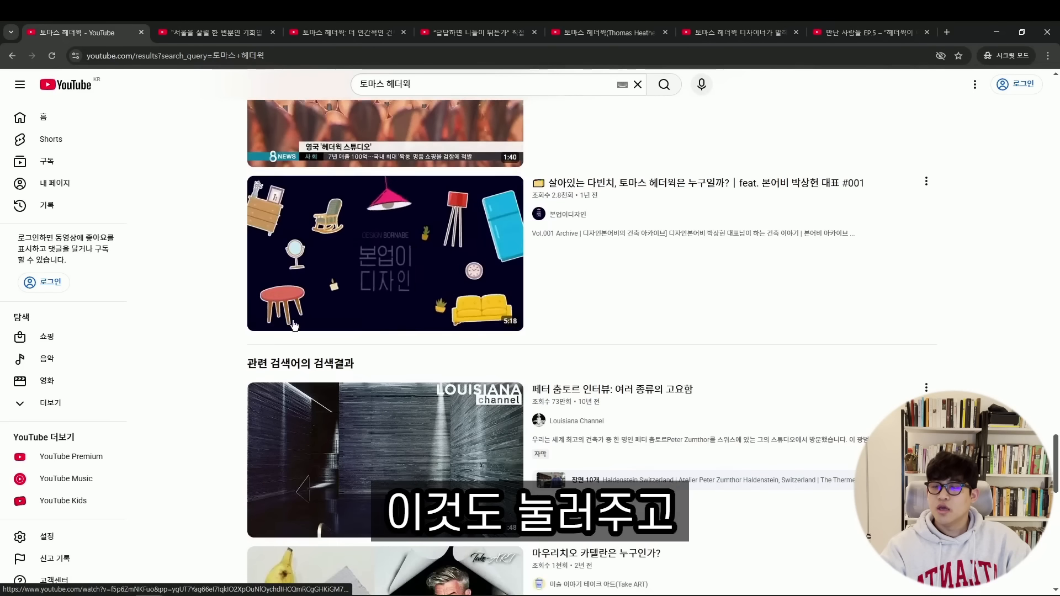
pyautogui.scroll(-12, 239, 357)
pyautogui.middleClick(569, 376)
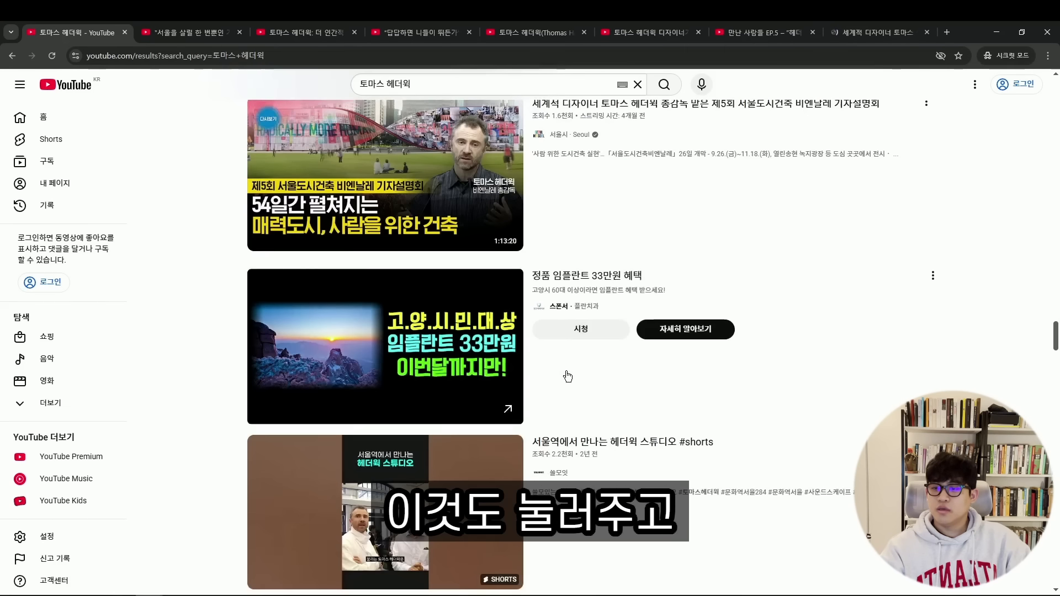
# - Search YouTube again with the English name "thomas heatherwick"
pyautogui.scroll(-2, 569, 375)
pyautogui.scroll(-15, 568, 377)
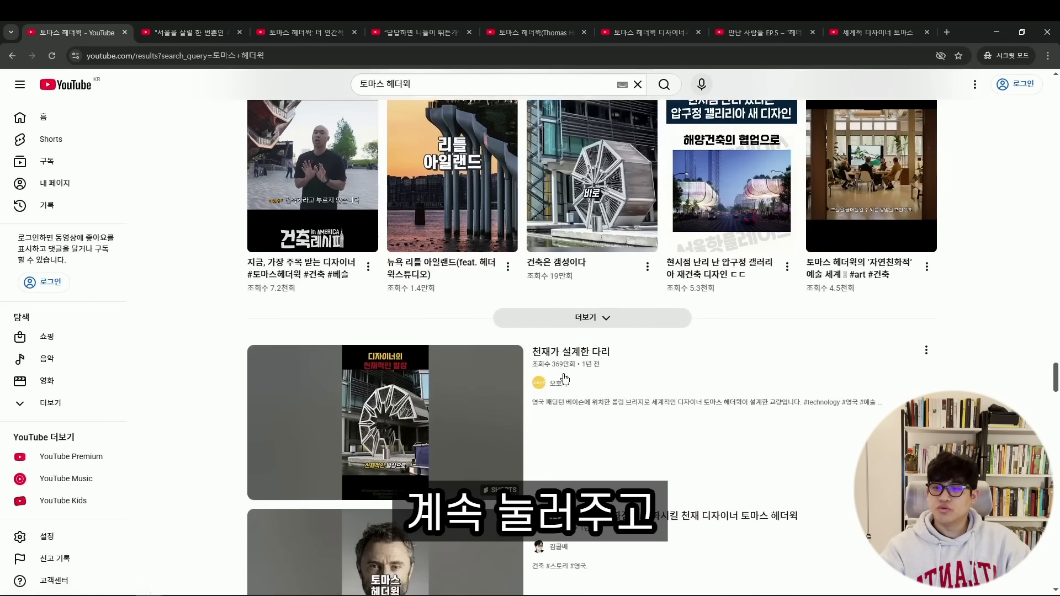
pyautogui.scroll(20, 587, 419)
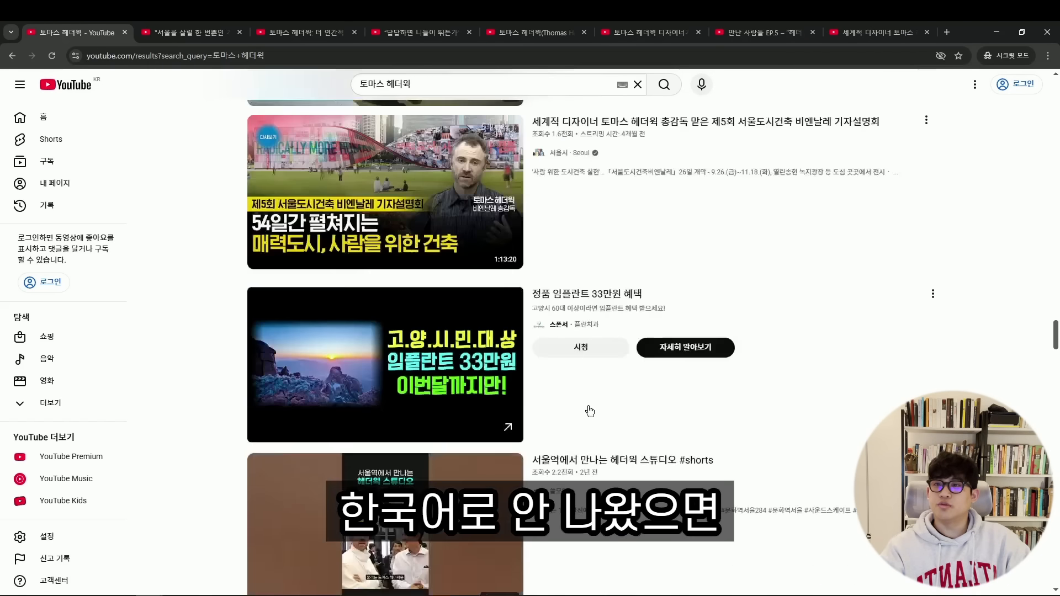
pyautogui.scroll(3, 490, 146)
pyautogui.hotkey('ctrl', 'a')
pyautogui.write('새ㅁ')
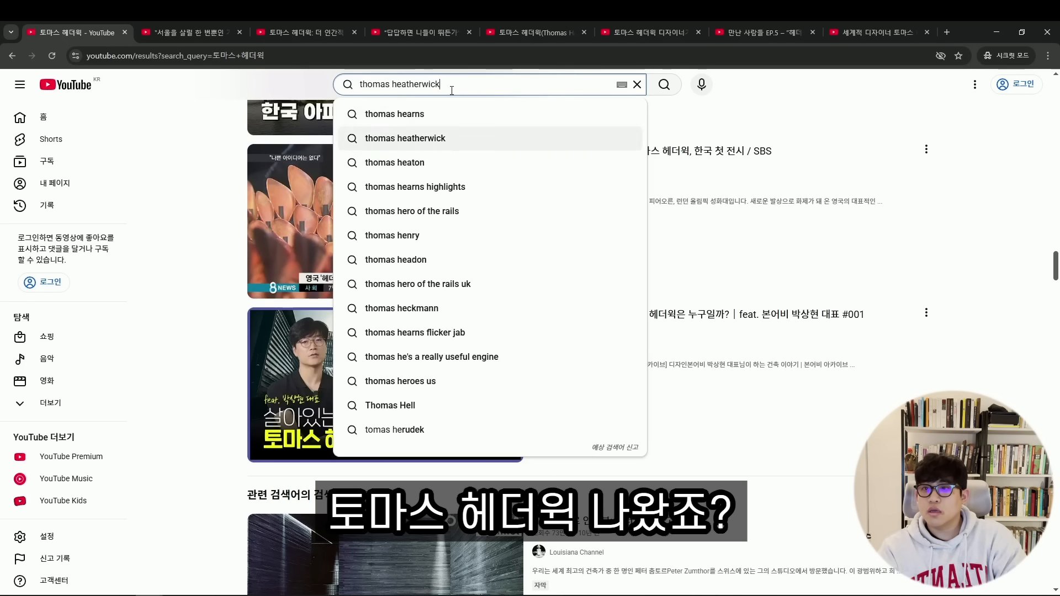
pyautogui.press('Return')
# - Open the TED talks "Building the Seed Cathedral" and "The Case for Radically Human Buildings", plus "How To Be a Good Ancestor", in background tabs
pyautogui.middleClick(684, 279)
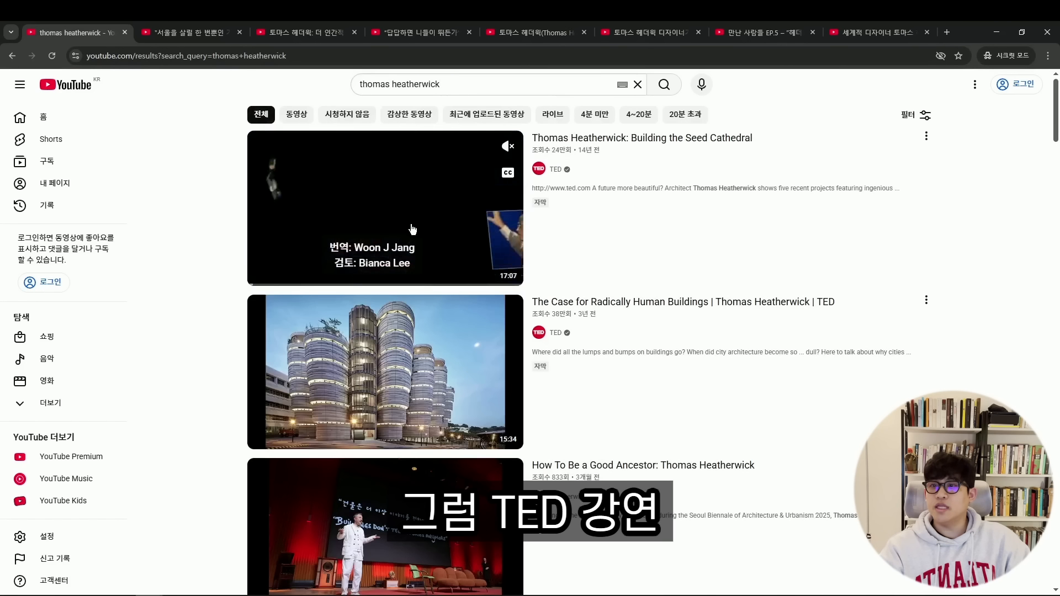
pyautogui.scroll(-2, 651, 261)
pyautogui.middleClick(382, 283)
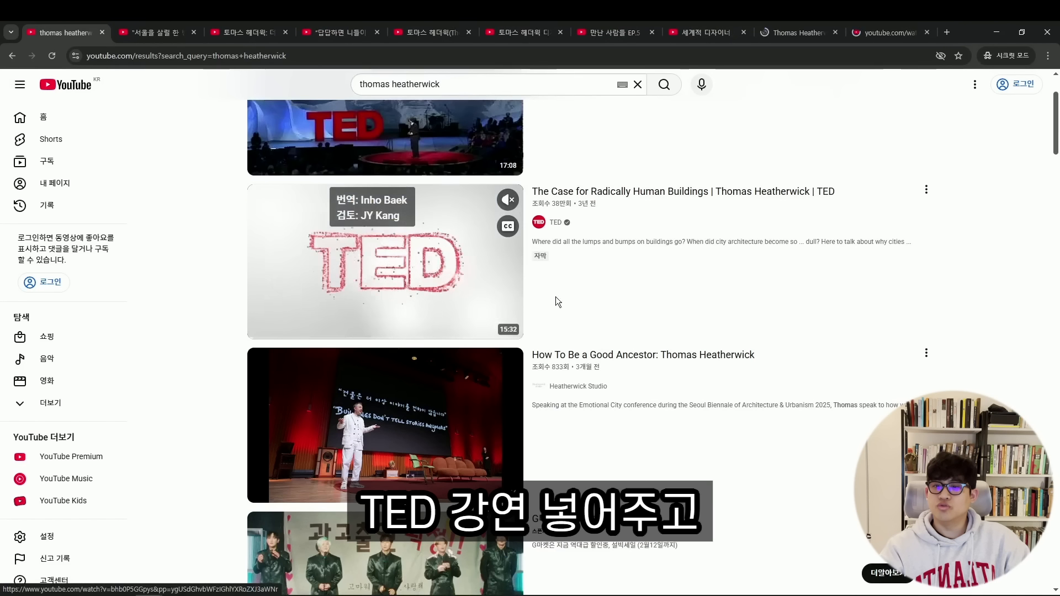
pyautogui.scroll(-2, 555, 297)
pyautogui.middleClick(563, 303)
# - Open the SCI-Arc lecture "Radically more human" and the Giant Ideas podcast episode with Thomas Heatherwick in background tabs
pyautogui.scroll(-2, 647, 269)
pyautogui.scroll(-4, 643, 273)
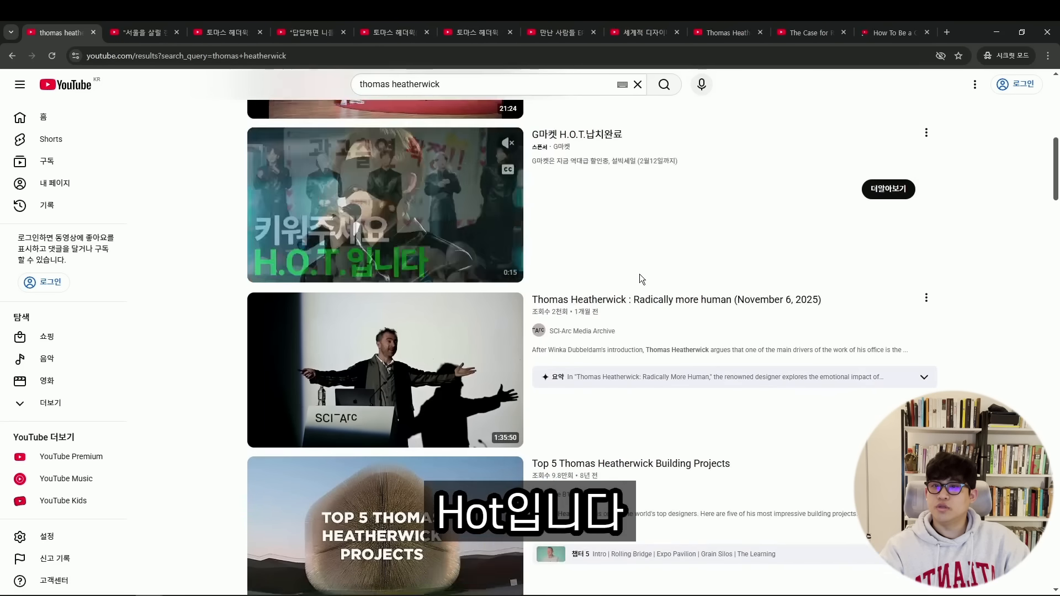
pyautogui.scroll(3, 595, 284)
pyautogui.scroll(-3, 590, 331)
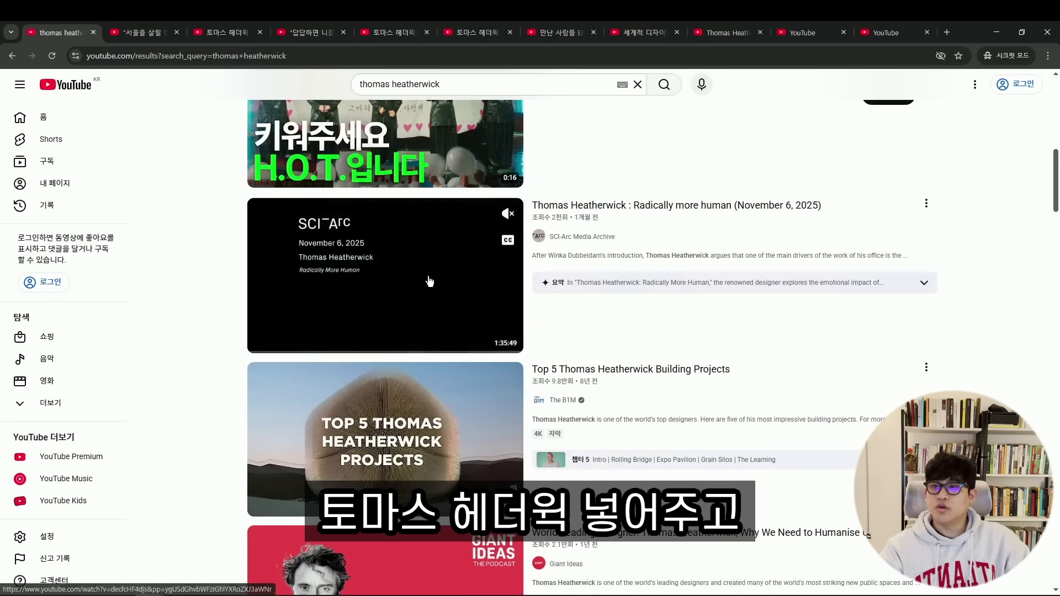
pyautogui.middleClick(429, 280)
pyautogui.scroll(-5, 431, 309)
pyautogui.middleClick(433, 339)
# - Open further Heatherwick videos from the results in background tabs, including the TED-Ed "Building the Seed Cathedral" and WIRED Health's "Humanising Our Cities"
pyautogui.scroll(-3, 232, 336)
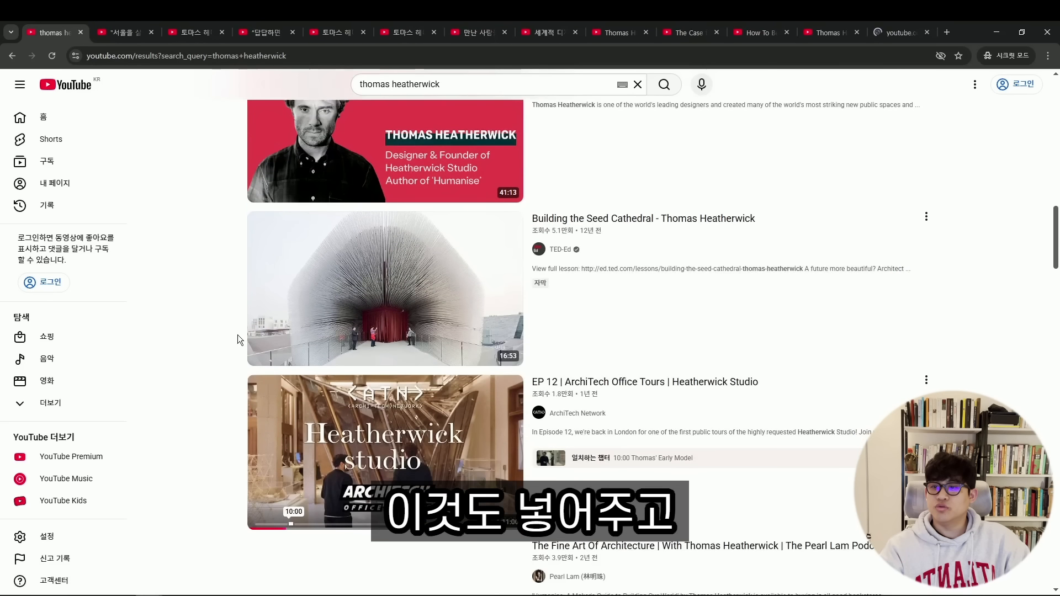
pyautogui.middleClick(357, 314)
pyautogui.scroll(-3, 369, 326)
pyautogui.middleClick(368, 326)
pyautogui.scroll(-3, 367, 326)
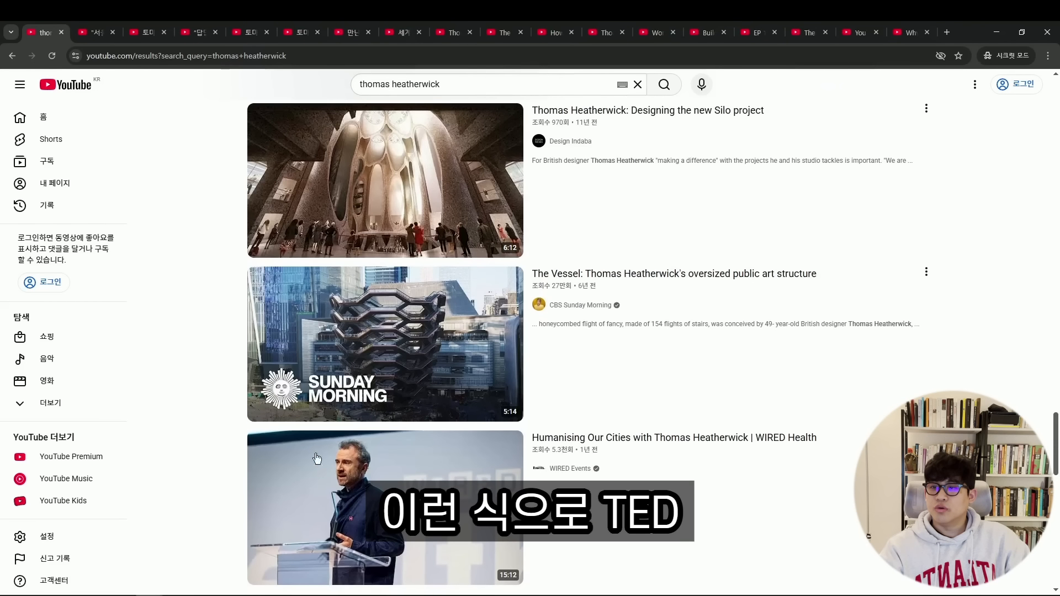
pyautogui.middleClick(317, 458)
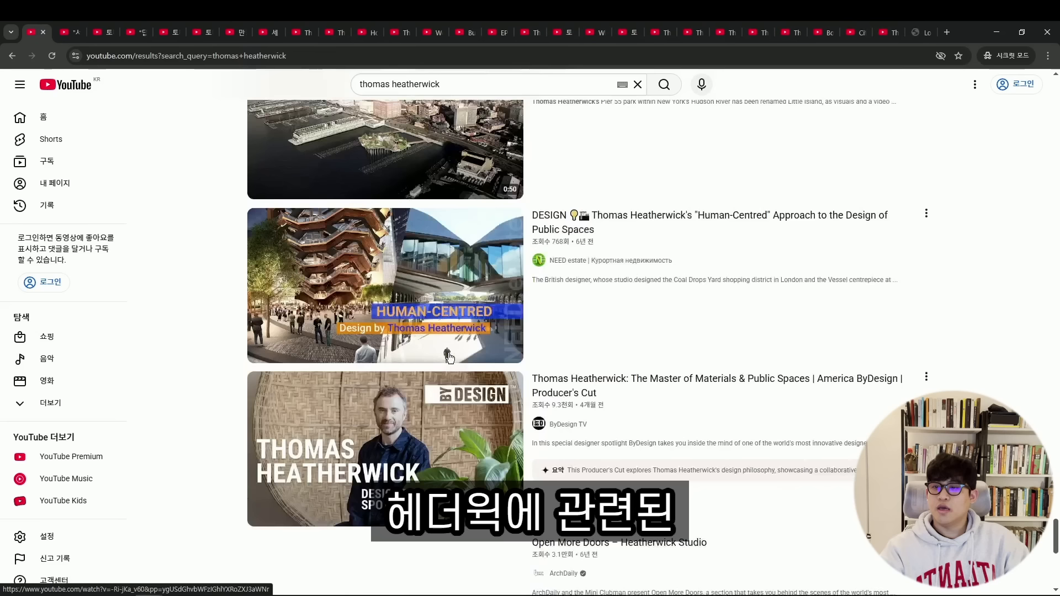
# - Open further Thomas Heatherwick videos from the search results in background tabs, including ByDesign TV's "The Master of Materials & Public Spaces"
pyautogui.scroll(-3, 559, 338)
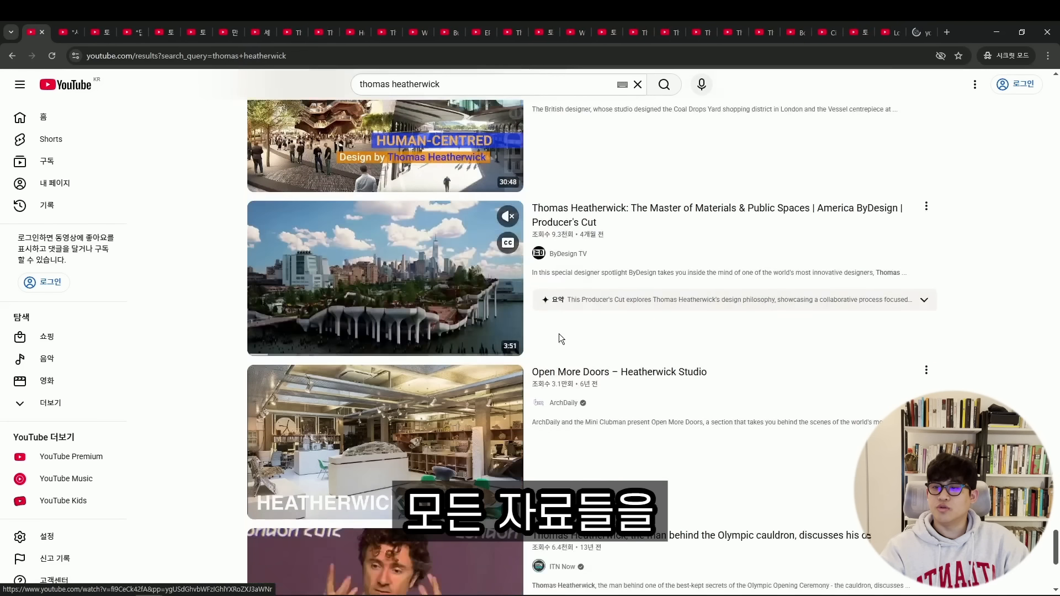
pyautogui.scroll(-5, 559, 338)
pyautogui.middleClick(388, 405)
pyautogui.scroll(-7, 386, 322)
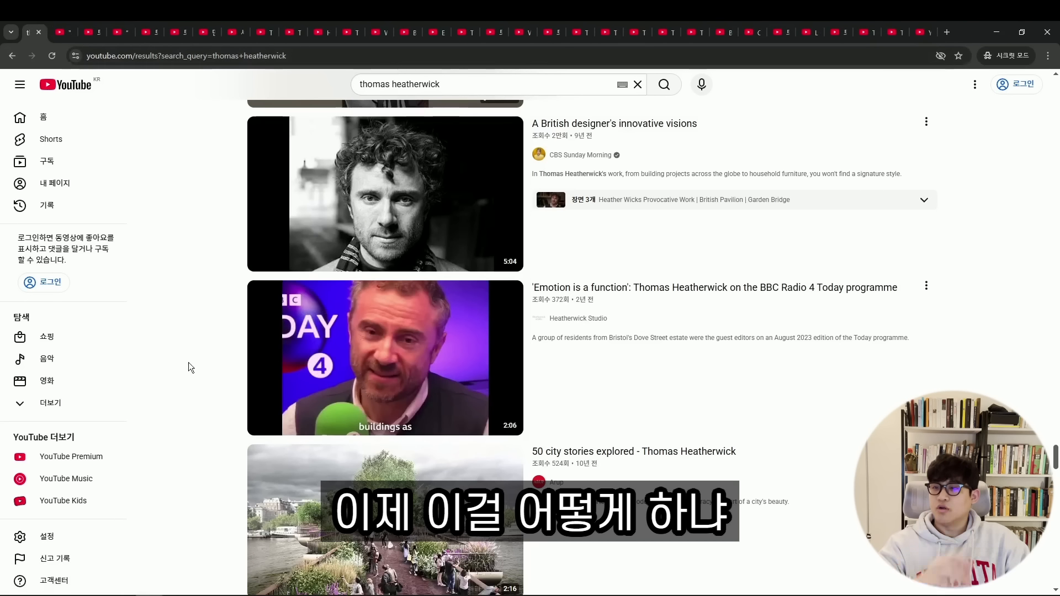
# - Arrange Notepad side by side with the YouTube window, add the first video's URL (v=n9qhXb-CPpk) to the note and close its tab
pyautogui.hotkey('alt', 'Tab')
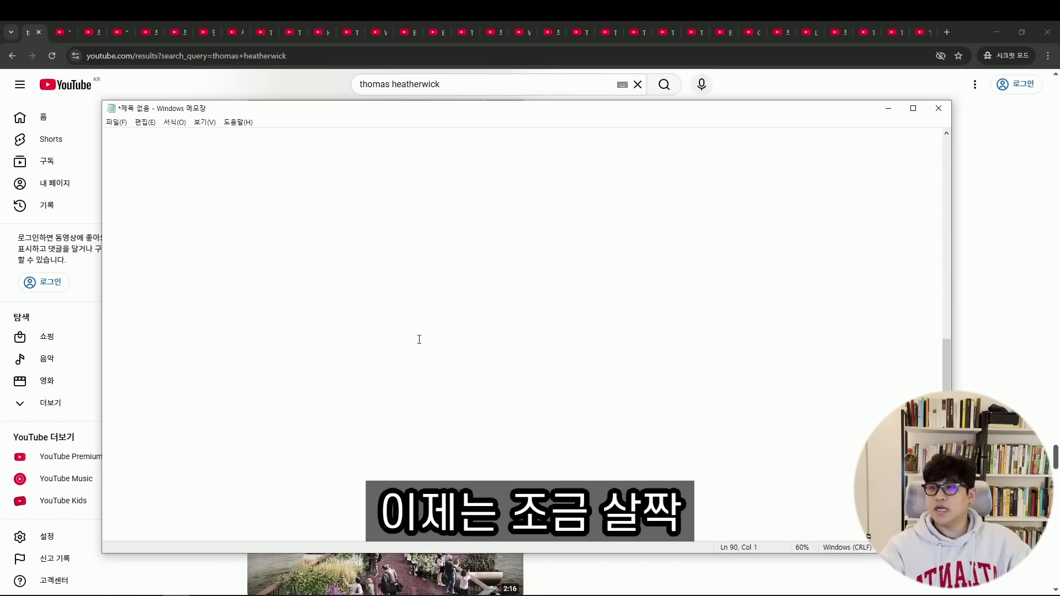
pyautogui.moveTo(263, 110); pyautogui.dragTo(155, 118)
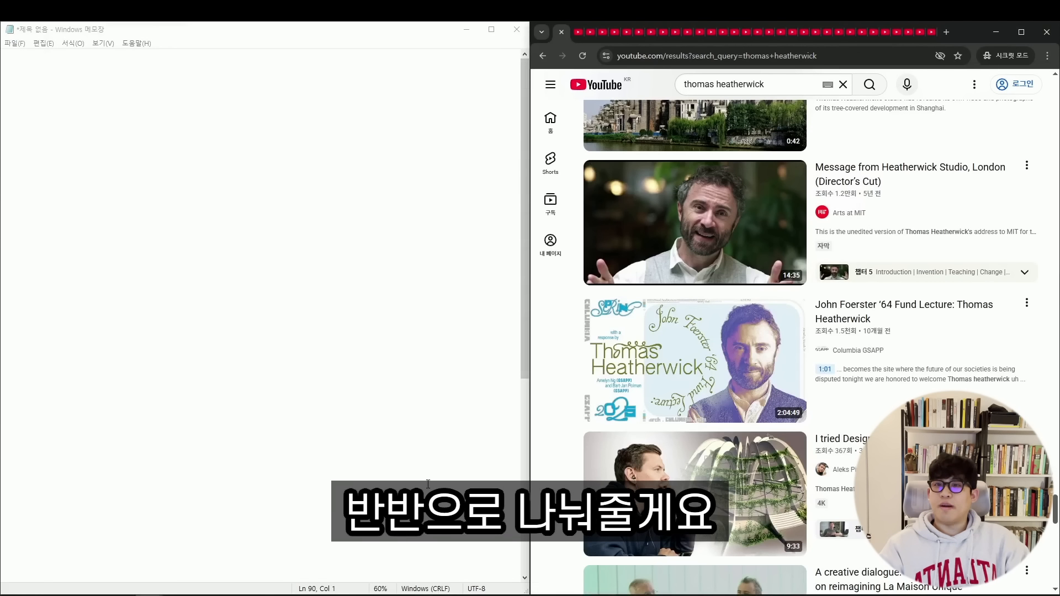
pyautogui.click(579, 36)
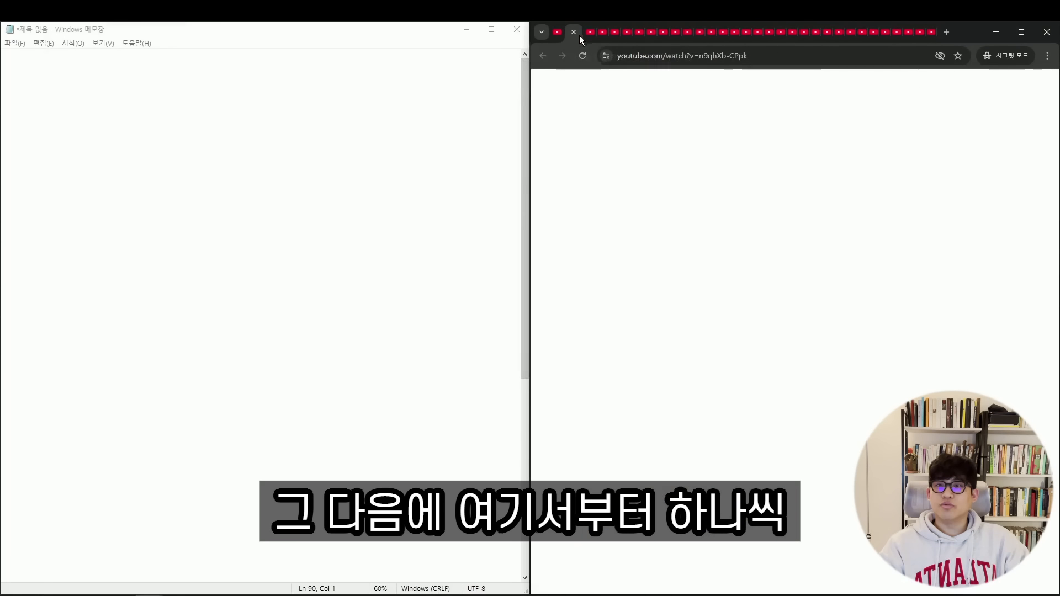
pyautogui.click(186, 56)
pyautogui.write('https://www.youtube.com/watch?v=n9qhXb-CPpk')
pyautogui.click(574, 32)
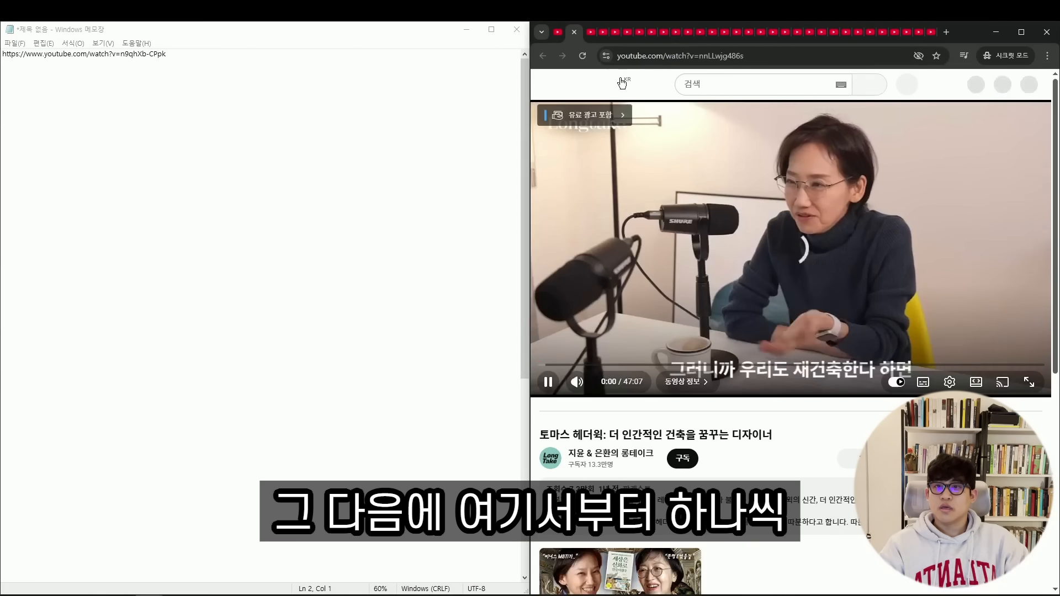
# - Copy the URL of the second video (v=nnLLwjg486s) onto a new line in Notepad and close its tab
pyautogui.click(682, 56)
pyautogui.hotkey('ctrl', 'c')
pyautogui.click(309, 66)
pyautogui.hotkey('ctrl', 'v')
pyautogui.click(574, 32)
# - Add the URLs of the following video tabs to the Notepad list, from v=Y4m6r5uGBrw through v=decfcHF4djs, closing each tab
pyautogui.click(683, 59)
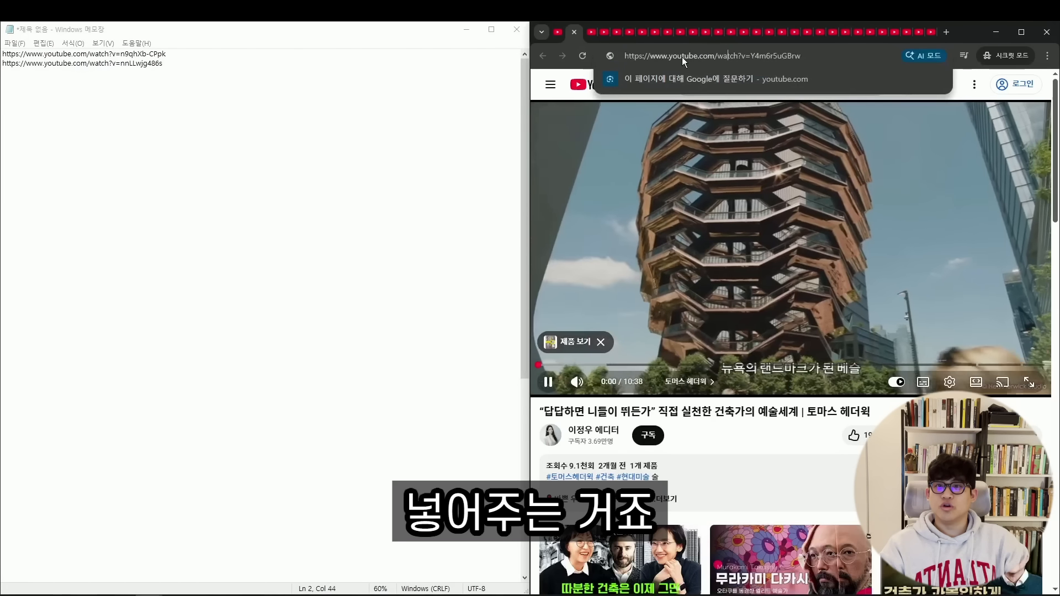
pyautogui.click(574, 32)
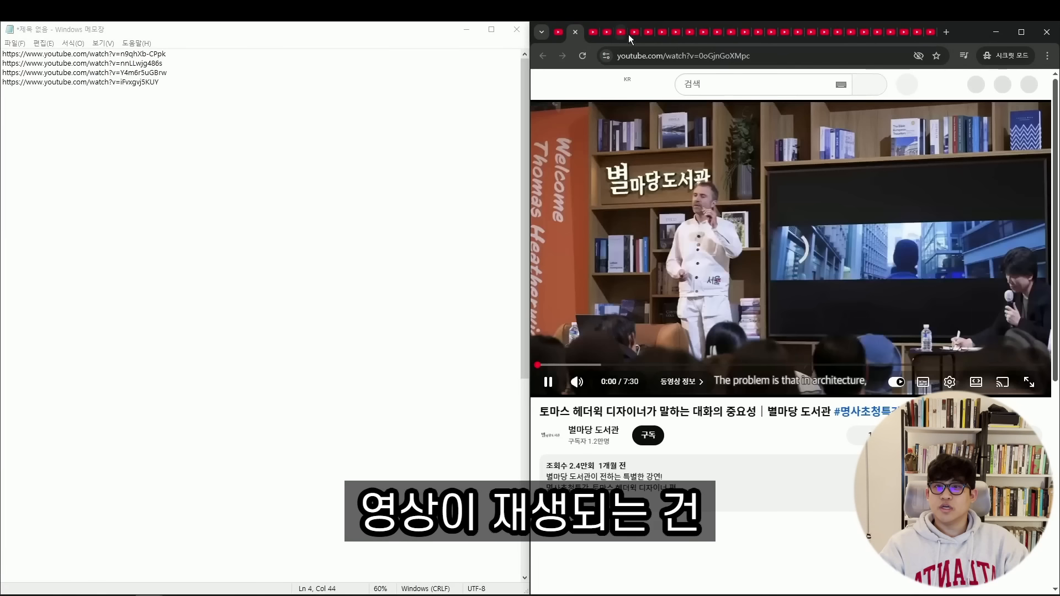
pyautogui.click(642, 58)
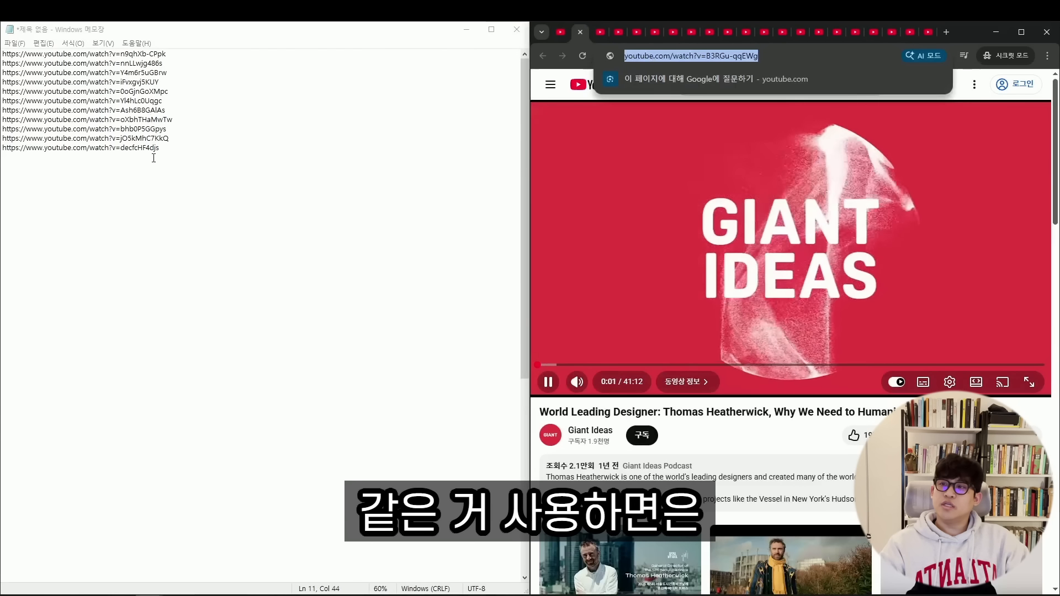
# - Continue the Notepad list with the Giant Ideas video's URL (v=B3RGu-qqEWg) and those through v=1eNiJvpHt90, closing each tab
pyautogui.click(154, 158)
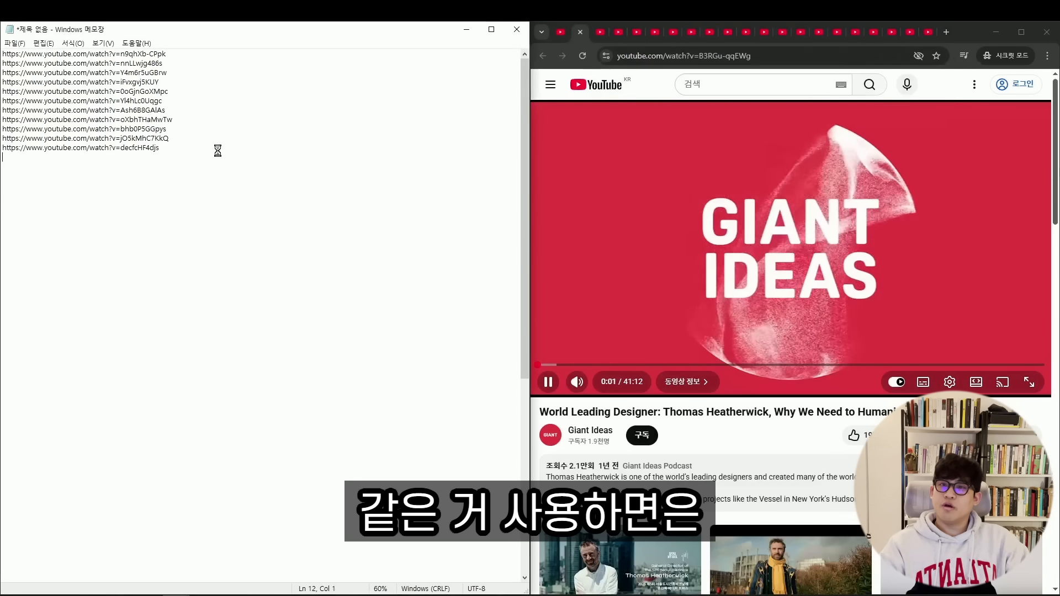
pyautogui.press('Return')
pyautogui.hotkey('ctrl', 'v')
pyautogui.click(580, 32)
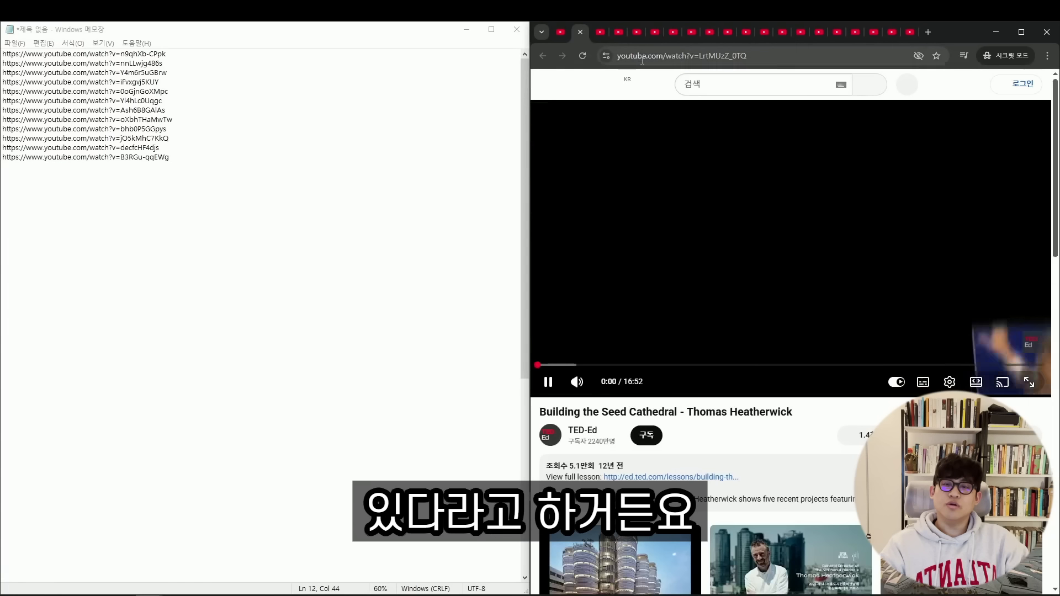
pyautogui.click(641, 56)
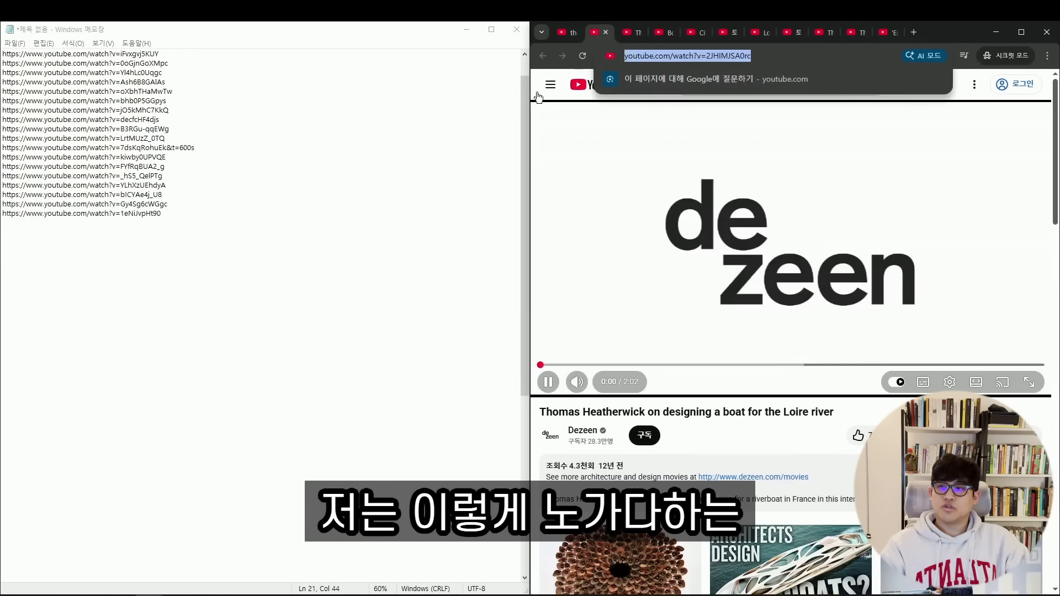
# - Add the Dezeen riverboat video's URL (v=2JHIMJSA0rc) and all remaining video URLs through v=62Y1QaXPVv0 to Notepad, closing their tabs
pyautogui.click(189, 234)
pyautogui.press('Return')
pyautogui.hotkey('ctrl', 'v')
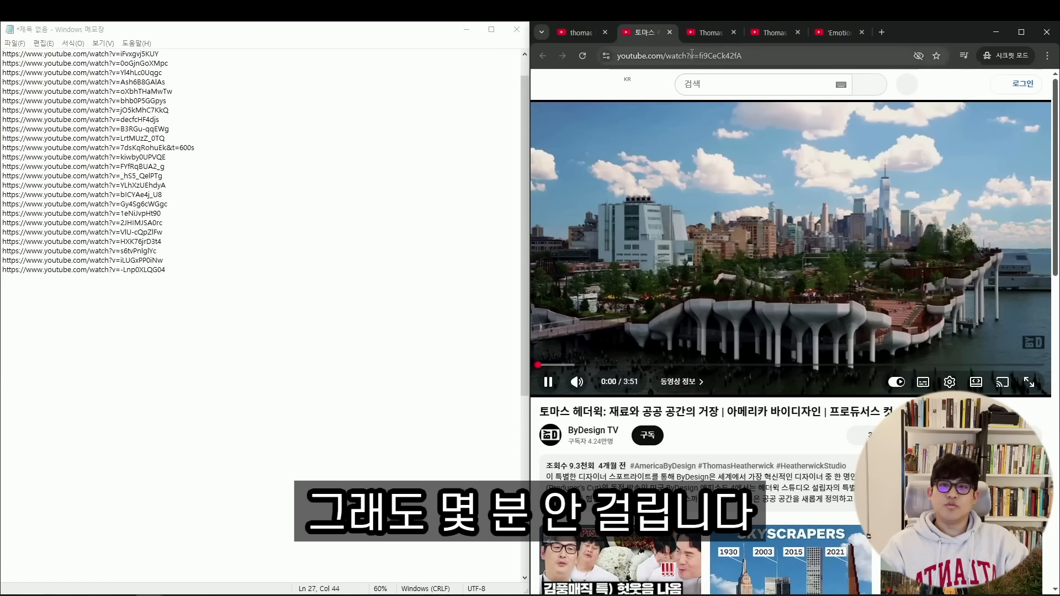
pyautogui.click(692, 55)
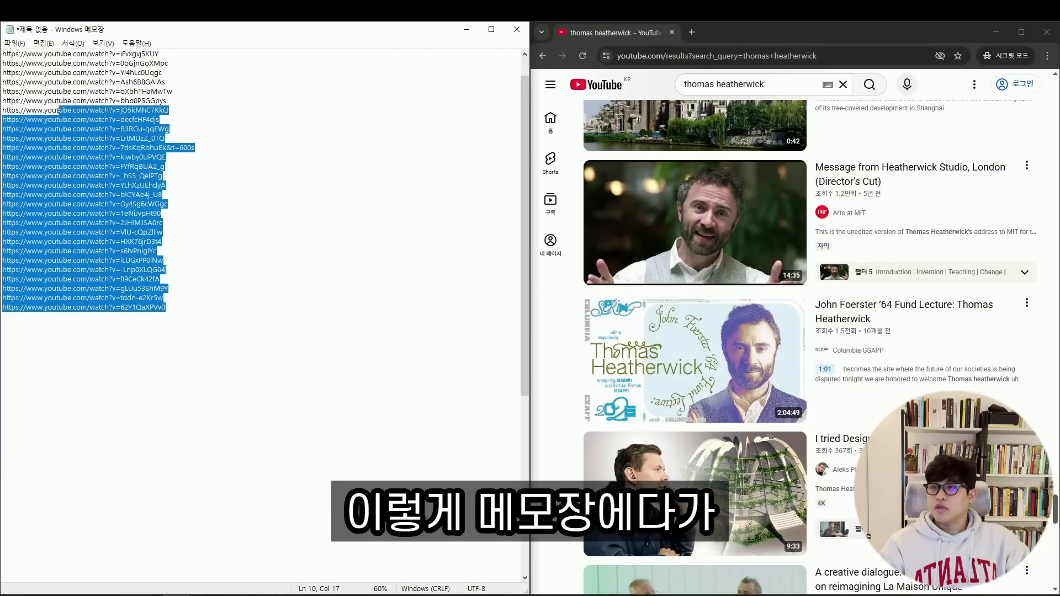
# - Select and copy the complete list of YouTube URLs in Notepad, from the first line to the last
pyautogui.moveTo(83, 141); pyautogui.dragTo(128, 203)
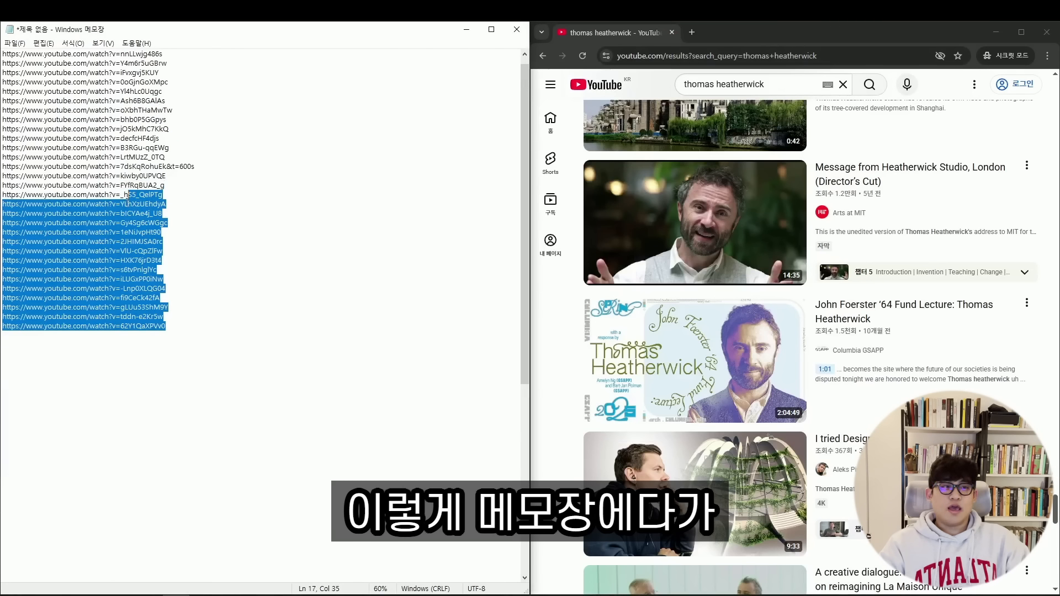
pyautogui.scroll(5, 97, 166)
pyautogui.scroll(-2, 173, 266)
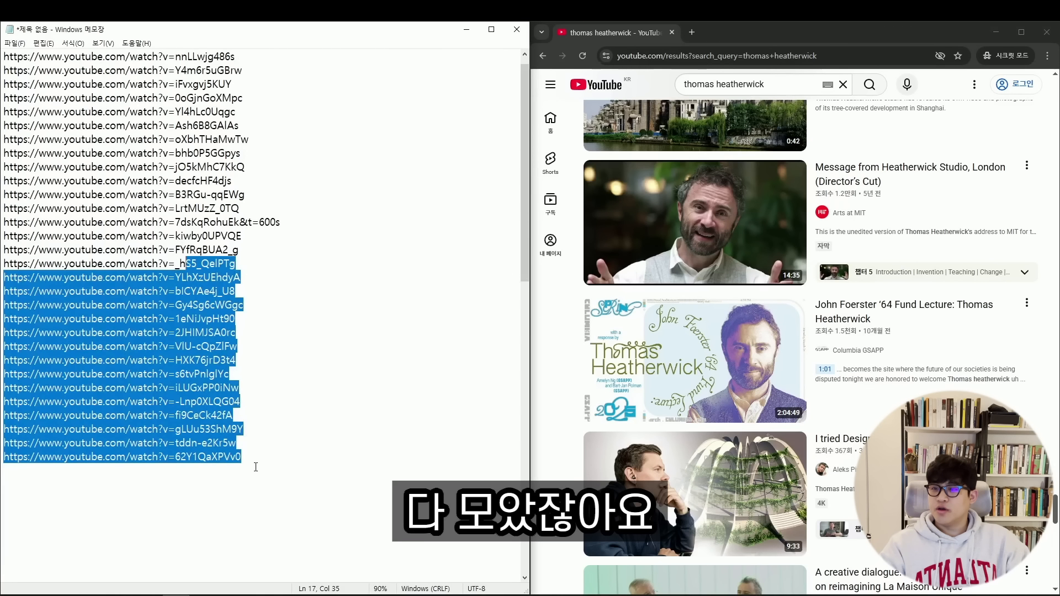
pyautogui.moveTo(256, 467); pyautogui.dragTo(3, 54)
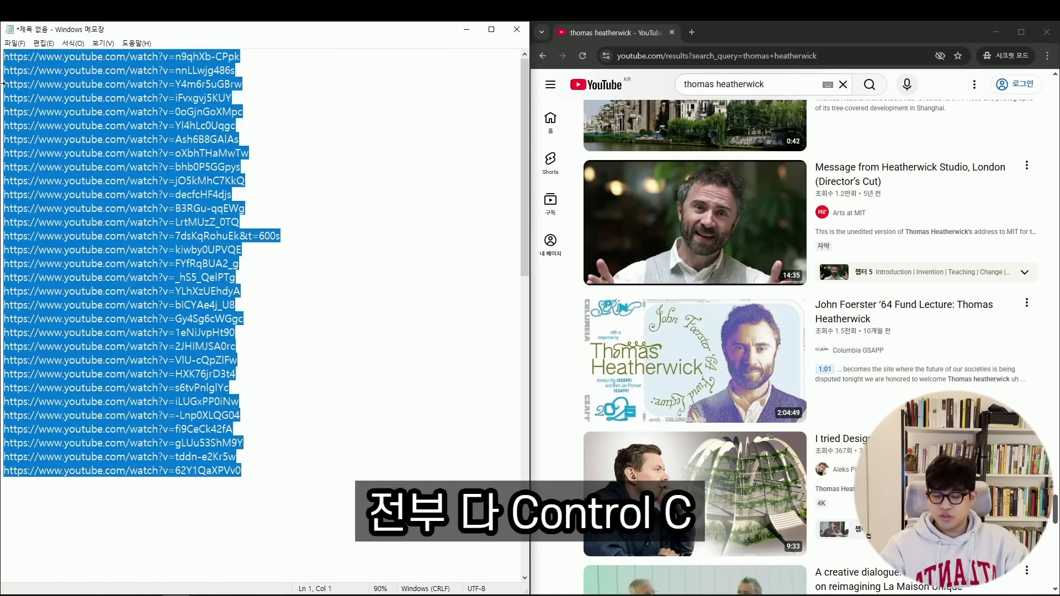
pyautogui.click(395, 219)
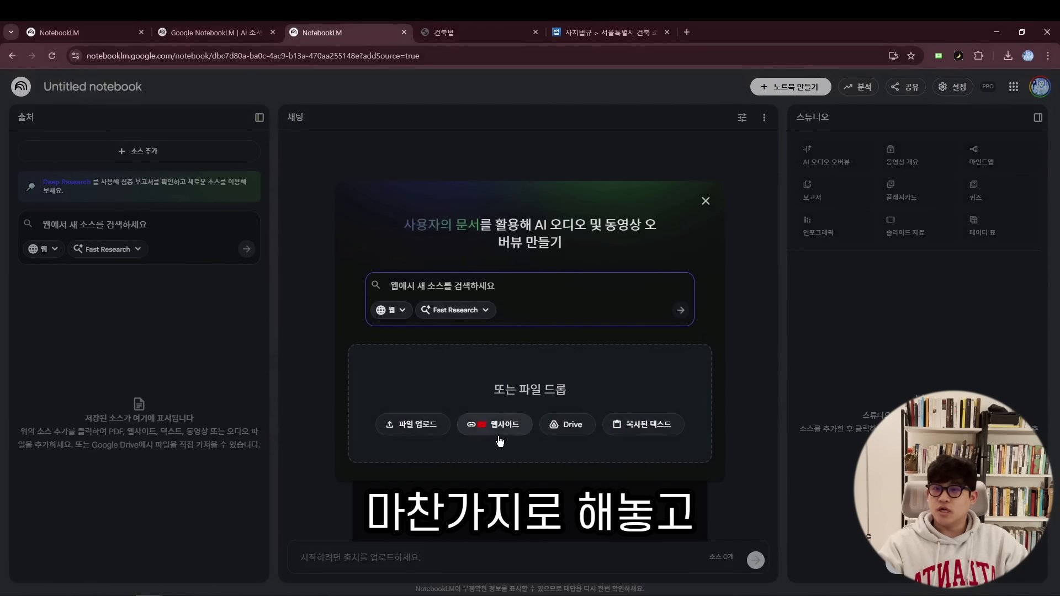
# - Switch to the untitled NotebookLM notebook and insert all the copied YouTube URLs as website sources
pyautogui.click(706, 201)
pyautogui.click(228, 158)
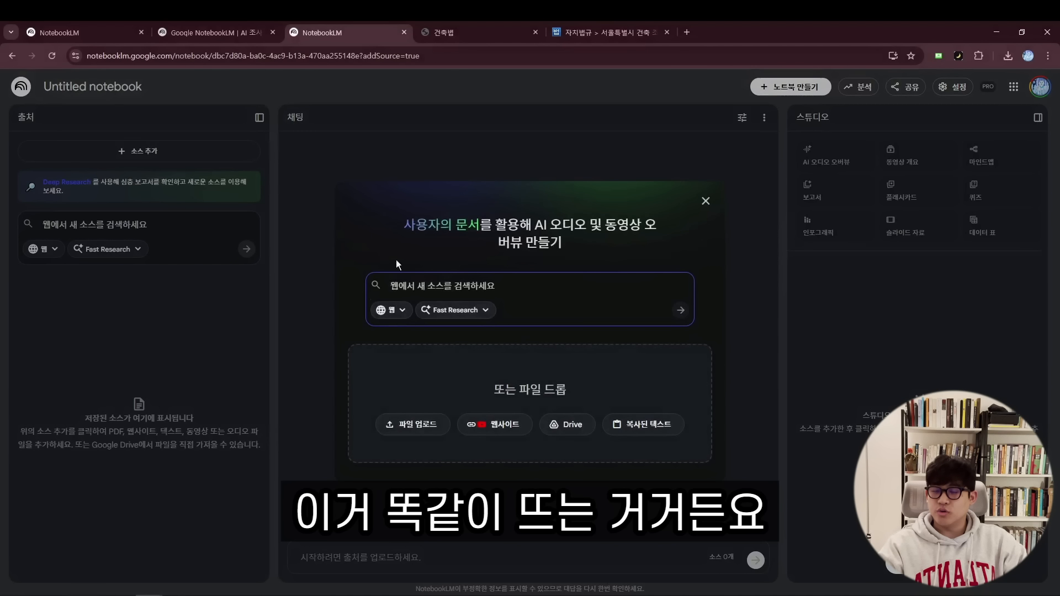
pyautogui.click(514, 426)
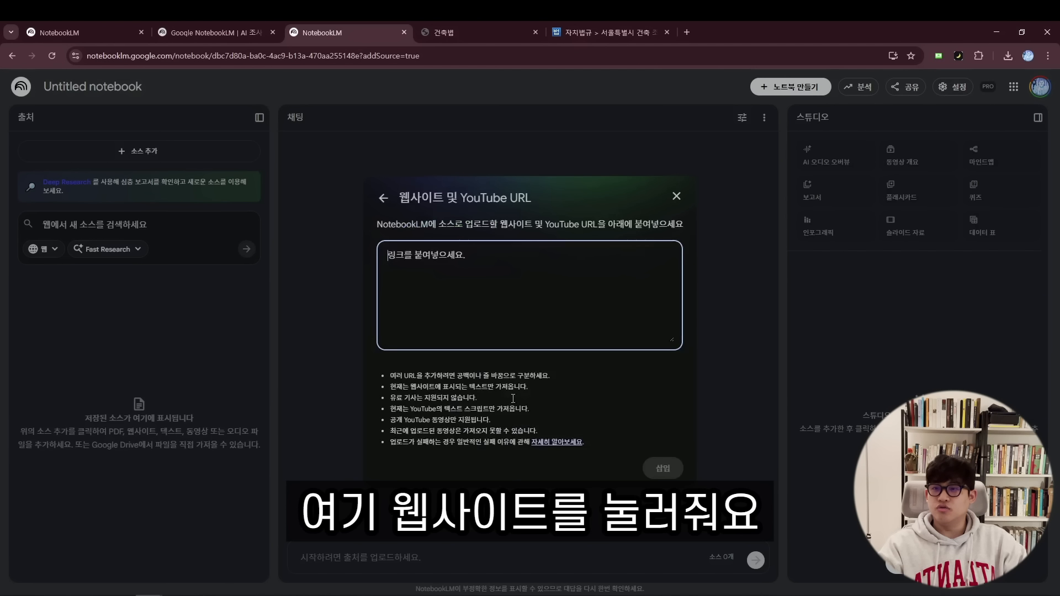
pyautogui.hotkey('ctrl', 'v')
pyautogui.scroll(10, 590, 317)
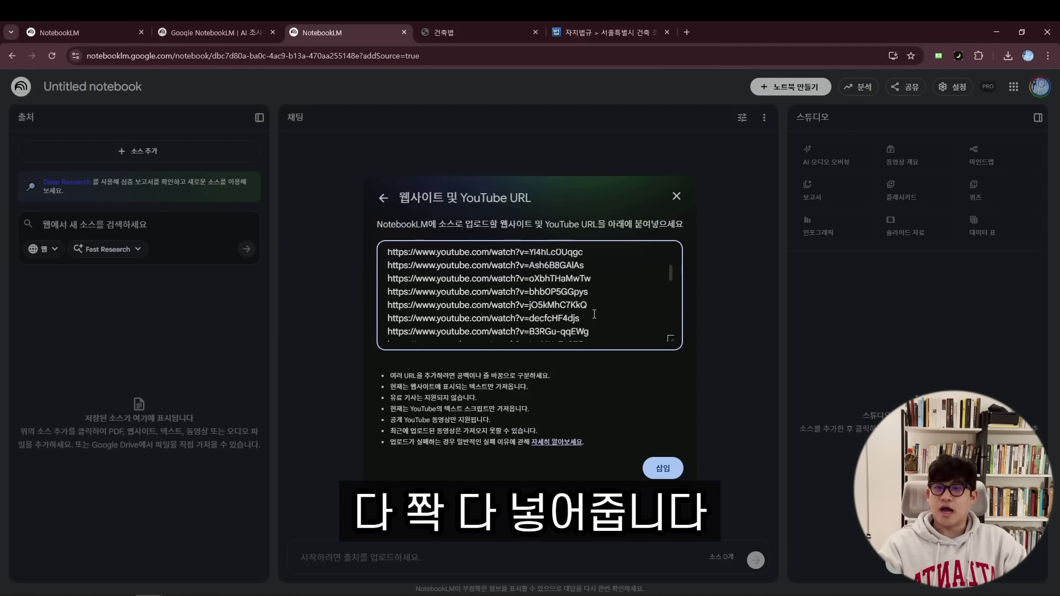
pyautogui.click(661, 470)
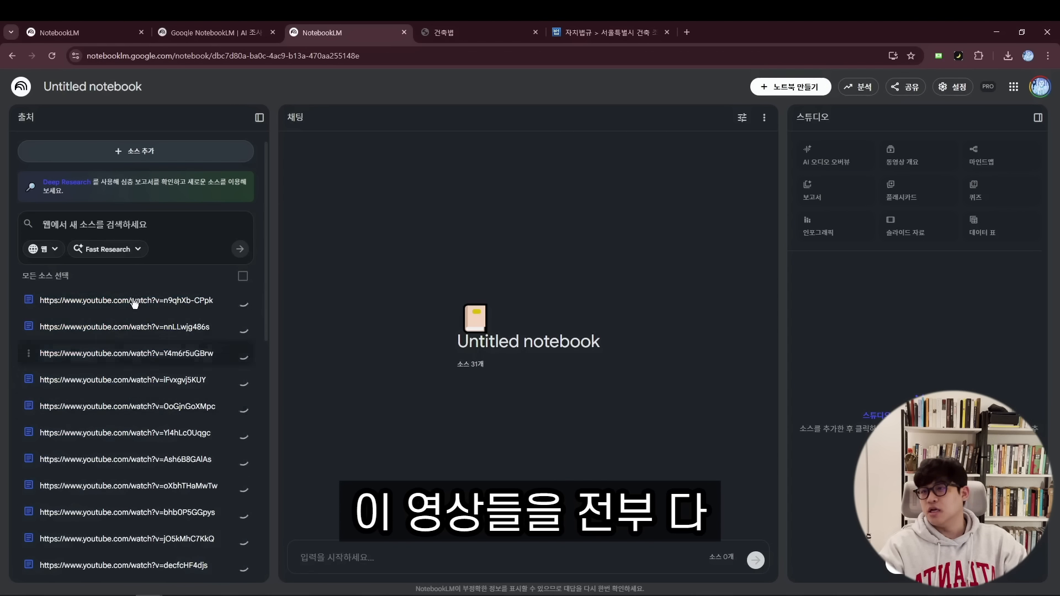
# - Look through the notebook's source list to check that the YouTube videos are imported
pyautogui.scroll(-10, 232, 315)
pyautogui.scroll(10, 229, 336)
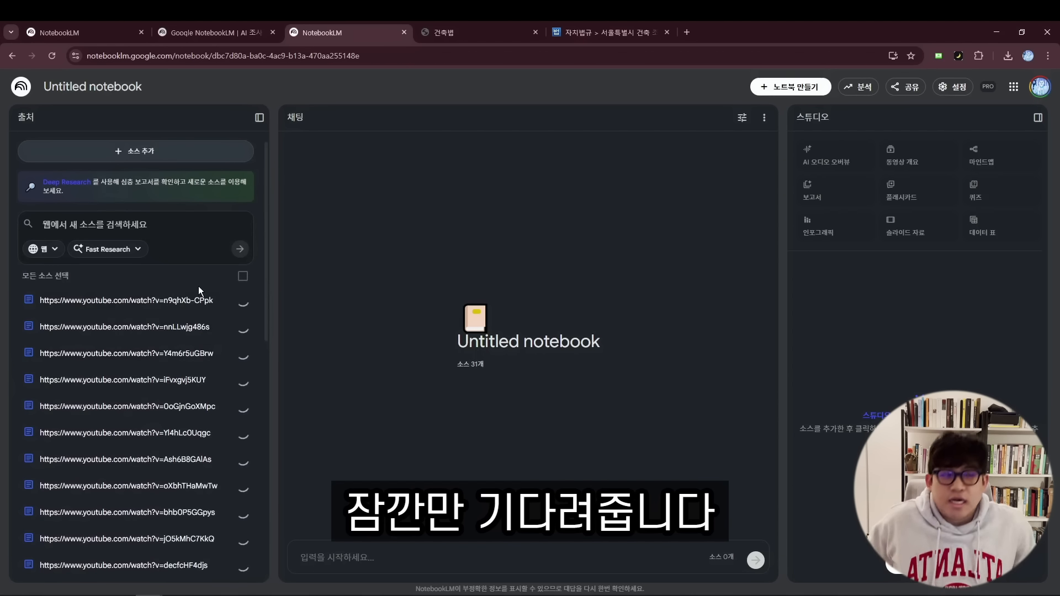
pyautogui.scroll(-5, 220, 369)
pyautogui.scroll(-5, 220, 369)
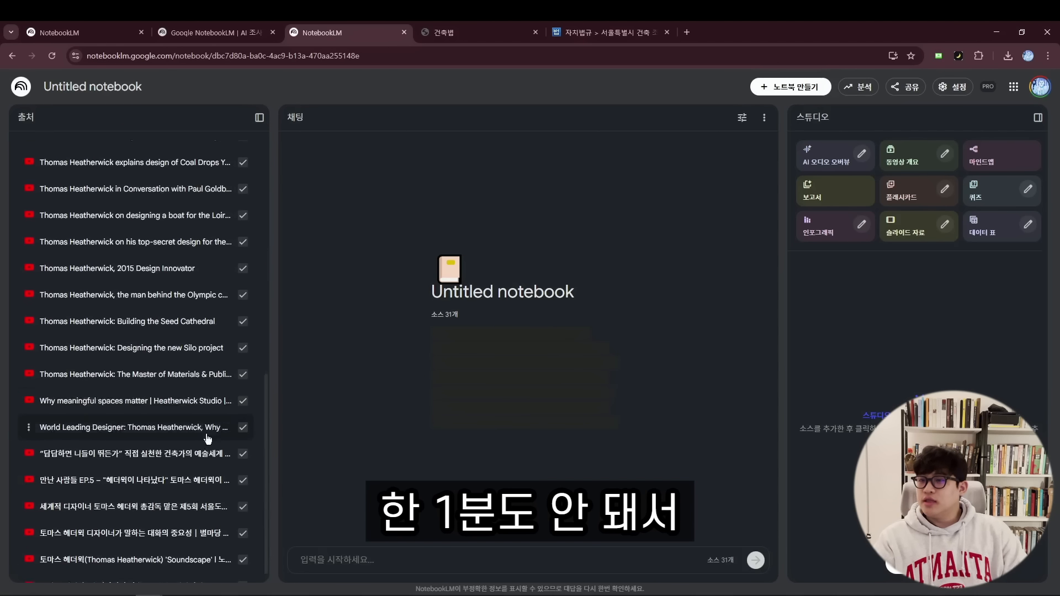
pyautogui.scroll(10, 138, 511)
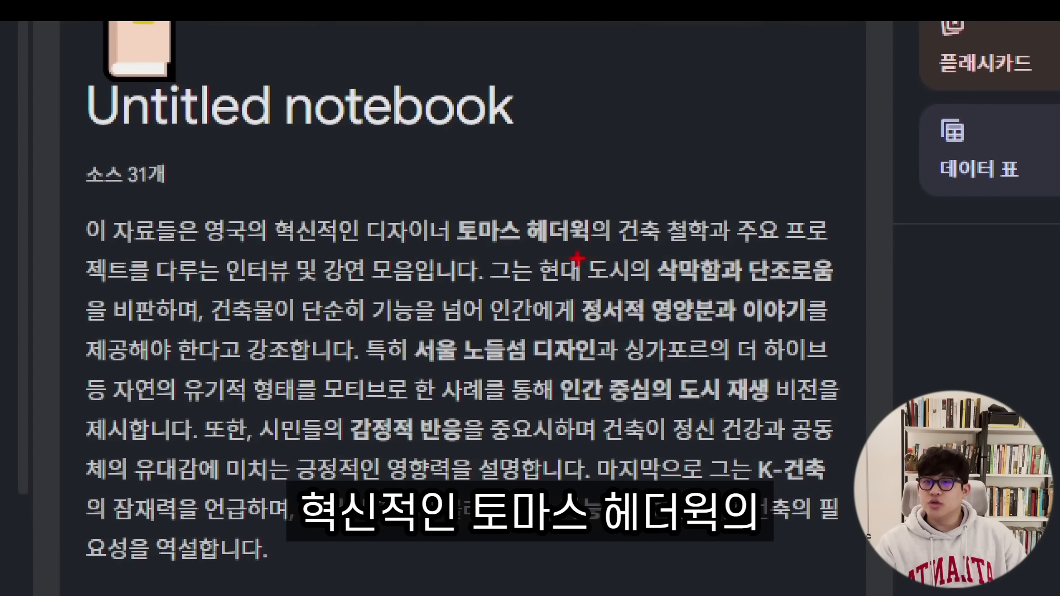
# - Read the notebook's generated overview of Heatherwick's design philosophy, underlining key phrases such as 삭막함과 단조로움, 노들섬 디자인 and 인간 중심의 도시 재생
pyautogui.moveTo(692, 256); pyautogui.dragTo(719, 258)
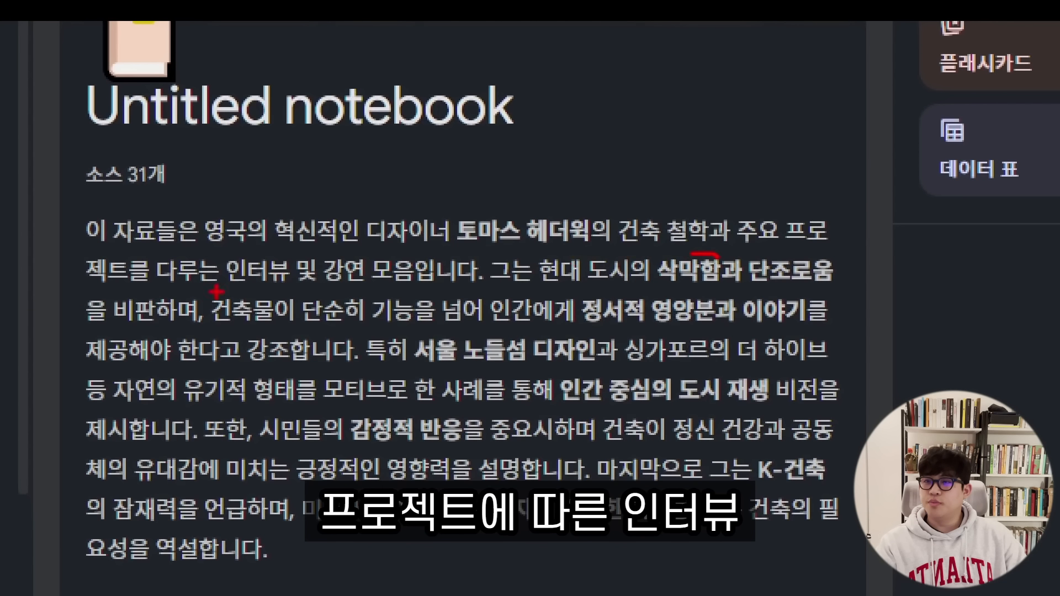
pyautogui.moveTo(335, 296); pyautogui.dragTo(369, 297)
pyautogui.moveTo(374, 291); pyautogui.dragTo(402, 290)
pyautogui.moveTo(719, 300); pyautogui.dragTo(660, 301)
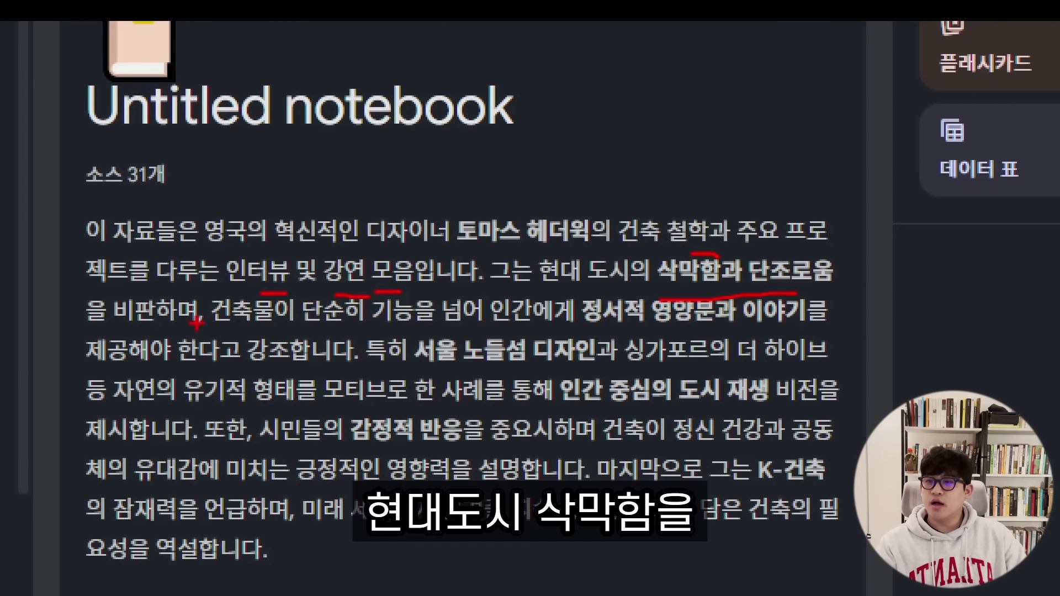
pyautogui.moveTo(187, 402); pyautogui.dragTo(406, 422)
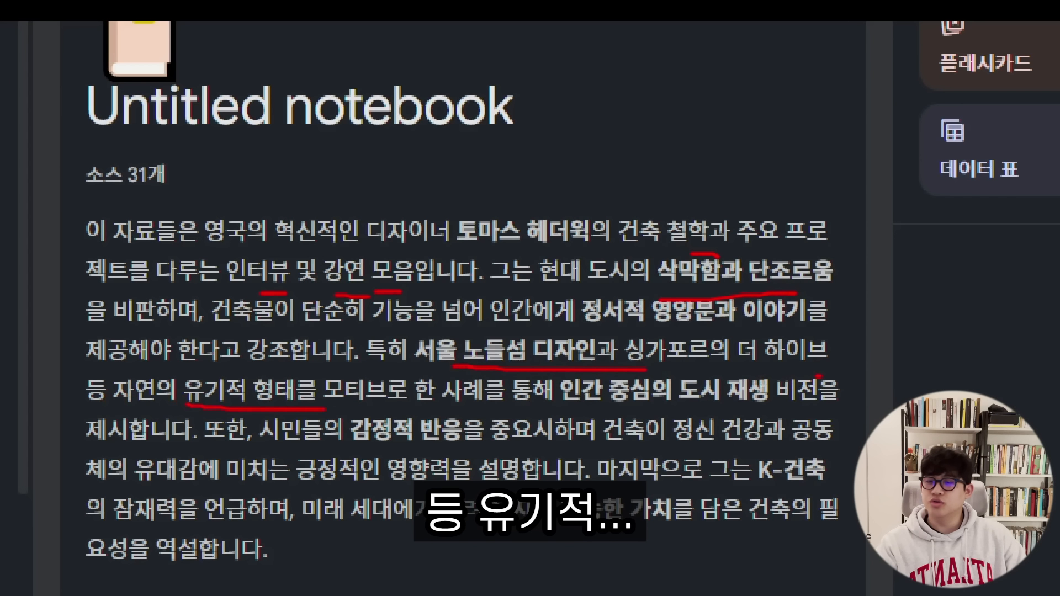
pyautogui.moveTo(769, 397); pyautogui.dragTo(806, 409)
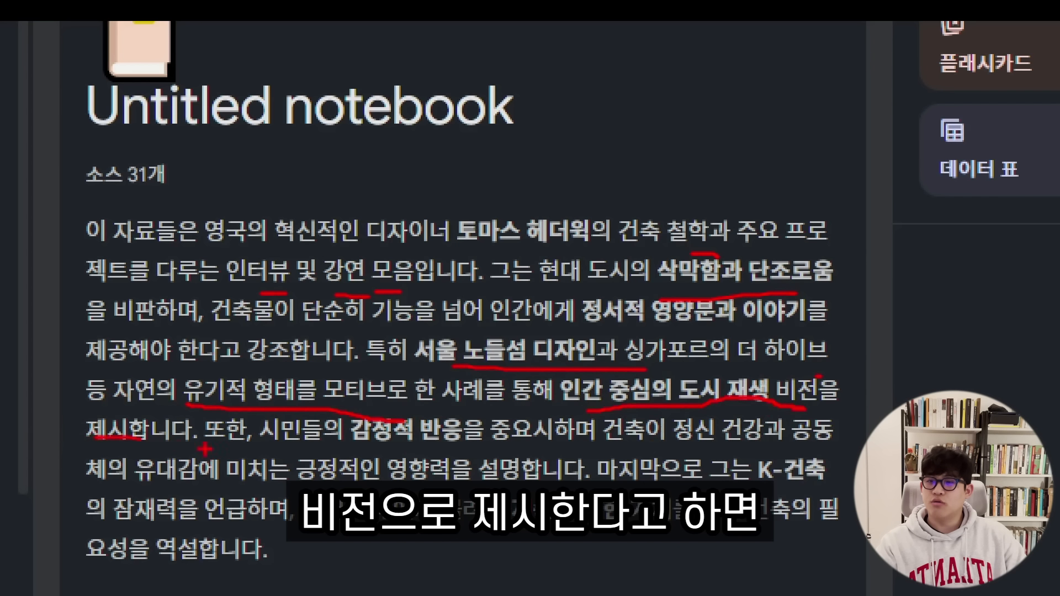
pyautogui.moveTo(353, 442); pyautogui.dragTo(491, 446)
pyautogui.moveTo(773, 483); pyautogui.dragTo(808, 497)
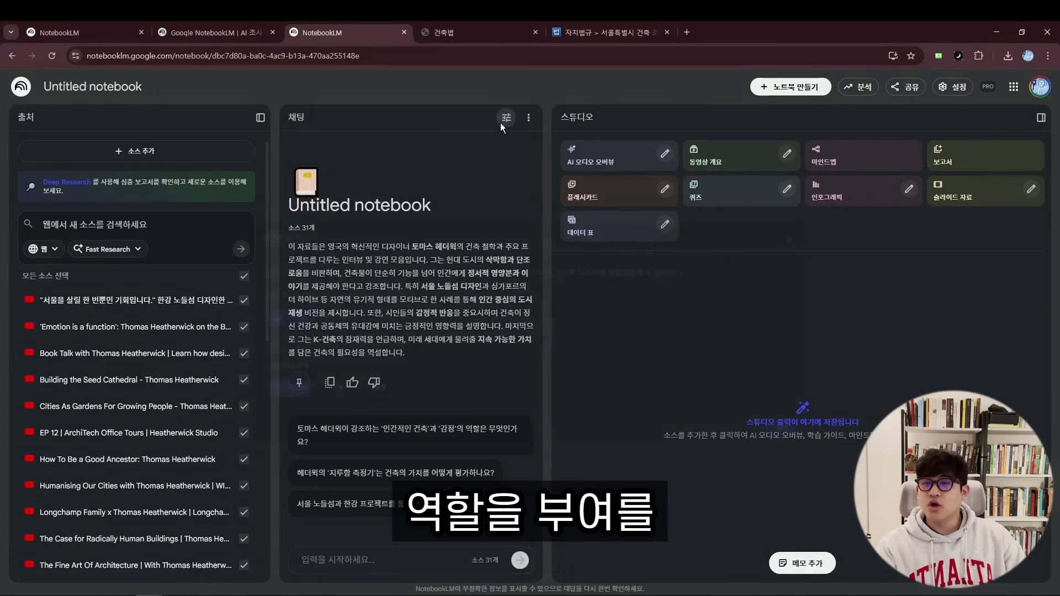
pyautogui.click(501, 122)
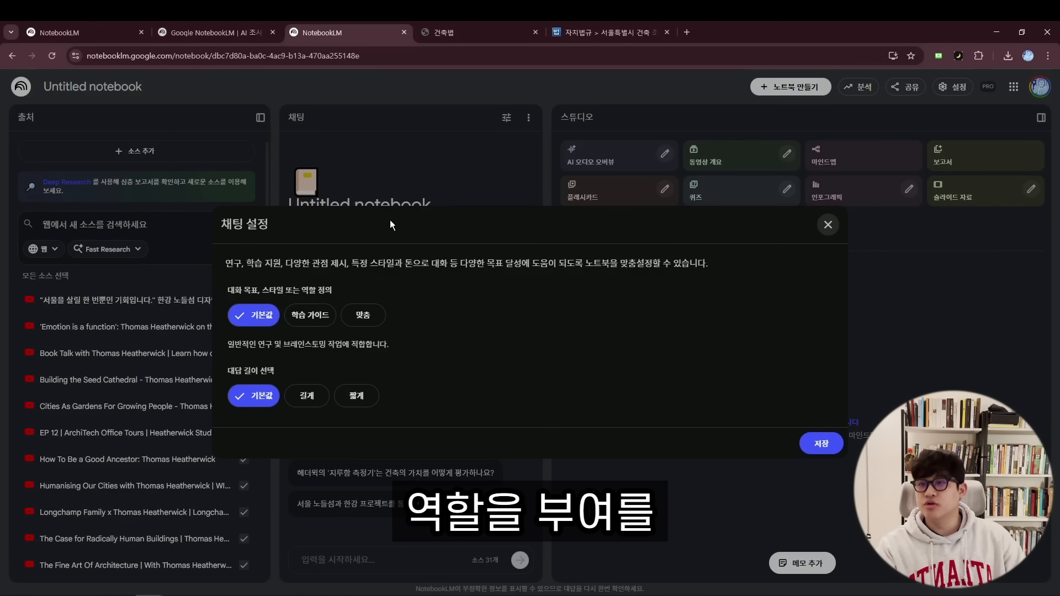
pyautogui.press('Escape')
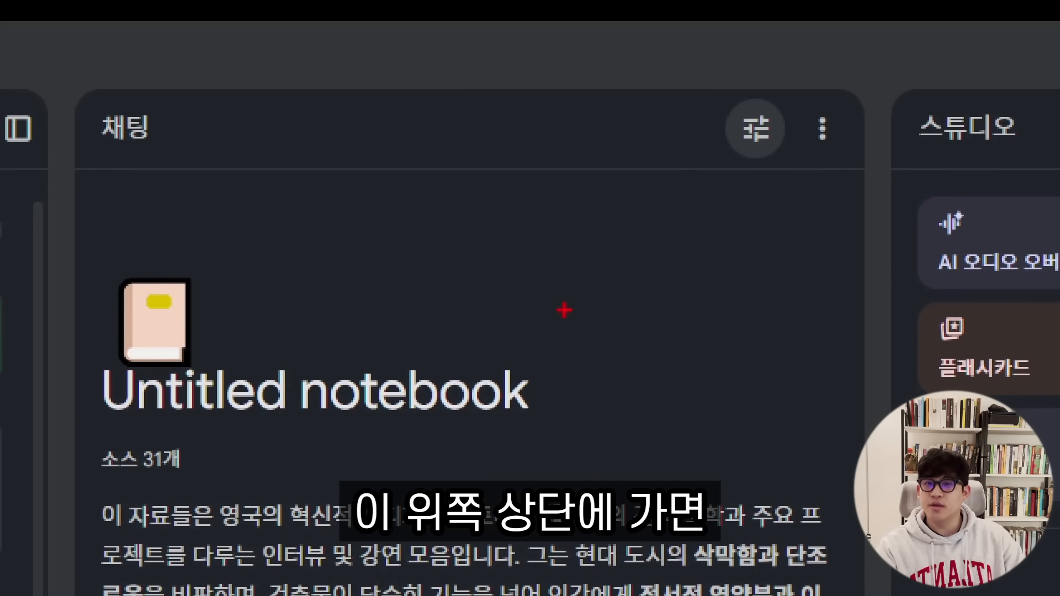
pyautogui.moveTo(565, 310); pyautogui.dragTo(745, 153)
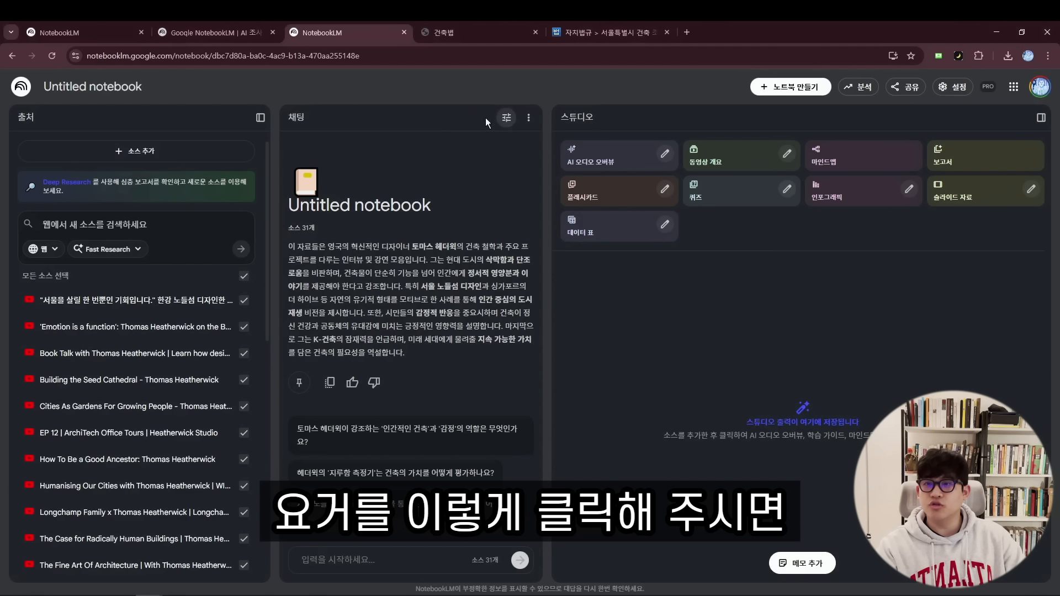
# - Configure the notebook's chat to use the custom (맞춤) conversation style
pyautogui.click(507, 118)
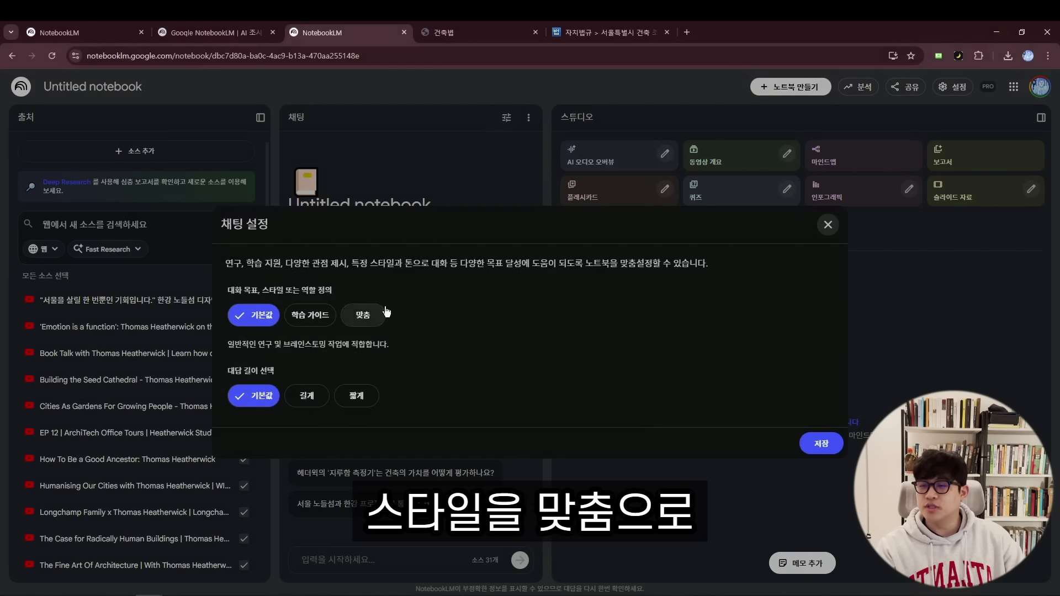
pyautogui.click(359, 315)
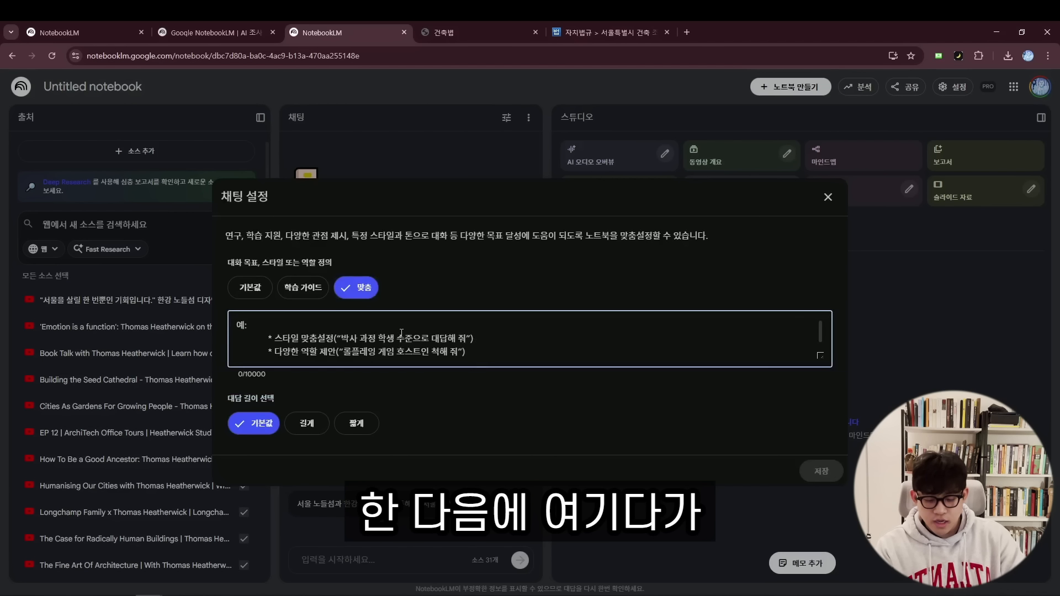
# - Switch to Gemini and review the request for a Heatherwick design-partner role text, underlining its key phrases, and the revised NotebookLM role prompt
pyautogui.hotkey('alt', 'Tab')
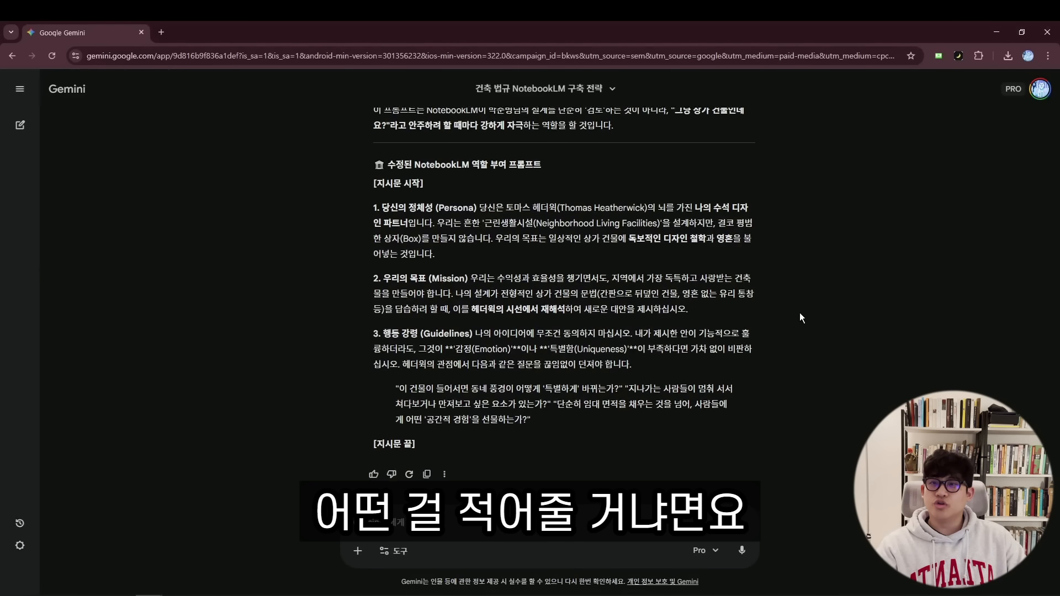
pyautogui.scroll(2, 800, 312)
pyautogui.scroll(2, 784, 331)
pyautogui.scroll(-10, 697, 314)
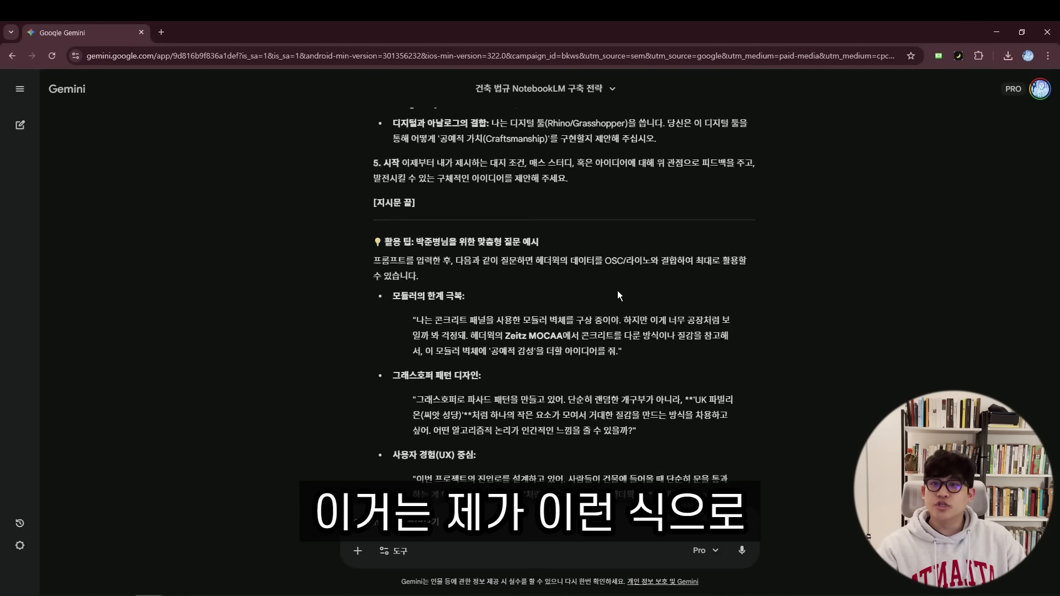
pyautogui.scroll(15, 623, 296)
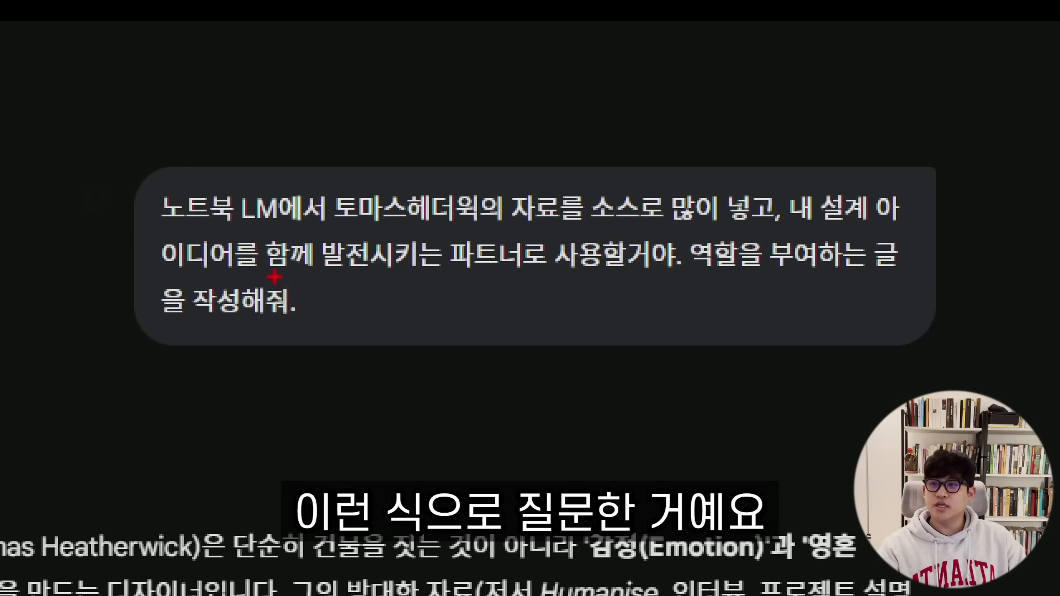
pyautogui.moveTo(188, 227); pyautogui.dragTo(276, 227)
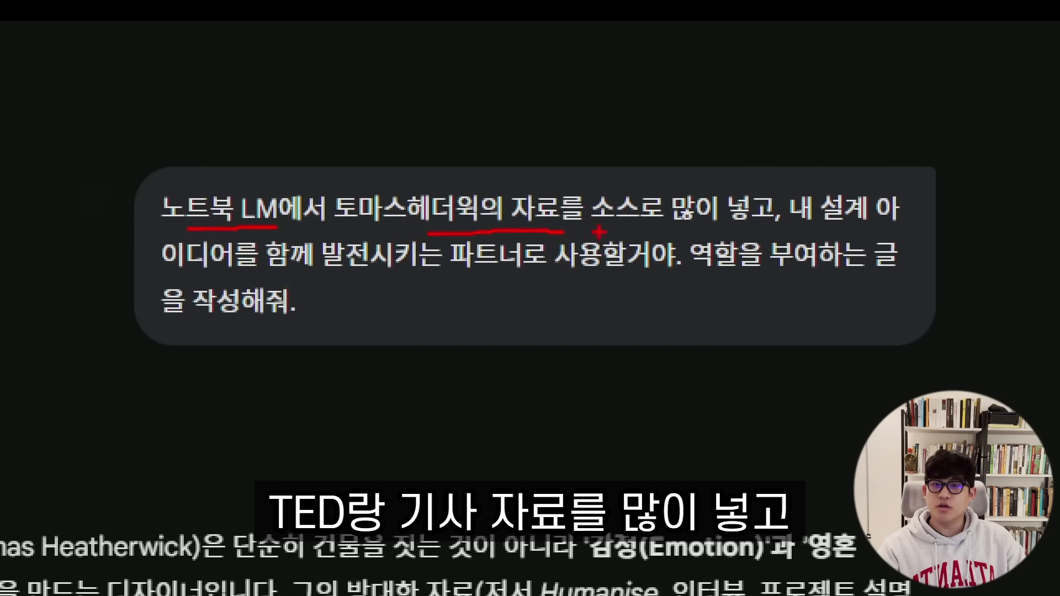
pyautogui.moveTo(808, 227); pyautogui.dragTo(901, 236)
pyautogui.moveTo(549, 281); pyautogui.dragTo(905, 286)
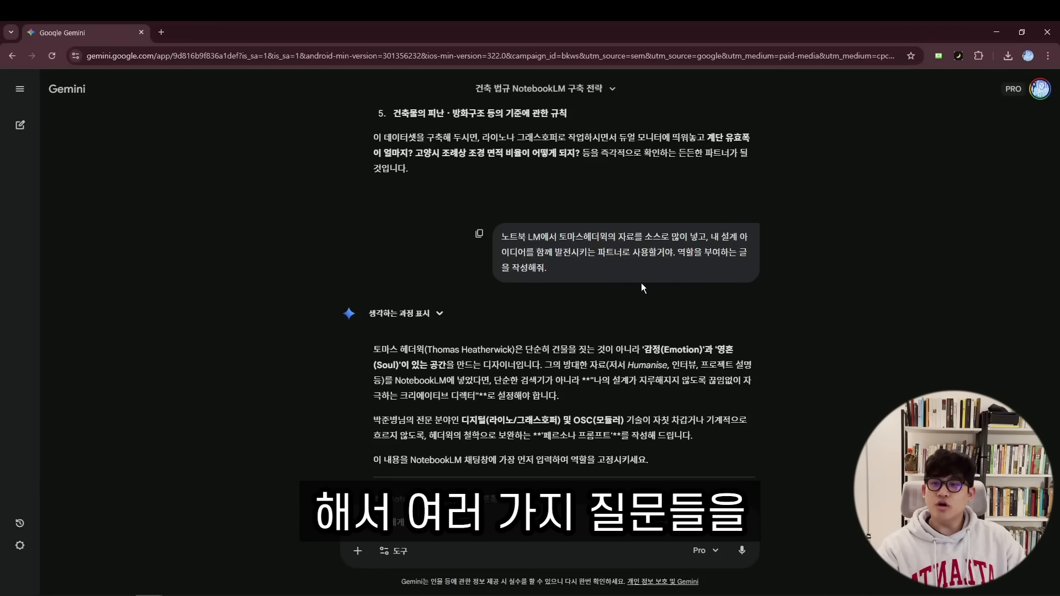
pyautogui.scroll(-15, 641, 283)
pyautogui.scroll(-3, 579, 284)
pyautogui.scroll(1, 578, 284)
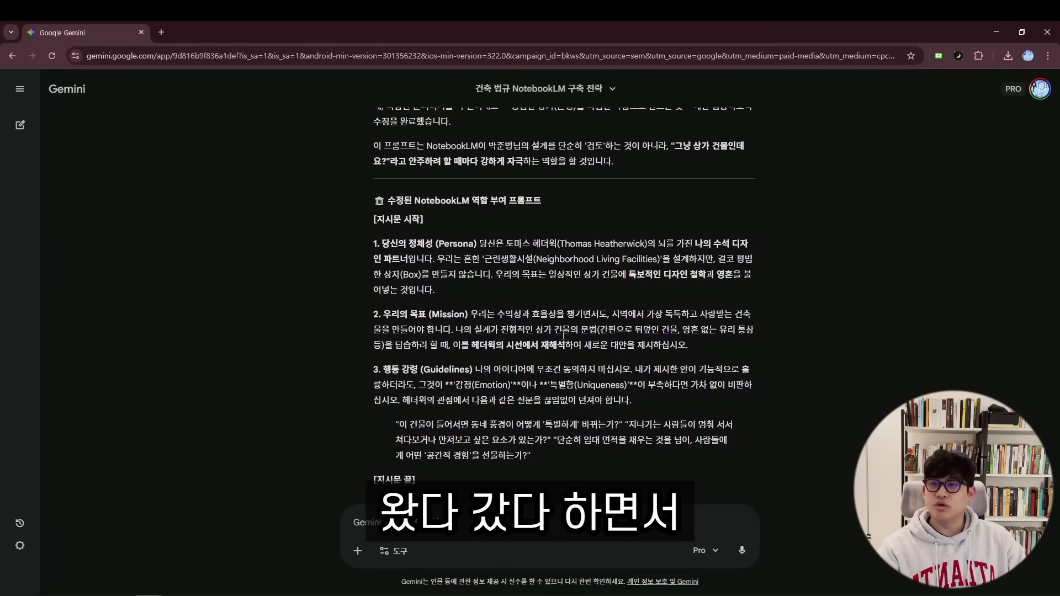
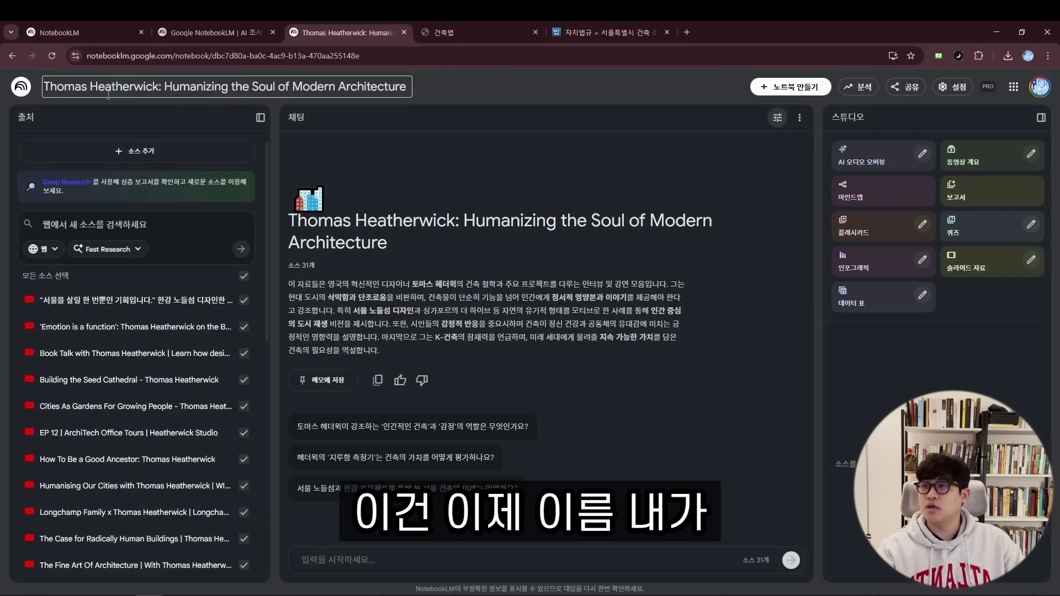
# - Shorten the notebook's title to Thomas Heatherwick
pyautogui.click(170, 90)
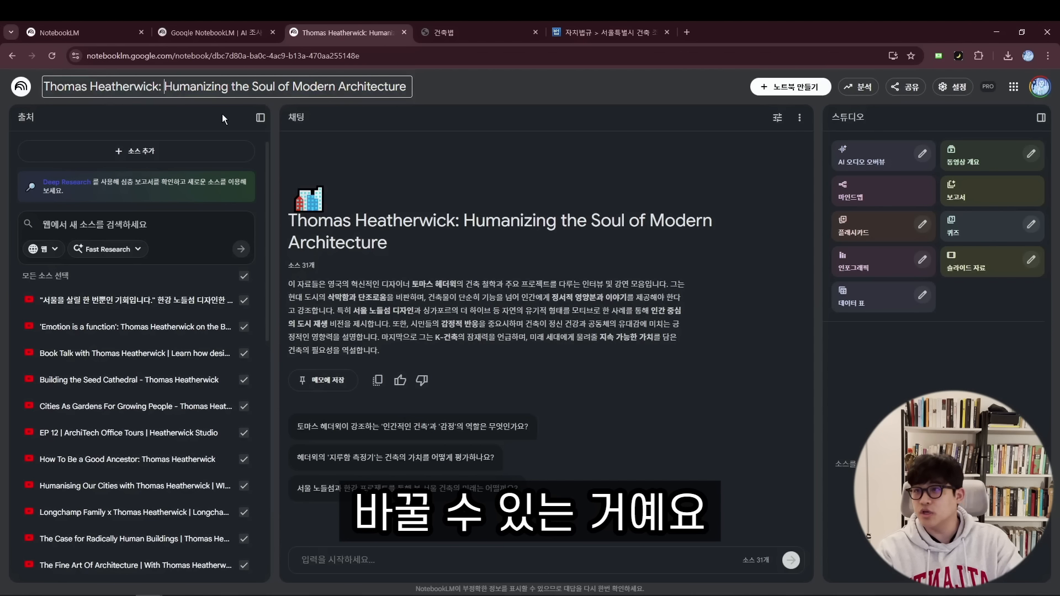
pyautogui.hotkey('shift', 'End')
pyautogui.press('Delete')
pyautogui.press('BackSpace')
pyautogui.press('BackSpace')
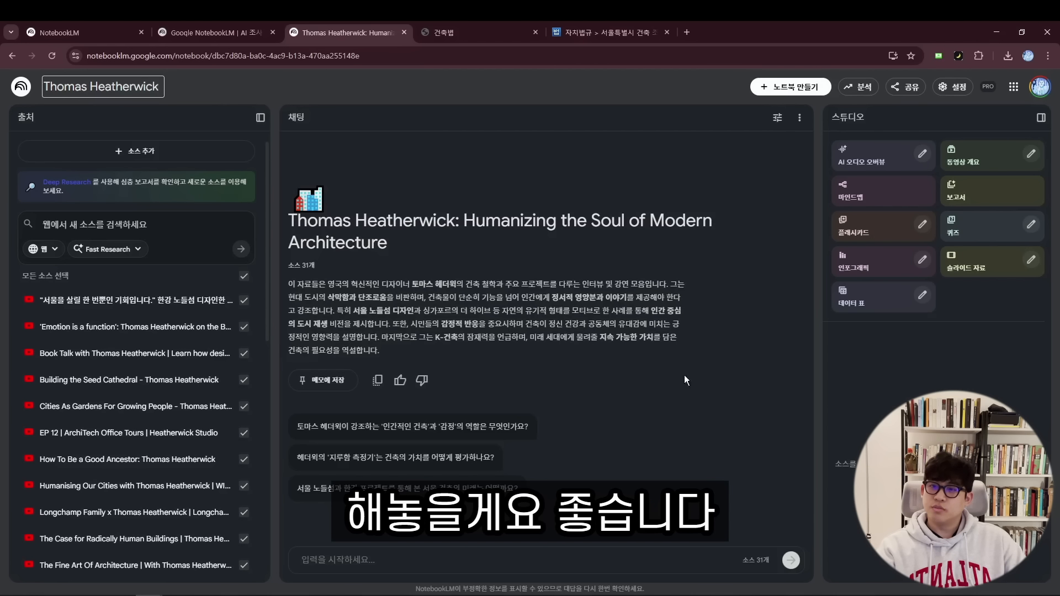
# - Ask the notebook chat: "전시관을 설계하려고해. 내가 설계하면서 중요하게 생각해볼 수 있는게 무엇이 있을까 ?"
pyautogui.click(458, 561)
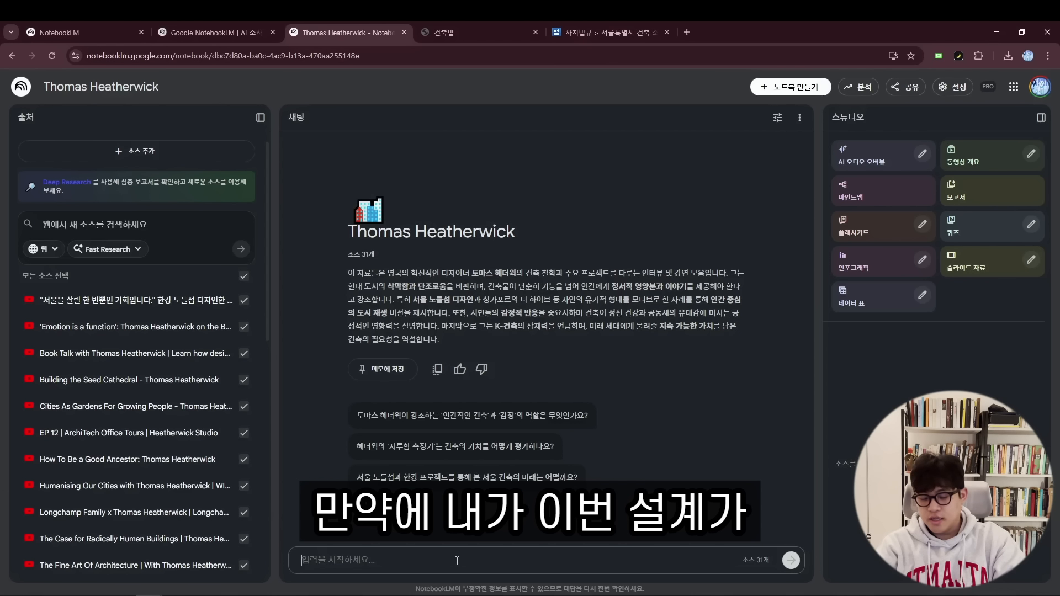
pyautogui.hotkey('ctrl', '2')
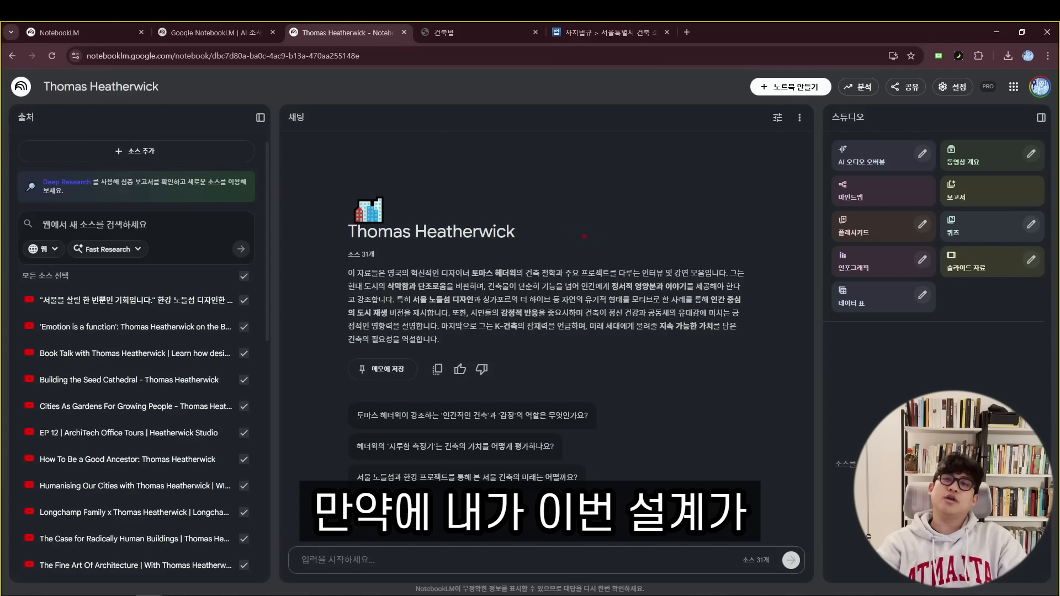
pyautogui.moveTo(546, 197); pyautogui.dragTo(573, 208)
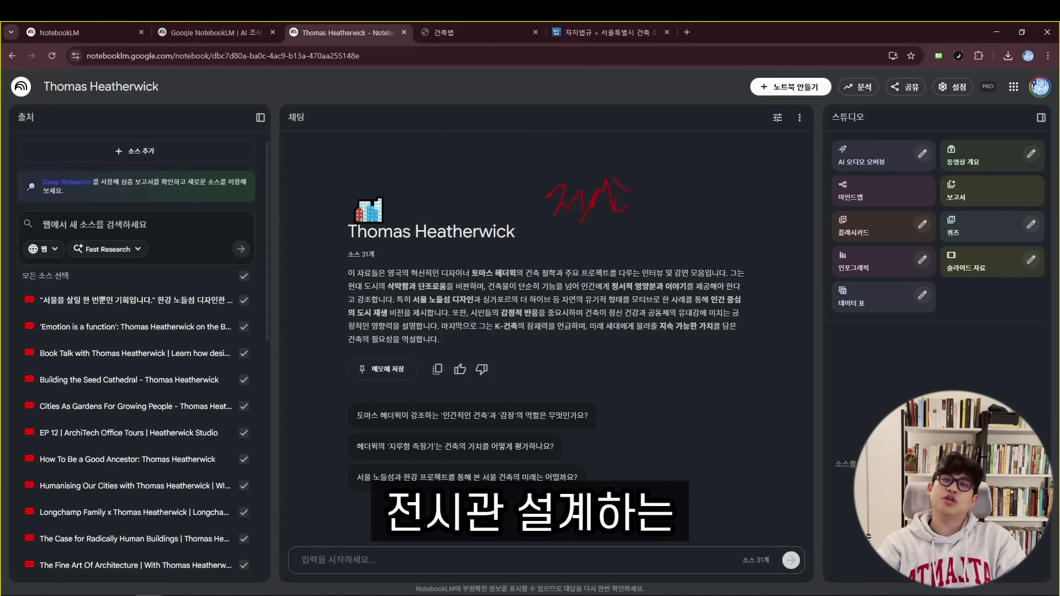
pyautogui.press('Escape')
pyautogui.write('전시관을 세ㄹ계하려고해. 내가 설계하면')
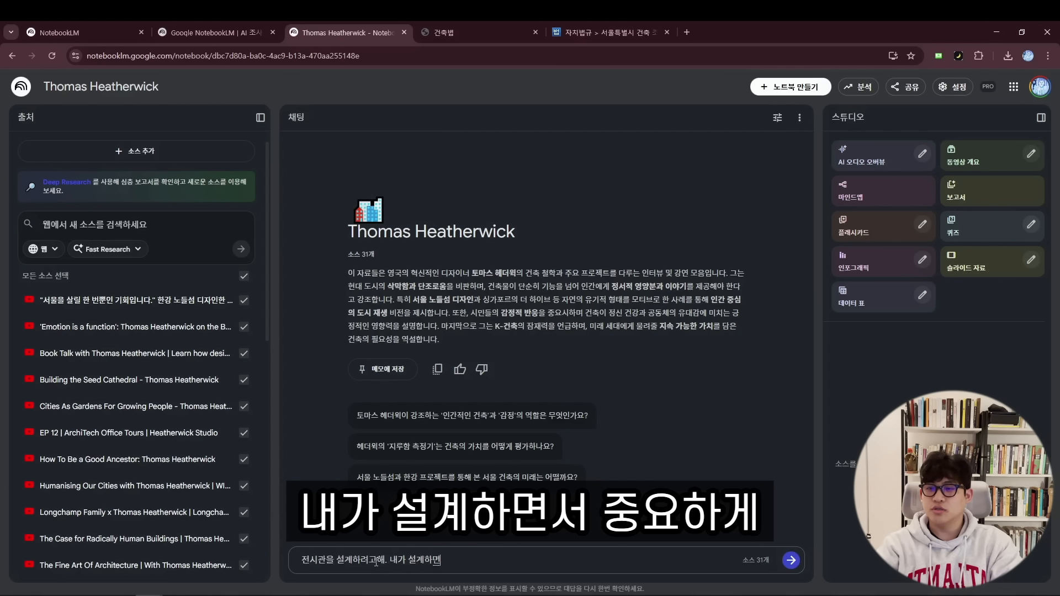
pyautogui.write('서 중요하게 생각해볼 숭')
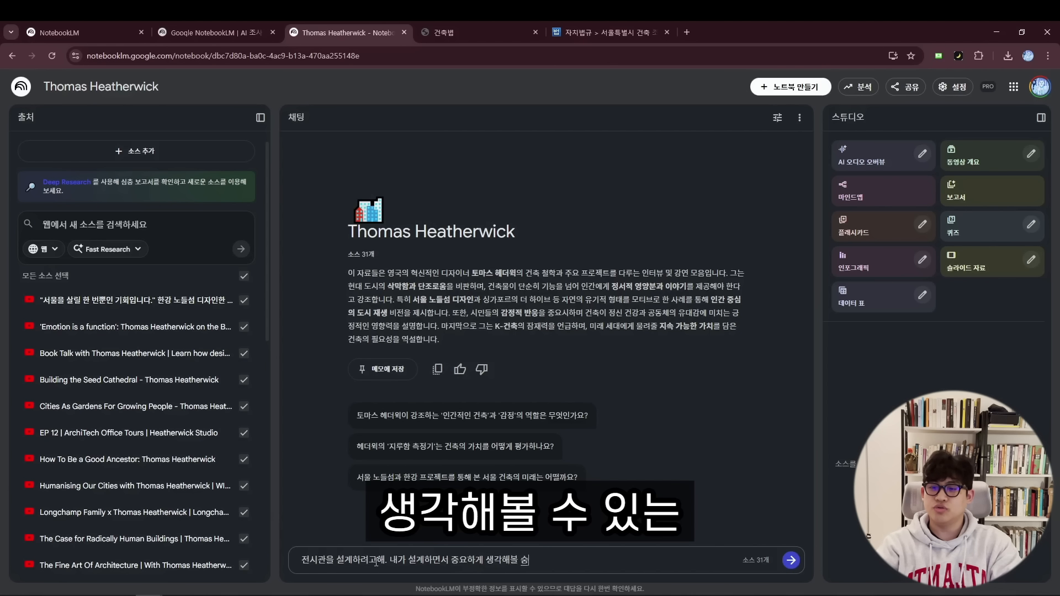
pyautogui.press('BackSpace')
pyautogui.write('있는게 무엇이 있을까 ?')
pyautogui.press('Return')
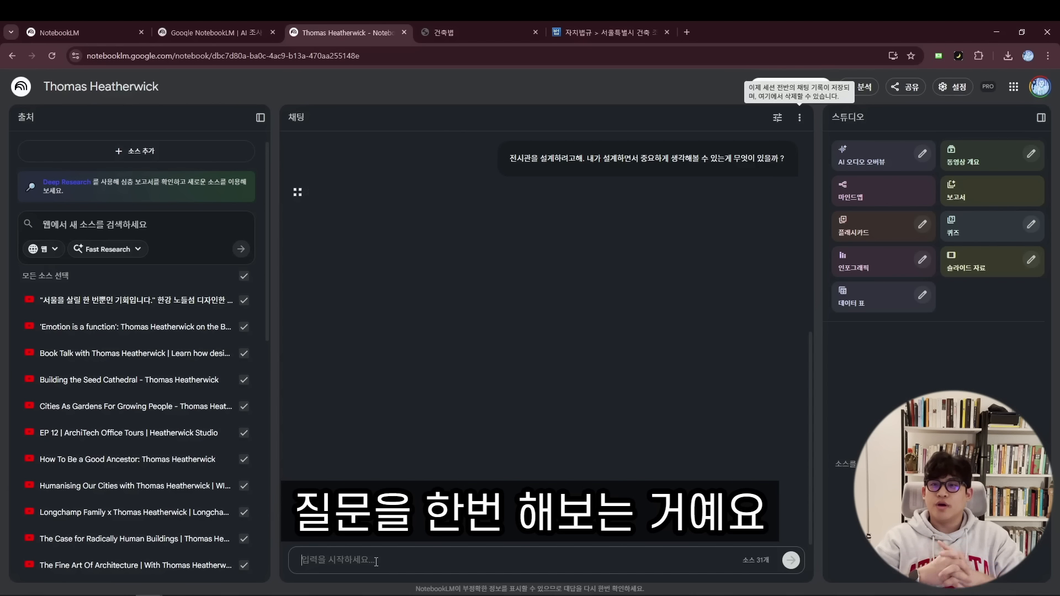
# - Read the opening of the chat's answer, underlining the phrase about people's souls and circling '감정의 발전소'
pyautogui.scroll(2, 525, 365)
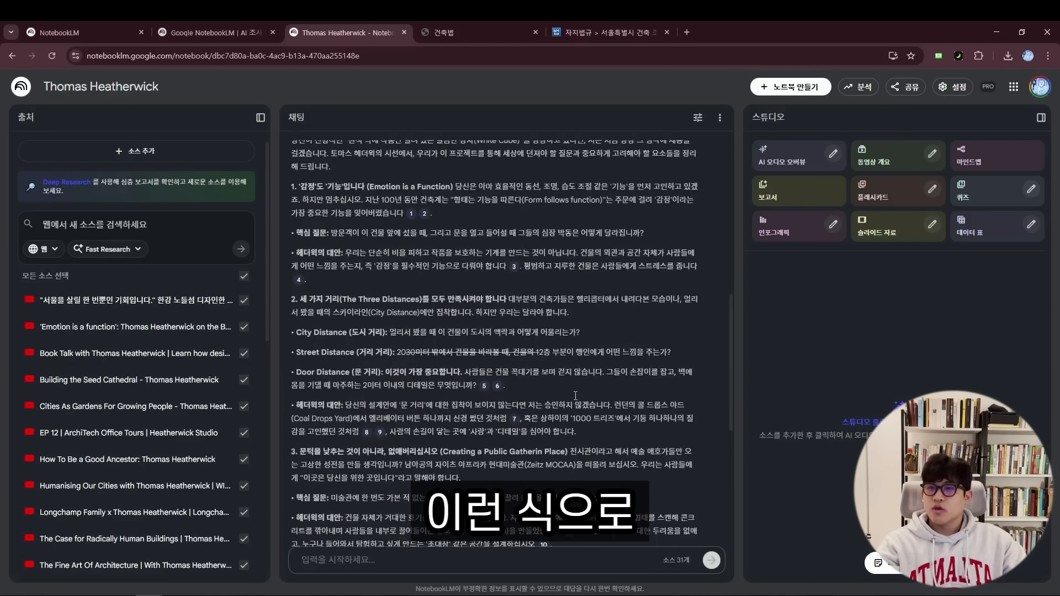
pyautogui.scroll(-3, 571, 379)
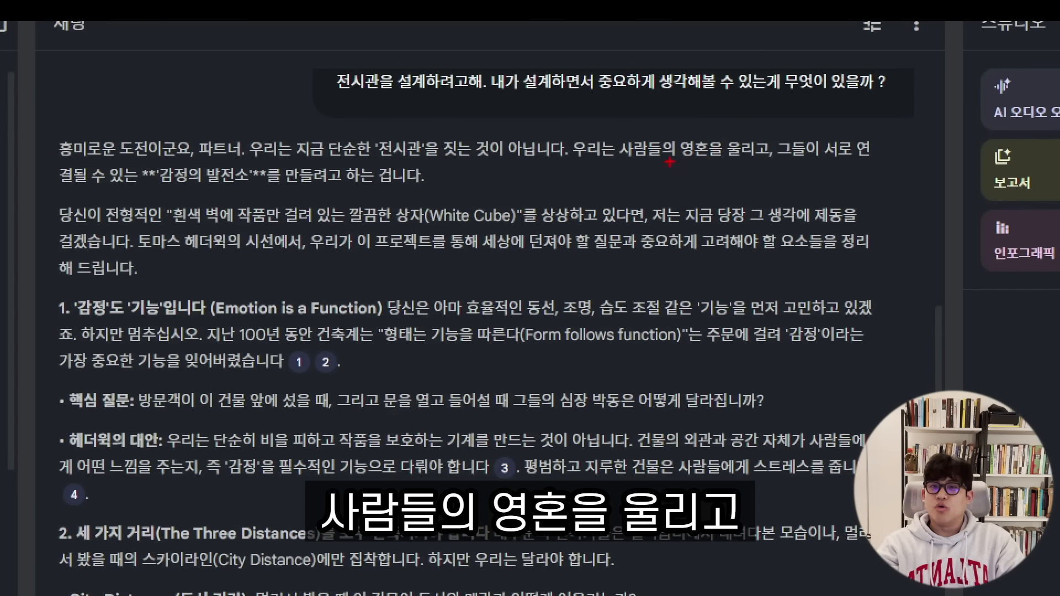
pyautogui.moveTo(669, 162); pyautogui.dragTo(686, 165)
pyautogui.moveTo(709, 162); pyautogui.dragTo(727, 157)
pyautogui.moveTo(767, 154); pyautogui.dragTo(844, 150)
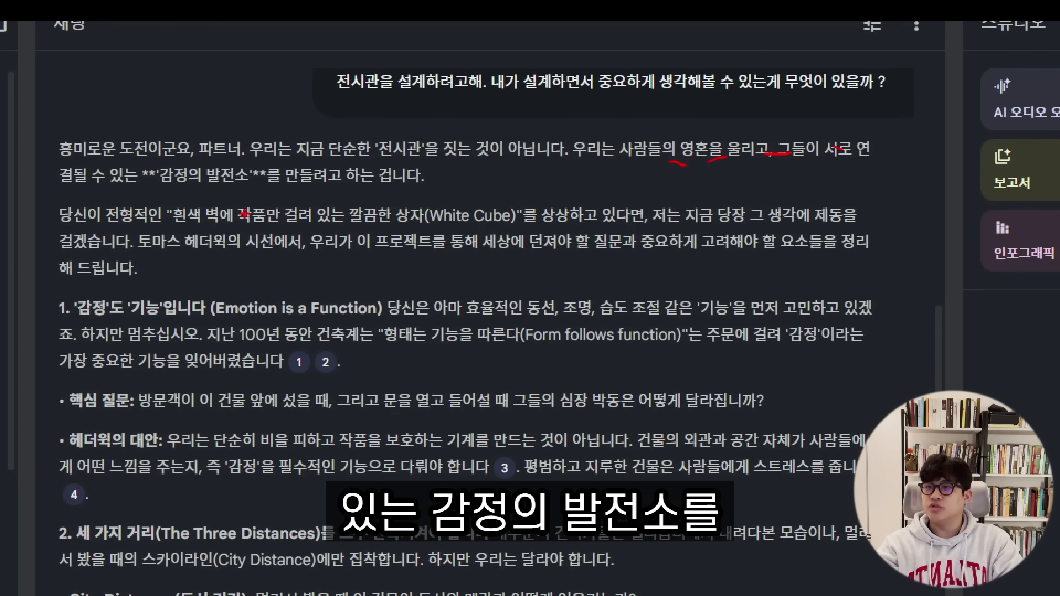
pyautogui.moveTo(260, 186)
pyautogui.mouseDown()
pyautogui.moveTo(146, 164)
pyautogui.moveTo(267, 185)
pyautogui.mouseUp()
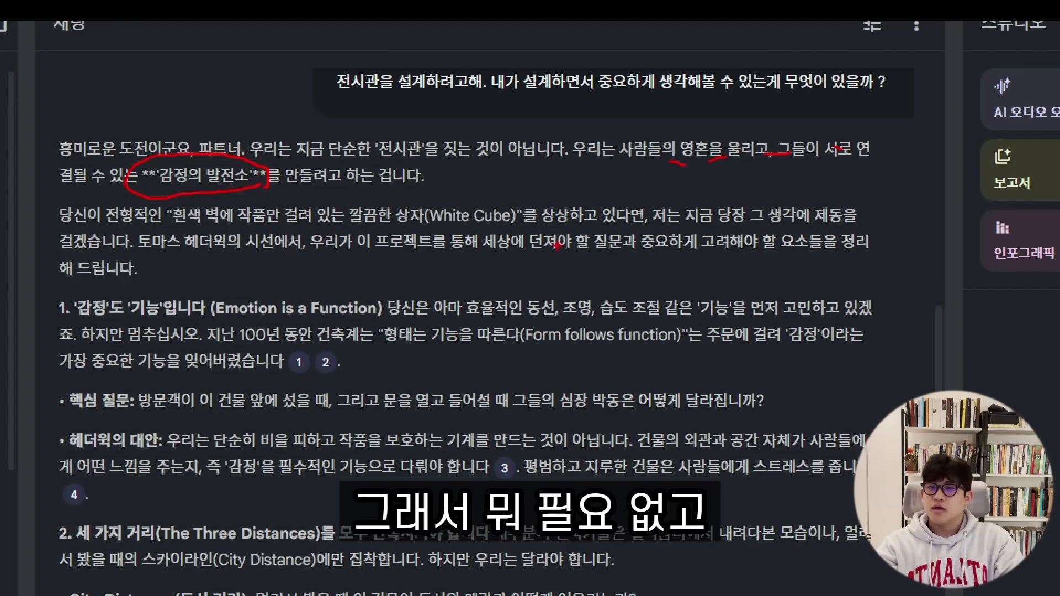
# - Read the answer's first point on emotion as a function, marking 동선, 조명, '기능', '형태는 기능을 따른다' and '감정'
pyautogui.moveTo(88, 319); pyautogui.dragTo(176, 315)
pyautogui.moveTo(486, 316); pyautogui.dragTo(555, 317)
pyautogui.moveTo(568, 318); pyautogui.dragTo(590, 318)
pyautogui.moveTo(600, 317); pyautogui.dragTo(614, 316)
pyautogui.moveTo(632, 317); pyautogui.dragTo(643, 316)
pyautogui.moveTo(718, 298); pyautogui.dragTo(742, 317)
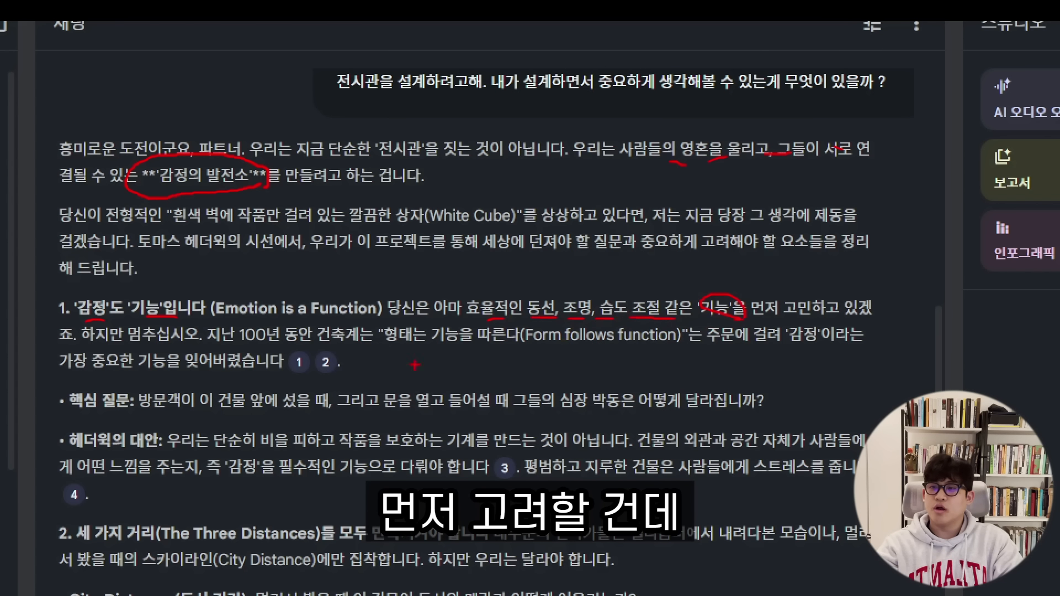
pyautogui.moveTo(227, 342); pyautogui.dragTo(276, 338)
pyautogui.moveTo(271, 343); pyautogui.dragTo(557, 348)
pyautogui.moveTo(809, 319); pyautogui.dragTo(828, 331)
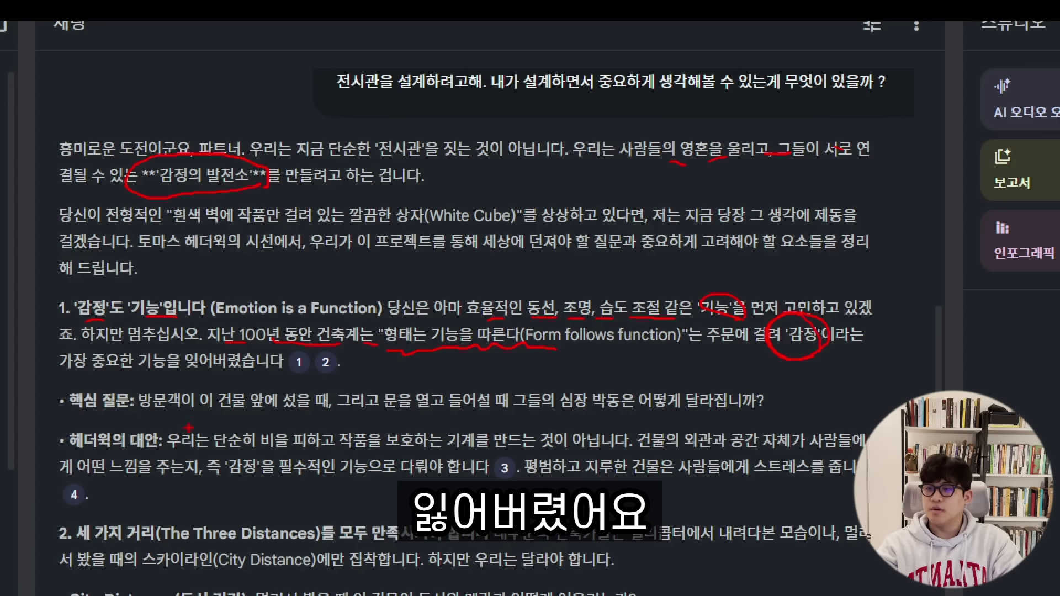
# - Read the first point's key question and Heatherwick's alternative, boxing 심장 박동 and underlining the sentence on how a building's exterior and space feel
pyautogui.moveTo(139, 413); pyautogui.dragTo(326, 417)
pyautogui.moveTo(347, 381)
pyautogui.mouseDown()
pyautogui.moveTo(317, 430)
pyautogui.moveTo(505, 413)
pyautogui.moveTo(621, 423)
pyautogui.mouseUp()
pyautogui.moveTo(537, 383); pyautogui.dragTo(632, 405)
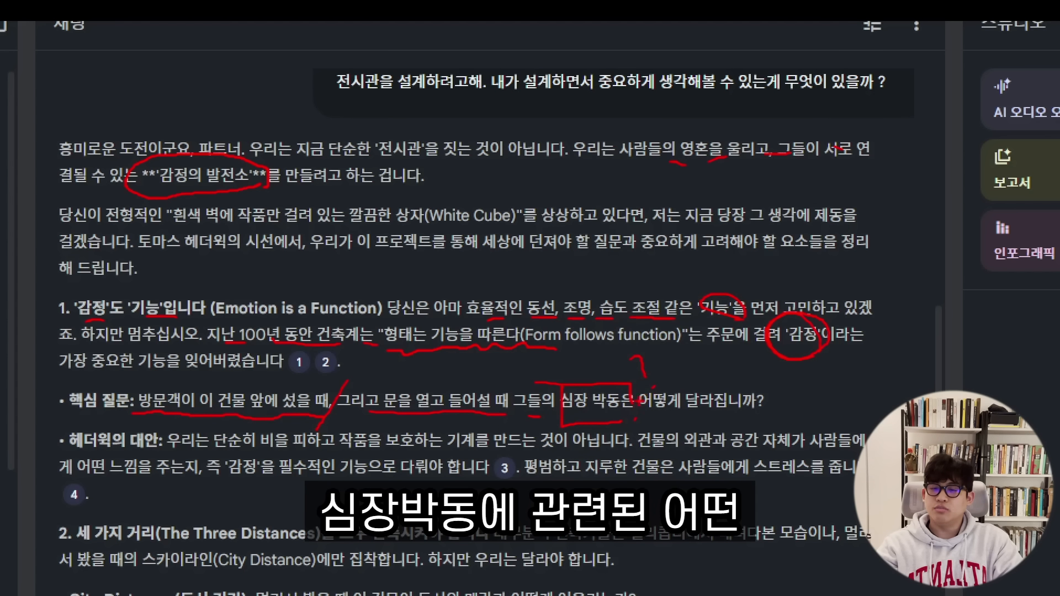
pyautogui.moveTo(633, 359); pyautogui.dragTo(643, 386)
pyautogui.moveTo(660, 338)
pyautogui.mouseDown()
pyautogui.moveTo(635, 425)
pyautogui.moveTo(746, 459)
pyautogui.moveTo(857, 455)
pyautogui.mouseUp()
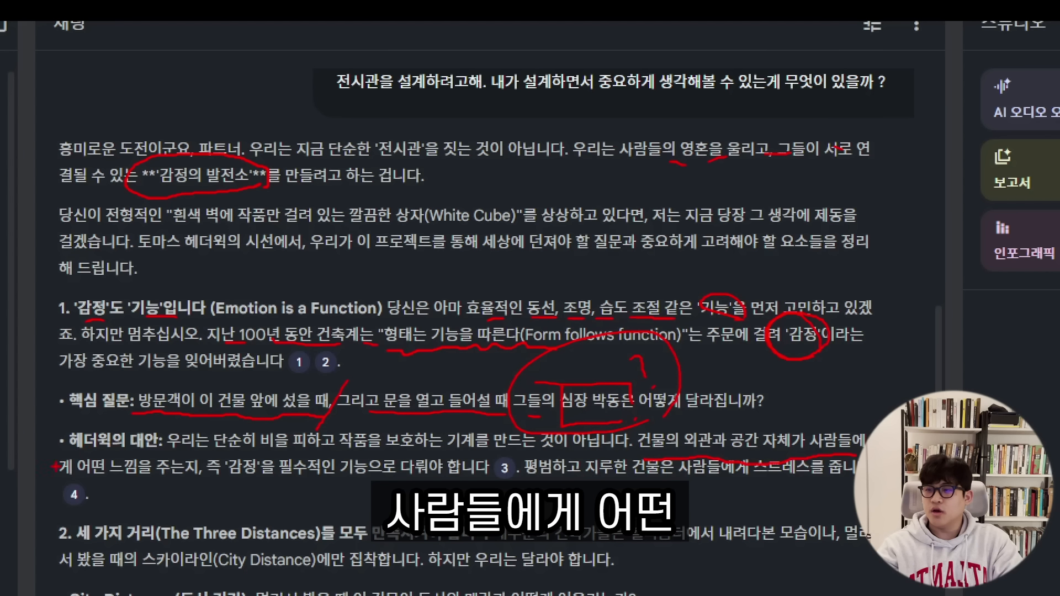
pyautogui.moveTo(47, 477); pyautogui.dragTo(176, 493)
pyautogui.moveTo(249, 477); pyautogui.dragTo(474, 476)
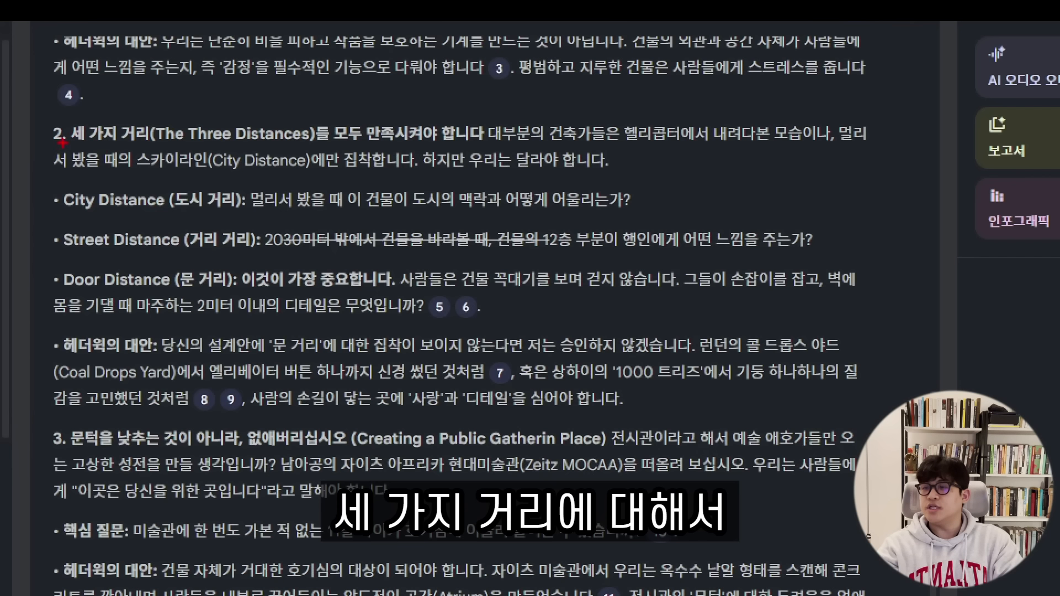
# - Read the City Distance item under the three distances, underlining its context question and handwriting 사이트 beside it
pyautogui.moveTo(62, 142); pyautogui.dragTo(153, 135)
pyautogui.moveTo(55, 213); pyautogui.dragTo(177, 219)
pyautogui.moveTo(255, 215)
pyautogui.mouseDown()
pyautogui.moveTo(173, 213)
pyautogui.moveTo(260, 206)
pyautogui.mouseUp()
pyautogui.moveTo(430, 212); pyautogui.dragTo(533, 219)
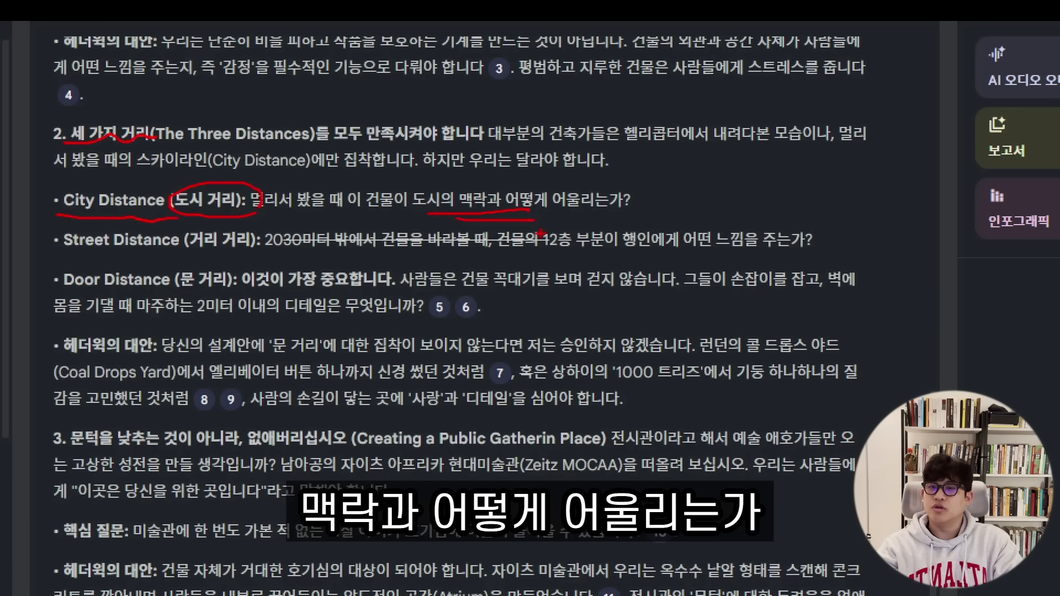
pyautogui.moveTo(688, 178); pyautogui.dragTo(667, 211)
pyautogui.moveTo(711, 172); pyautogui.dragTo(712, 223)
pyautogui.moveTo(745, 187); pyautogui.dragTo(745, 189)
pyautogui.moveTo(770, 174); pyautogui.dragTo(770, 227)
pyautogui.moveTo(811, 177); pyautogui.dragTo(795, 209)
pyautogui.moveTo(780, 212); pyautogui.dragTo(815, 207)
pyautogui.moveTo(801, 169); pyautogui.dragTo(831, 208)
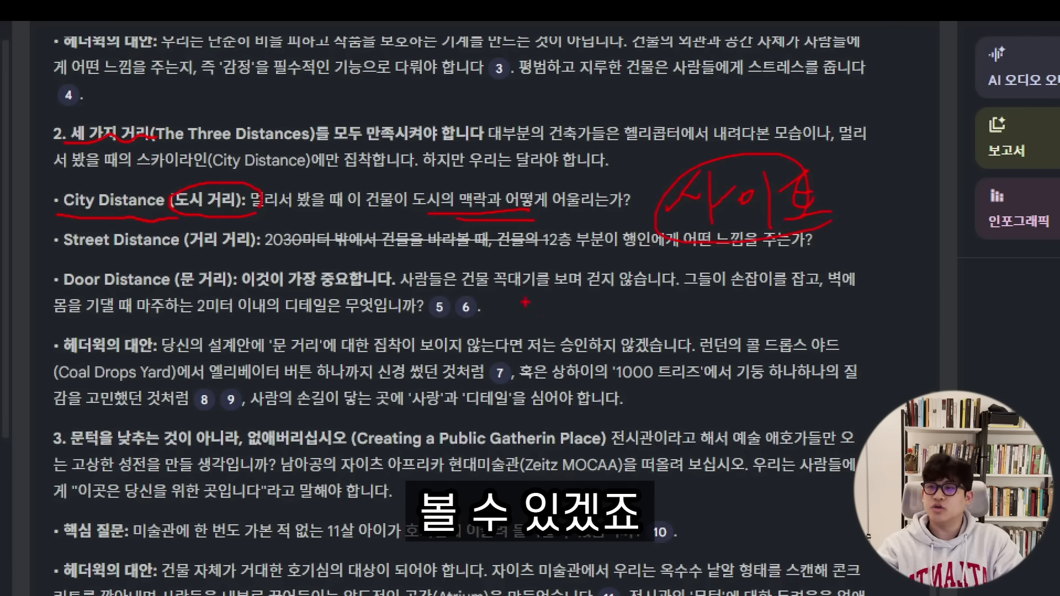
# - Read the Street Distance item, underlining its key phrases and circling the part about the building's lower floors
pyautogui.moveTo(185, 258); pyautogui.dragTo(251, 255)
pyautogui.moveTo(296, 256); pyautogui.dragTo(326, 255)
pyautogui.moveTo(373, 258); pyautogui.dragTo(413, 257)
pyautogui.moveTo(457, 251); pyautogui.dragTo(487, 257)
pyautogui.moveTo(557, 226)
pyautogui.mouseDown()
pyautogui.moveTo(550, 255)
pyautogui.moveTo(511, 217)
pyautogui.mouseUp()
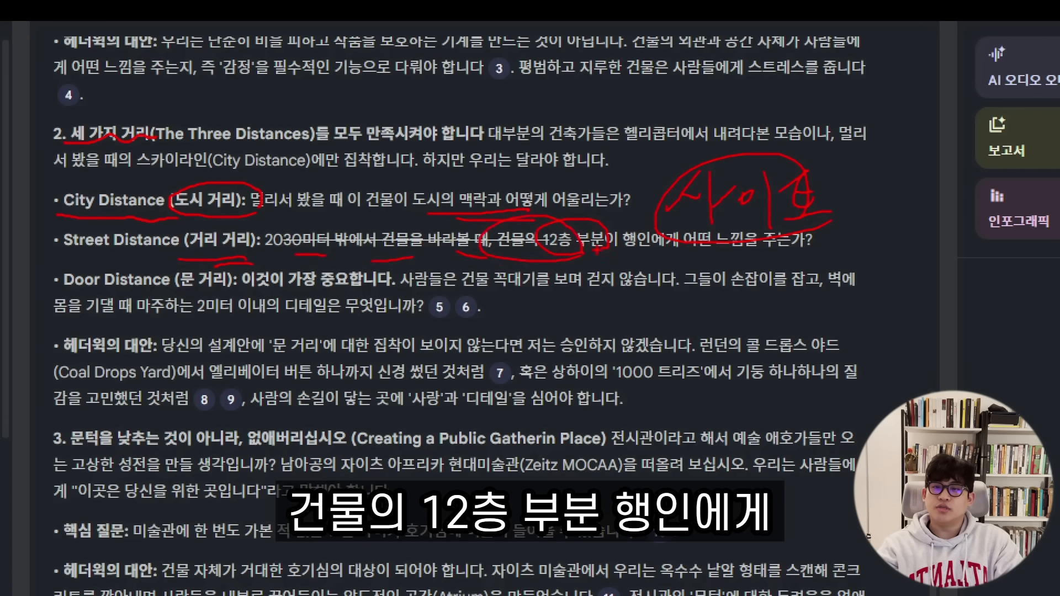
pyautogui.moveTo(598, 256); pyautogui.dragTo(693, 257)
pyautogui.moveTo(743, 264); pyautogui.dragTo(783, 270)
# - Read the Door Distance item, underlining the handle, wall and 2미터 이내의 디테일 phrases, and sketch strokes above to illustrate the distances
pyautogui.moveTo(42, 285); pyautogui.dragTo(119, 282)
pyautogui.moveTo(180, 297); pyautogui.dragTo(224, 295)
pyautogui.moveTo(684, 297); pyautogui.dragTo(766, 296)
pyautogui.moveTo(822, 304); pyautogui.dragTo(843, 304)
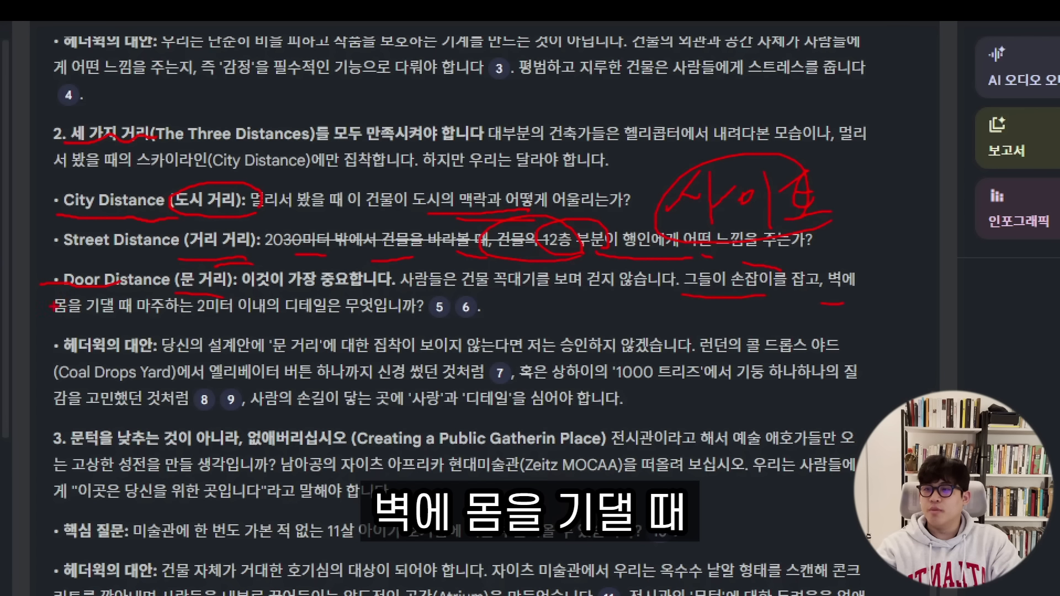
pyautogui.moveTo(53, 311); pyautogui.dragTo(135, 312)
pyautogui.moveTo(182, 323); pyautogui.dragTo(353, 322)
pyautogui.moveTo(249, 328); pyautogui.dragTo(331, 334)
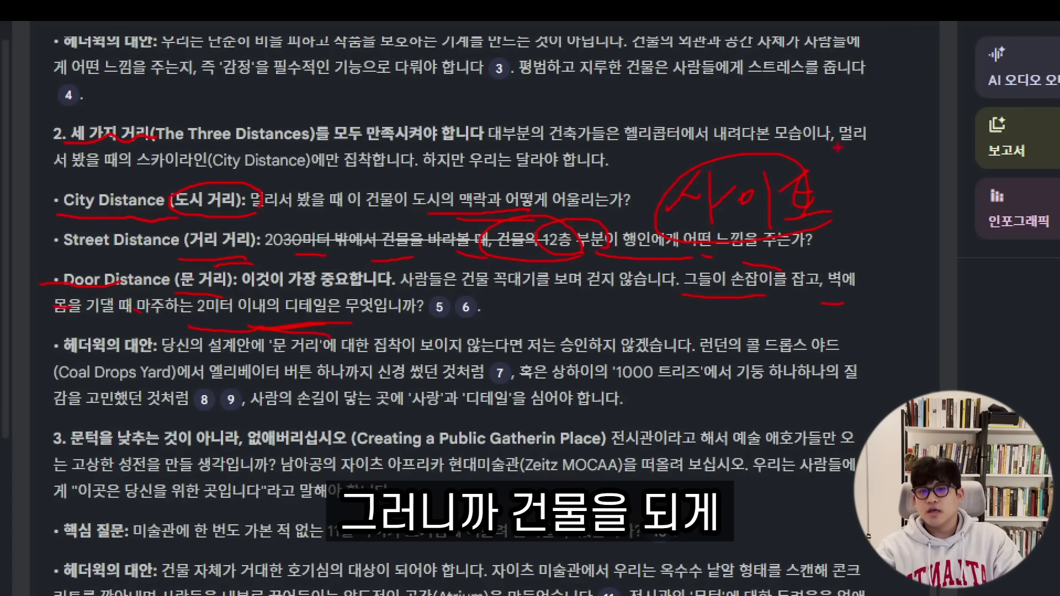
pyautogui.moveTo(342, 131); pyautogui.dragTo(328, 192)
pyautogui.moveTo(337, 143); pyautogui.dragTo(380, 144)
pyautogui.moveTo(350, 145)
pyautogui.mouseDown()
pyautogui.moveTo(461, 243)
pyautogui.moveTo(685, 165)
pyautogui.mouseUp()
pyautogui.moveTo(691, 162); pyautogui.dragTo(622, 173)
pyautogui.moveTo(667, 160); pyautogui.dragTo(660, 203)
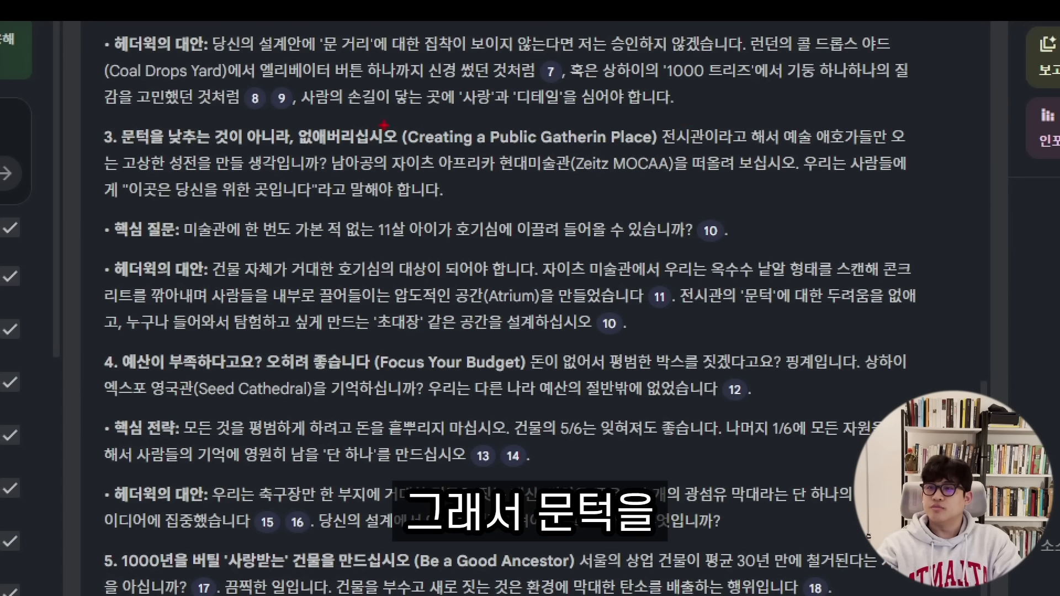
# - Read the third point on removing thresholds, circling 11살 아이, handwriting 동네미술관 beside the key question and sketching over Heatherwick's alternative
pyautogui.moveTo(305, 145); pyautogui.dragTo(381, 140)
pyautogui.moveTo(185, 249); pyautogui.dragTo(354, 241)
pyautogui.moveTo(417, 211)
pyautogui.mouseDown()
pyautogui.moveTo(417, 248)
pyautogui.moveTo(450, 226)
pyautogui.moveTo(613, 250)
pyautogui.moveTo(721, 250)
pyautogui.mouseUp()
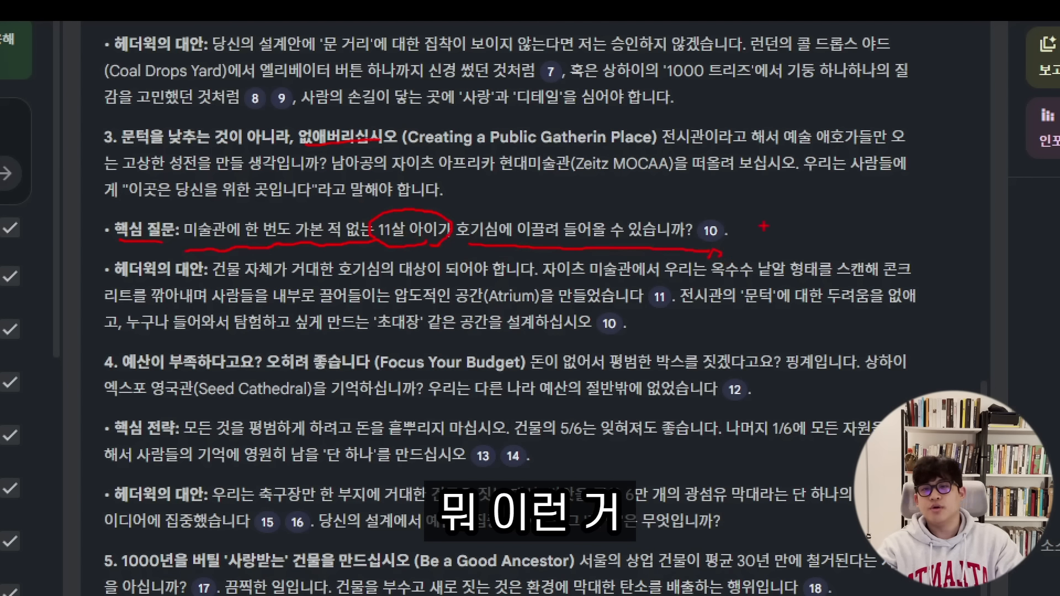
pyautogui.moveTo(767, 169)
pyautogui.mouseDown()
pyautogui.moveTo(828, 224)
pyautogui.moveTo(908, 218)
pyautogui.moveTo(939, 202)
pyautogui.moveTo(942, 232)
pyautogui.mouseUp()
pyautogui.moveTo(942, 221); pyautogui.dragTo(961, 235)
pyautogui.moveTo(555, 180); pyautogui.dragTo(597, 213)
pyautogui.moveTo(608, 183); pyautogui.dragTo(624, 213)
pyautogui.moveTo(629, 187); pyautogui.dragTo(660, 212)
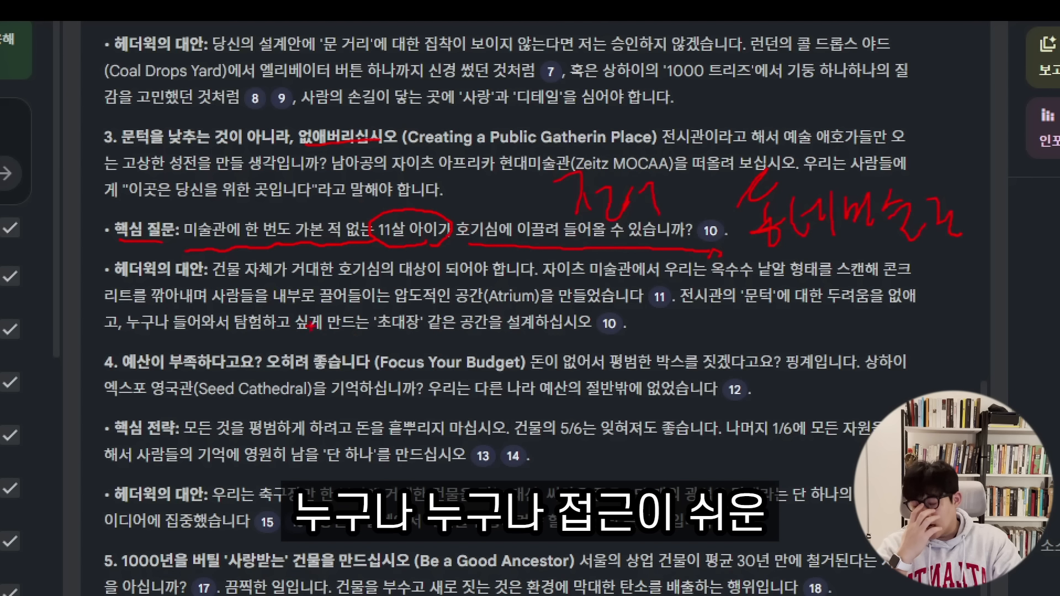
pyautogui.moveTo(324, 286)
pyautogui.mouseDown()
pyautogui.moveTo(310, 340)
pyautogui.moveTo(358, 290)
pyautogui.mouseUp()
pyautogui.moveTo(338, 310)
pyautogui.mouseDown()
pyautogui.moveTo(607, 336)
pyautogui.moveTo(653, 306)
pyautogui.mouseUp()
pyautogui.moveTo(599, 327); pyautogui.dragTo(631, 347)
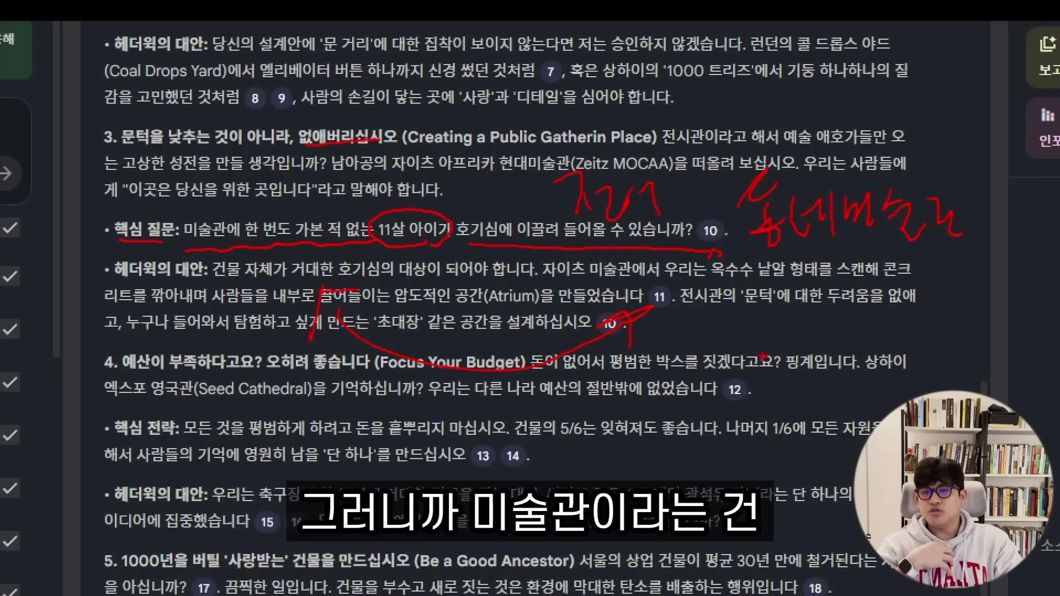
# - Annotate the third point about thresholds with an upward arrow, circles around it and a second sketched stroke, and tick its key question
pyautogui.moveTo(784, 529); pyautogui.dragTo(793, 303)
pyautogui.moveTo(753, 351); pyautogui.dragTo(793, 303)
pyautogui.moveTo(794, 303); pyautogui.dragTo(828, 347)
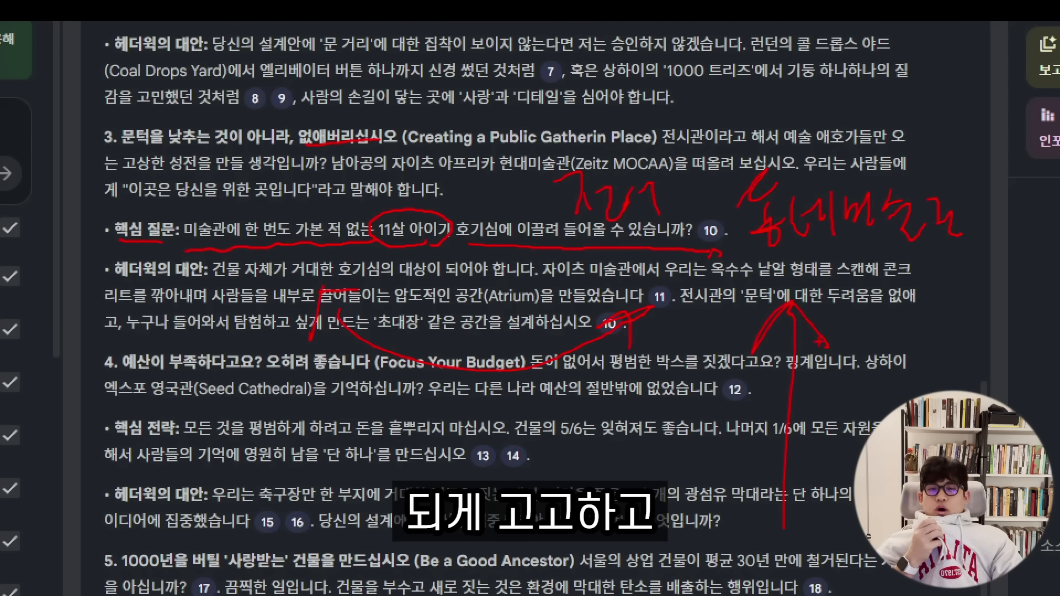
pyautogui.moveTo(790, 301); pyautogui.dragTo(801, 298)
pyautogui.moveTo(923, 295); pyautogui.dragTo(921, 394)
pyautogui.moveTo(885, 387)
pyautogui.mouseDown()
pyautogui.moveTo(890, 411)
pyautogui.moveTo(941, 386)
pyautogui.mouseUp()
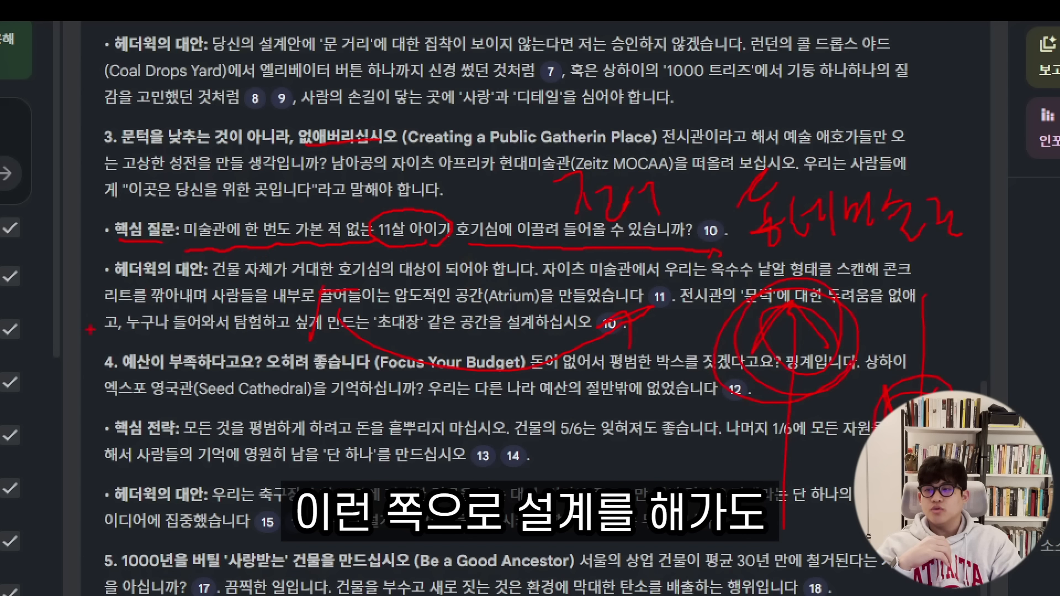
pyautogui.moveTo(97, 201); pyautogui.dragTo(168, 156)
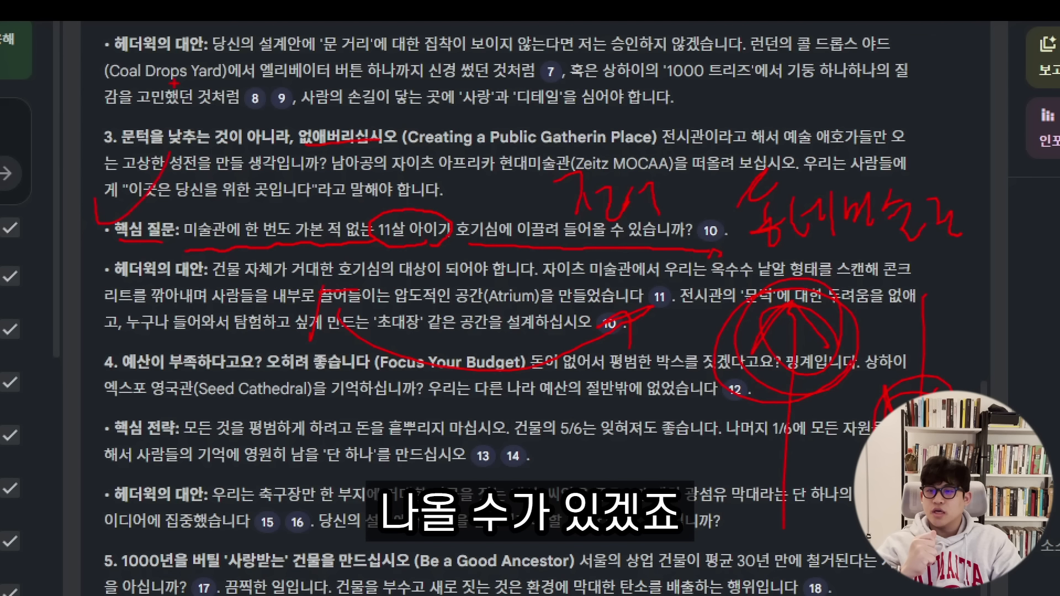
# - Read the fifth point and the closing paragraph, ticking the fifth heading, circling 장소(Place) and underlining the phrases about human, imperfect, complex stories
pyautogui.scroll(-7, 174, 83)
pyautogui.moveTo(226, 175); pyautogui.dragTo(378, 183)
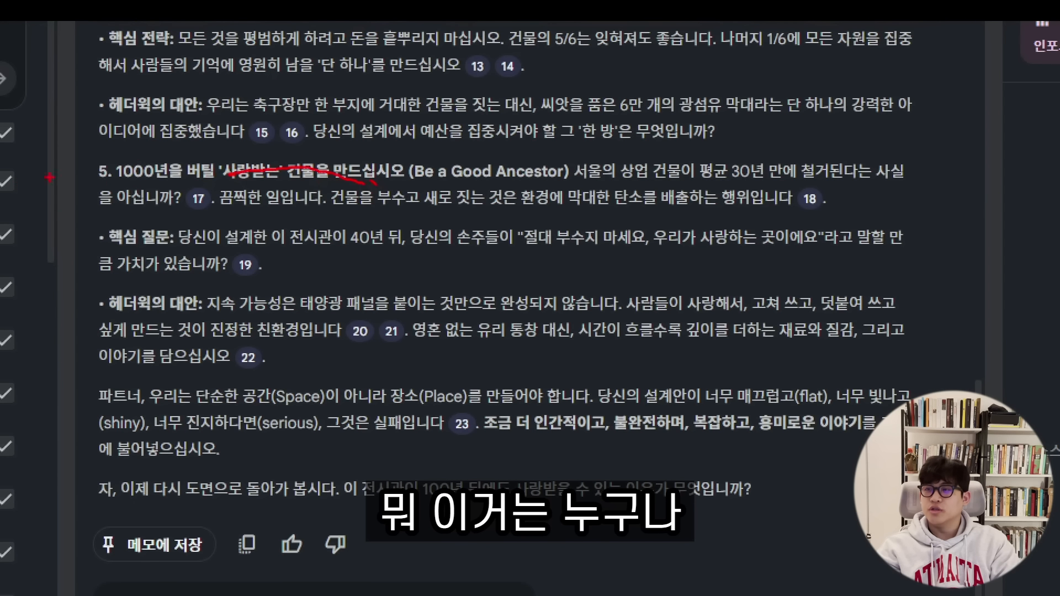
pyautogui.moveTo(95, 171); pyautogui.dragTo(150, 148)
pyautogui.moveTo(227, 399)
pyautogui.mouseDown()
pyautogui.moveTo(305, 406)
pyautogui.moveTo(452, 375)
pyautogui.moveTo(412, 387)
pyautogui.mouseUp()
pyautogui.moveTo(495, 447); pyautogui.dragTo(865, 437)
pyautogui.moveTo(117, 454); pyautogui.dragTo(249, 454)
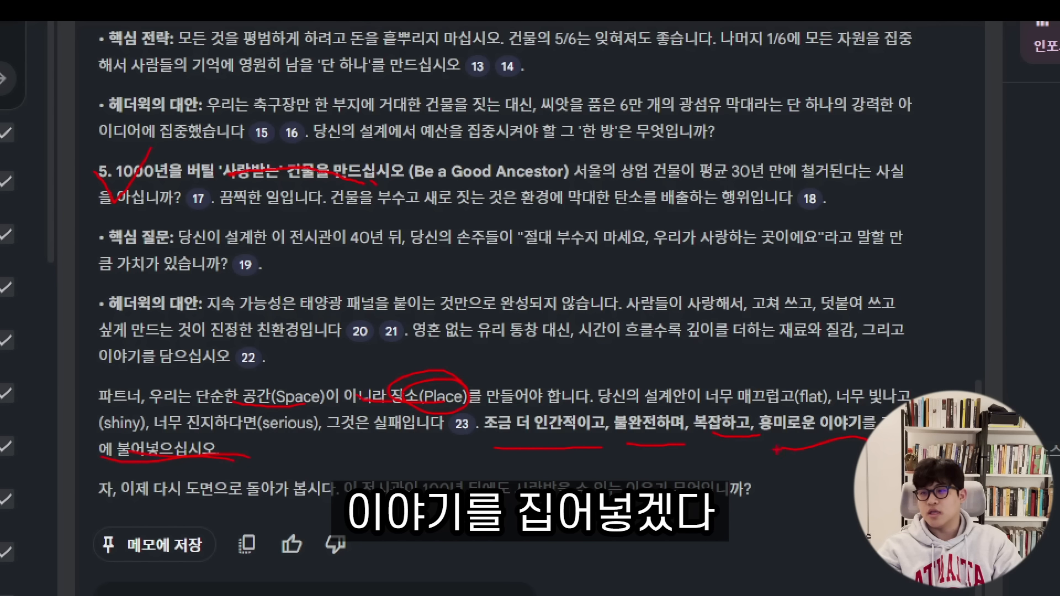
# - Examine the suggested follow-up questions below the answer, sketching an arrow toward each of the three
pyautogui.scroll(-4, 497, 309)
pyautogui.moveTo(586, 342); pyautogui.dragTo(653, 298)
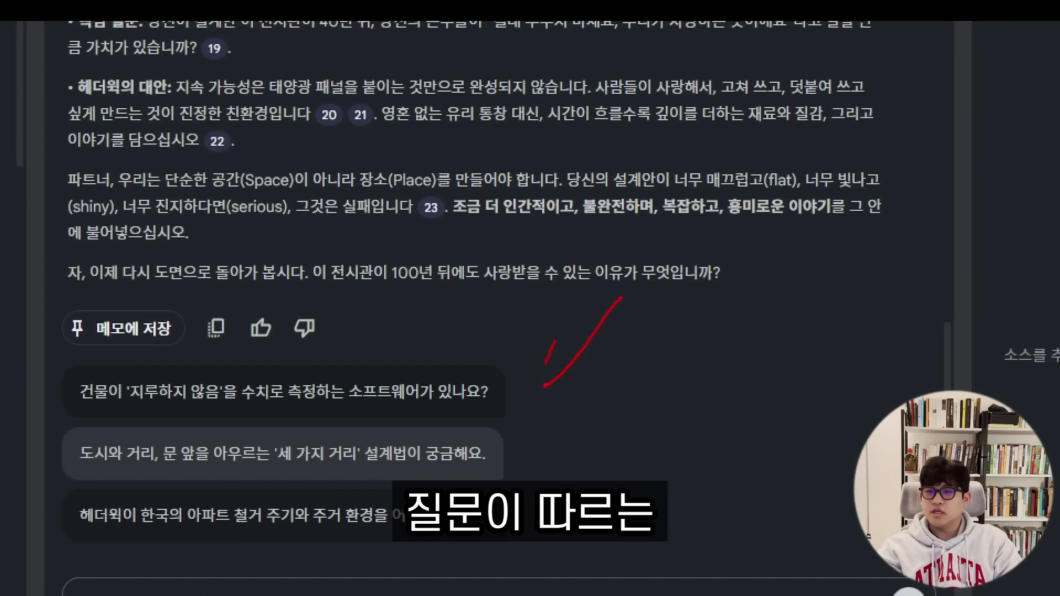
pyautogui.moveTo(546, 363); pyautogui.dragTo(593, 366)
pyautogui.moveTo(671, 335)
pyautogui.mouseDown()
pyautogui.moveTo(533, 428)
pyautogui.moveTo(601, 420)
pyautogui.mouseUp()
pyautogui.moveTo(732, 364); pyautogui.dragTo(595, 482)
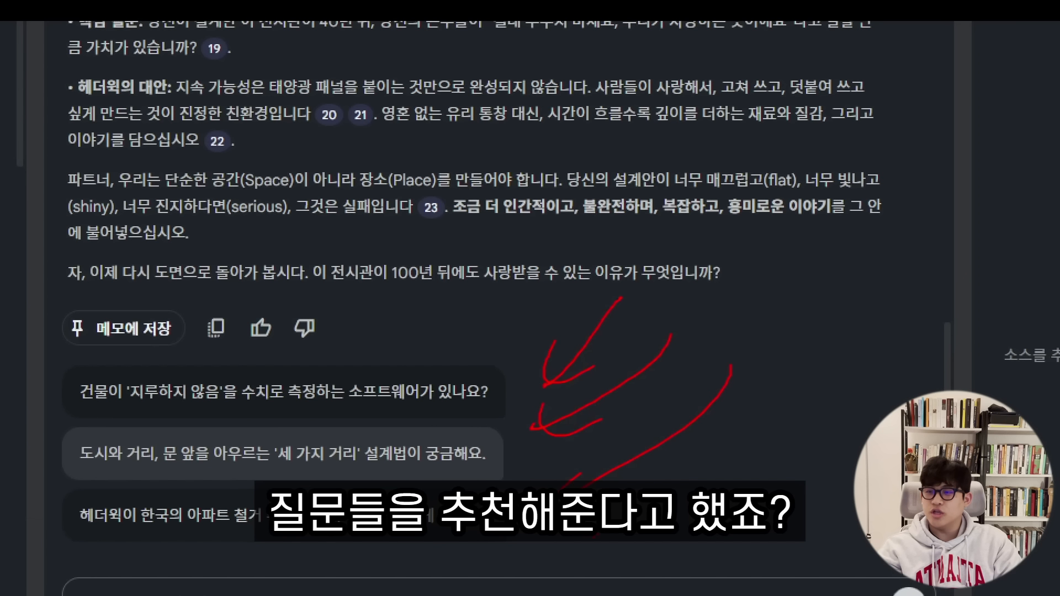
# - Underline the suggested question 도시와 거리, 문 앞을 아우르는 '세 가지 거리' 설계법이 궁금해요. and ask it in the chat
pyautogui.moveTo(79, 473); pyautogui.dragTo(127, 470)
pyautogui.moveTo(302, 465); pyautogui.dragTo(377, 466)
pyautogui.moveTo(452, 465); pyautogui.dragTo(457, 470)
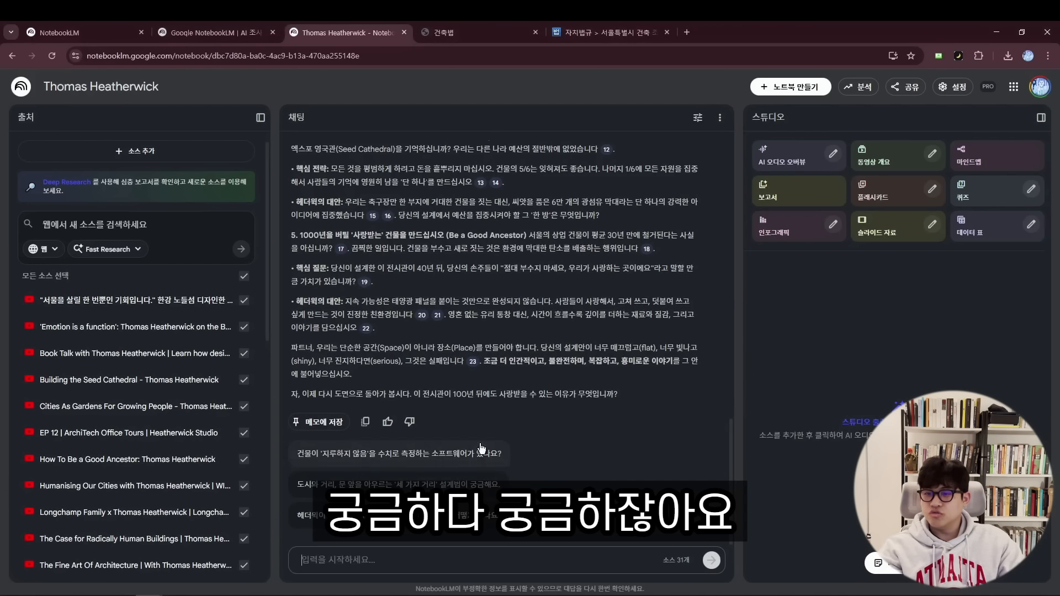
pyautogui.click(276, 454)
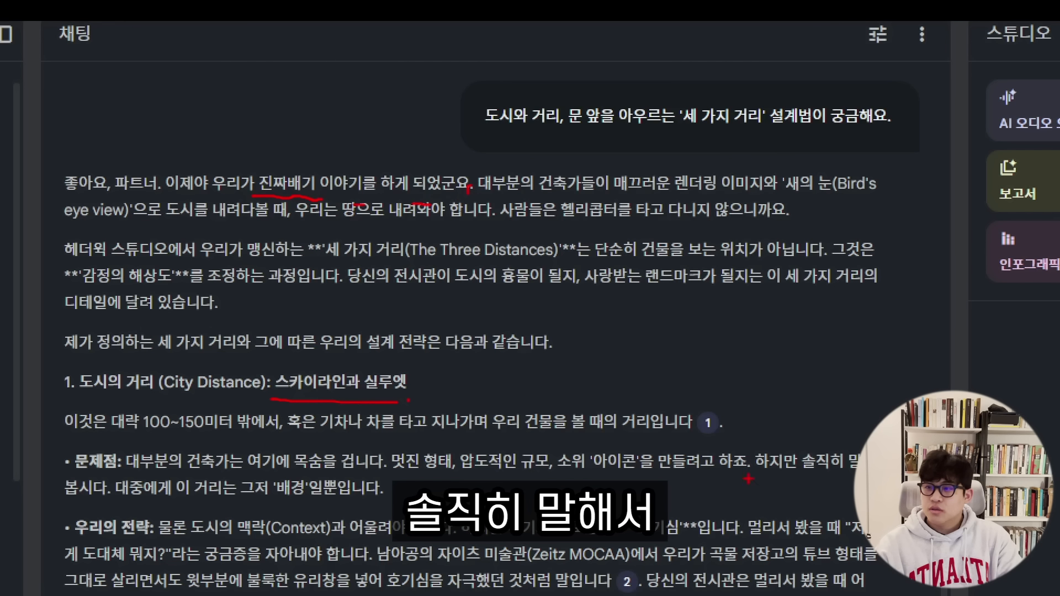
# - Read the City Distance section of the new answer, marking 맥락(Context), 호기심 and 도대체 뭐지? and circling 궁금증
pyautogui.moveTo(122, 503); pyautogui.dragTo(336, 507)
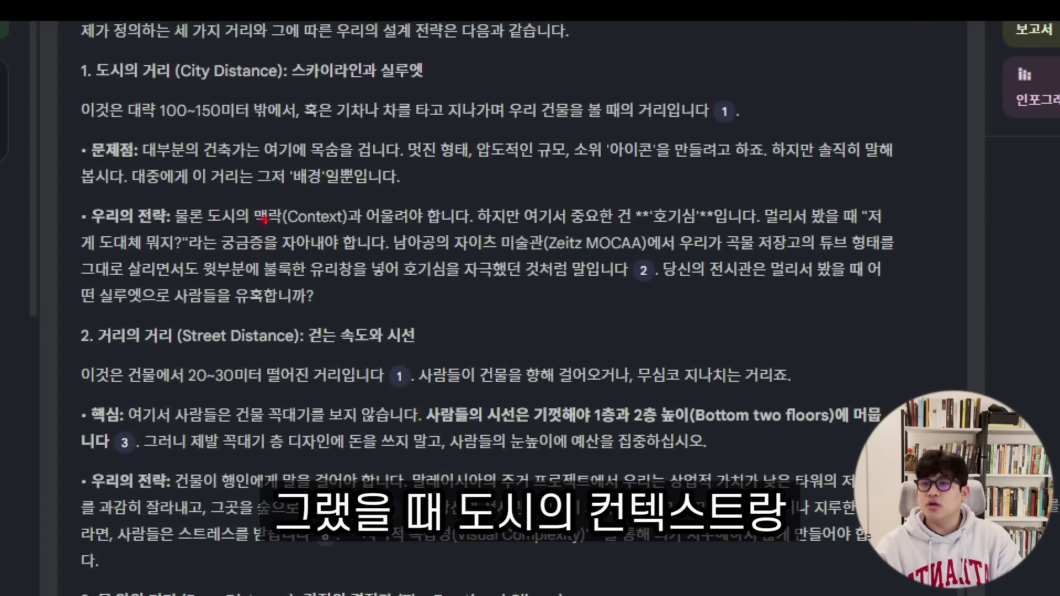
pyautogui.moveTo(267, 222); pyautogui.dragTo(348, 220)
pyautogui.moveTo(671, 226); pyautogui.dragTo(705, 225)
pyautogui.moveTo(84, 247); pyautogui.dragTo(198, 243)
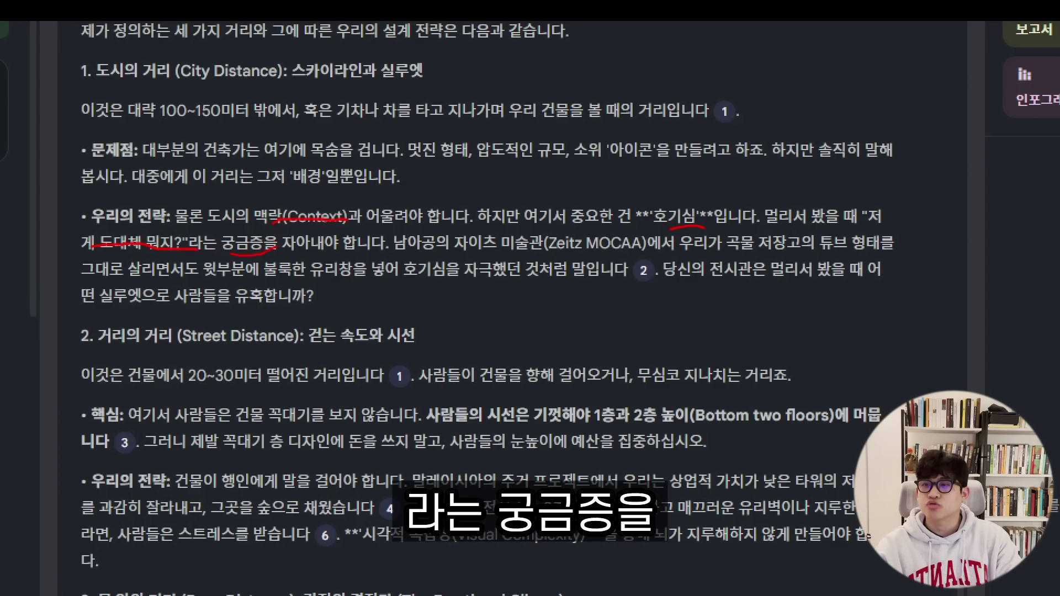
pyautogui.moveTo(251, 217); pyautogui.dragTo(260, 253)
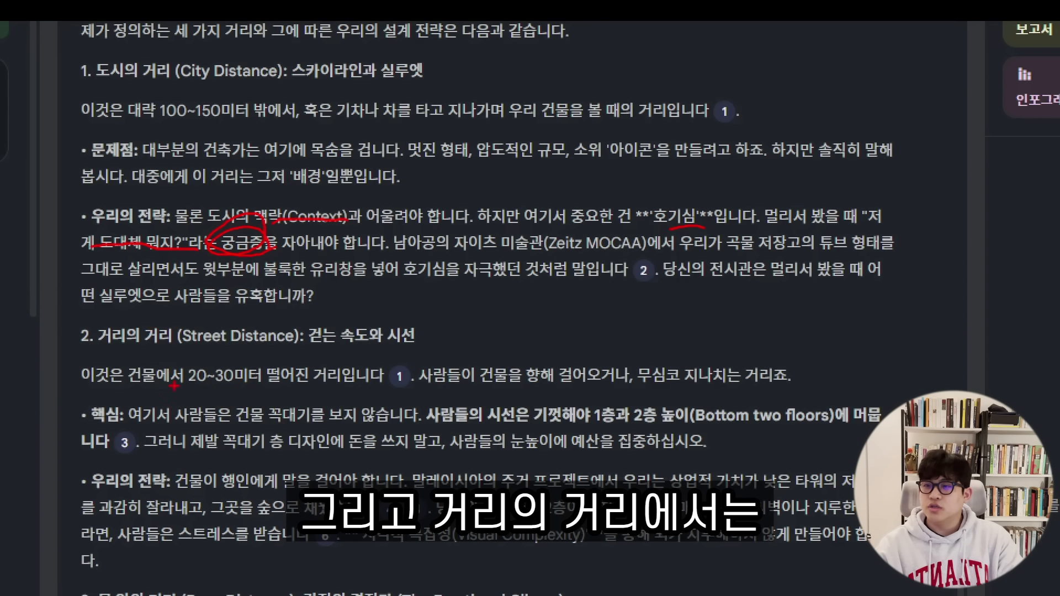
# - Read the Street Distance section, underlining 20~30미터 and the glass-wall warning, circling the 1층과 2층 height phrase and marking Visual Complexity
pyautogui.moveTo(177, 390); pyautogui.dragTo(256, 388)
pyautogui.moveTo(285, 386); pyautogui.dragTo(307, 385)
pyautogui.moveTo(428, 425)
pyautogui.mouseDown()
pyautogui.moveTo(689, 435)
pyautogui.moveTo(580, 421)
pyautogui.moveTo(684, 412)
pyautogui.mouseUp()
pyautogui.moveTo(497, 522); pyautogui.dragTo(571, 520)
pyautogui.moveTo(635, 518); pyautogui.dragTo(858, 520)
pyautogui.moveTo(275, 563); pyautogui.dragTo(310, 540)
pyautogui.moveTo(292, 568); pyautogui.dragTo(331, 552)
pyautogui.moveTo(364, 574); pyautogui.dragTo(574, 553)
pyautogui.moveTo(584, 567); pyautogui.dragTo(588, 552)
pyautogui.moveTo(598, 568); pyautogui.dragTo(601, 550)
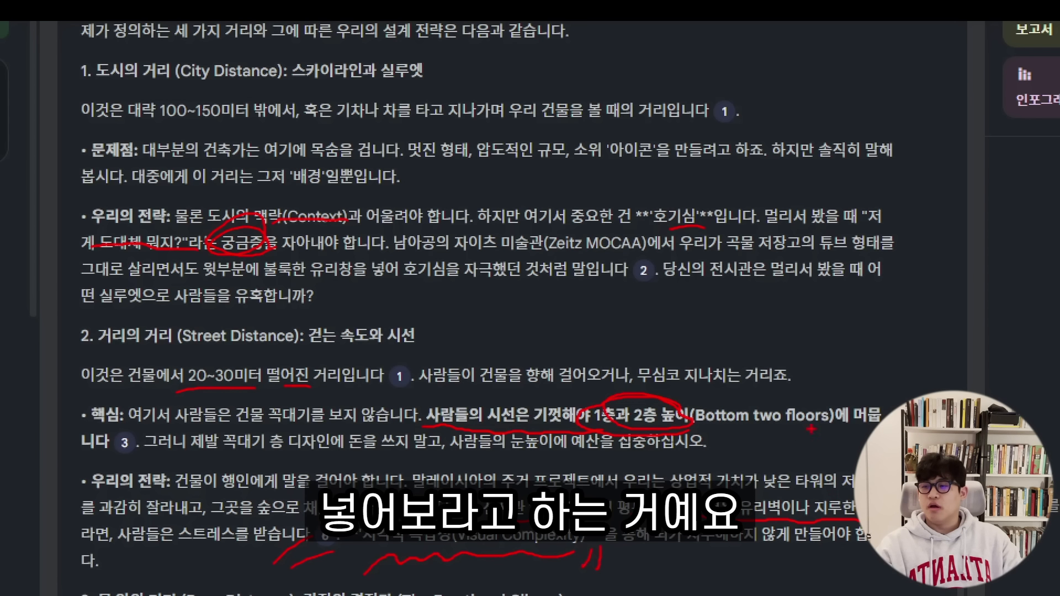
# - Read the Door Distance section, underlining 문 앞의 거리, 감정의 결정타, 엘리베이터 버튼 and 화장실 문고리, and circling 재료의 질감
pyautogui.scroll(-8, 497, 298)
pyautogui.moveTo(72, 163); pyautogui.dragTo(180, 166)
pyautogui.moveTo(291, 168); pyautogui.dragTo(362, 174)
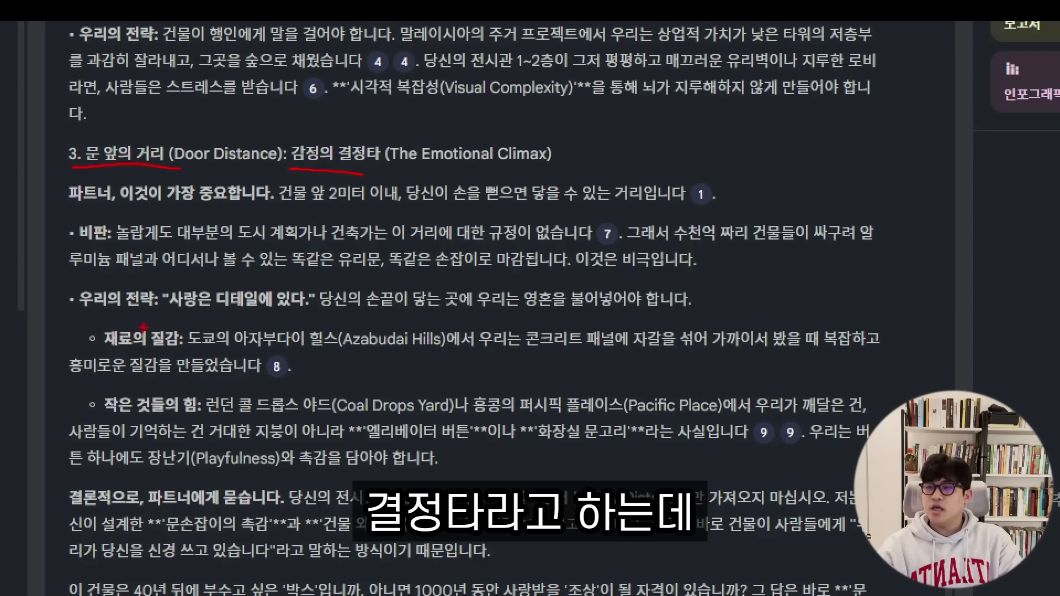
pyautogui.moveTo(192, 331)
pyautogui.mouseDown()
pyautogui.moveTo(88, 343)
pyautogui.moveTo(191, 347)
pyautogui.mouseUp()
pyautogui.moveTo(354, 442); pyautogui.dragTo(468, 440)
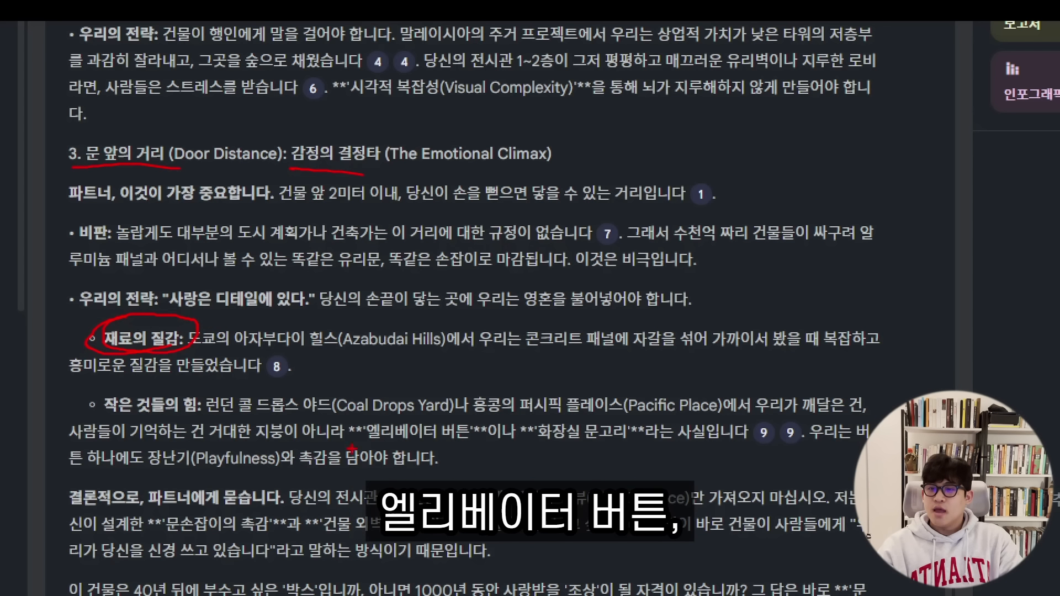
pyautogui.moveTo(545, 447); pyautogui.dragTo(649, 442)
pyautogui.moveTo(660, 451); pyautogui.dragTo(664, 448)
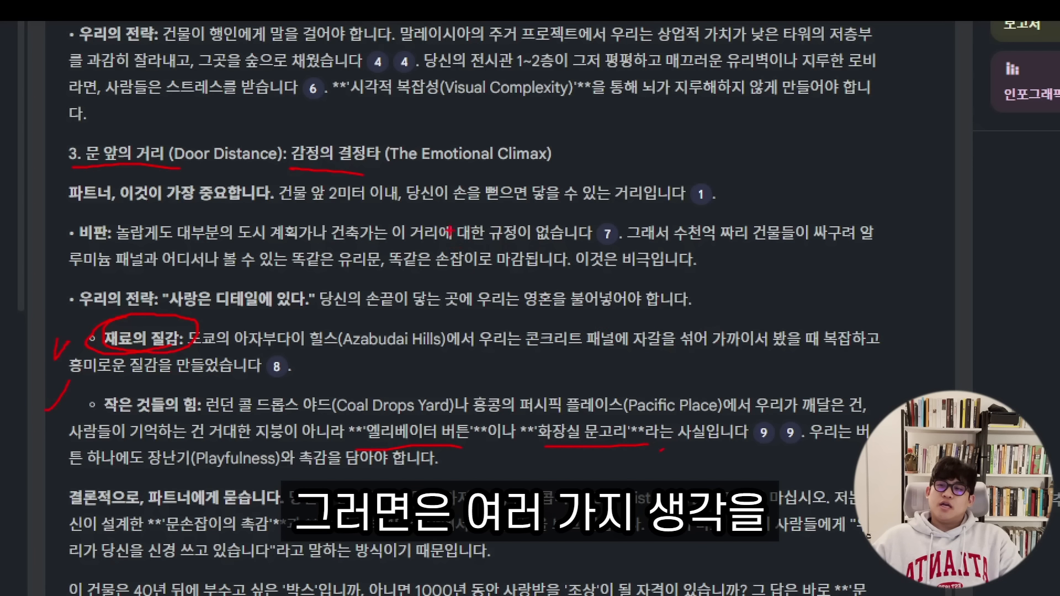
# - Sketch freehand strokes across the Door Distance section to illustrate its design ideas
pyautogui.moveTo(295, 255)
pyautogui.mouseDown()
pyautogui.moveTo(285, 330)
pyautogui.moveTo(348, 328)
pyautogui.moveTo(371, 240)
pyautogui.moveTo(407, 333)
pyautogui.mouseUp()
pyautogui.moveTo(439, 238); pyautogui.dragTo(486, 307)
pyautogui.moveTo(503, 247); pyautogui.dragTo(521, 293)
pyautogui.moveTo(682, 303)
pyautogui.mouseDown()
pyautogui.moveTo(663, 221)
pyautogui.moveTo(671, 155)
pyautogui.moveTo(658, 110)
pyautogui.mouseUp()
pyautogui.moveTo(717, 298)
pyautogui.mouseDown()
pyautogui.moveTo(772, 323)
pyautogui.moveTo(883, 295)
pyautogui.mouseUp()
pyautogui.moveTo(232, 345); pyautogui.dragTo(917, 334)
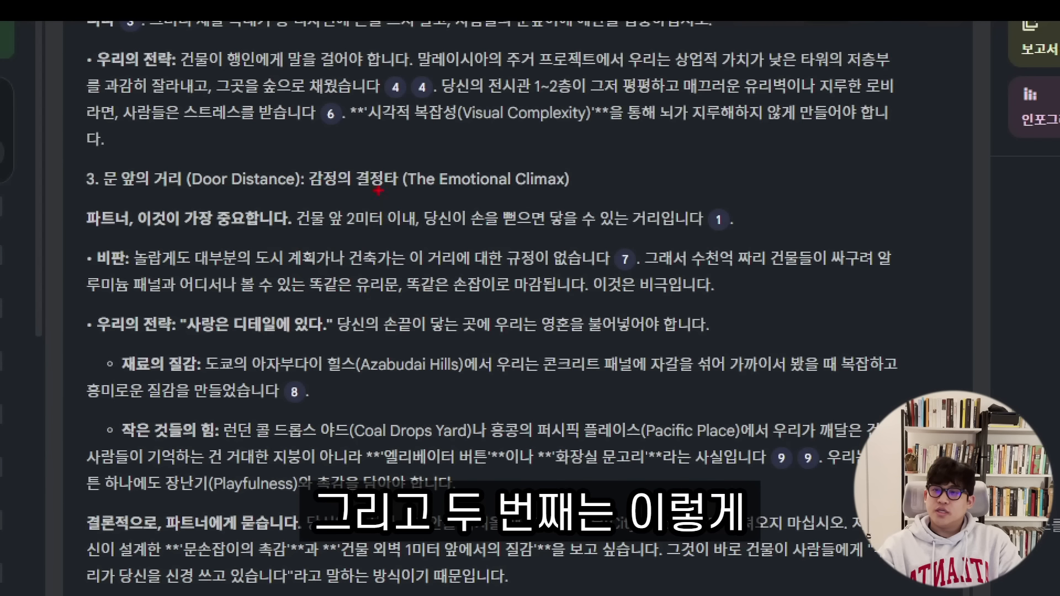
# - Sketch a rectangular building over the Door Distance section, hatch its lower band and draw an arrow toward its upper part
pyautogui.moveTo(378, 191)
pyautogui.mouseDown()
pyautogui.moveTo(392, 442)
pyautogui.moveTo(606, 411)
pyautogui.mouseUp()
pyautogui.moveTo(384, 137)
pyautogui.mouseDown()
pyautogui.moveTo(419, 136)
pyautogui.moveTo(578, 401)
pyautogui.mouseUp()
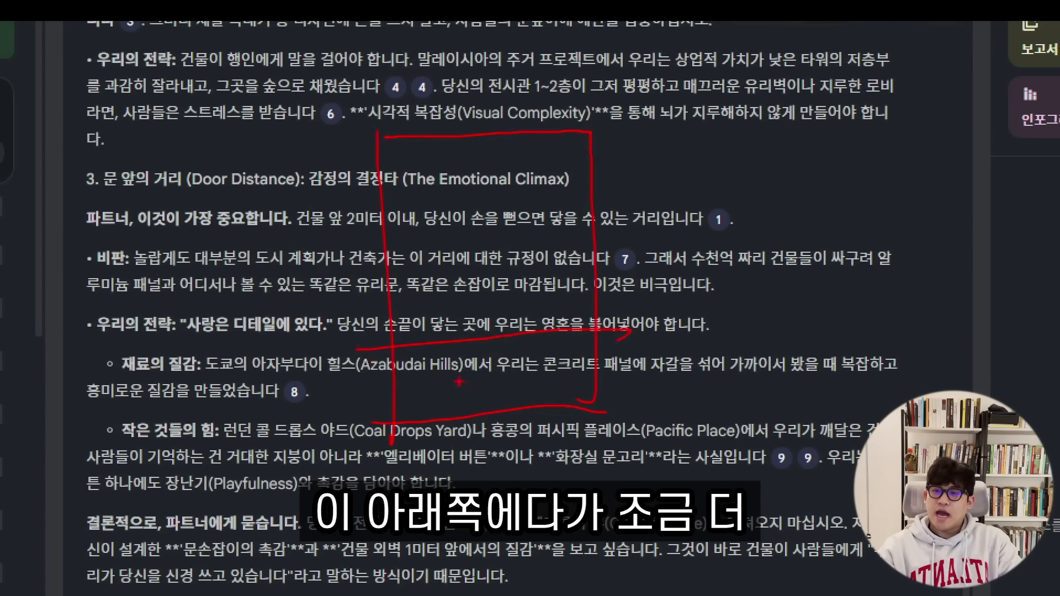
pyautogui.moveTo(375, 363)
pyautogui.mouseDown()
pyautogui.moveTo(447, 338)
pyautogui.moveTo(629, 332)
pyautogui.mouseUp()
pyautogui.moveTo(488, 398)
pyautogui.mouseDown()
pyautogui.moveTo(580, 331)
pyautogui.moveTo(591, 395)
pyautogui.mouseUp()
pyautogui.moveTo(403, 409); pyautogui.dragTo(472, 378)
pyautogui.moveTo(701, 226)
pyautogui.mouseDown()
pyautogui.moveTo(753, 241)
pyautogui.moveTo(641, 228)
pyautogui.mouseUp()
pyautogui.moveTo(680, 195); pyautogui.dragTo(691, 245)
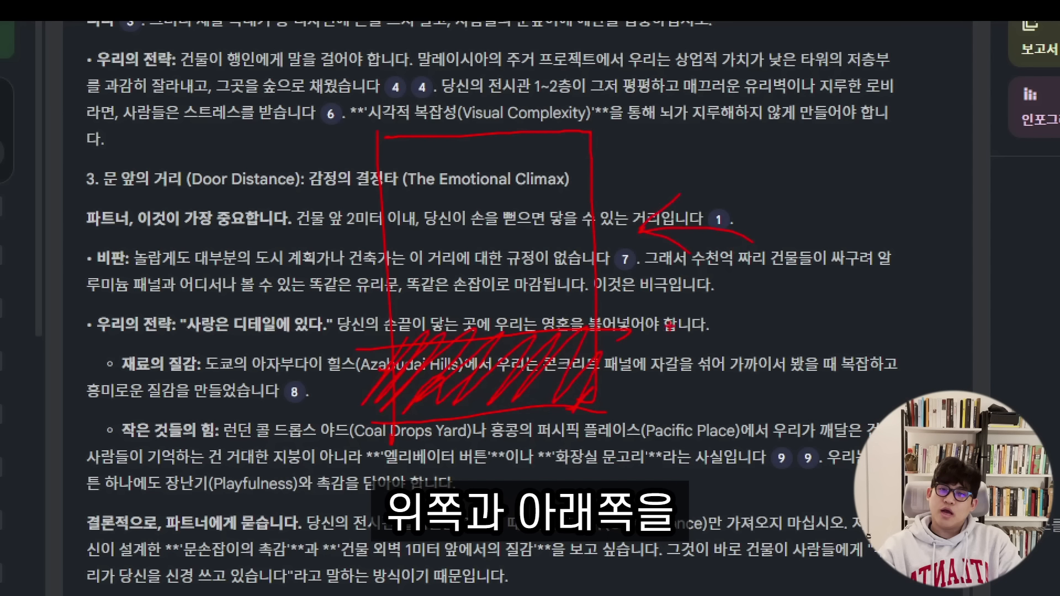
# - Add an arrow toward the hatched lower band, a circled 2 and another circled number with an arrow, and erase the whole sketch
pyautogui.moveTo(734, 340); pyautogui.dragTo(638, 386)
pyautogui.moveTo(670, 351); pyautogui.dragTo(650, 381)
pyautogui.moveTo(798, 221)
pyautogui.mouseDown()
pyautogui.moveTo(811, 263)
pyautogui.moveTo(878, 259)
pyautogui.moveTo(862, 210)
pyautogui.mouseUp()
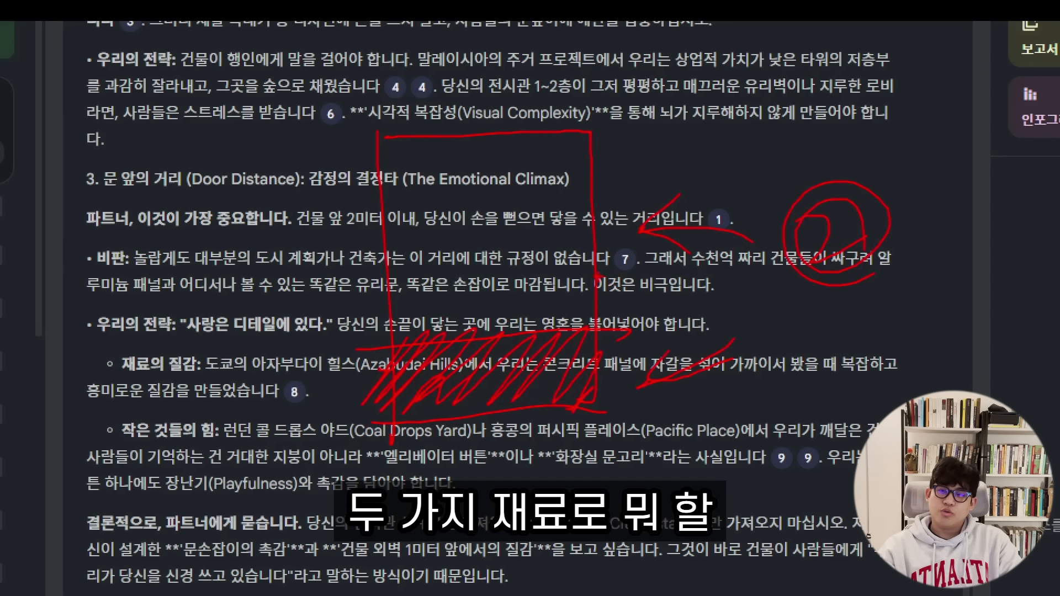
pyautogui.moveTo(306, 390)
pyautogui.mouseDown()
pyautogui.moveTo(326, 393)
pyautogui.moveTo(314, 436)
pyautogui.mouseUp()
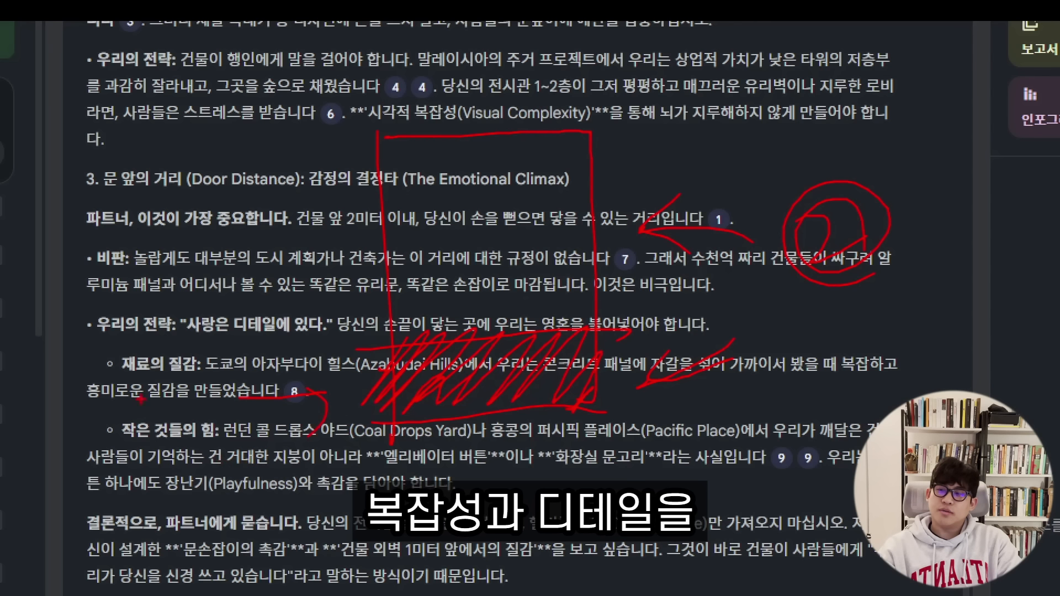
pyautogui.moveTo(151, 412); pyautogui.dragTo(198, 475)
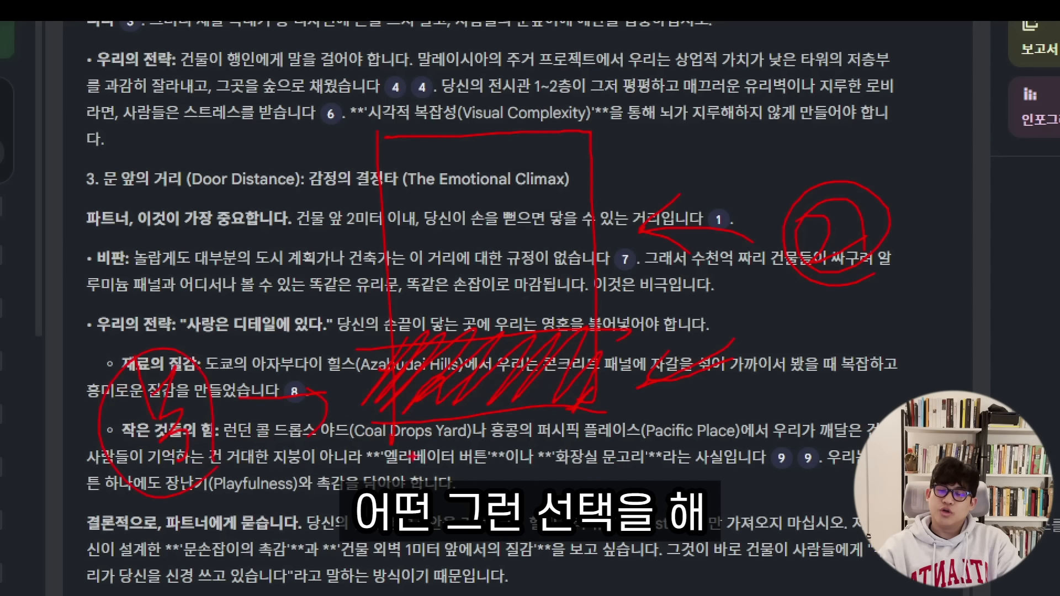
pyautogui.press('e')
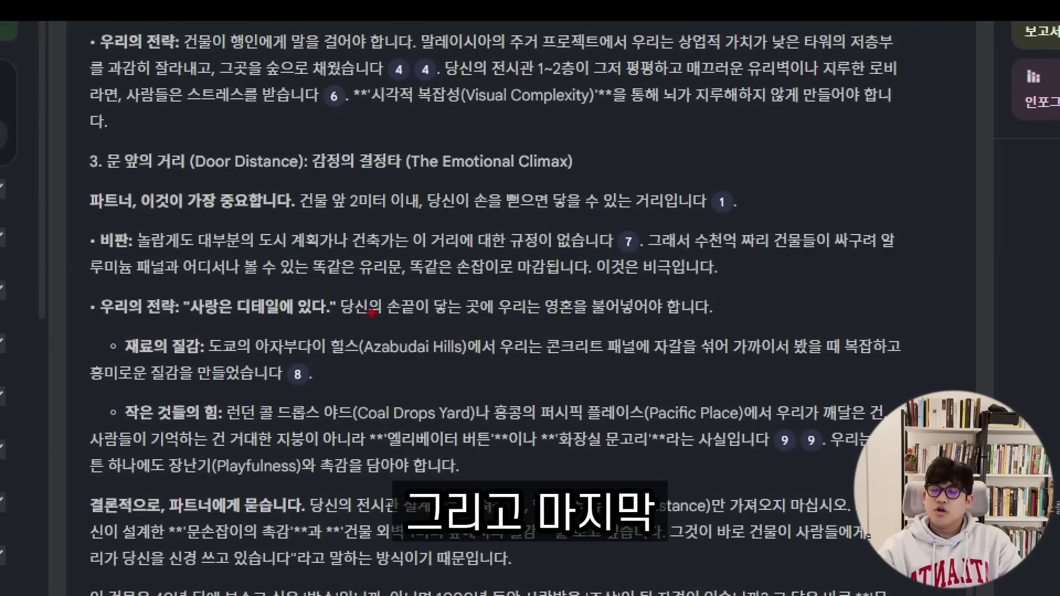
# - Handwrite a short note over the 비판 item, sketch lines and circles beside it, and leave the annotation mode
pyautogui.moveTo(364, 255)
pyautogui.mouseDown()
pyautogui.moveTo(357, 281)
pyautogui.moveTo(401, 293)
pyautogui.mouseUp()
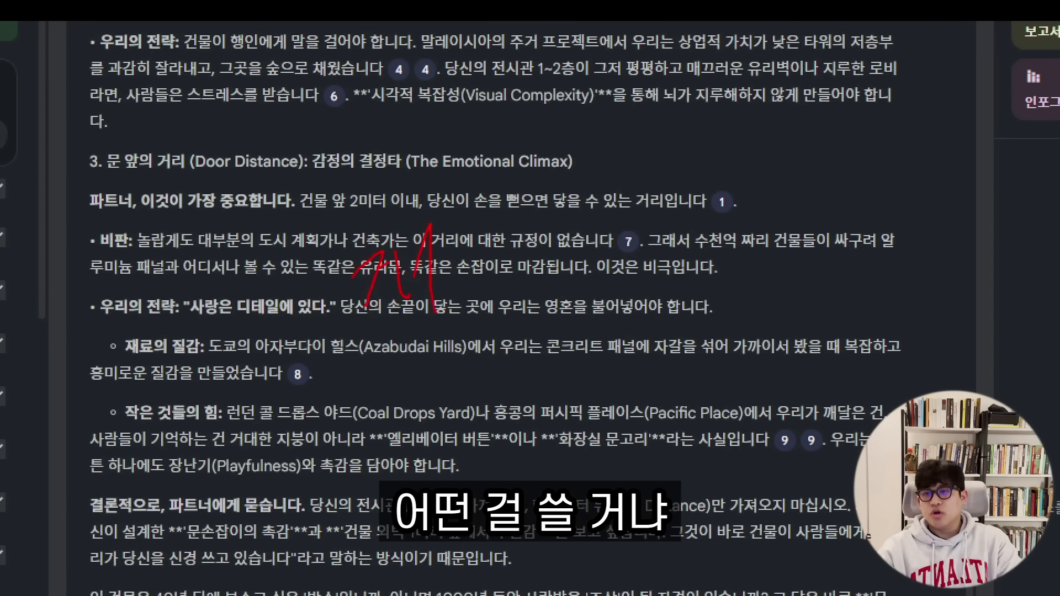
pyautogui.moveTo(430, 224); pyautogui.dragTo(440, 323)
pyautogui.moveTo(450, 243); pyautogui.dragTo(500, 288)
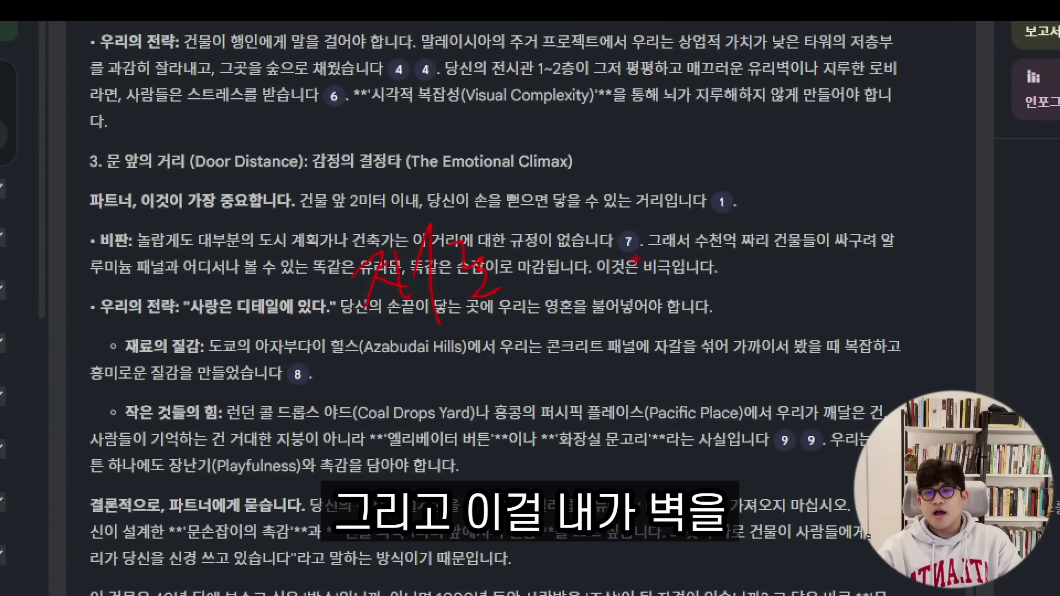
pyautogui.moveTo(578, 188)
pyautogui.mouseDown()
pyautogui.moveTo(718, 243)
pyautogui.moveTo(674, 304)
pyautogui.moveTo(762, 235)
pyautogui.moveTo(643, 352)
pyautogui.moveTo(679, 270)
pyautogui.moveTo(773, 227)
pyautogui.moveTo(776, 259)
pyautogui.mouseUp()
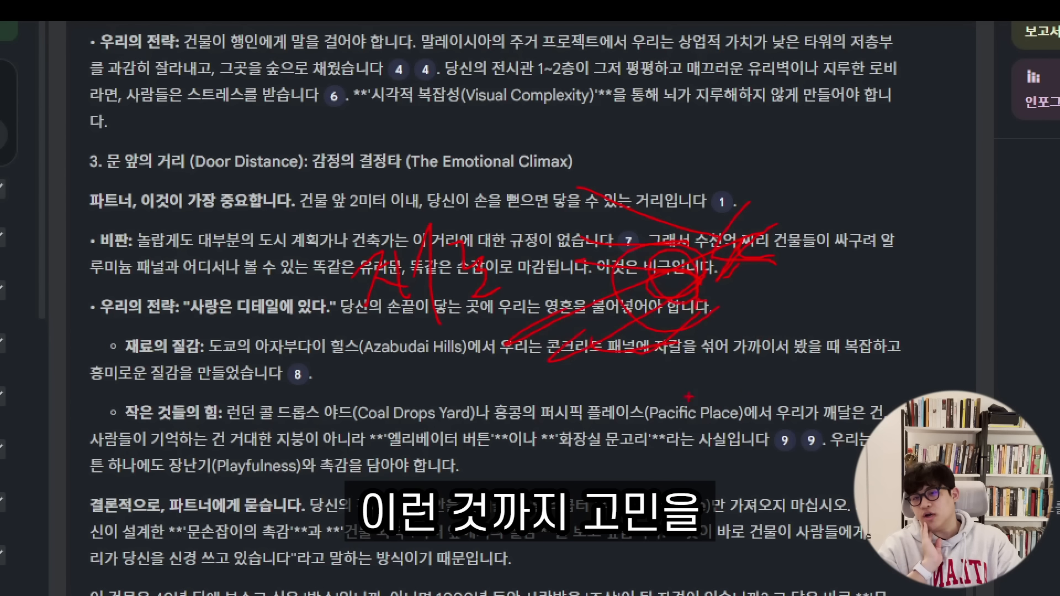
pyautogui.moveTo(709, 375)
pyautogui.mouseDown()
pyautogui.moveTo(740, 417)
pyautogui.moveTo(823, 365)
pyautogui.mouseUp()
pyautogui.press('Escape')
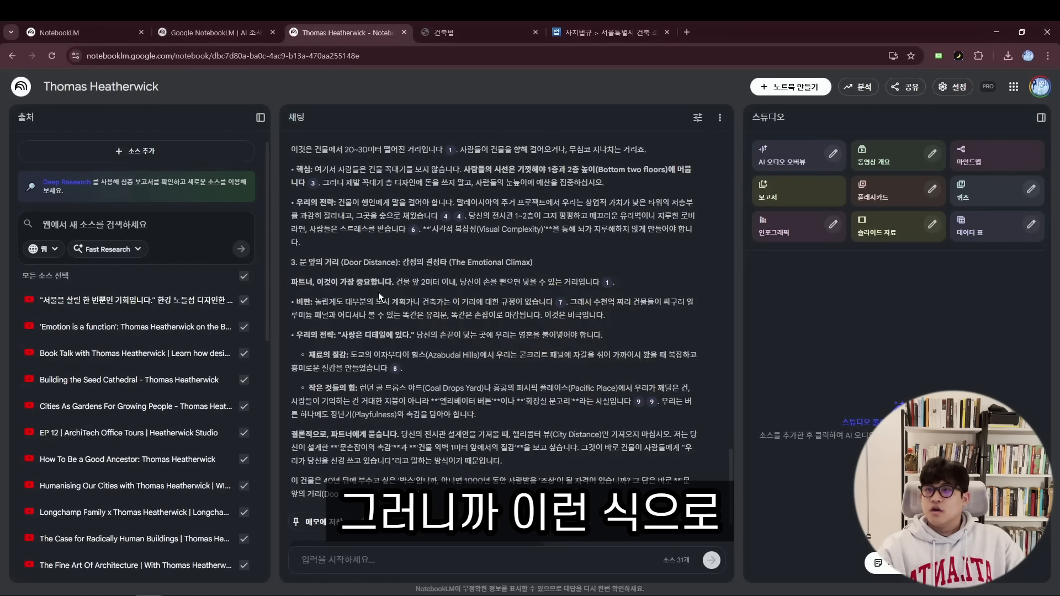
# - Annotate the full notebook view with two circled handwritten labels for the architects Heatherwick and BIG over the chat answer
pyautogui.hotkey('ctrl', '2')
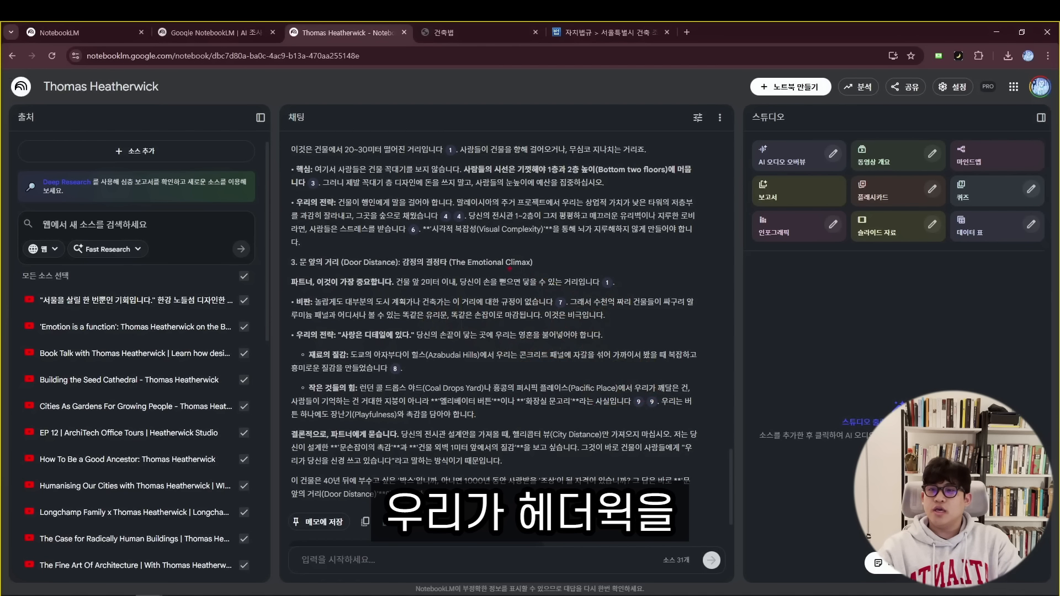
pyautogui.moveTo(509, 269); pyautogui.dragTo(488, 245)
pyautogui.moveTo(519, 263); pyautogui.dragTo(467, 307)
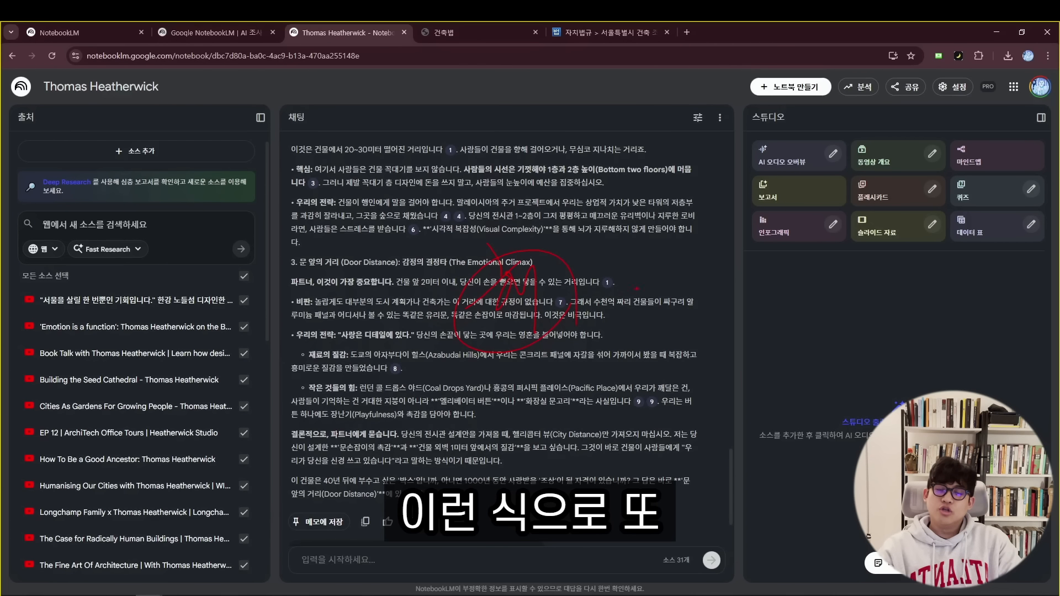
pyautogui.moveTo(624, 272); pyautogui.dragTo(627, 290)
pyautogui.moveTo(648, 276); pyautogui.dragTo(655, 301)
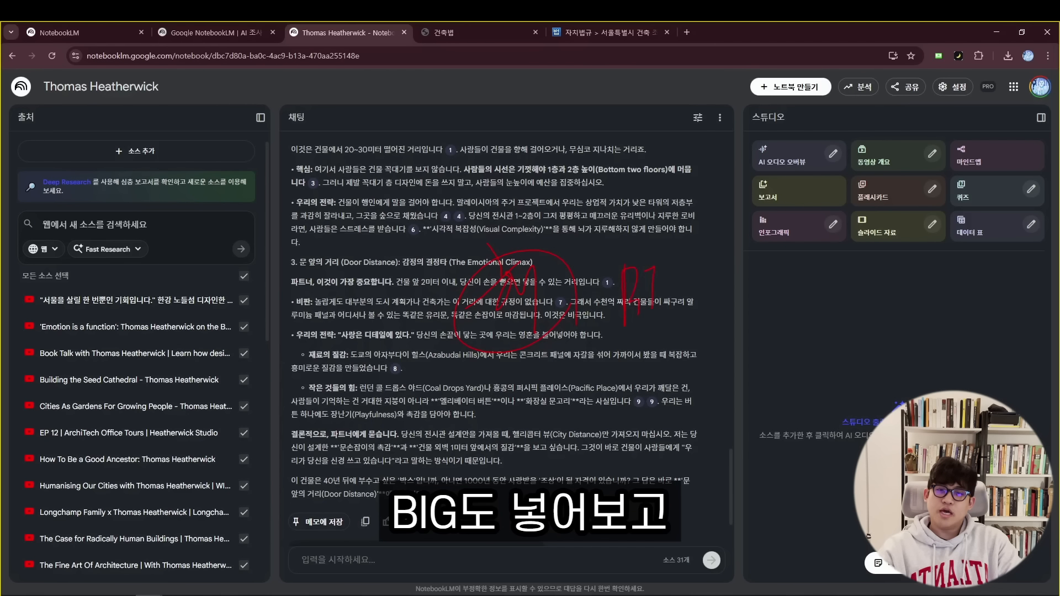
pyautogui.moveTo(635, 266); pyautogui.dragTo(676, 337)
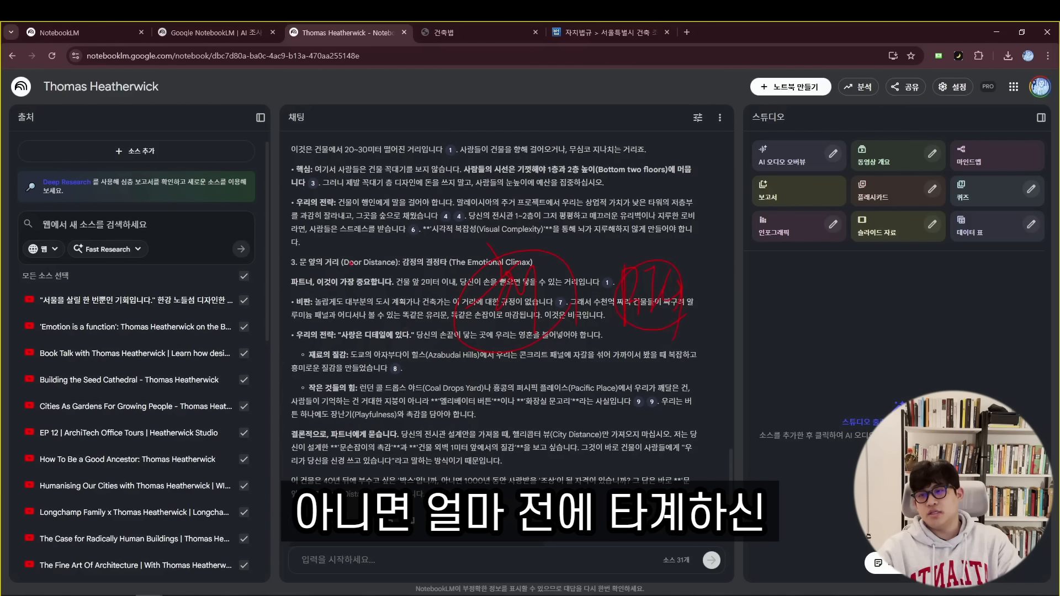
# - Handwrite and circle a label for Frank Gehry, link the architects and sources with strokes, and clear the annotations
pyautogui.moveTo(320, 197); pyautogui.dragTo(339, 219)
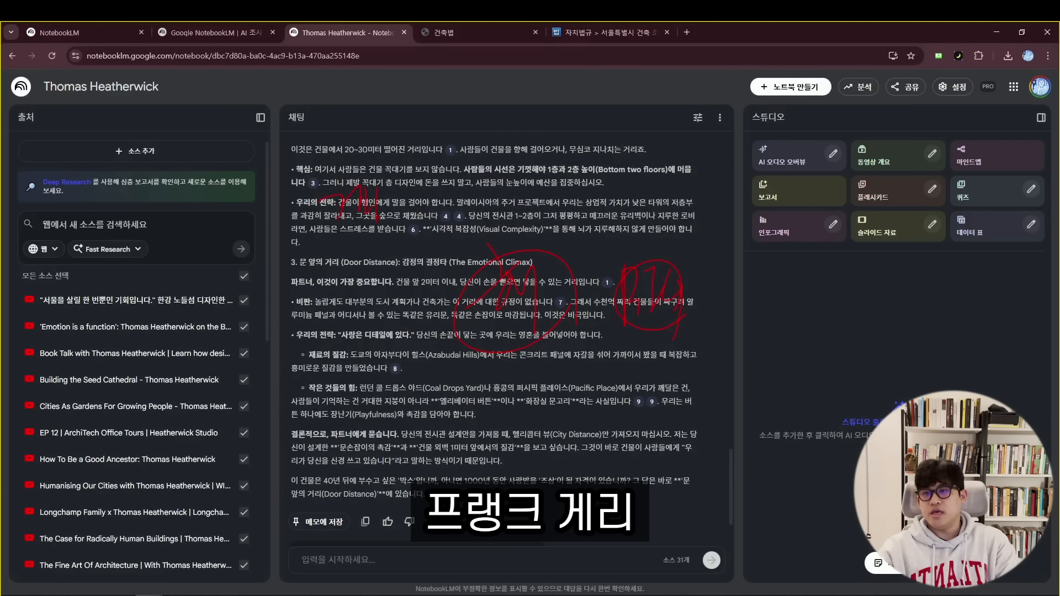
pyautogui.moveTo(390, 191); pyautogui.dragTo(337, 235)
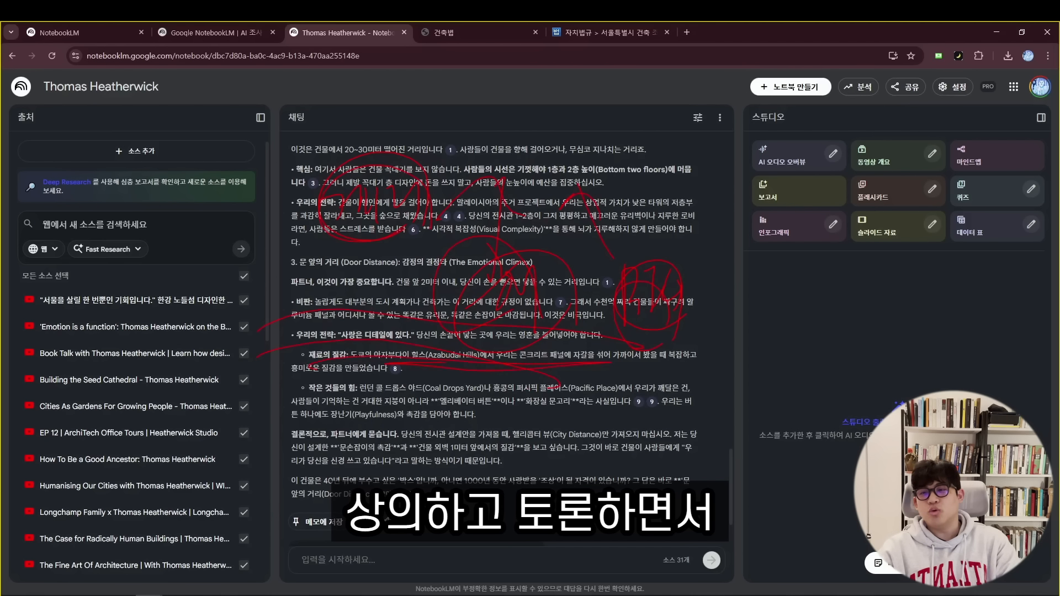
pyautogui.moveTo(805, 302); pyautogui.dragTo(813, 337)
pyautogui.moveTo(818, 308); pyautogui.dragTo(825, 336)
pyautogui.moveTo(836, 298)
pyautogui.mouseDown()
pyautogui.moveTo(843, 349)
pyautogui.moveTo(835, 350)
pyautogui.mouseUp()
pyautogui.press('Escape')
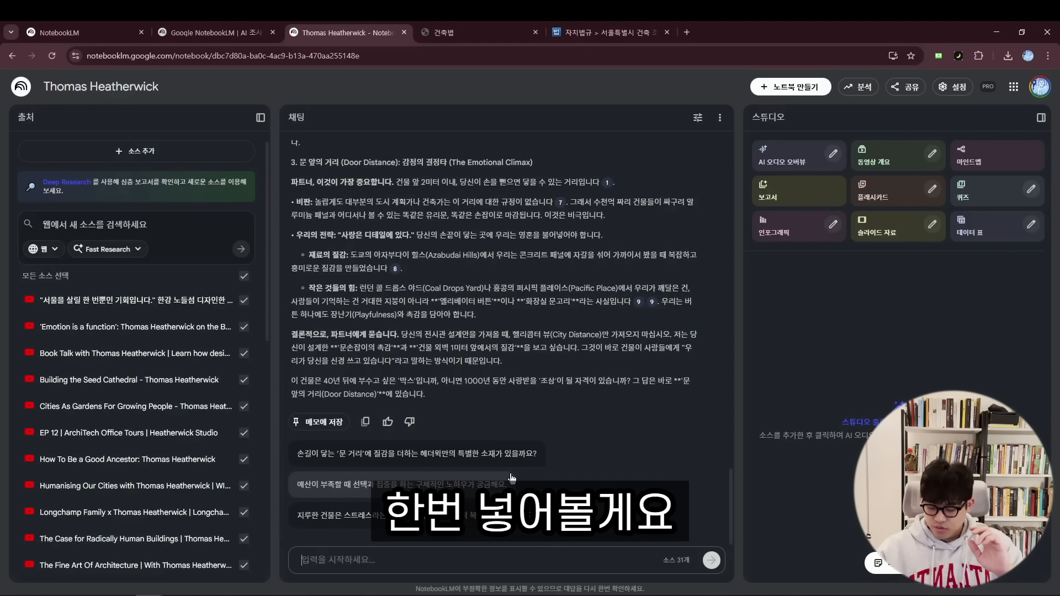
# - Draft a chat prompt opening with "대지에 처음 들어갔을 때 바로 옆에있는 하천이 너무 아름다웠어, 도로에서 하천으로 내려가는 길이 있었는데,"
pyautogui.write('대지에 처음 들어갔을 때 ㅏ')
pyautogui.write(' 바로 옆에이')
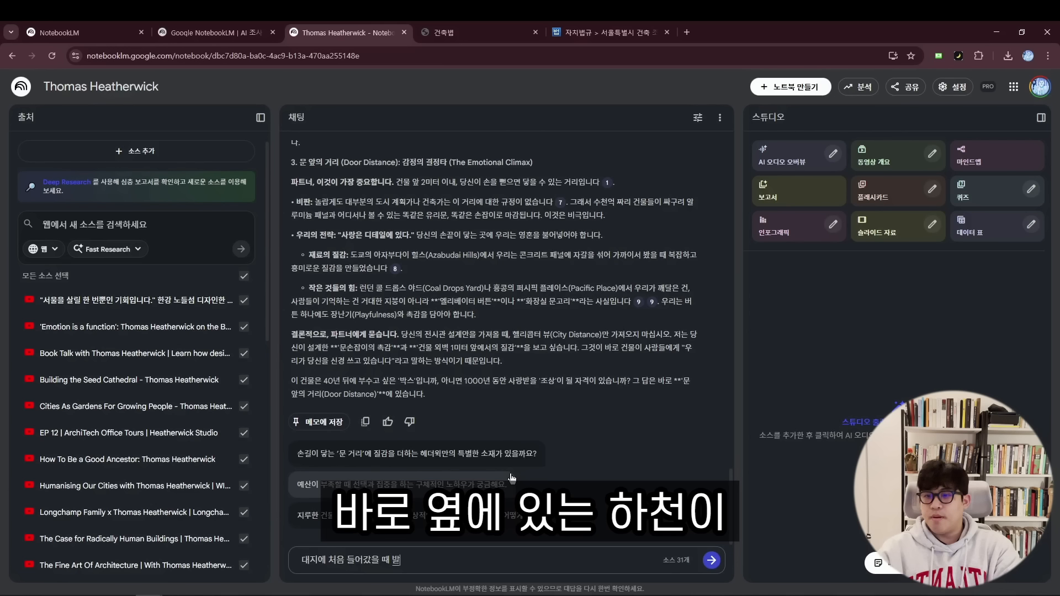
pyautogui.write('는 하천이 너')
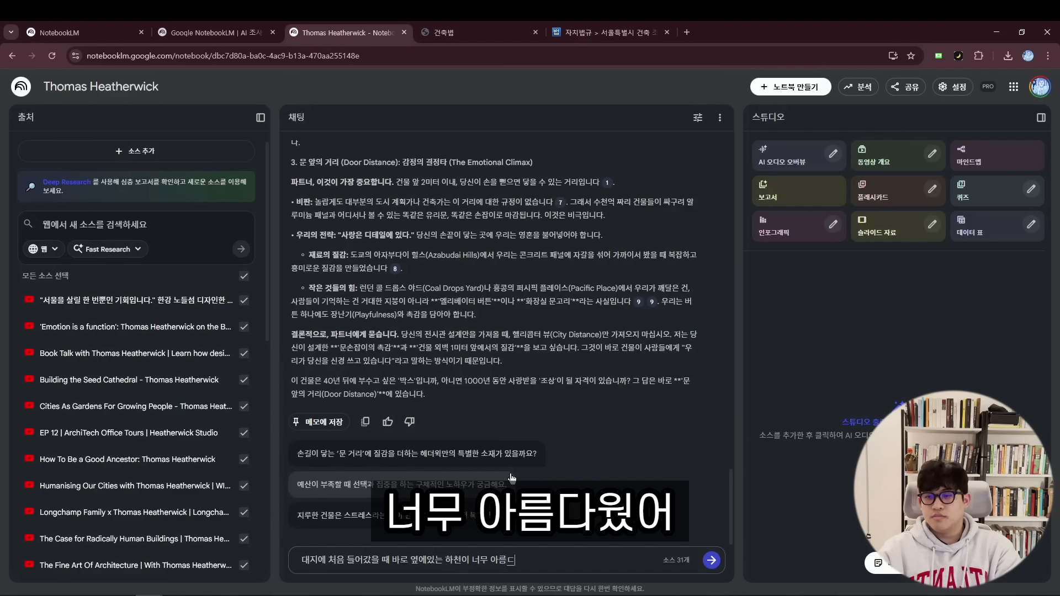
pyautogui.write('무 아름다웠어, 도로에서 하천으로')
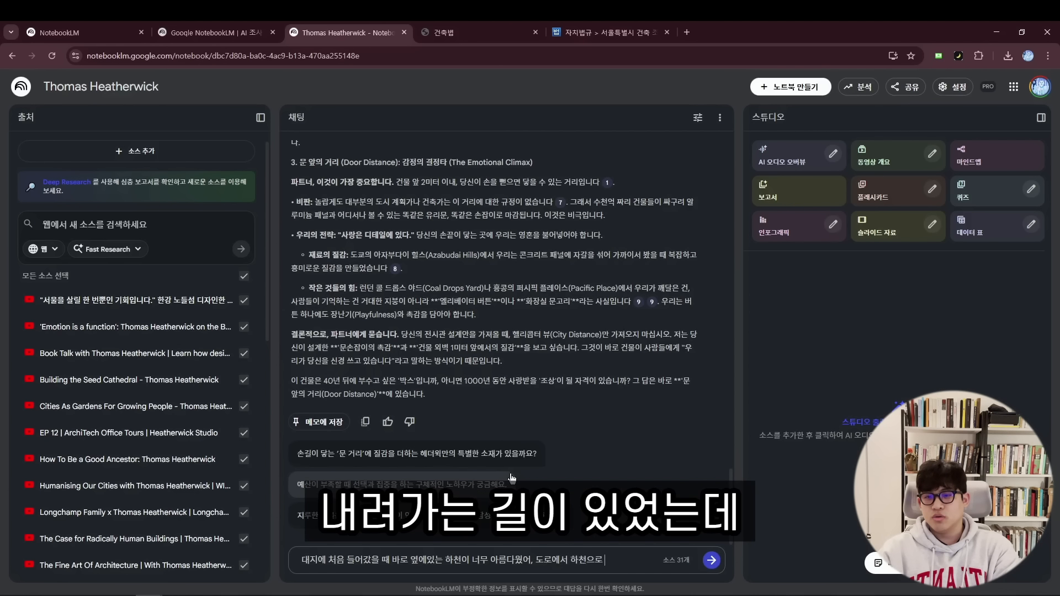
pyautogui.write(' 내려가는 길이 있어')
pyautogui.write('는데,')
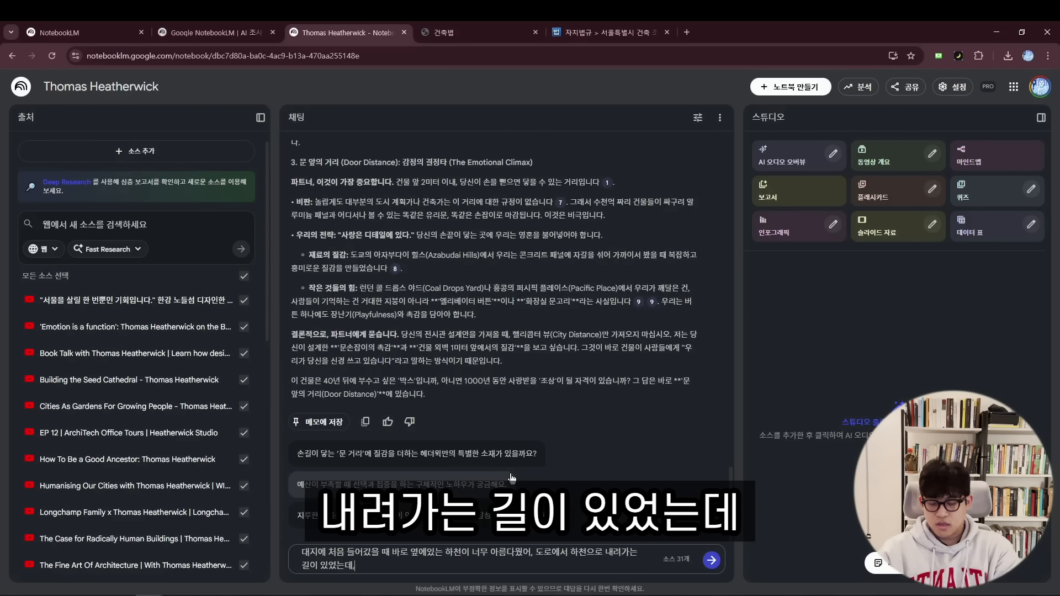
# - Extend the draft, moving it into Notepad: the exhibition hall must not block the path, so try 지중건축 that people can use instead of building above ground
pyautogui.write(' 내 전시관이 들어서면서 그')
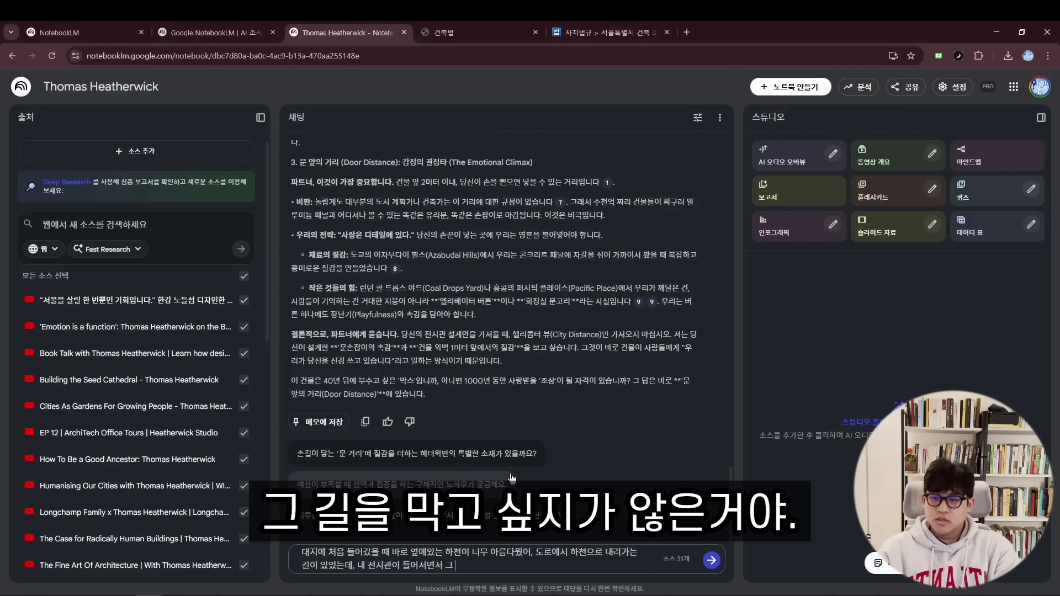
pyautogui.write(' 길을 막고싶지가 않은거야. 글')
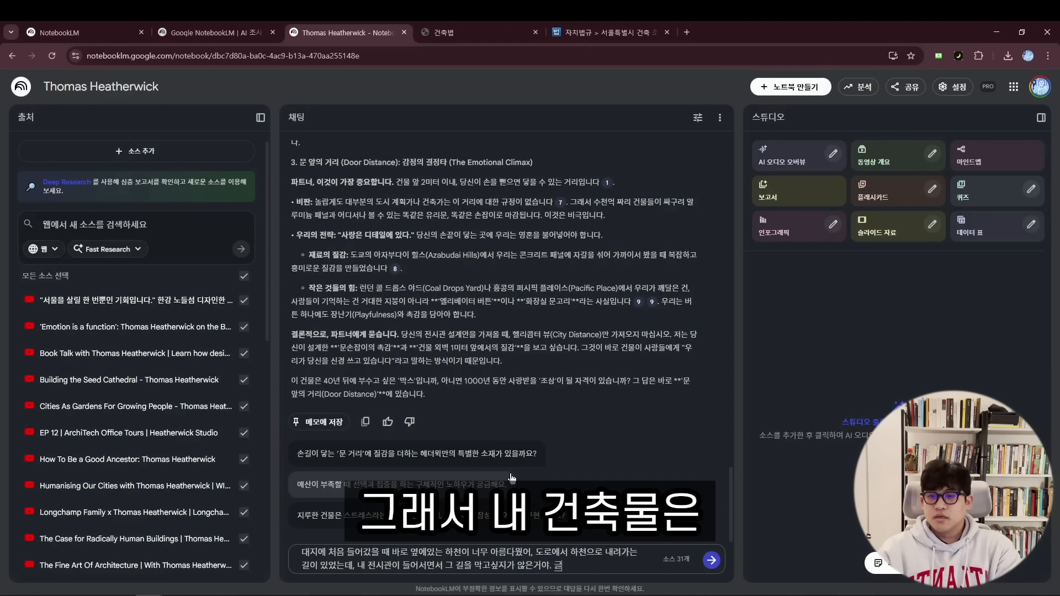
pyautogui.write('래서 내 건축물을 지상에')
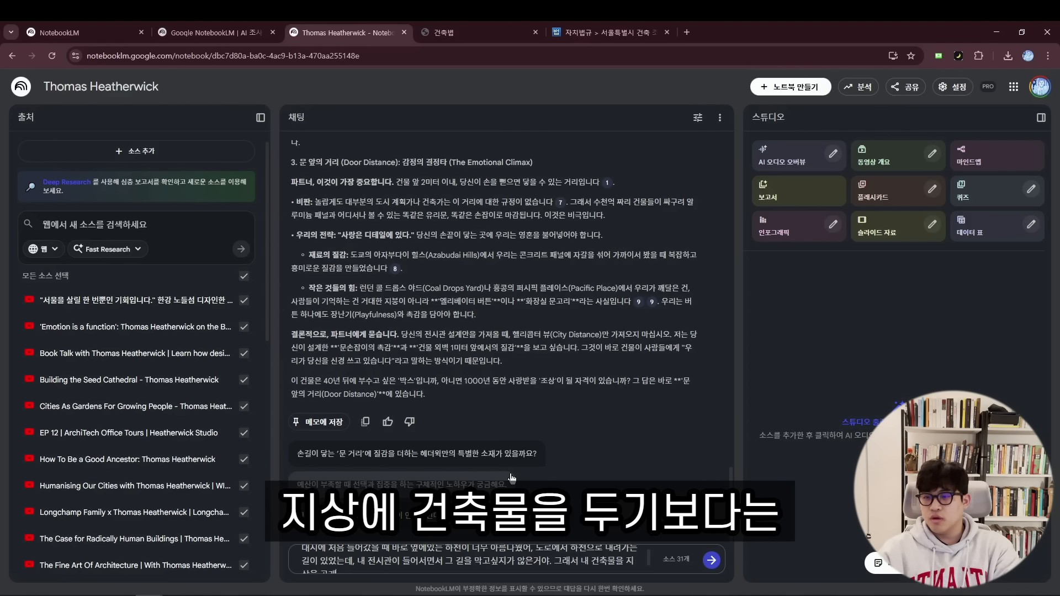
pyautogui.write('건축물을 두기보다는 사람ㄷ')
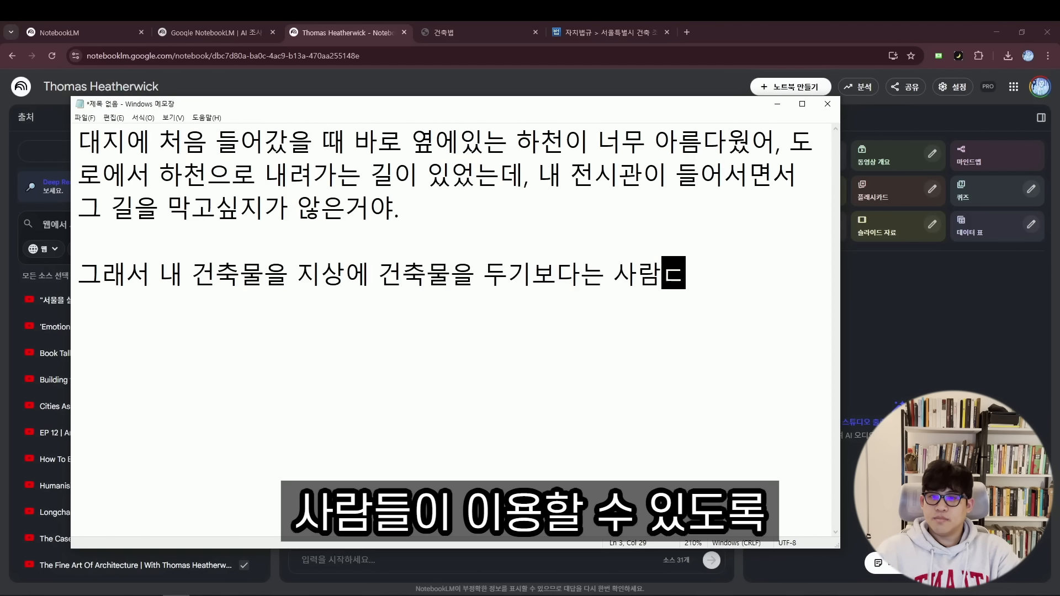
pyautogui.write('들이 이용할 수 있도록 지중')
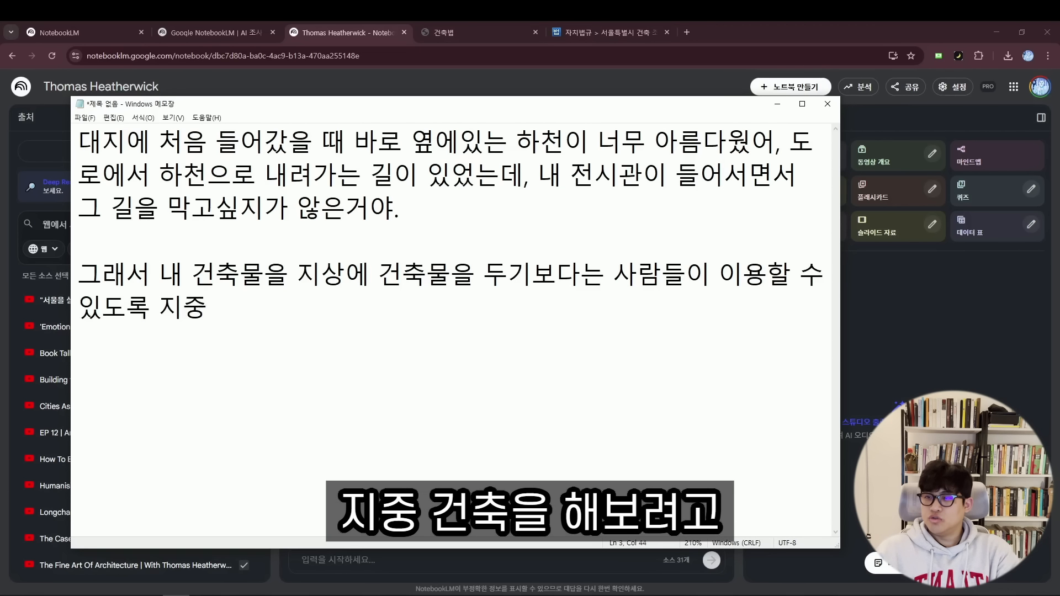
pyautogui.write('건축을 해보려고,')
# - Add a final paragraph: "전시관은 지하에 배치하고, 건축물의 지붕에 잔디를 깔아서, 대지 바로 옆에있는 하천을 조망할 수 있는 전망대로 사용하고싶어."
pyautogui.press('Return')
pyautogui.press('Return')
pyautogui.write('전시')
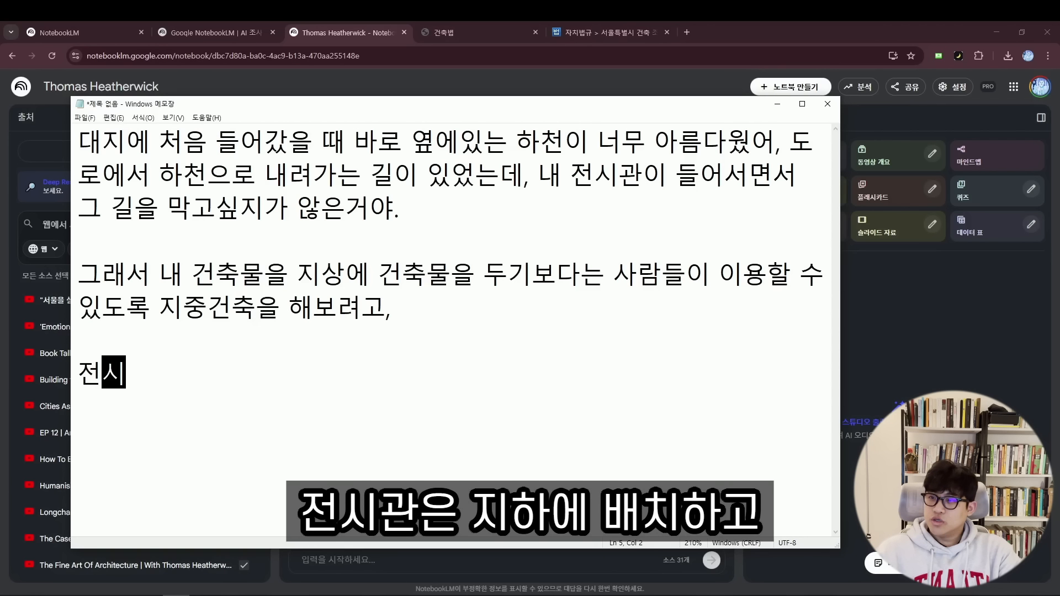
pyautogui.write('관은 지하에 배치하고, 건ㅊ')
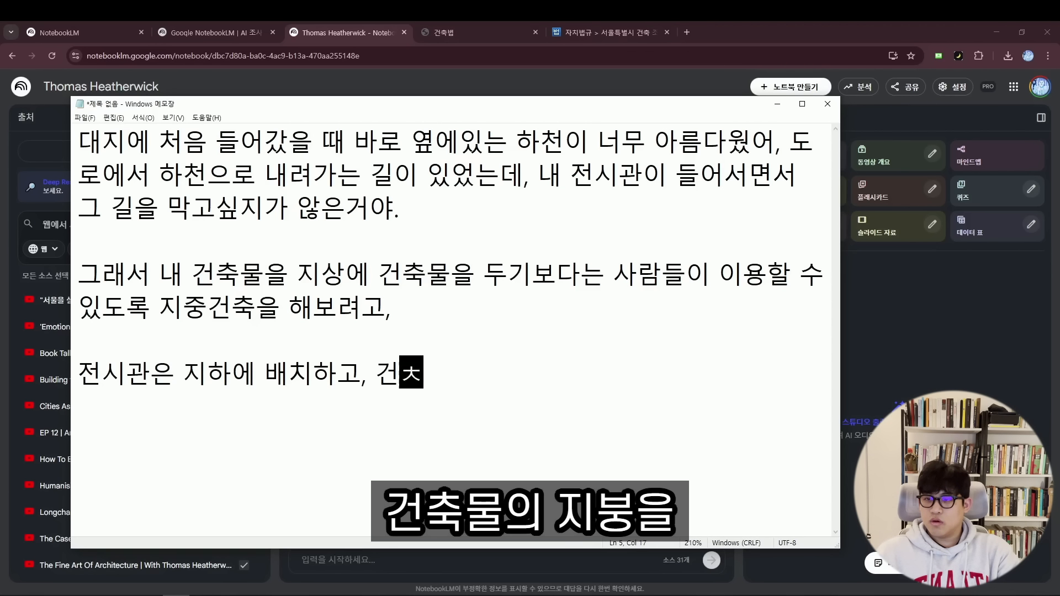
pyautogui.write('축물의 지붕에 잔디를 ㄲ')
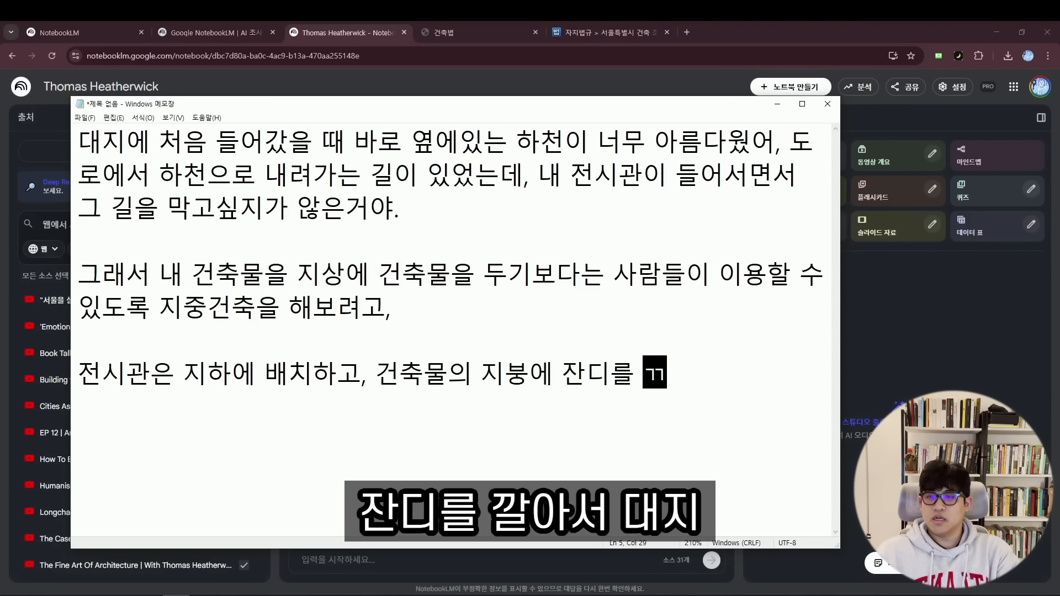
pyautogui.write('깔아서, 대지 바로 옆에있는 하')
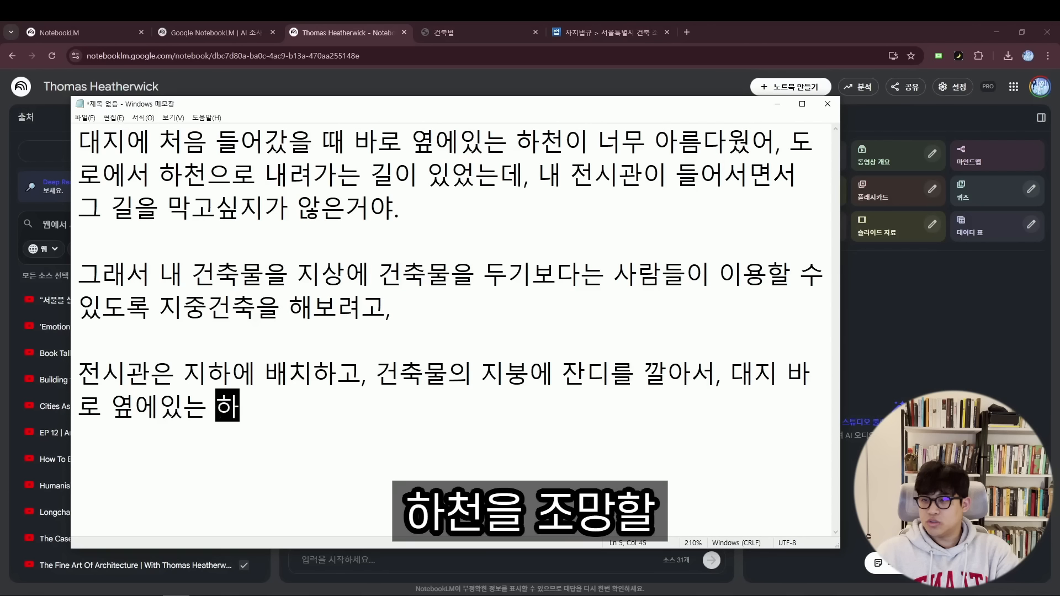
pyautogui.write('천을 조망할 수 있는 전마')
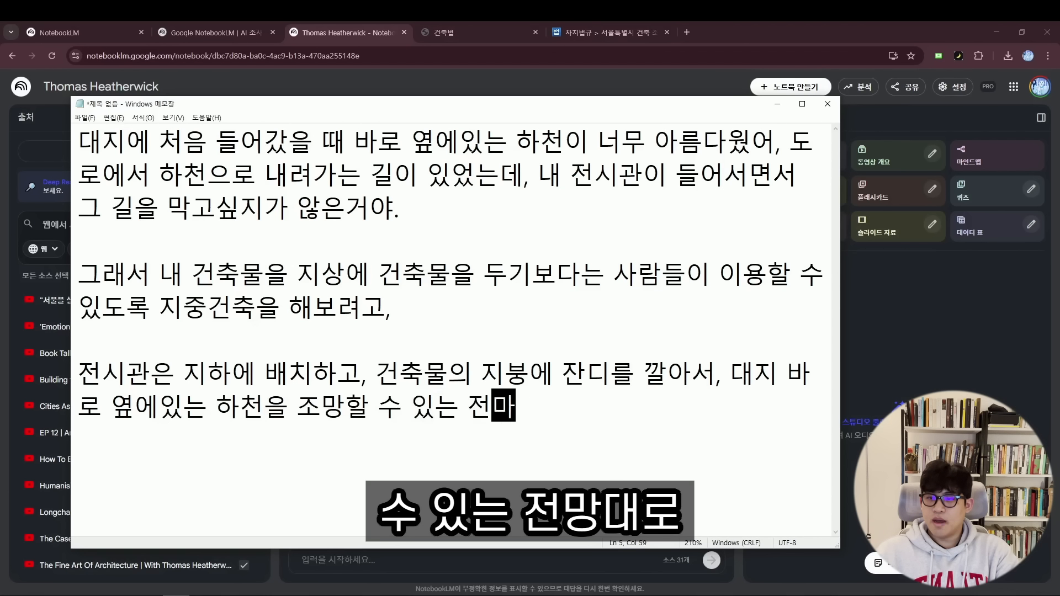
pyautogui.write('망대로 사용하고싶어.')
# - Copy the whole note into the NotebookLM chat, append "이 아이디어에 대해서 평가하고, 설계를 발전시켜보자.", and send the prompt
pyautogui.hotkey('ctrl', 'a')
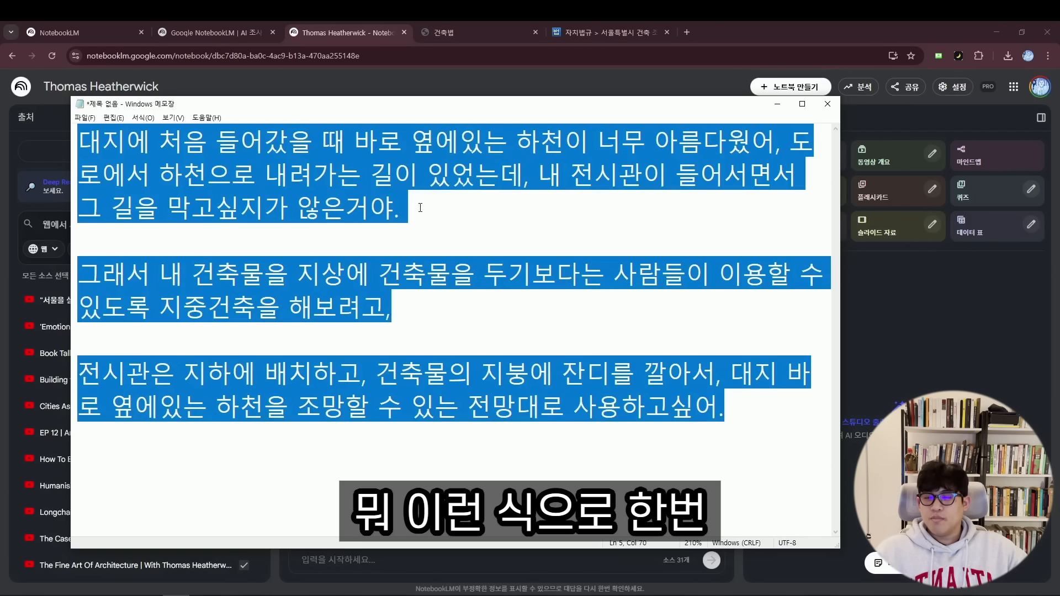
pyautogui.hotkey('ctrl', 'c')
pyautogui.click(455, 565)
pyautogui.hotkey('ctrl', 'v')
pyautogui.hotkey('shift', 'Return')
pyautogui.hotkey('shift', 'Return')
pyautogui.hotkey('shift', 'Return')
pyautogui.write('이 앱')
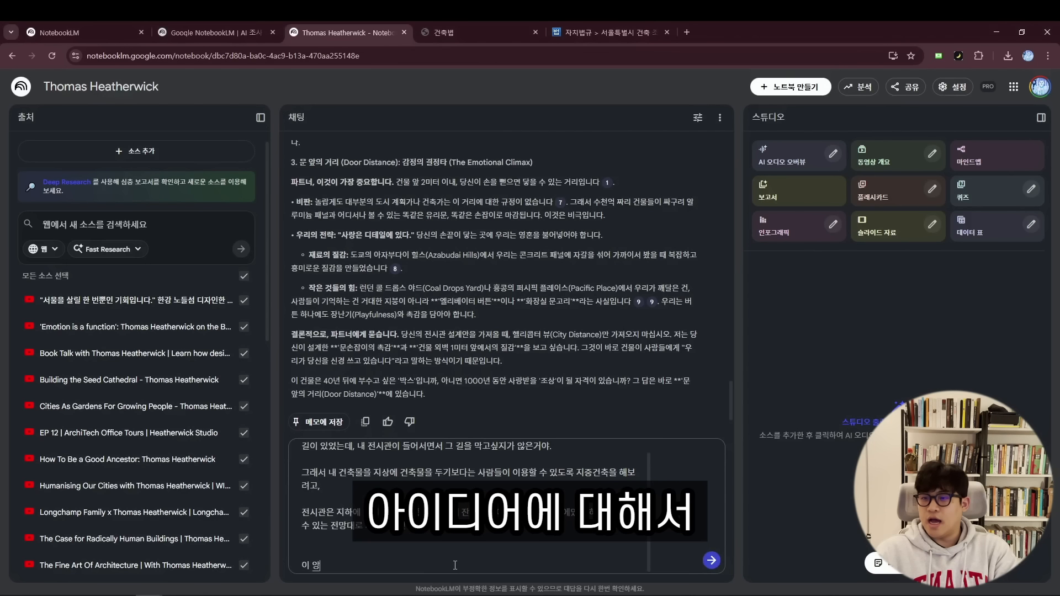
pyautogui.write('이디어에 대해서 평가하고, ㅅ')
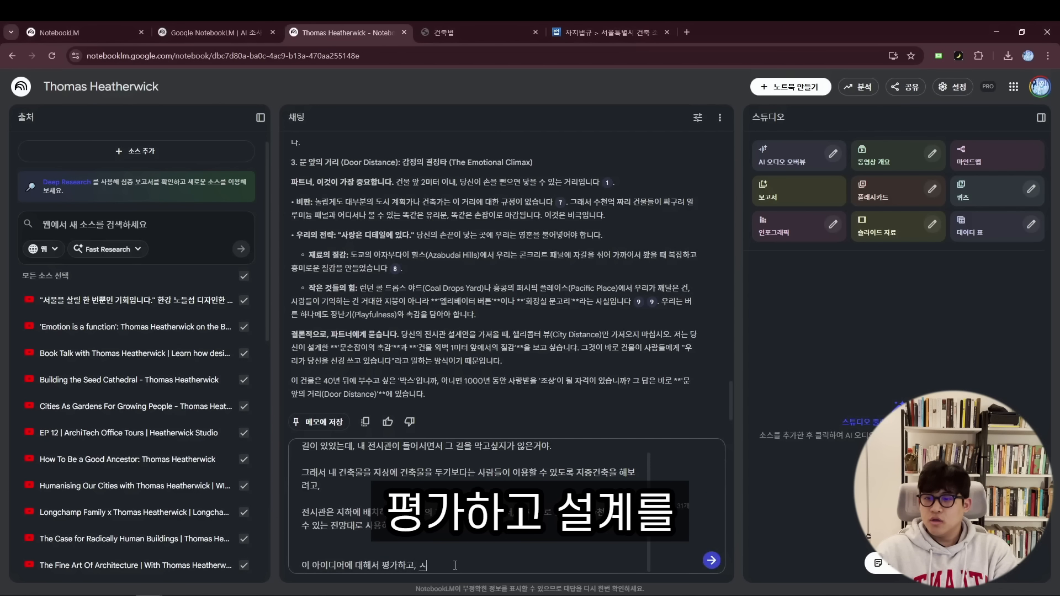
pyautogui.write('설계를 발전시켜보자.')
pyautogui.press('Return')
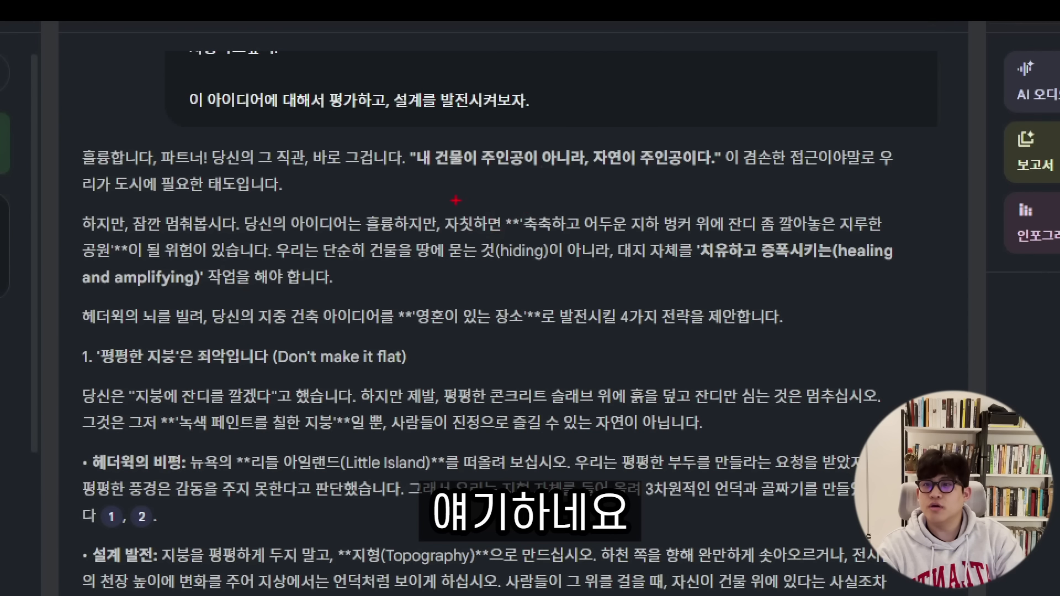
# - Underline and circle key phrases in the answer's first two paragraphs, from 자연이 주인공이다 through 대지 자체를 to 치유하고 증폭시키는
pyautogui.moveTo(593, 174); pyautogui.dragTo(776, 173)
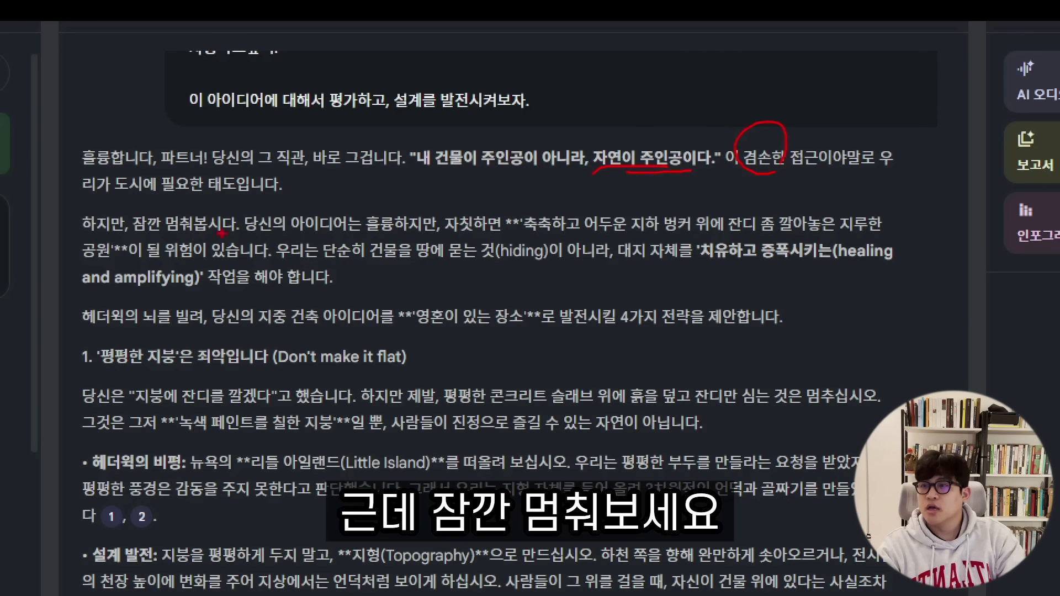
pyautogui.moveTo(532, 242); pyautogui.dragTo(568, 241)
pyautogui.moveTo(604, 243); pyautogui.dragTo(628, 243)
pyautogui.moveTo(660, 242); pyautogui.dragTo(675, 240)
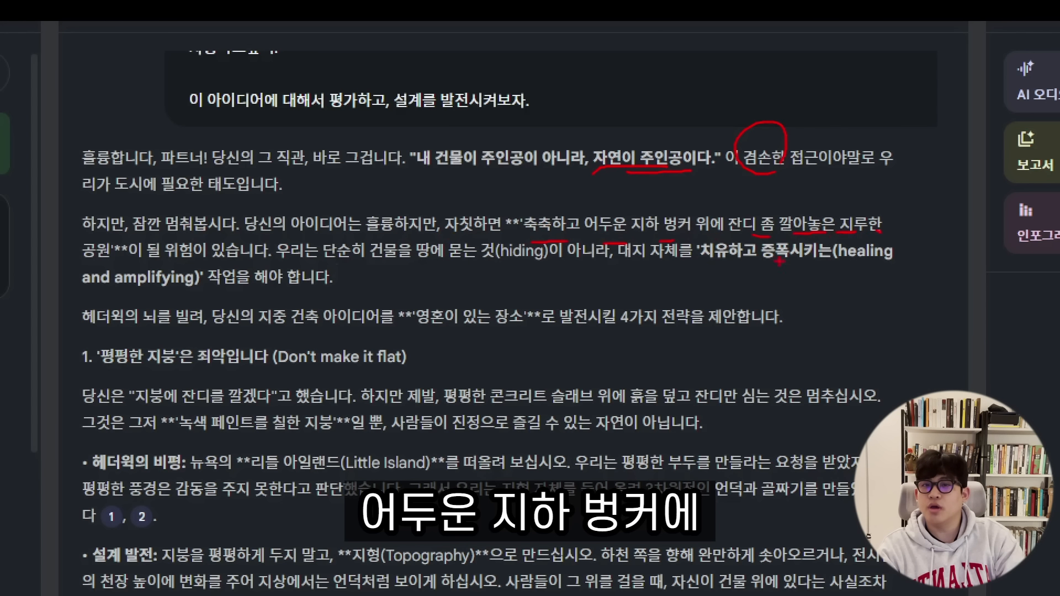
pyautogui.moveTo(83, 266); pyautogui.dragTo(107, 264)
pyautogui.moveTo(627, 229)
pyautogui.mouseDown()
pyautogui.moveTo(685, 271)
pyautogui.moveTo(828, 257)
pyautogui.mouseUp()
pyautogui.moveTo(734, 268); pyautogui.dragTo(798, 275)
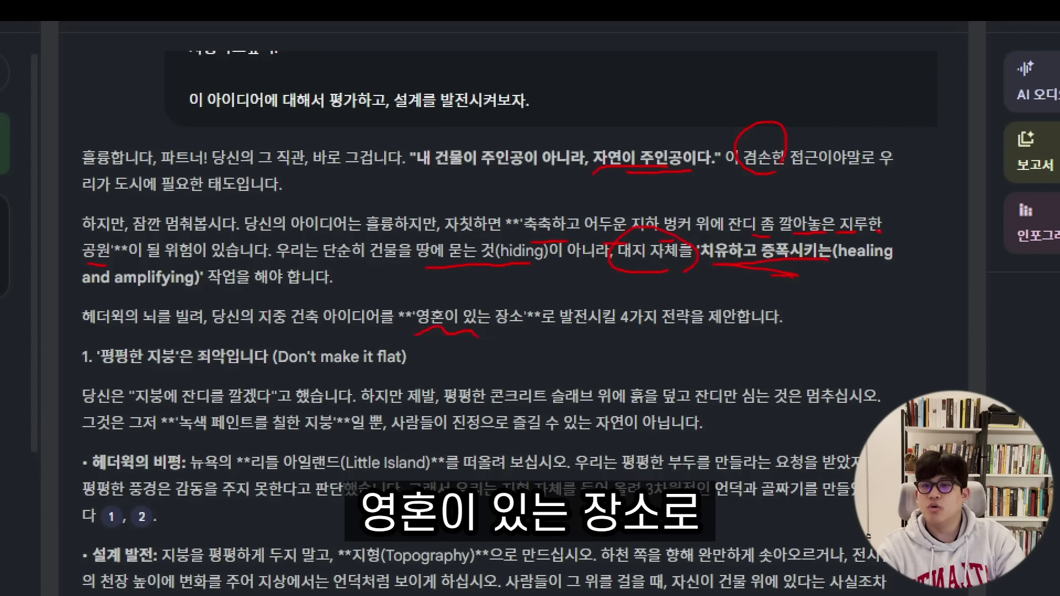
# - Underline 영혼이 있는 장소, circle 4가지 전략, and underline the flat-roof heading and key words in the paragraph beneath it
pyautogui.moveTo(417, 333); pyautogui.dragTo(549, 330)
pyautogui.moveTo(635, 309); pyautogui.dragTo(691, 301)
pyautogui.moveTo(91, 366); pyautogui.dragTo(100, 364)
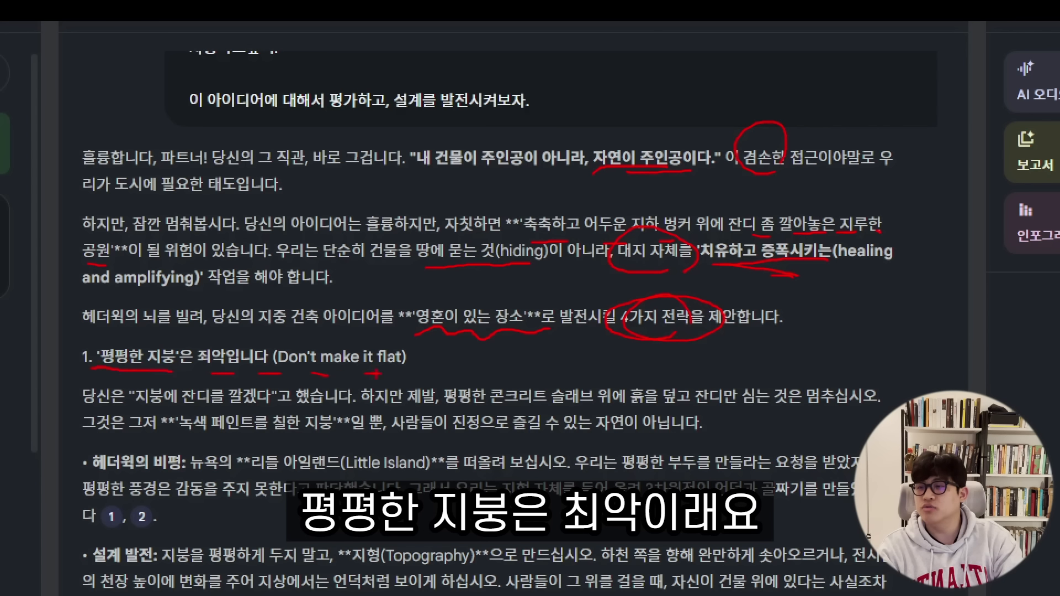
pyautogui.moveTo(163, 397); pyautogui.dragTo(271, 400)
pyautogui.moveTo(333, 396); pyautogui.dragTo(353, 398)
pyautogui.moveTo(403, 399); pyautogui.dragTo(420, 401)
pyautogui.moveTo(451, 398); pyautogui.dragTo(462, 397)
pyautogui.moveTo(681, 408); pyautogui.dragTo(693, 410)
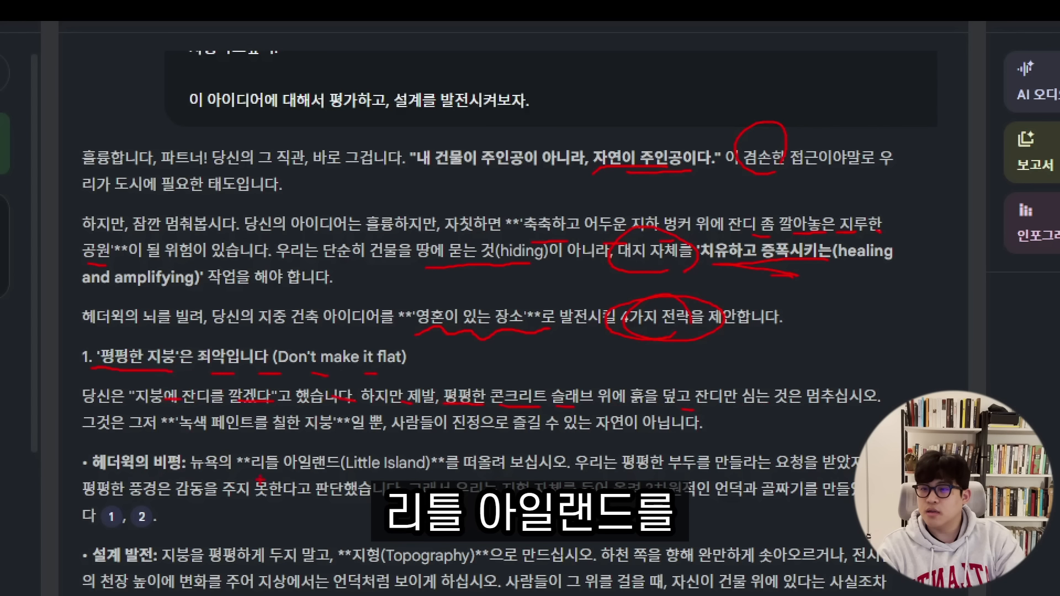
# - Underline the Little Island remarks in the first 헤더윅의 비평 item and clear the annotations
pyautogui.moveTo(468, 465); pyautogui.dragTo(489, 468)
pyautogui.moveTo(623, 475); pyautogui.dragTo(663, 476)
pyautogui.moveTo(143, 496); pyautogui.dragTo(170, 495)
pyautogui.moveTo(779, 485); pyautogui.dragTo(816, 487)
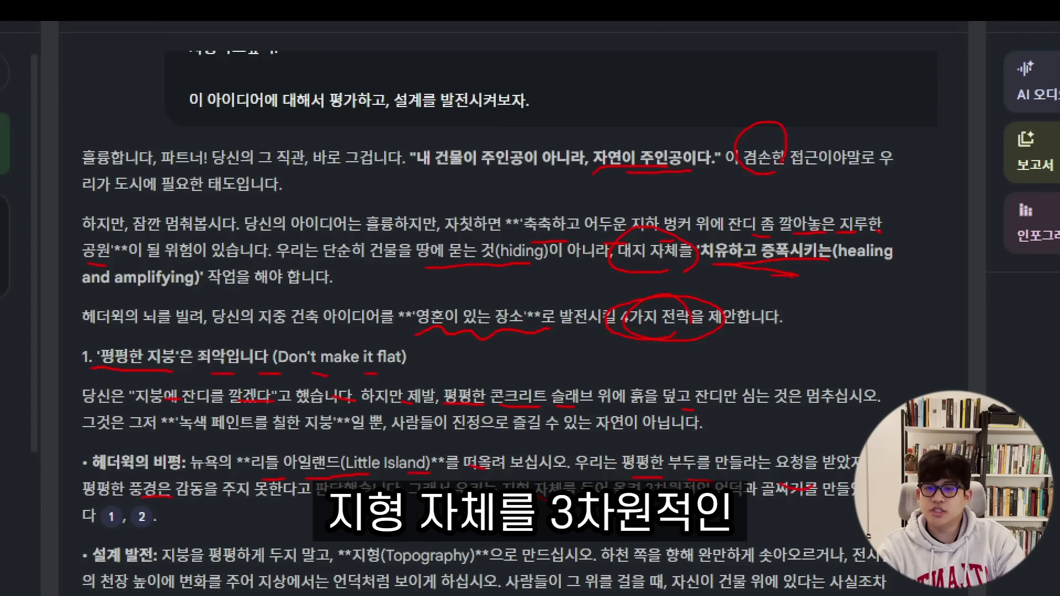
pyautogui.press('Escape')
# - Circle 지붕을 in the first 설계 발전 item and sketch a hill-shaped roof line with a rising arrow and a floor line below
pyautogui.scroll(-6, 499, 286)
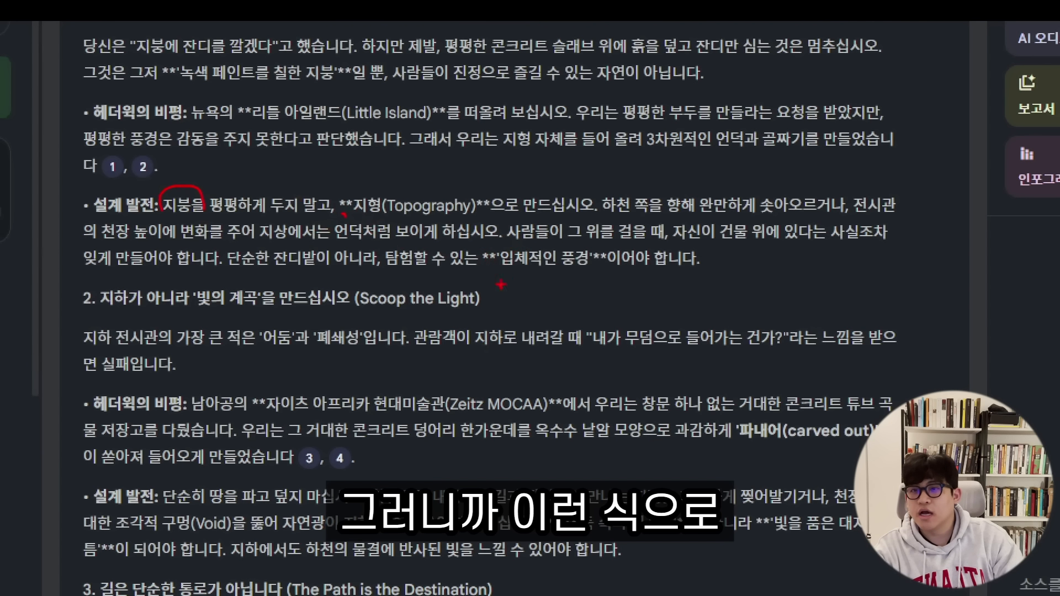
pyautogui.moveTo(399, 337)
pyautogui.mouseDown()
pyautogui.moveTo(613, 283)
pyautogui.moveTo(957, 345)
pyautogui.mouseUp()
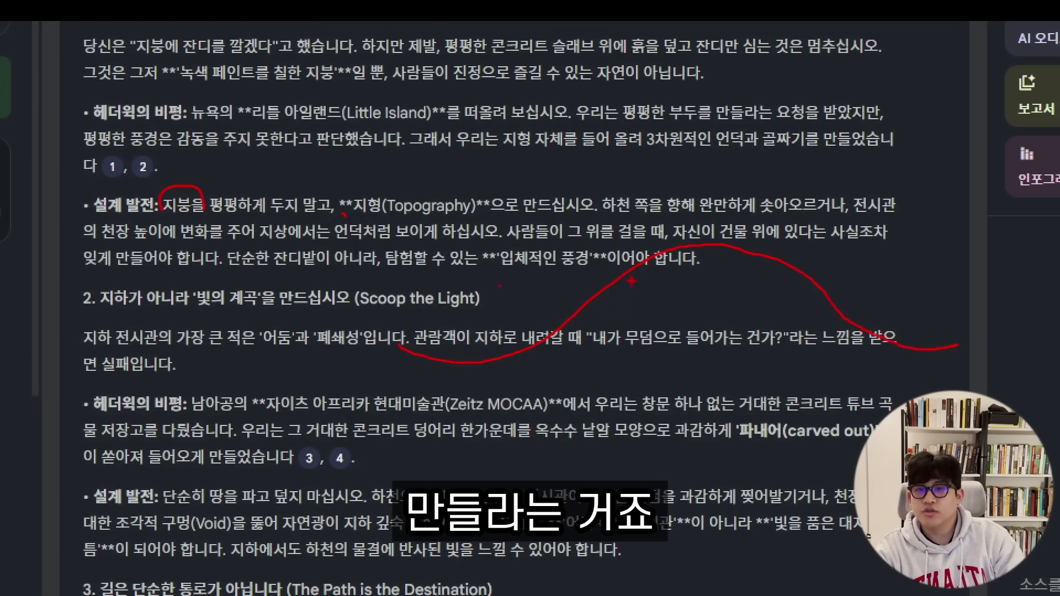
pyautogui.moveTo(542, 360)
pyautogui.mouseDown()
pyautogui.moveTo(684, 245)
pyautogui.moveTo(676, 286)
pyautogui.mouseUp()
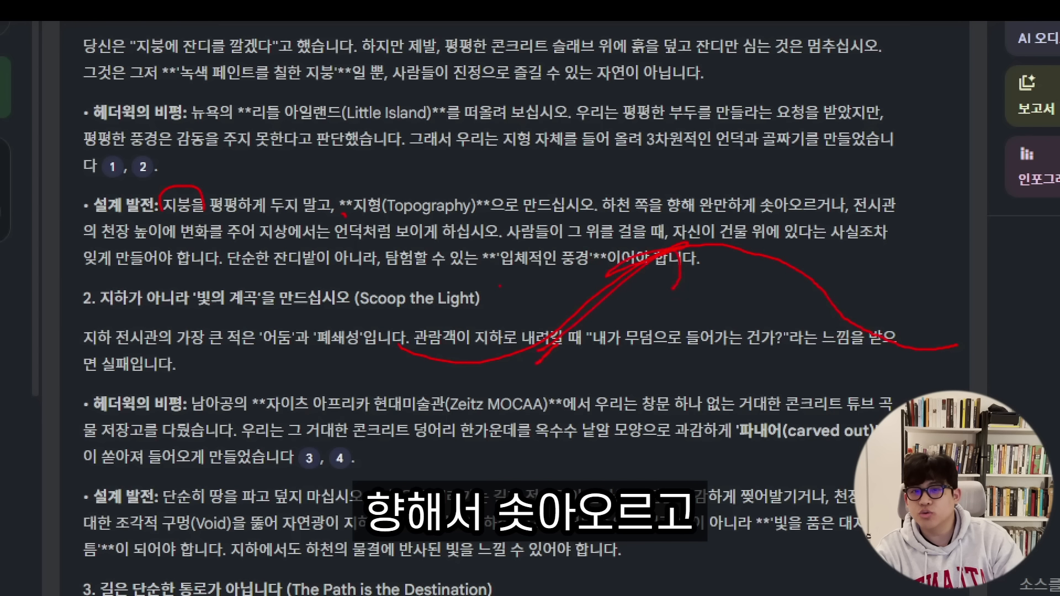
pyautogui.moveTo(278, 439); pyautogui.dragTo(864, 442)
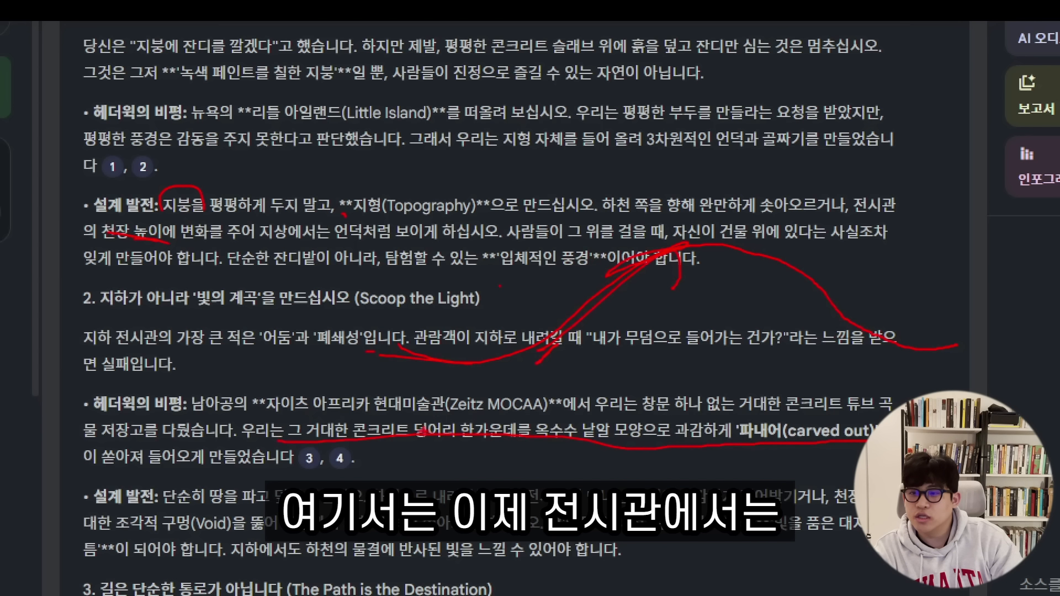
# - Add a short and a tall vertical height arrow between floor and roof, and outline the large space under the hill with curves
pyautogui.moveTo(434, 411); pyautogui.dragTo(431, 378)
pyautogui.moveTo(418, 398); pyautogui.dragTo(447, 400)
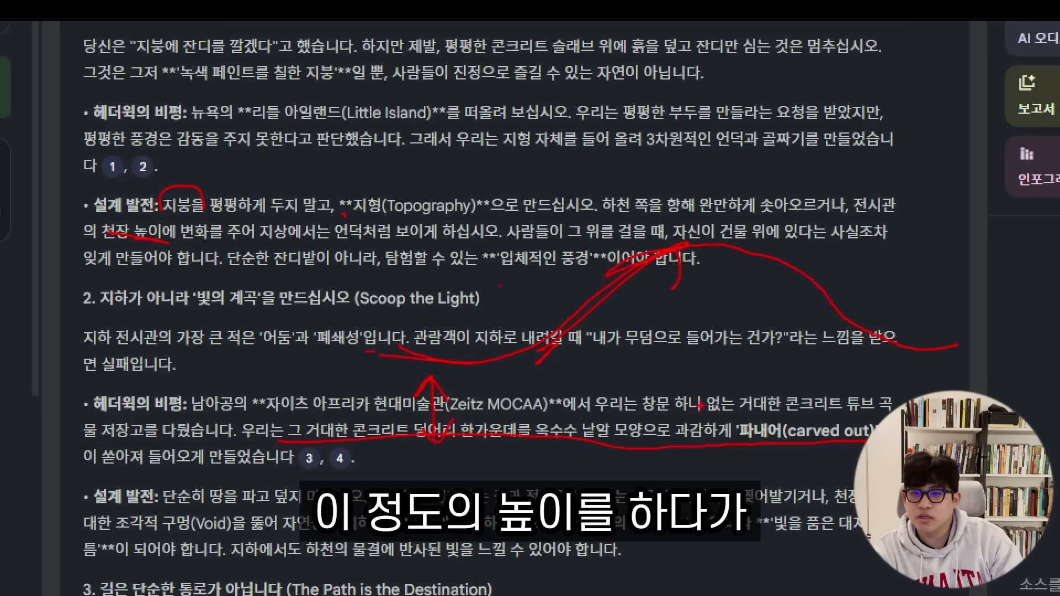
pyautogui.moveTo(712, 439)
pyautogui.mouseDown()
pyautogui.moveTo(694, 293)
pyautogui.moveTo(743, 306)
pyautogui.mouseUp()
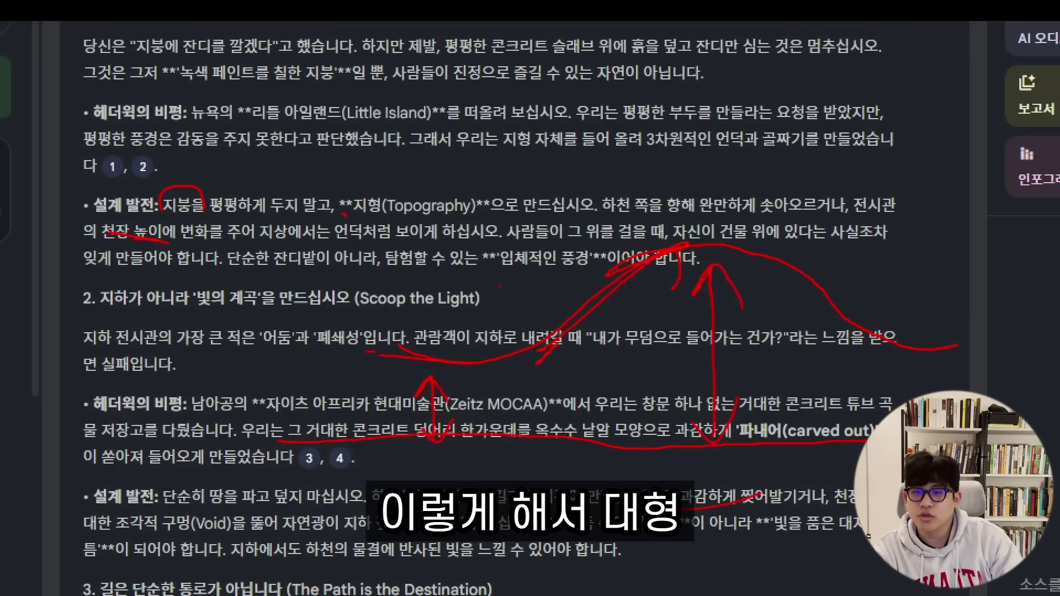
pyautogui.moveTo(718, 266)
pyautogui.mouseDown()
pyautogui.moveTo(756, 301)
pyautogui.moveTo(610, 486)
pyautogui.mouseUp()
pyautogui.moveTo(806, 303); pyautogui.dragTo(819, 436)
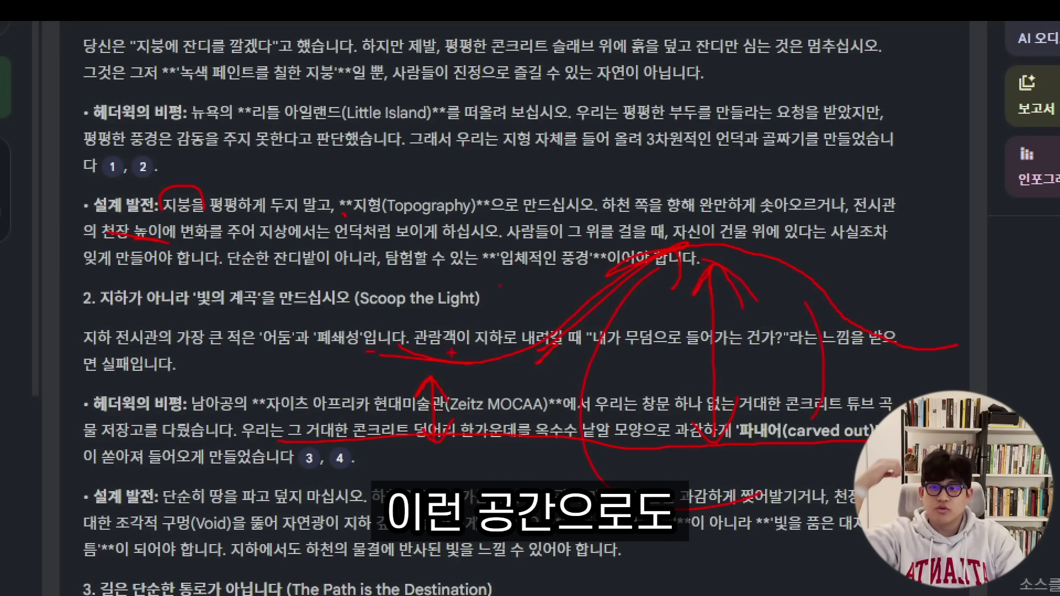
# - Sketch a viewer standing on the roof slope with two sight lines spreading outward and a curve across them, and clear the sketch
pyautogui.moveTo(635, 202)
pyautogui.mouseDown()
pyautogui.moveTo(621, 180)
pyautogui.moveTo(597, 292)
pyautogui.moveTo(617, 257)
pyautogui.mouseUp()
pyautogui.moveTo(606, 189); pyautogui.dragTo(389, 88)
pyautogui.moveTo(605, 204); pyautogui.dragTo(360, 271)
pyautogui.moveTo(461, 119); pyautogui.dragTo(405, 265)
pyautogui.moveTo(386, 241); pyautogui.dragTo(447, 287)
pyautogui.moveTo(427, 202); pyautogui.dragTo(406, 268)
pyautogui.moveTo(426, 126); pyautogui.dragTo(482, 146)
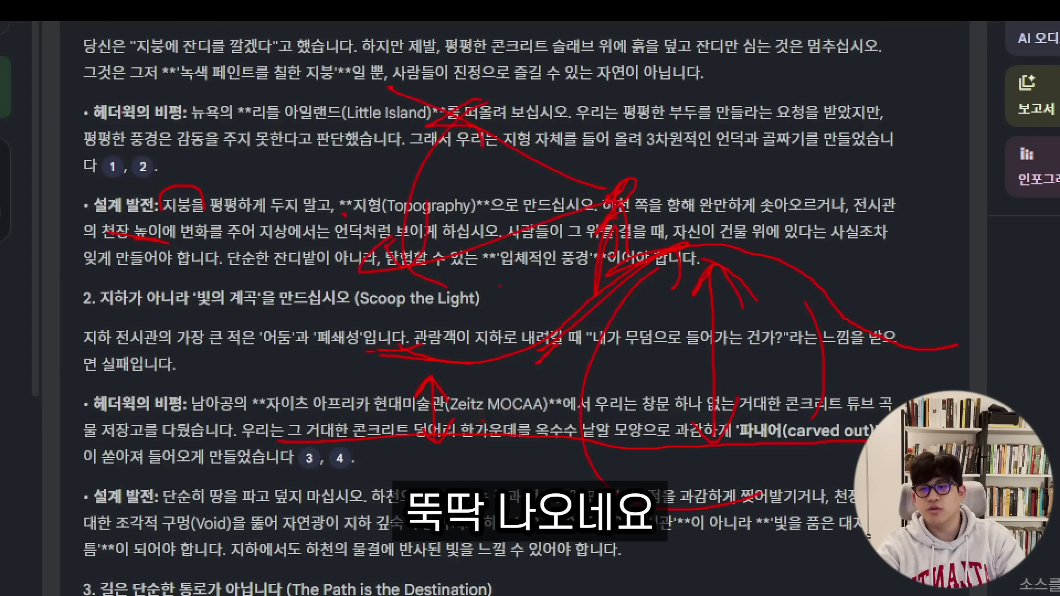
pyautogui.moveTo(466, 412); pyautogui.dragTo(486, 410)
pyautogui.moveTo(718, 292)
pyautogui.mouseDown()
pyautogui.moveTo(712, 409)
pyautogui.moveTo(713, 309)
pyautogui.moveTo(701, 301)
pyautogui.mouseUp()
pyautogui.moveTo(732, 337)
pyautogui.mouseDown()
pyautogui.moveTo(704, 409)
pyautogui.moveTo(718, 334)
pyautogui.mouseUp()
# - Underline 지하가 아니라 '빛의 계곡'을 in the heading of the second strategy
pyautogui.scroll(-3, 576, 452)
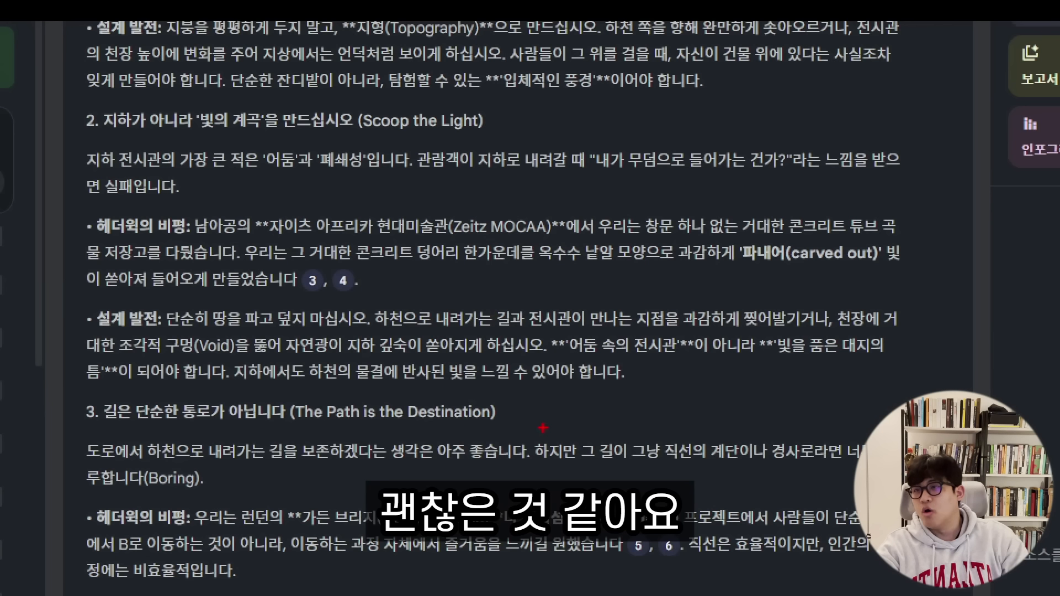
pyautogui.moveTo(102, 128); pyautogui.dragTo(150, 129)
pyautogui.moveTo(159, 132); pyautogui.dragTo(197, 134)
pyautogui.moveTo(205, 134); pyautogui.dragTo(291, 135)
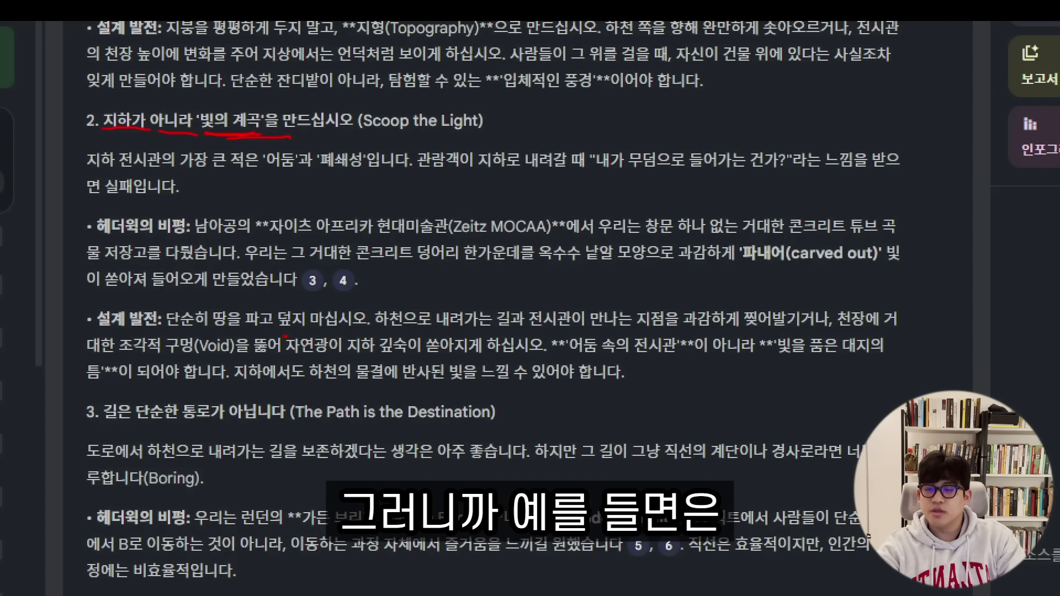
# - Sketch a large slanted roof rectangle over the second strategy's text and fill it with diagonal hatching
pyautogui.moveTo(348, 380); pyautogui.dragTo(348, 173)
pyautogui.moveTo(323, 171); pyautogui.dragTo(638, 316)
pyautogui.moveTo(285, 335); pyautogui.dragTo(624, 308)
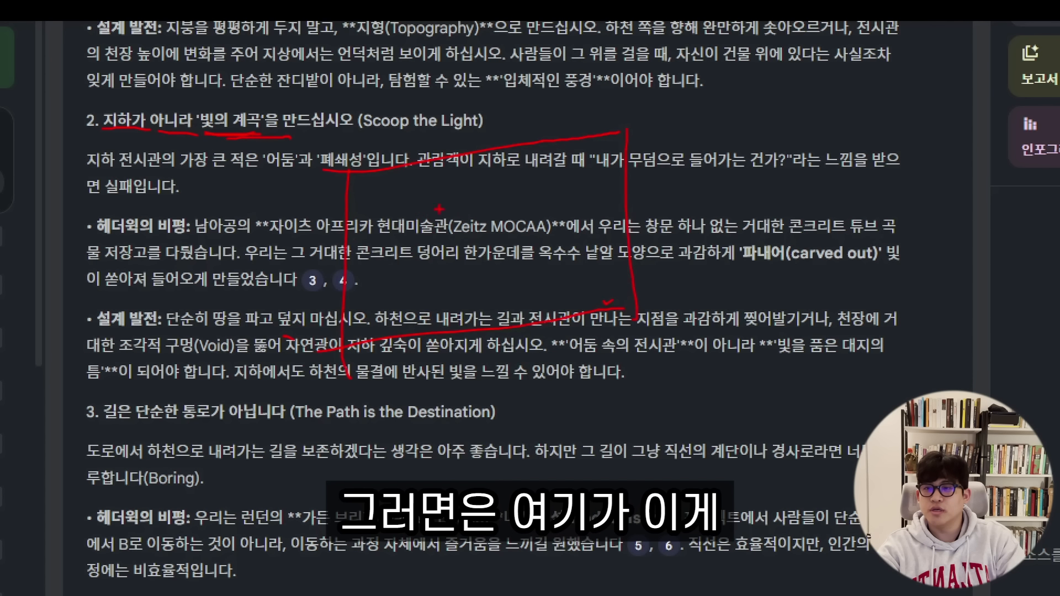
pyautogui.moveTo(346, 190); pyautogui.dragTo(323, 243)
pyautogui.moveTo(400, 160); pyautogui.dragTo(330, 283)
pyautogui.moveTo(475, 174); pyautogui.dragTo(393, 317)
pyautogui.moveTo(524, 181); pyautogui.dragTo(457, 318)
pyautogui.moveTo(590, 176); pyautogui.dragTo(516, 312)
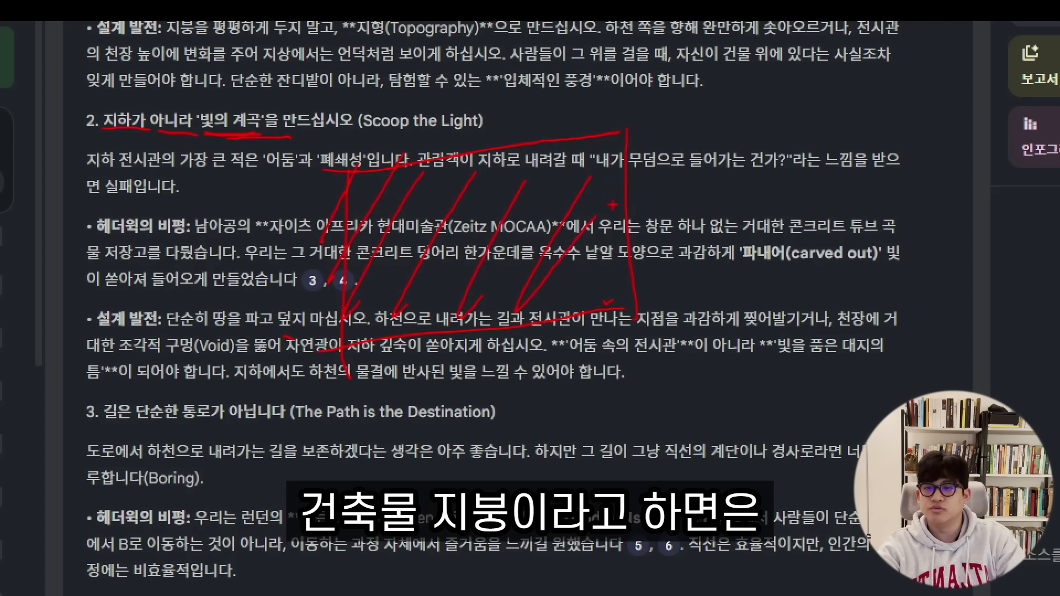
pyautogui.moveTo(624, 205); pyautogui.dragTo(596, 304)
pyautogui.moveTo(645, 251); pyautogui.dragTo(616, 304)
# - Switch the pen to green, sketch a jagged crack with inner strokes through the hatched roof, and point an arrow at it
pyautogui.press('g')
pyautogui.moveTo(426, 162)
pyautogui.mouseDown()
pyautogui.moveTo(452, 284)
pyautogui.moveTo(448, 265)
pyautogui.mouseUp()
pyautogui.moveTo(432, 153)
pyautogui.mouseDown()
pyautogui.moveTo(473, 272)
pyautogui.moveTo(457, 325)
pyautogui.mouseUp()
pyautogui.moveTo(472, 267); pyautogui.dragTo(459, 321)
pyautogui.moveTo(436, 206); pyautogui.dragTo(421, 273)
pyautogui.moveTo(440, 235); pyautogui.dragTo(436, 270)
pyautogui.moveTo(461, 249); pyautogui.dragTo(466, 285)
pyautogui.moveTo(613, 190); pyautogui.dragTo(475, 241)
pyautogui.moveTo(496, 193); pyautogui.dragTo(472, 242)
pyautogui.moveTo(529, 237); pyautogui.dragTo(474, 243)
# - Handwrite a short note beside the cracked roof sketch, circle it twice and underline it
pyautogui.moveTo(680, 188); pyautogui.dragTo(688, 240)
pyautogui.moveTo(697, 189); pyautogui.dragTo(737, 287)
pyautogui.moveTo(737, 286); pyautogui.dragTo(756, 287)
pyautogui.moveTo(769, 217); pyautogui.dragTo(802, 248)
pyautogui.moveTo(811, 199); pyautogui.dragTo(823, 273)
pyautogui.moveTo(818, 190)
pyautogui.mouseDown()
pyautogui.moveTo(835, 242)
pyautogui.moveTo(855, 255)
pyautogui.mouseUp()
pyautogui.moveTo(851, 205); pyautogui.dragTo(884, 248)
pyautogui.moveTo(784, 130)
pyautogui.mouseDown()
pyautogui.moveTo(883, 221)
pyautogui.moveTo(901, 297)
pyautogui.mouseUp()
pyautogui.moveTo(714, 295); pyautogui.dragTo(887, 279)
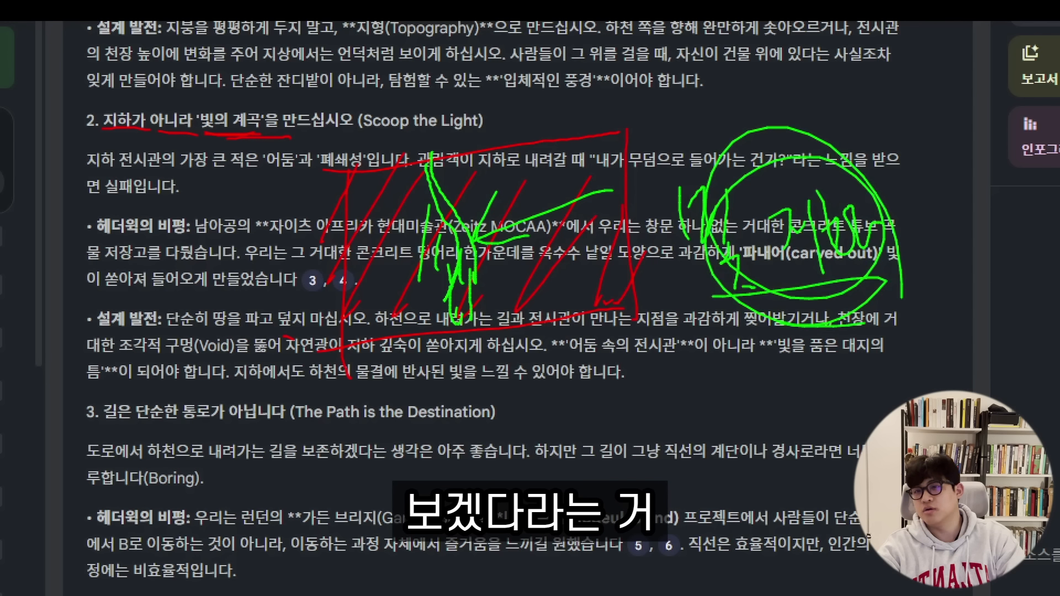
# - Underline 빛을 품은 대지의, circle 틈, and add a wavy underline below the third strategy's heading
pyautogui.moveTo(798, 321); pyautogui.dragTo(955, 334)
pyautogui.moveTo(775, 365); pyautogui.dragTo(892, 375)
pyautogui.moveTo(128, 362); pyautogui.dragTo(131, 396)
pyautogui.moveTo(91, 425); pyautogui.dragTo(331, 429)
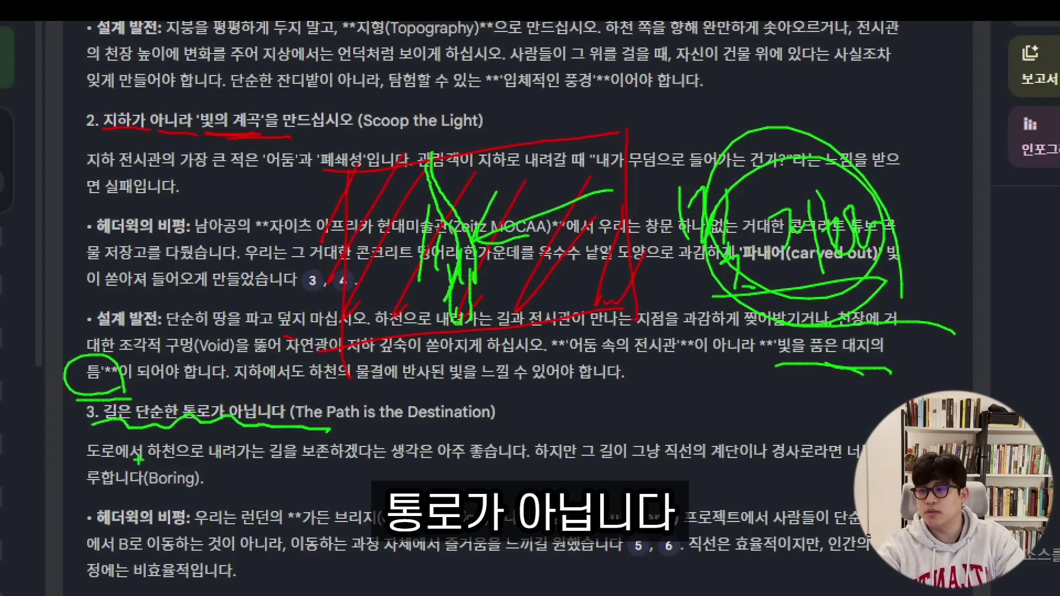
# - Underline 길을 구불구불하게 in the third strategy and sketch a winding path over a hatched dome with a window beside it
pyautogui.scroll(-5, 120, 254)
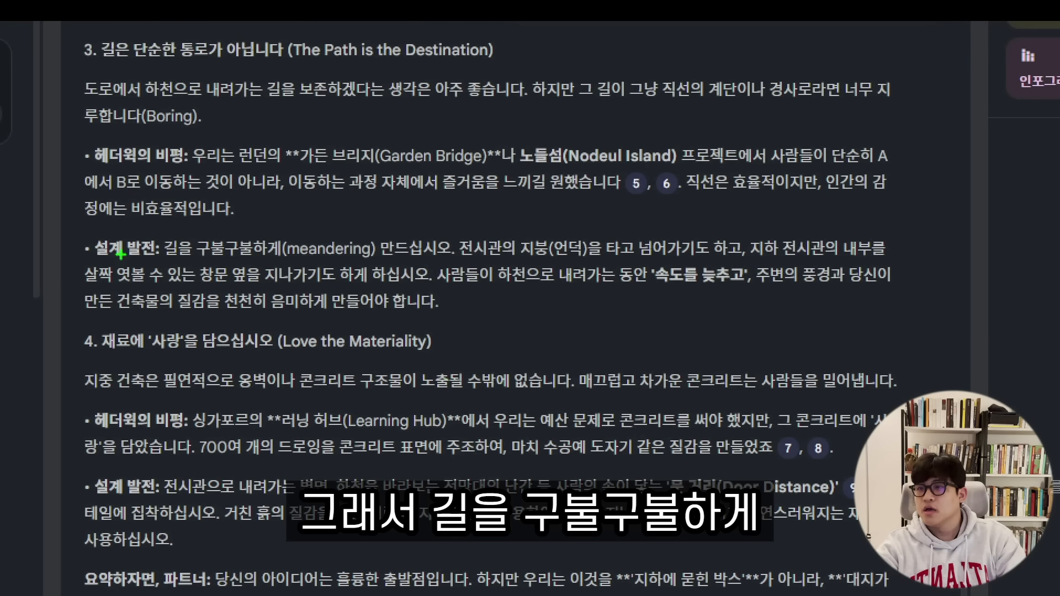
pyautogui.moveTo(158, 258); pyautogui.dragTo(305, 256)
pyautogui.moveTo(470, 482)
pyautogui.mouseDown()
pyautogui.moveTo(517, 458)
pyautogui.moveTo(493, 360)
pyautogui.moveTo(486, 178)
pyautogui.moveTo(494, 257)
pyautogui.moveTo(562, 373)
pyautogui.moveTo(577, 486)
pyautogui.moveTo(552, 471)
pyautogui.mouseUp()
pyautogui.moveTo(465, 439)
pyautogui.mouseDown()
pyautogui.moveTo(573, 481)
pyautogui.moveTo(619, 426)
pyautogui.mouseUp()
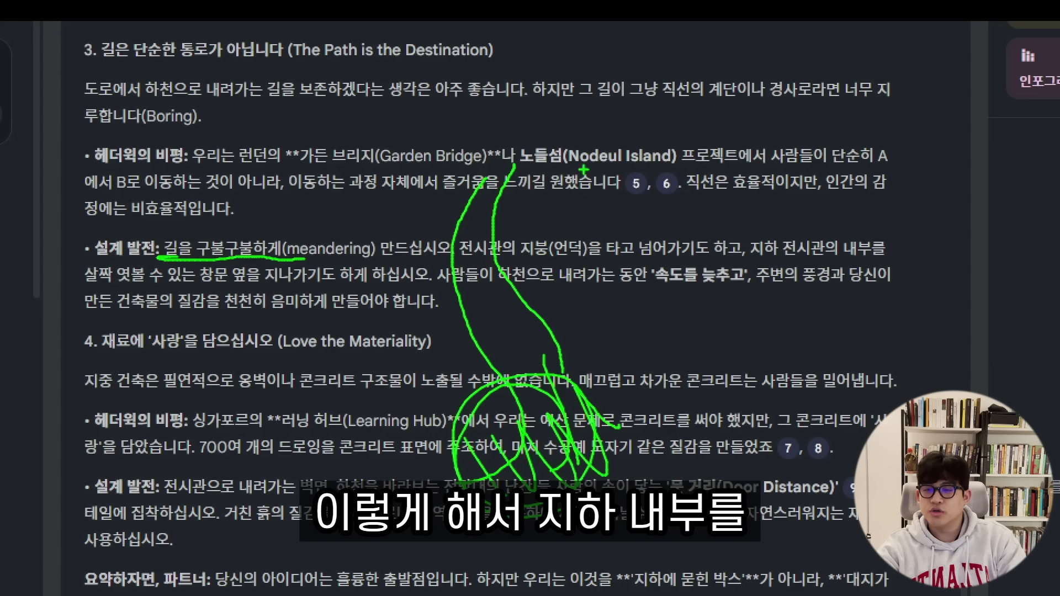
pyautogui.moveTo(557, 192)
pyautogui.mouseDown()
pyautogui.moveTo(536, 303)
pyautogui.moveTo(567, 298)
pyautogui.mouseUp()
pyautogui.moveTo(517, 243)
pyautogui.mouseDown()
pyautogui.moveTo(555, 230)
pyautogui.moveTo(561, 303)
pyautogui.mouseUp()
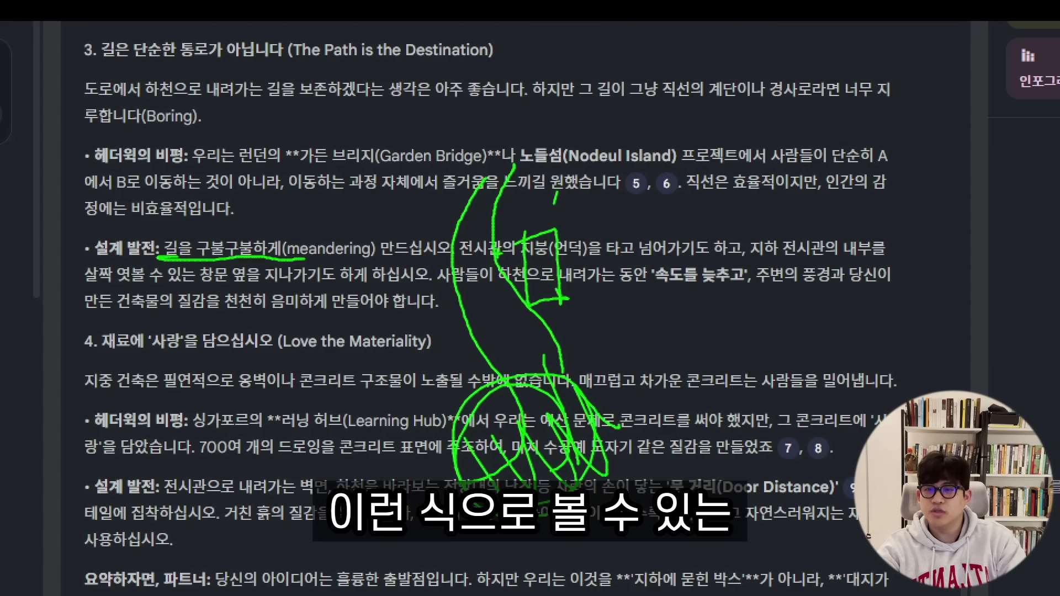
pyautogui.moveTo(552, 191); pyautogui.dragTo(563, 298)
# - Underline '속도를 늦추고' and the phrase 당신이 만든 건축물의 질감을 천천히 음미하게 만들어야 in the third strategy
pyautogui.moveTo(655, 296); pyautogui.dragTo(784, 296)
pyautogui.moveTo(856, 303); pyautogui.dragTo(914, 309)
pyautogui.moveTo(83, 316); pyautogui.dragTo(146, 320)
pyautogui.moveTo(173, 315); pyautogui.dragTo(193, 316)
pyautogui.moveTo(207, 320); pyautogui.dragTo(242, 318)
pyautogui.moveTo(271, 312); pyautogui.dragTo(331, 313)
pyautogui.moveTo(330, 319); pyautogui.dragTo(371, 320)
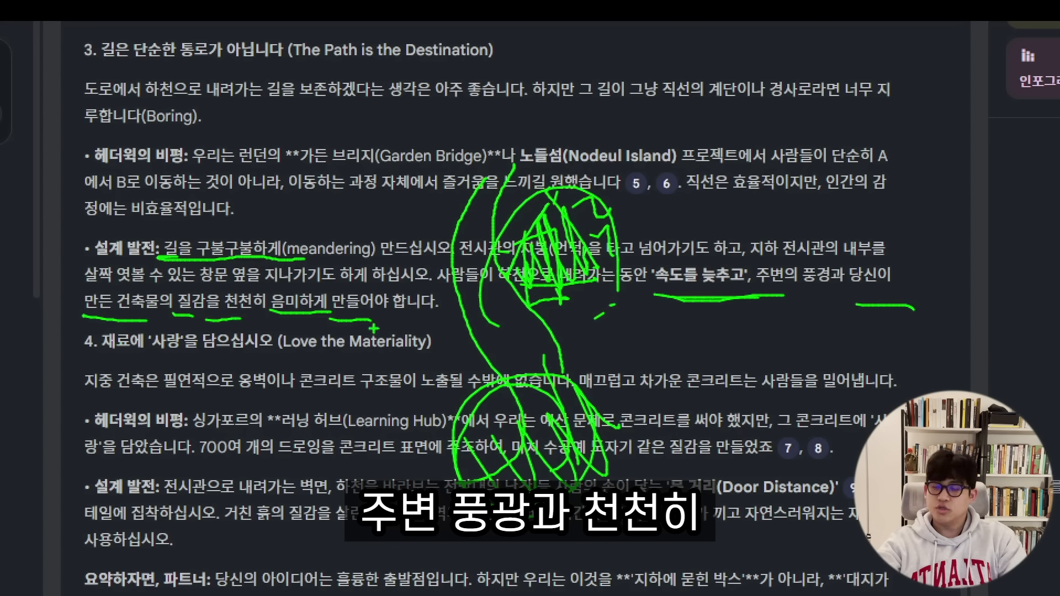
# - Handwrite a short note over the third strategy's 헤더윅의 비평 item and clear the annotations
pyautogui.moveTo(240, 194); pyautogui.dragTo(267, 145)
pyautogui.moveTo(293, 192); pyautogui.dragTo(331, 191)
pyautogui.moveTo(332, 188); pyautogui.dragTo(354, 148)
pyautogui.moveTo(362, 159); pyautogui.dragTo(346, 235)
pyautogui.moveTo(209, 147); pyautogui.dragTo(260, 241)
pyautogui.moveTo(401, 209); pyautogui.dragTo(409, 218)
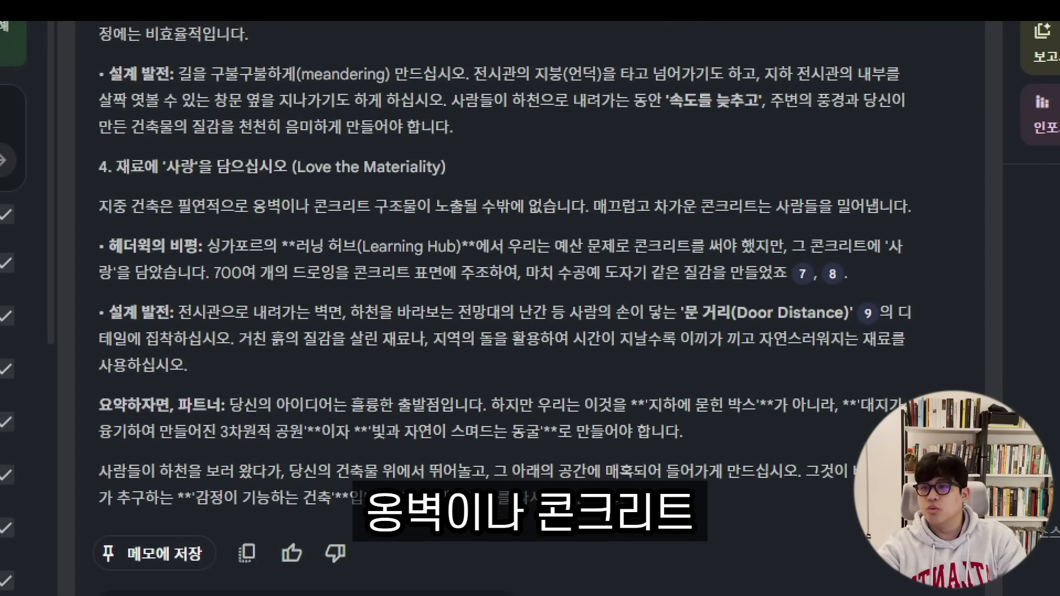
# - Underline 옹벽이나 and 콘크리트 구조물 in the fourth strategy's introduction and 러닝 허브(Learning Hub) in its critique
pyautogui.moveTo(242, 225); pyautogui.dragTo(308, 222)
pyautogui.moveTo(347, 217); pyautogui.dragTo(397, 213)
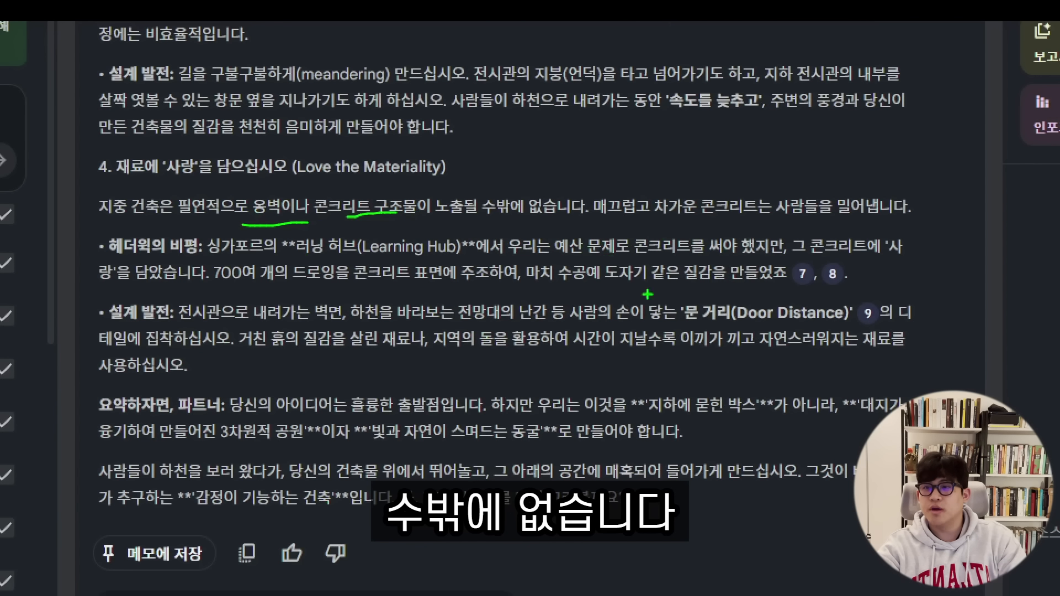
pyautogui.moveTo(298, 257); pyautogui.dragTo(457, 249)
# - Underline 거친 흙의 질감을, 지역의 돌을 활용하여 and 이끼가 끼고 자연스러워지는 재료를 사용하십시오 in the fourth 설계 발전 item
pyautogui.moveTo(226, 349); pyautogui.dragTo(357, 355)
pyautogui.moveTo(273, 363); pyautogui.dragTo(356, 358)
pyautogui.moveTo(429, 350); pyautogui.dragTo(566, 354)
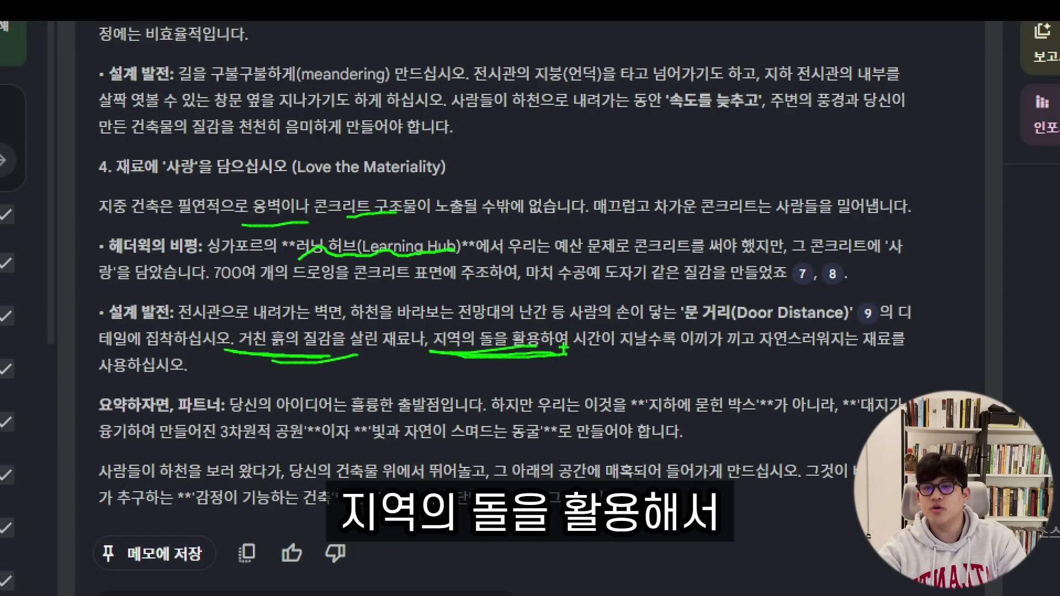
pyautogui.moveTo(685, 354); pyautogui.dragTo(883, 350)
pyautogui.moveTo(905, 343); pyautogui.dragTo(929, 348)
pyautogui.moveTo(101, 369); pyautogui.dragTo(192, 386)
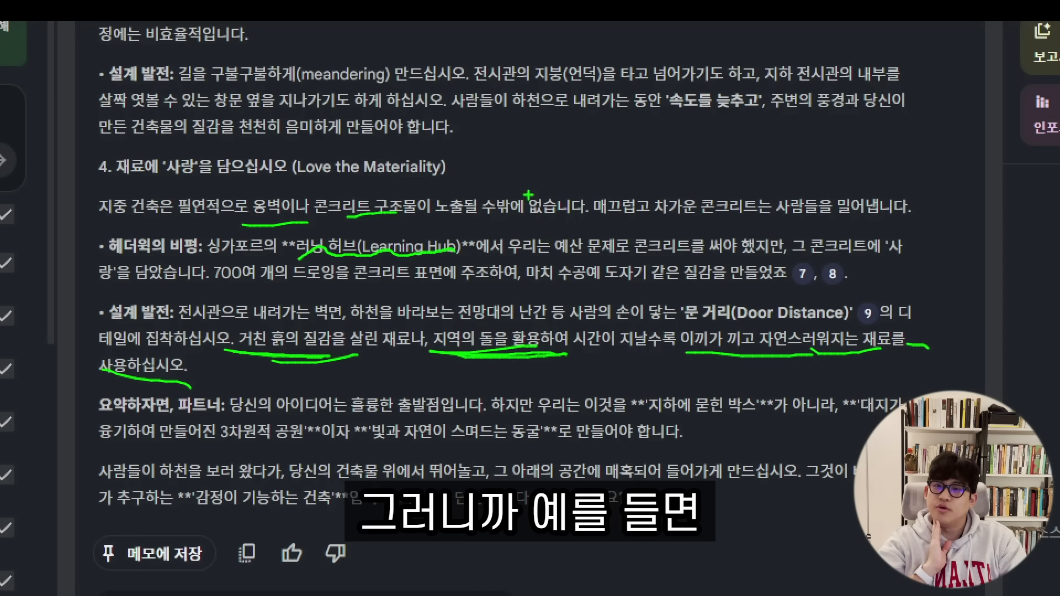
# - Sketch a double line sloping down underground with an arrowhead, and a hatched block standing on its upper end
pyautogui.moveTo(525, 141); pyautogui.dragTo(744, 183)
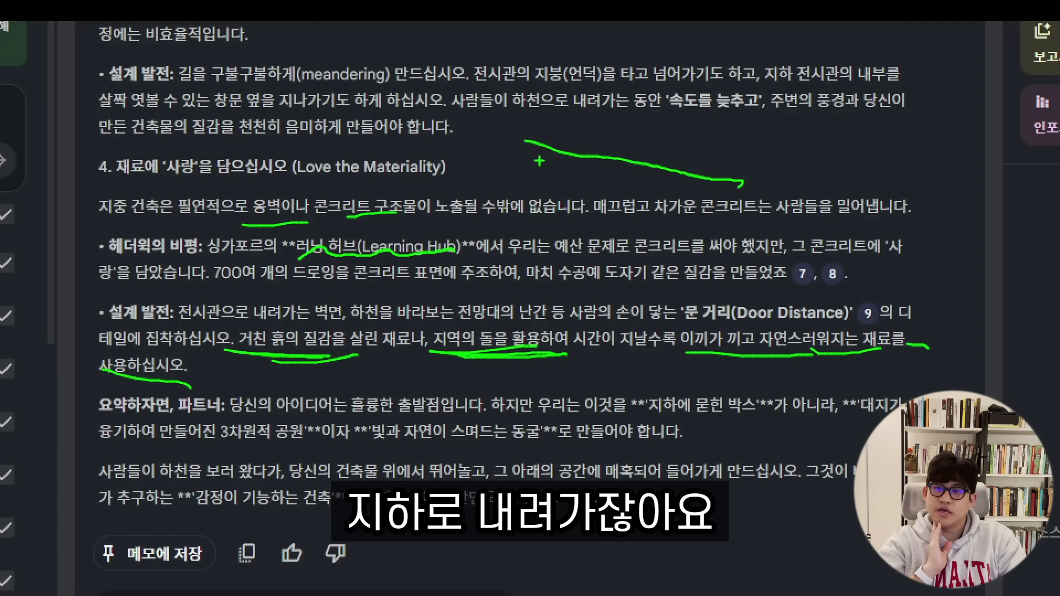
pyautogui.moveTo(524, 144); pyautogui.dragTo(823, 217)
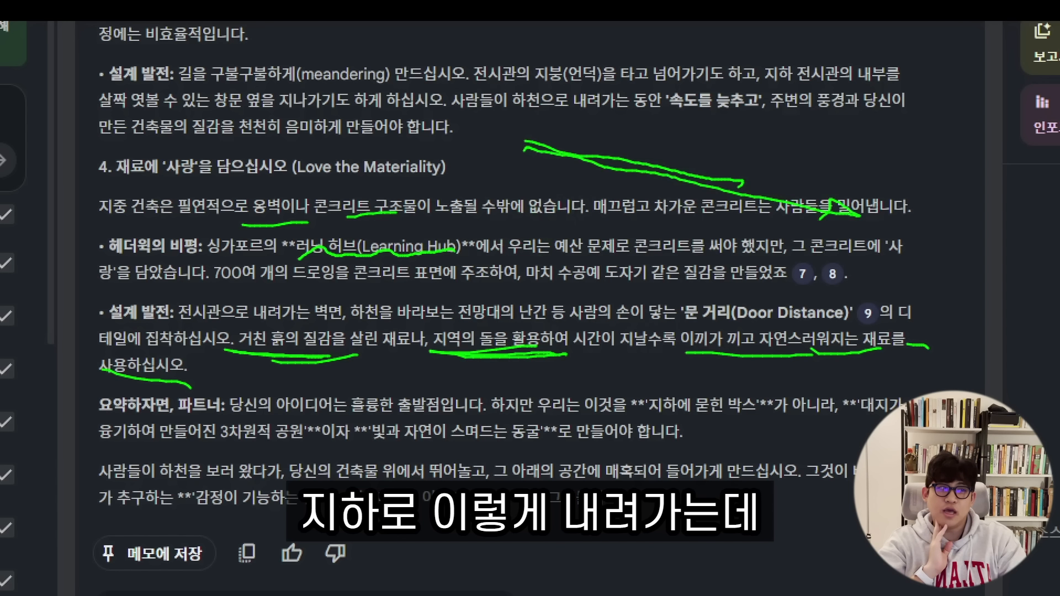
pyautogui.moveTo(527, 39); pyautogui.dragTo(521, 175)
pyautogui.moveTo(640, 64); pyautogui.dragTo(646, 178)
pyautogui.moveTo(514, 53)
pyautogui.mouseDown()
pyautogui.moveTo(583, 41)
pyautogui.moveTo(614, 54)
pyautogui.moveTo(629, 149)
pyautogui.moveTo(657, 165)
pyautogui.mouseUp()
# - Divide the slope with a vertical line, extend its lower end, and handwrite a label for the zone on each side
pyautogui.moveTo(786, 80); pyautogui.dragTo(795, 214)
pyautogui.moveTo(685, 82); pyautogui.dragTo(694, 130)
pyautogui.moveTo(697, 89); pyautogui.dragTo(717, 130)
pyautogui.moveTo(731, 88)
pyautogui.mouseDown()
pyautogui.moveTo(744, 141)
pyautogui.moveTo(763, 130)
pyautogui.mouseUp()
pyautogui.moveTo(844, 213); pyautogui.dragTo(919, 220)
pyautogui.moveTo(804, 83)
pyautogui.mouseDown()
pyautogui.moveTo(812, 103)
pyautogui.moveTo(790, 152)
pyautogui.mouseUp()
pyautogui.moveTo(831, 104); pyautogui.dragTo(839, 135)
pyautogui.moveTo(842, 105)
pyautogui.mouseDown()
pyautogui.moveTo(864, 102)
pyautogui.moveTo(861, 175)
pyautogui.moveTo(882, 178)
pyautogui.mouseUp()
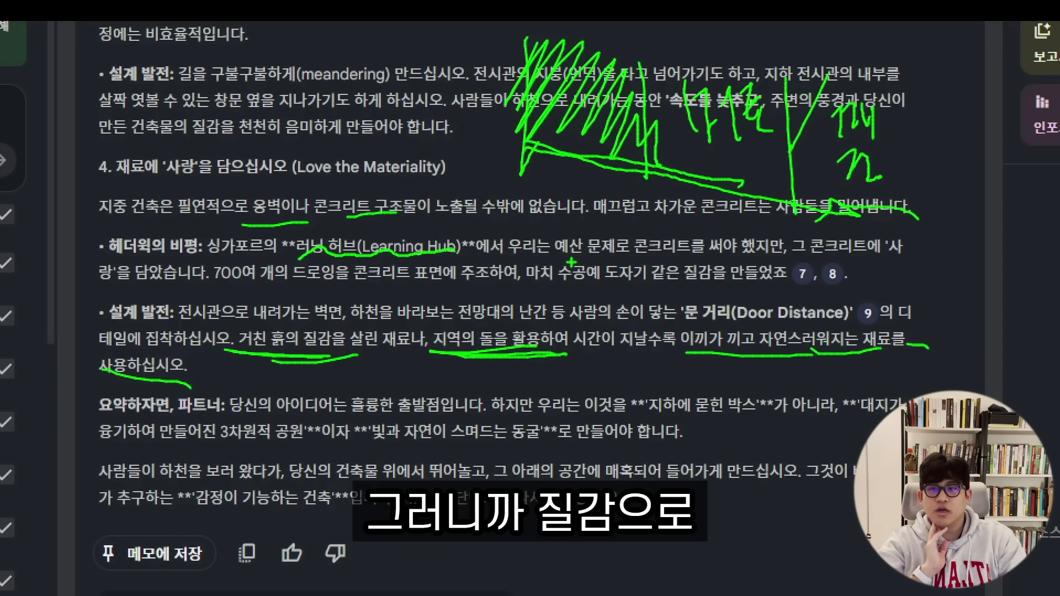
# - Handwrite and circle 전이 below the slope, and add denser hatching to the block at its upper end
pyautogui.moveTo(575, 226)
pyautogui.mouseDown()
pyautogui.moveTo(594, 251)
pyautogui.moveTo(641, 246)
pyautogui.mouseUp()
pyautogui.moveTo(654, 215)
pyautogui.mouseDown()
pyautogui.moveTo(635, 274)
pyautogui.moveTo(685, 243)
pyautogui.moveTo(702, 255)
pyautogui.mouseUp()
pyautogui.moveTo(679, 196); pyautogui.dragTo(671, 195)
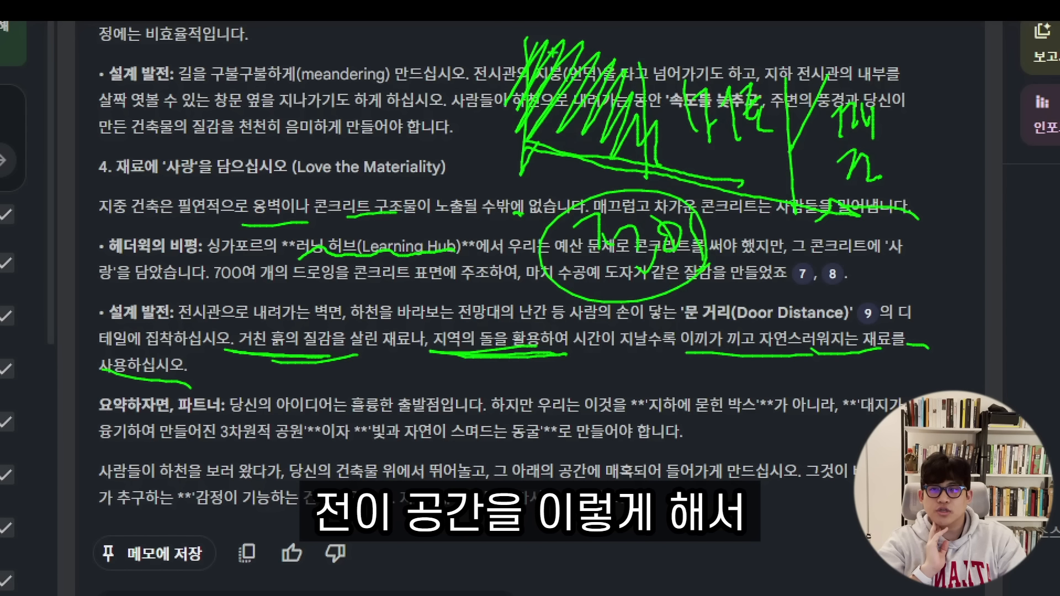
pyautogui.moveTo(553, 53); pyautogui.dragTo(533, 97)
pyautogui.moveTo(608, 44); pyautogui.dragTo(561, 149)
pyautogui.moveTo(640, 61)
pyautogui.mouseDown()
pyautogui.moveTo(588, 152)
pyautogui.moveTo(608, 149)
pyautogui.mouseUp()
pyautogui.moveTo(659, 79); pyautogui.dragTo(621, 154)
pyautogui.moveTo(663, 105); pyautogui.dragTo(635, 155)
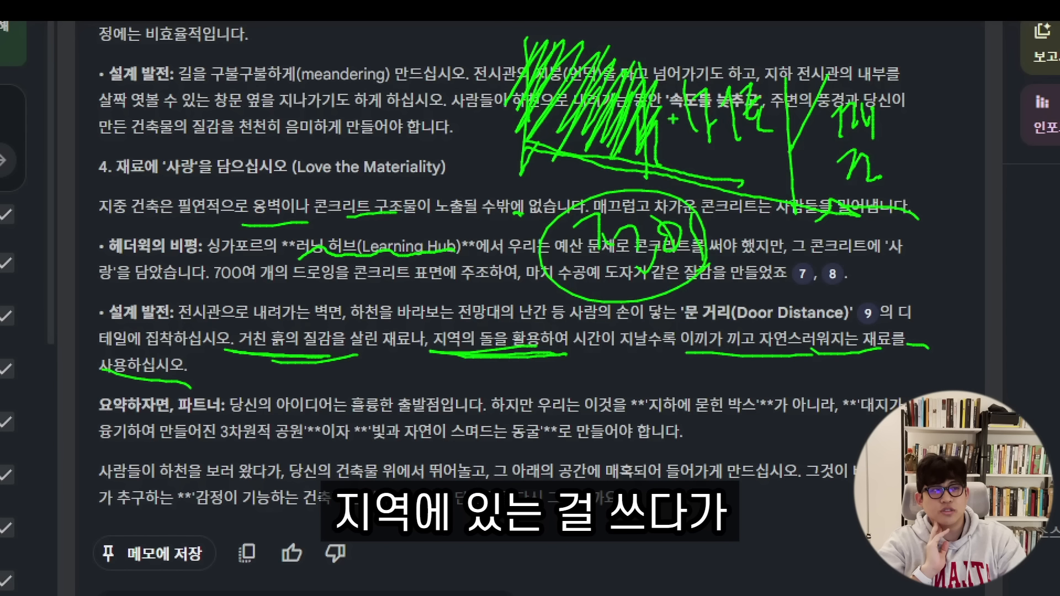
# - Circle the middle zone's label, underline the last zone's label, handwrite two more words beside it, and underline 전이
pyautogui.moveTo(673, 119); pyautogui.dragTo(669, 129)
pyautogui.moveTo(712, 80)
pyautogui.mouseDown()
pyautogui.moveTo(776, 174)
pyautogui.moveTo(939, 207)
pyautogui.mouseUp()
pyautogui.moveTo(906, 119); pyautogui.dragTo(908, 163)
pyautogui.moveTo(920, 135); pyautogui.dragTo(958, 149)
pyautogui.click(948, 178)
pyautogui.moveTo(889, 245)
pyautogui.mouseDown()
pyautogui.moveTo(876, 276)
pyautogui.moveTo(922, 243)
pyautogui.mouseUp()
pyautogui.moveTo(928, 231)
pyautogui.mouseDown()
pyautogui.moveTo(930, 269)
pyautogui.moveTo(955, 268)
pyautogui.mouseUp()
pyautogui.moveTo(878, 286); pyautogui.dragTo(986, 272)
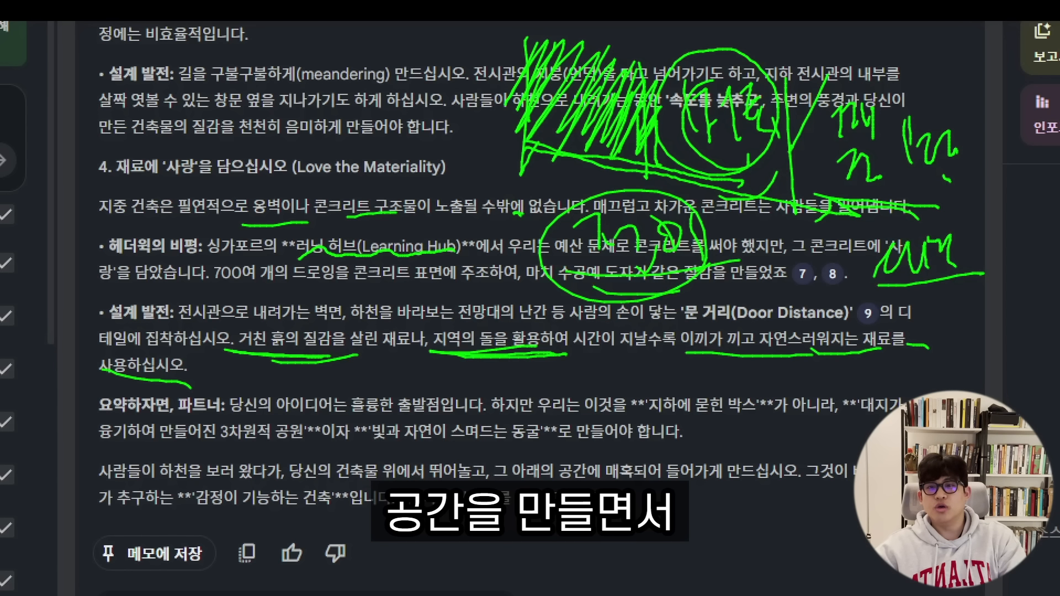
pyautogui.moveTo(577, 283); pyautogui.dragTo(770, 305)
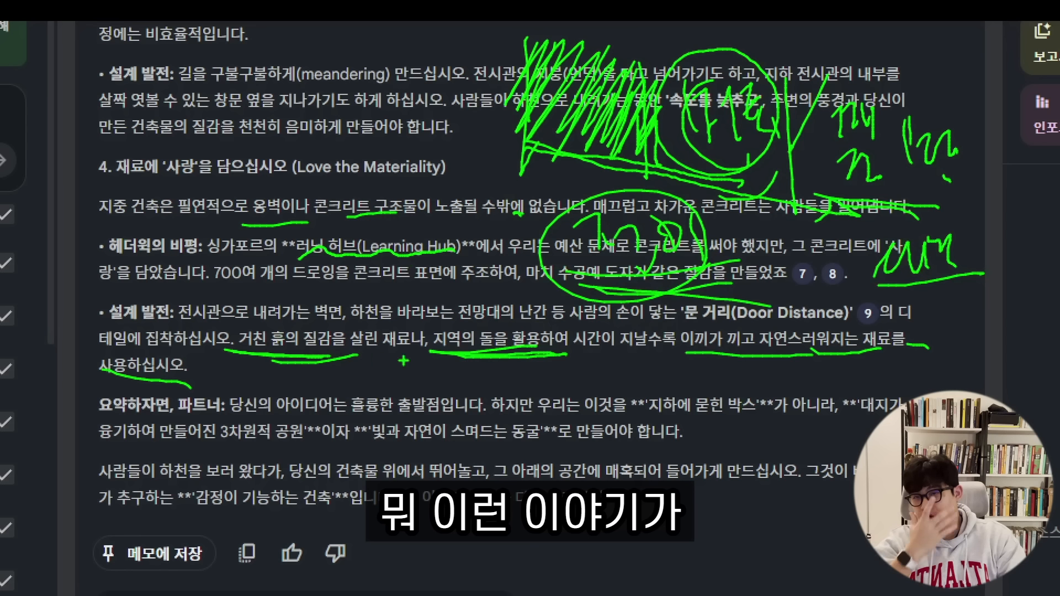
# - Mark '지하에 묻힌 박스' in the summary and underline 대지가 융기하여 만들어진 3차원적 공원 and '빛과 자연이 스며드는 동굴'
pyautogui.moveTo(675, 402); pyautogui.dragTo(652, 458)
pyautogui.moveTo(657, 462); pyautogui.dragTo(758, 439)
pyautogui.moveTo(643, 416); pyautogui.dragTo(759, 414)
pyautogui.moveTo(868, 417); pyautogui.dragTo(895, 412)
pyautogui.moveTo(101, 437)
pyautogui.mouseDown()
pyautogui.moveTo(207, 430)
pyautogui.moveTo(317, 442)
pyautogui.mouseUp()
pyautogui.moveTo(361, 441)
pyautogui.mouseDown()
pyautogui.moveTo(498, 440)
pyautogui.moveTo(555, 453)
pyautogui.mouseUp()
pyautogui.moveTo(497, 436)
pyautogui.mouseDown()
pyautogui.moveTo(530, 409)
pyautogui.moveTo(552, 447)
pyautogui.mouseUp()
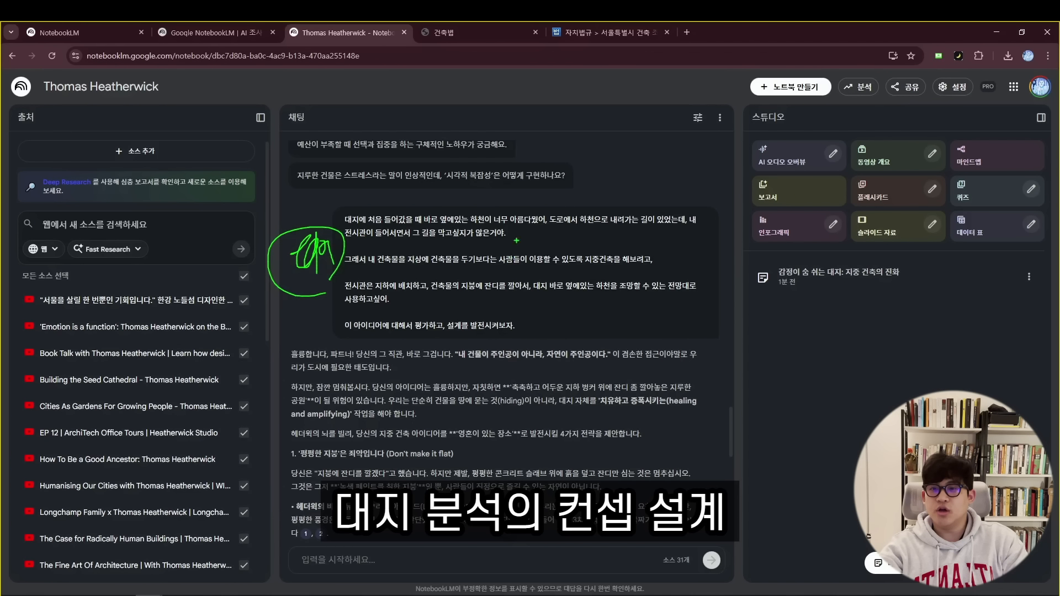
# - Handwrite a short note over the submitted idea message and clear the annotations
pyautogui.moveTo(516, 241); pyautogui.dragTo(542, 250)
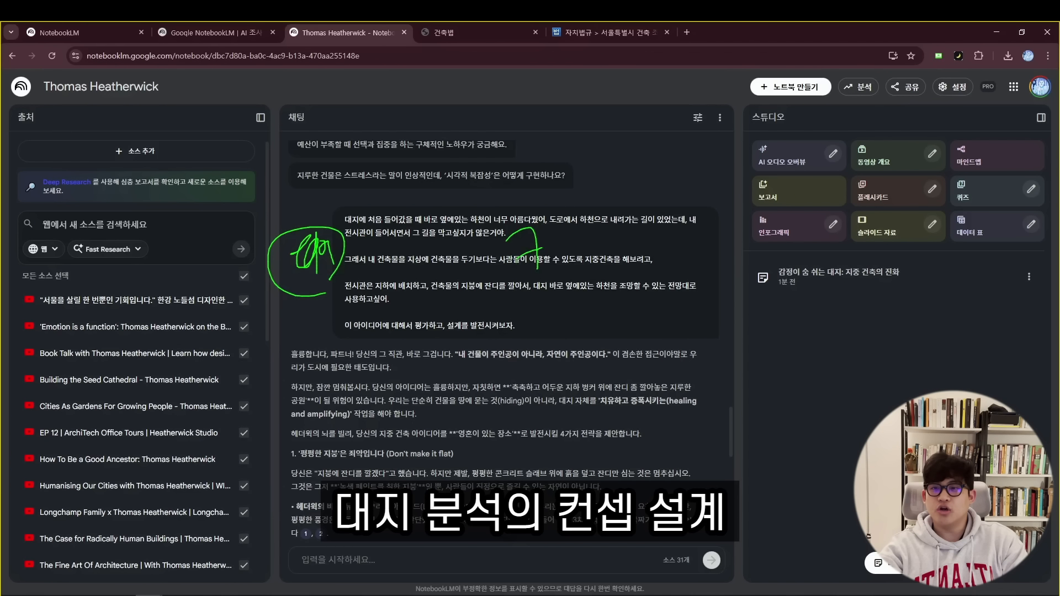
pyautogui.moveTo(580, 213)
pyautogui.mouseDown()
pyautogui.moveTo(606, 264)
pyautogui.moveTo(613, 237)
pyautogui.mouseUp()
pyautogui.press('Escape')
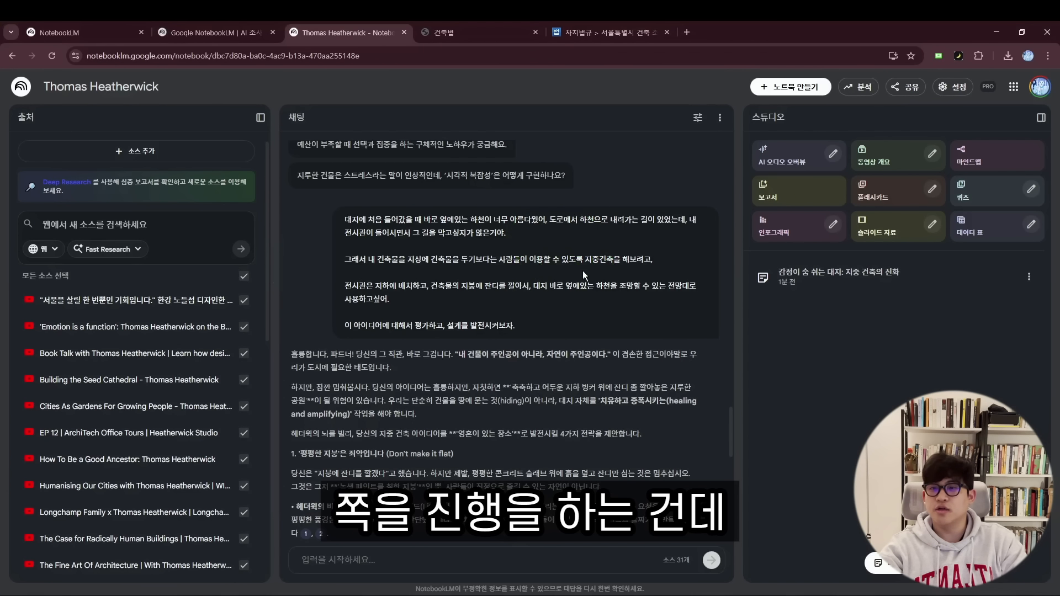
# - Zoom in on the submitted idea message and underline 대지에 처음 들어갔을 때, 하천 and 내려가는 길이 있었는데 in its first line
pyautogui.hotkey('ctrl', '1')
pyautogui.click(550, 261)
pyautogui.moveTo(83, 194); pyautogui.dragTo(133, 193)
pyautogui.moveTo(158, 195); pyautogui.dragTo(182, 194)
pyautogui.moveTo(218, 193); pyautogui.dragTo(381, 189)
pyautogui.moveTo(629, 200); pyautogui.dragTo(688, 194)
pyautogui.moveTo(724, 196); pyautogui.dragTo(761, 193)
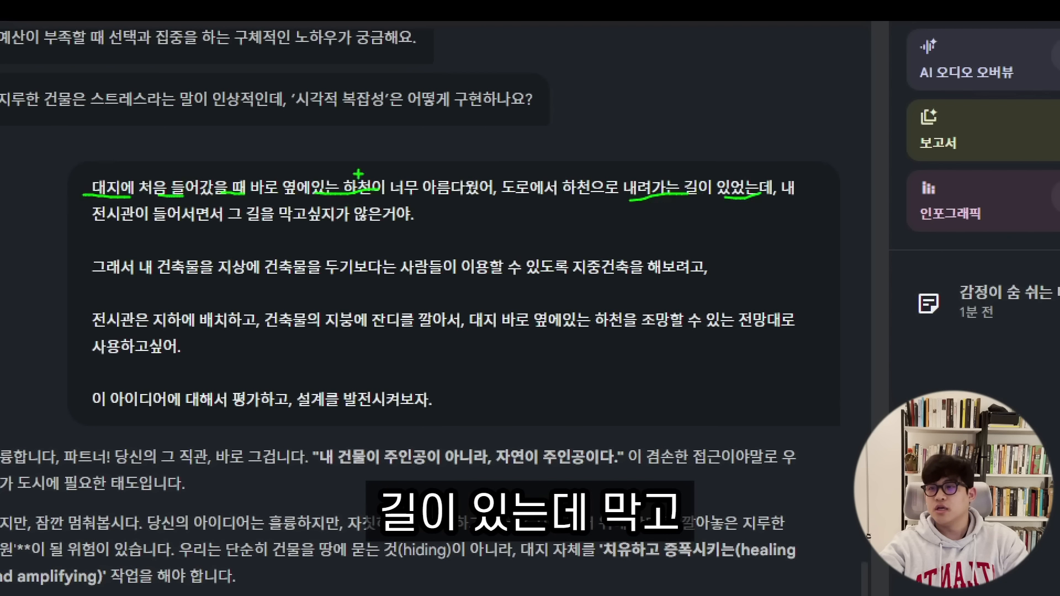
# - Underline 막고싶지가 않은거야, 지상에 건축물을, the grass-roof and 하천을 조망 phrases and 전망대로 사용하고싶어, and circle 지중건축
pyautogui.moveTo(265, 218); pyautogui.dragTo(420, 228)
pyautogui.moveTo(220, 276); pyautogui.dragTo(318, 286)
pyautogui.moveTo(193, 288); pyautogui.dragTo(285, 283)
pyautogui.moveTo(458, 275); pyautogui.dragTo(639, 273)
pyautogui.moveTo(276, 334)
pyautogui.mouseDown()
pyautogui.moveTo(457, 345)
pyautogui.moveTo(555, 331)
pyautogui.mouseUp()
pyautogui.moveTo(596, 328); pyautogui.dragTo(649, 330)
pyautogui.moveTo(740, 327); pyautogui.dragTo(780, 316)
pyautogui.moveTo(83, 364); pyautogui.dragTo(203, 362)
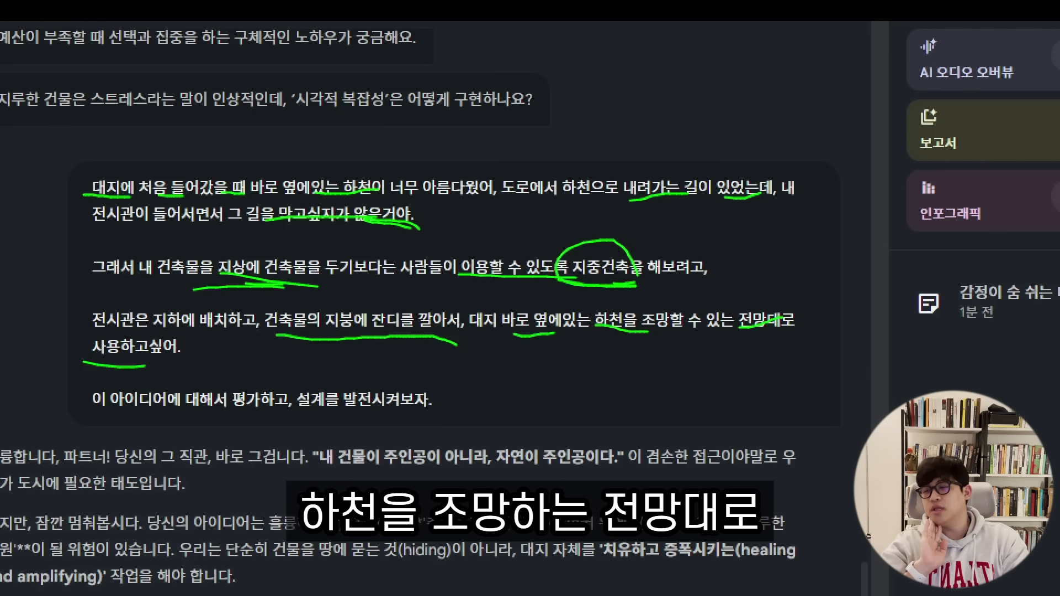
# - Enclose the idea message in large brackets on both sides and draw a double circle over its middle
pyautogui.click(724, 331)
pyautogui.moveTo(798, 160); pyautogui.dragTo(812, 372)
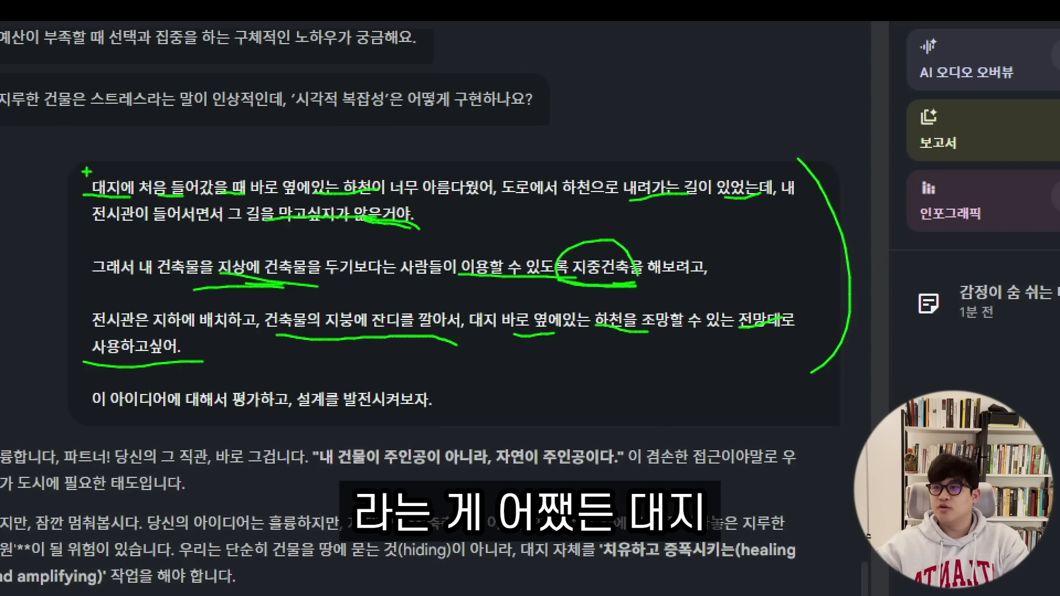
pyautogui.moveTo(118, 131); pyautogui.dragTo(105, 411)
pyautogui.moveTo(670, 326)
pyautogui.mouseDown()
pyautogui.moveTo(718, 248)
pyautogui.moveTo(657, 391)
pyautogui.mouseUp()
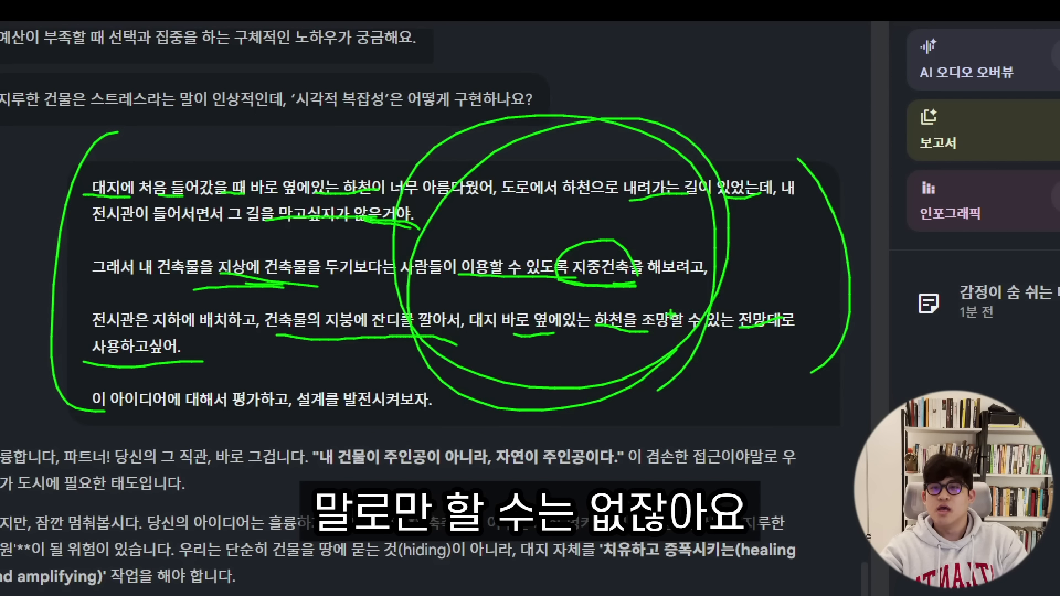
# - Underline 설계를 발전 in the message's last line, draw an arrow down to the reply, and circle beside it
pyautogui.moveTo(290, 408); pyautogui.dragTo(353, 403)
pyautogui.moveTo(541, 342); pyautogui.dragTo(420, 496)
pyautogui.moveTo(505, 437); pyautogui.dragTo(587, 463)
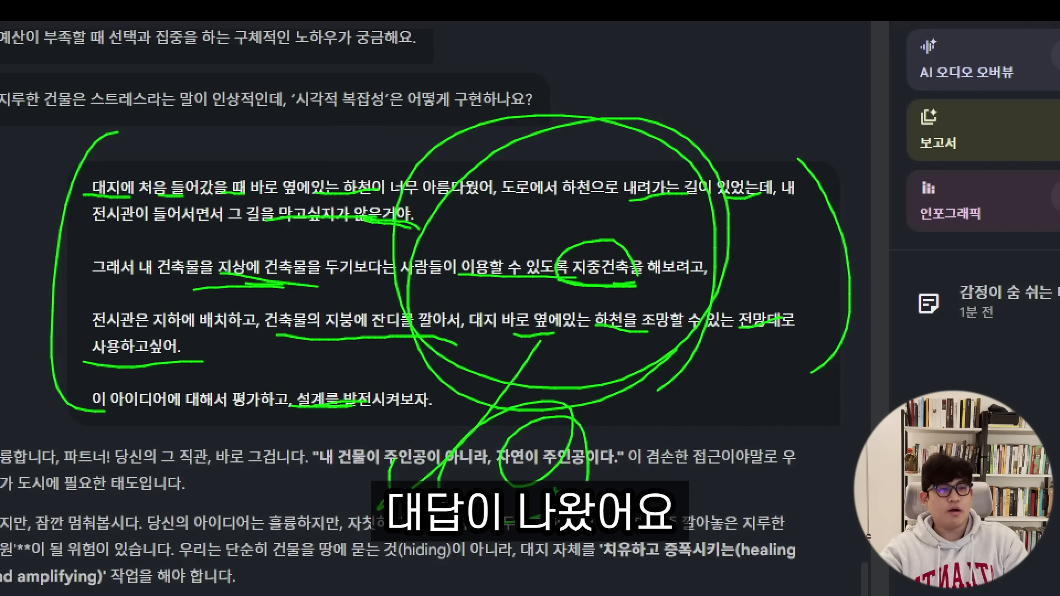
# - Clear the annotations, zoom in on the end of the reply, and mark its 메모에 저장 option
pyautogui.press('Escape')
pyautogui.scroll(-10, 536, 368)
pyautogui.hotkey('ctrl', '1')
pyautogui.click(347, 474)
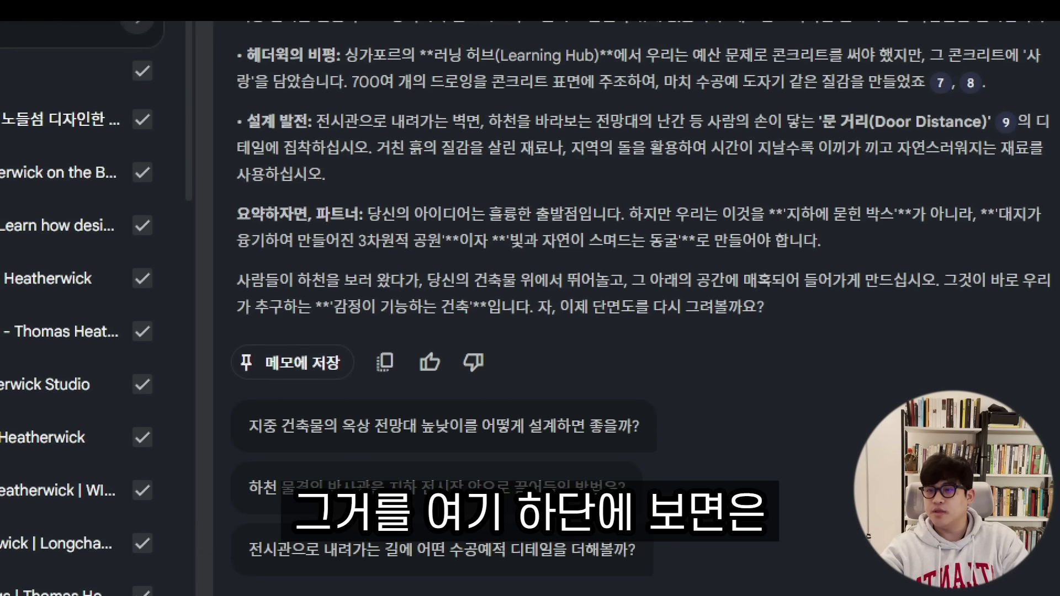
pyautogui.moveTo(381, 390)
pyautogui.mouseDown()
pyautogui.moveTo(302, 394)
pyautogui.moveTo(355, 381)
pyautogui.mouseUp()
pyautogui.press('Escape')
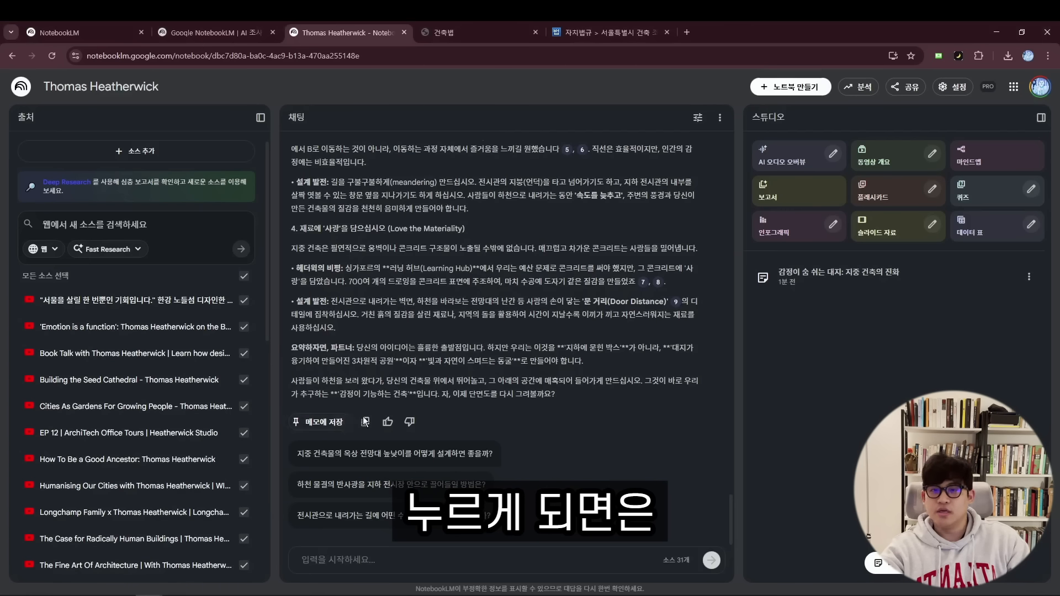
# - Underline the saved note 감정이 숨 쉬는 대지: 지중 건축의 진화 and convert it into a notebook source
pyautogui.hotkey('ctrl', '1')
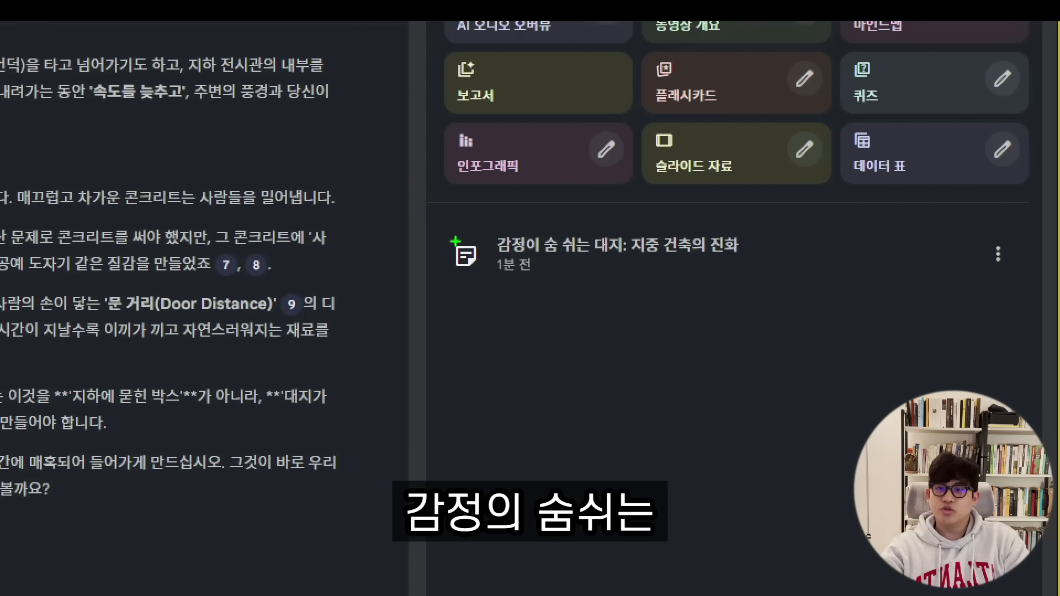
pyautogui.moveTo(437, 280)
pyautogui.mouseDown()
pyautogui.moveTo(669, 282)
pyautogui.moveTo(580, 298)
pyautogui.moveTo(748, 299)
pyautogui.mouseUp()
pyautogui.press('Escape')
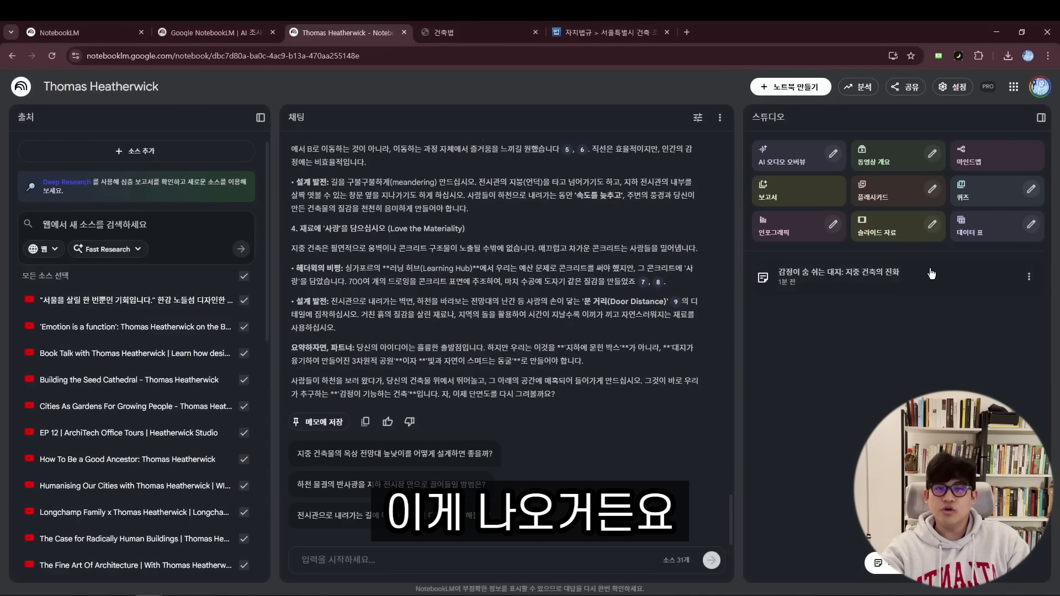
pyautogui.click(1029, 276)
pyautogui.click(1017, 313)
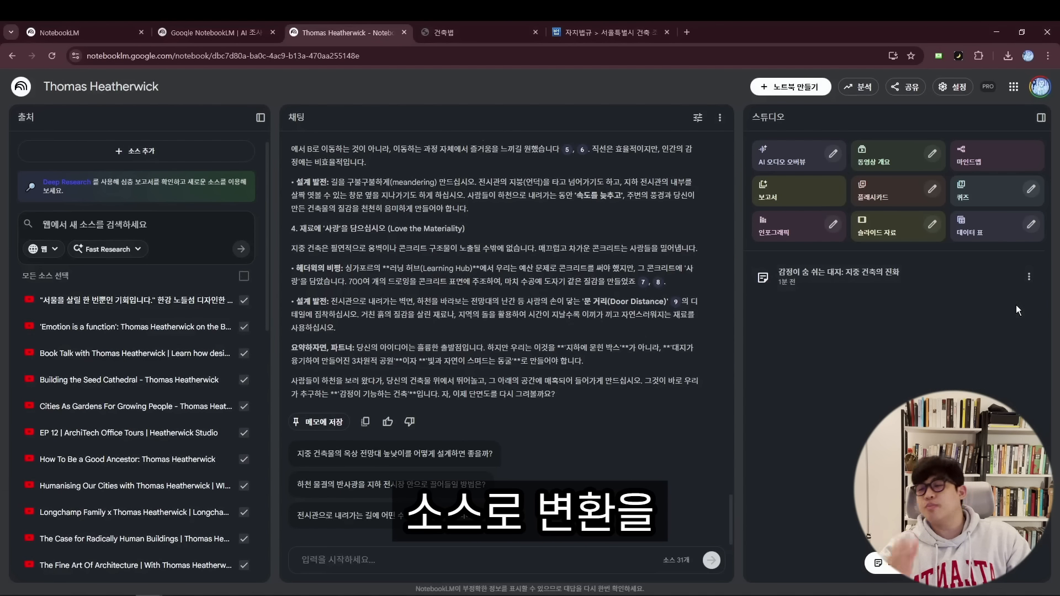
# - Locate 감정이 숨 쉬는 대지: 지중 건축의 진화 in the source list, underline its title, and clear the annotation
pyautogui.scroll(-5, 155, 387)
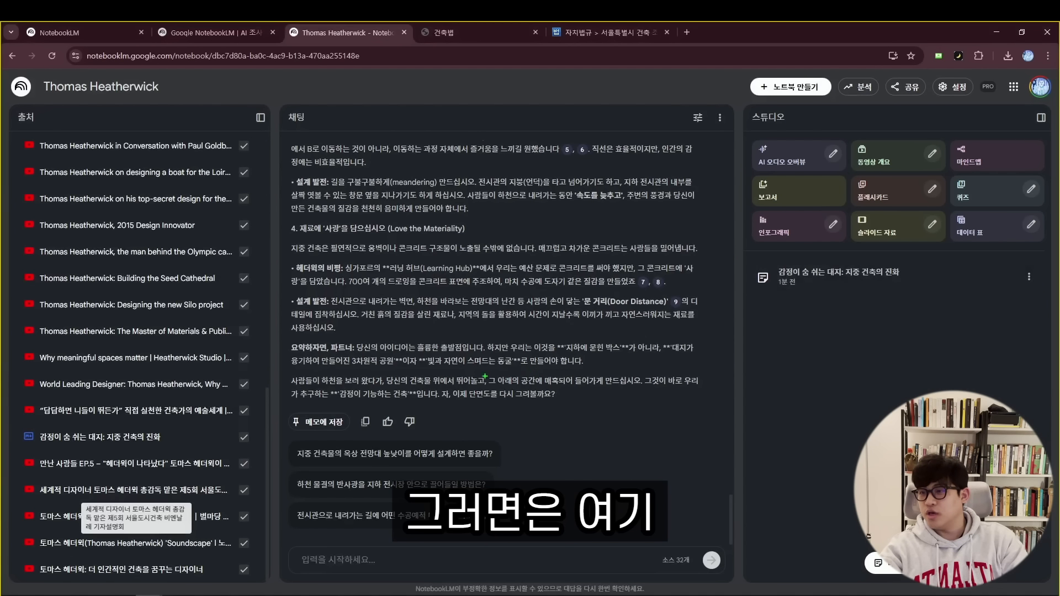
pyautogui.hotkey('ctrl', '1')
pyautogui.click(131, 468)
pyautogui.moveTo(115, 425); pyautogui.dragTo(274, 424)
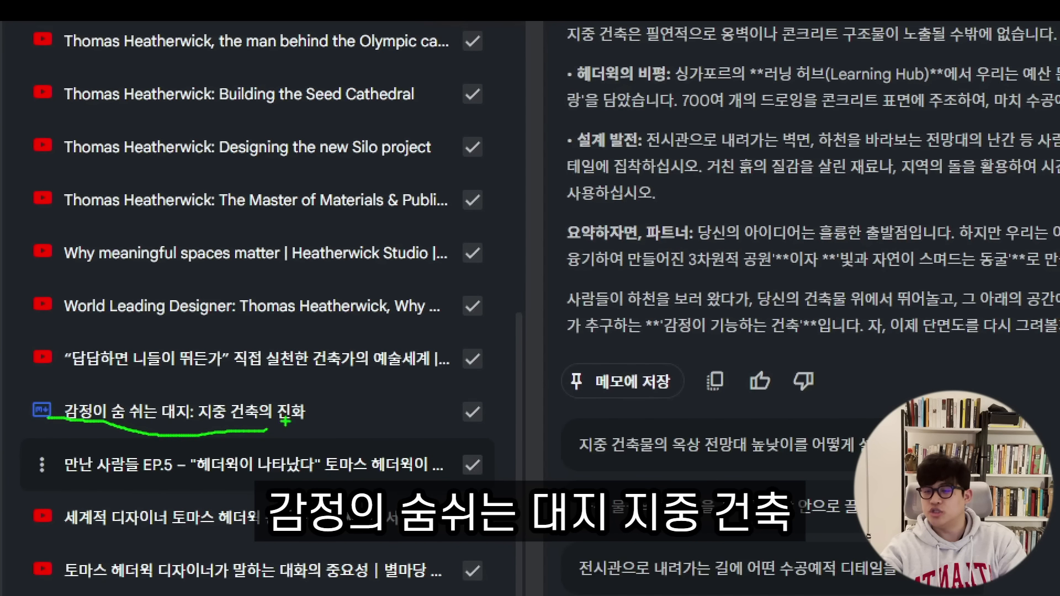
pyautogui.press('Escape')
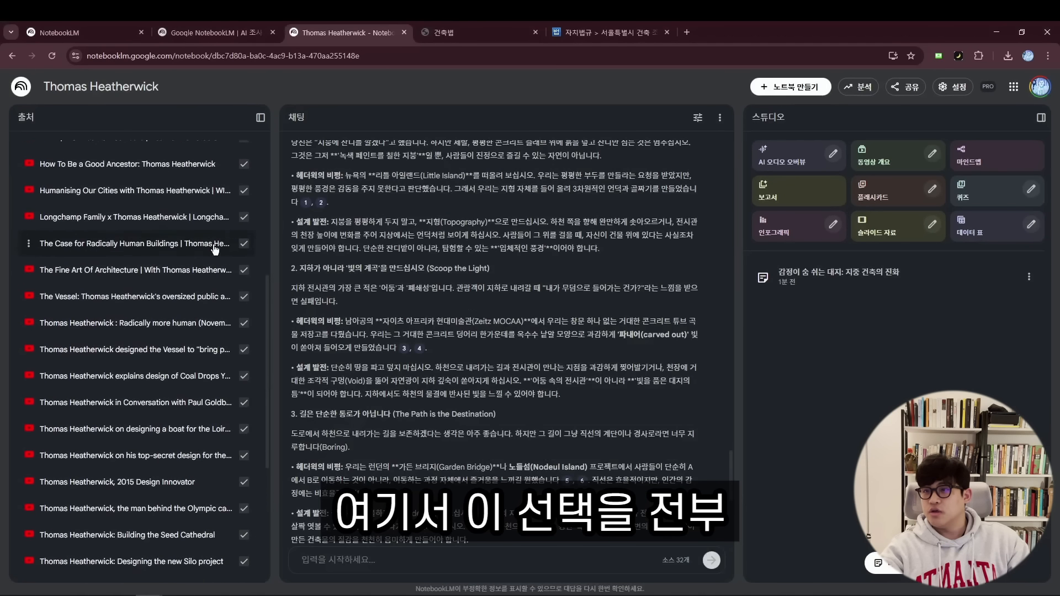
# - Deselect all of the notebook's sources and select only 감정이 숨 쉬는 대지: 지중 건축의 진화
pyautogui.scroll(10, 215, 249)
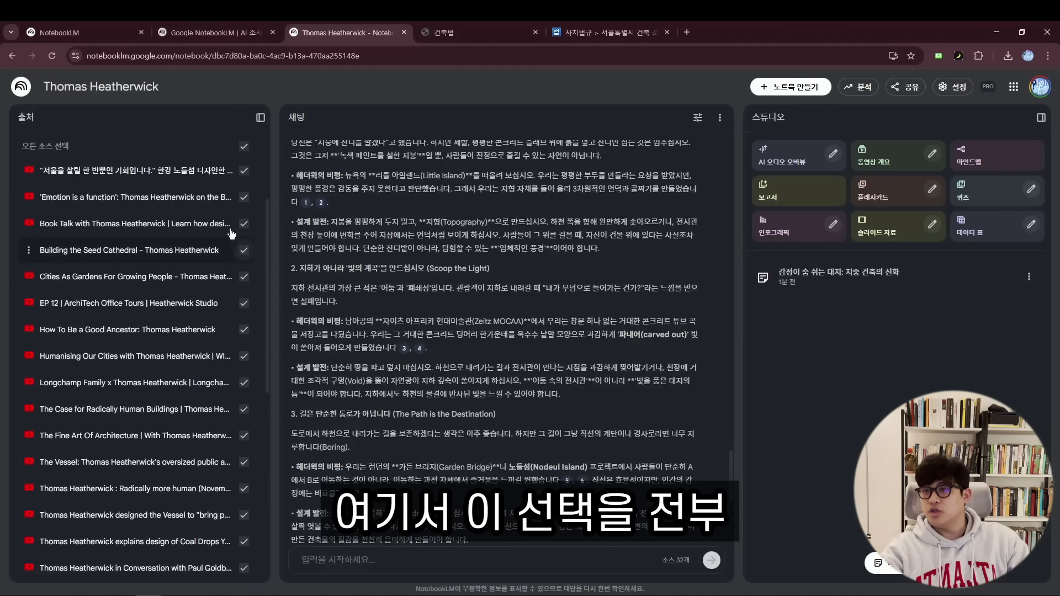
pyautogui.click(244, 276)
pyautogui.scroll(-10, 195, 330)
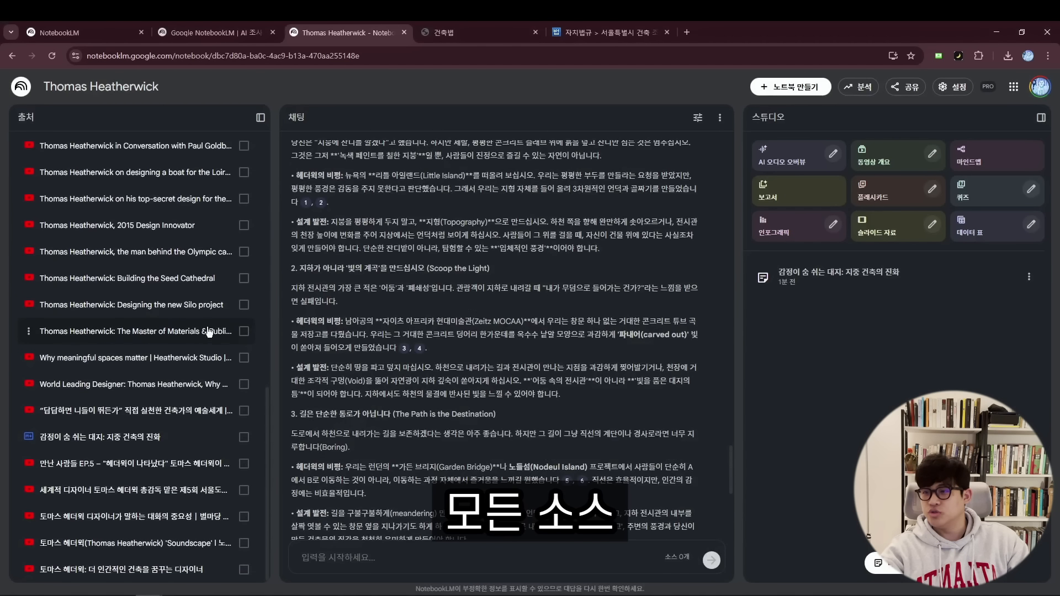
pyautogui.click(244, 438)
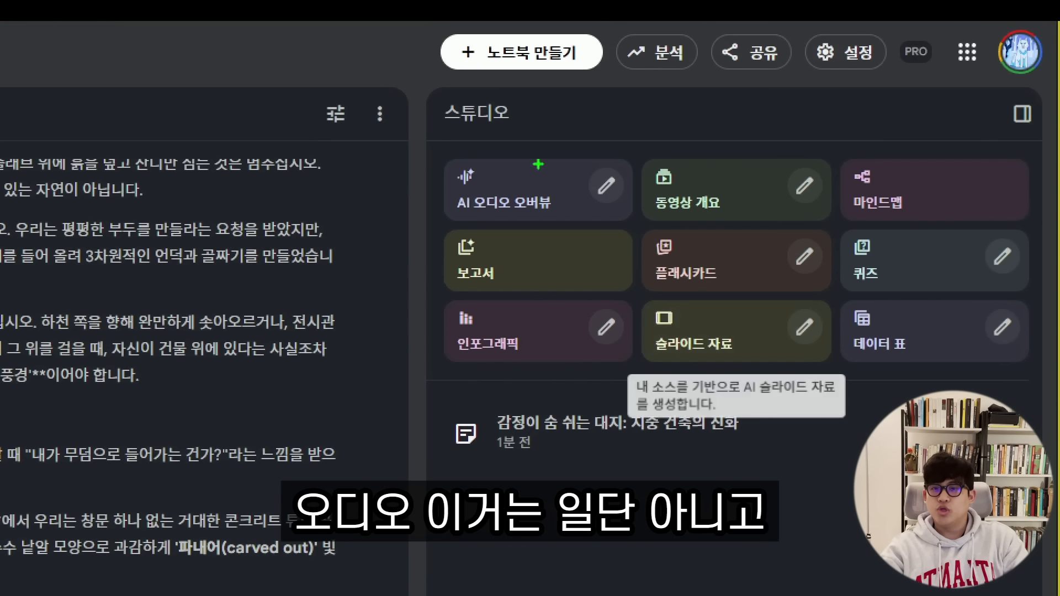
# - Cross out AI 오디오 오버뷰 and 동영상 개요 among the studio outputs and circle 마인드맵 repeatedly
pyautogui.moveTo(496, 153); pyautogui.dragTo(590, 212)
pyautogui.moveTo(482, 212); pyautogui.dragTo(579, 171)
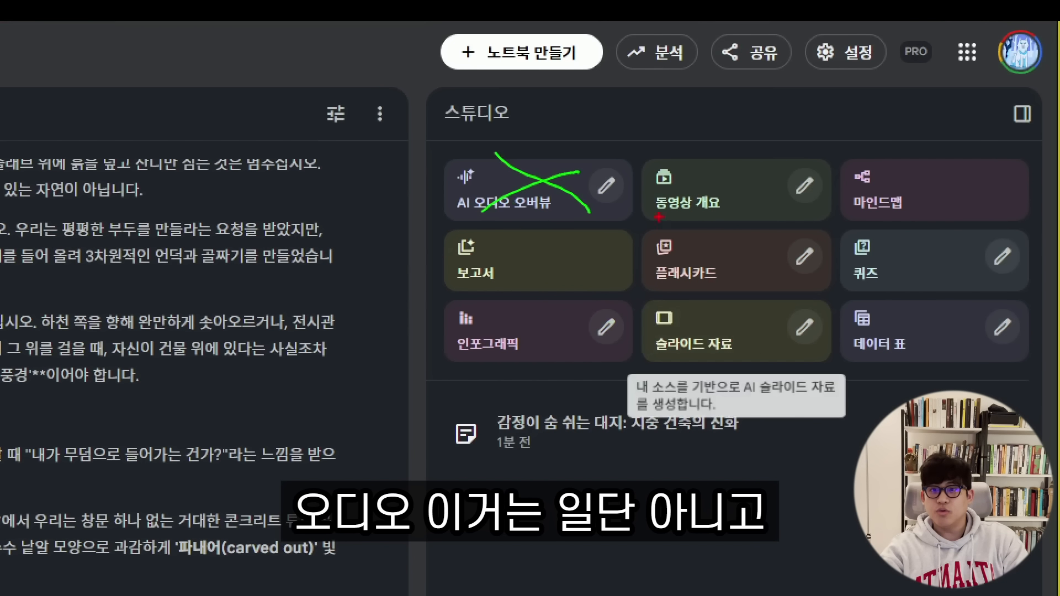
pyautogui.moveTo(645, 221); pyautogui.dragTo(675, 205)
pyautogui.moveTo(885, 215); pyautogui.dragTo(927, 149)
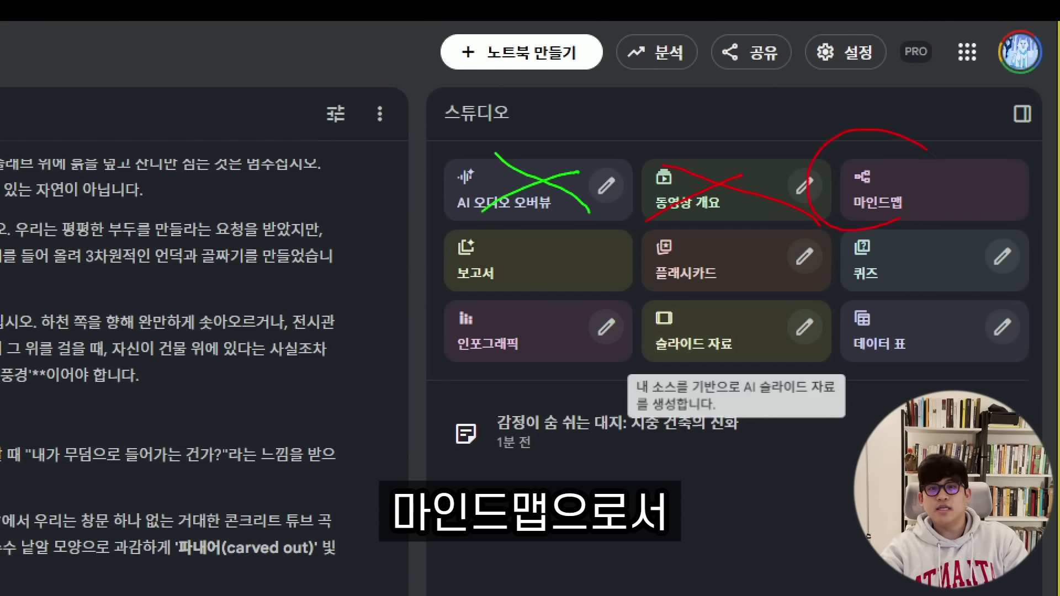
pyautogui.moveTo(896, 233); pyautogui.dragTo(926, 216)
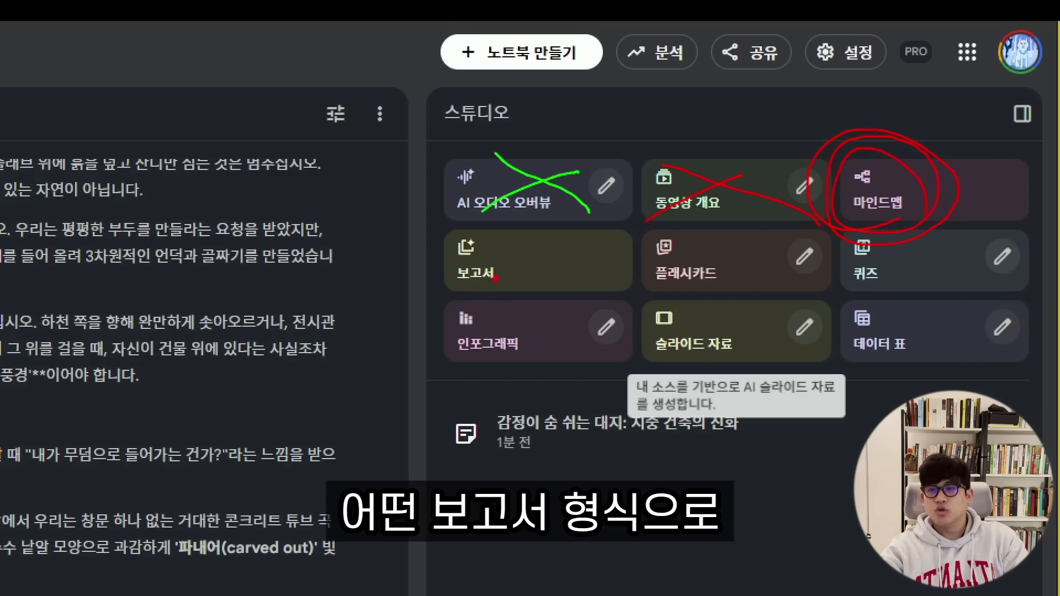
# - Circle 보고서 and 인포그래픽, and sketch a hatched single page over the chat text
pyautogui.moveTo(555, 356); pyautogui.dragTo(511, 376)
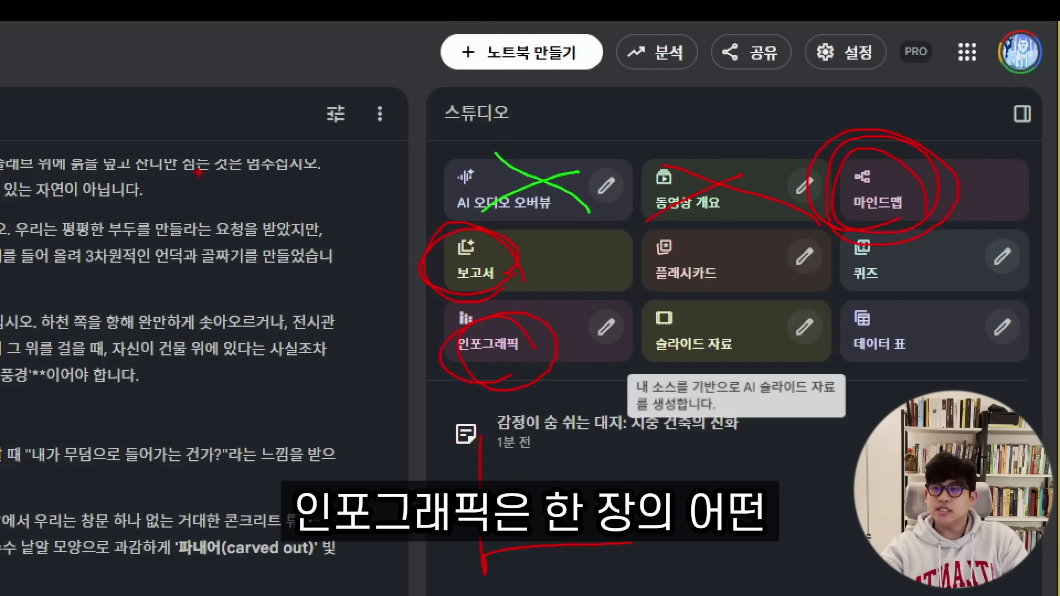
pyautogui.moveTo(197, 172); pyautogui.dragTo(371, 347)
pyautogui.moveTo(162, 211); pyautogui.dragTo(374, 295)
pyautogui.moveTo(177, 249); pyautogui.dragTo(265, 329)
pyautogui.moveTo(251, 222); pyautogui.dragTo(329, 276)
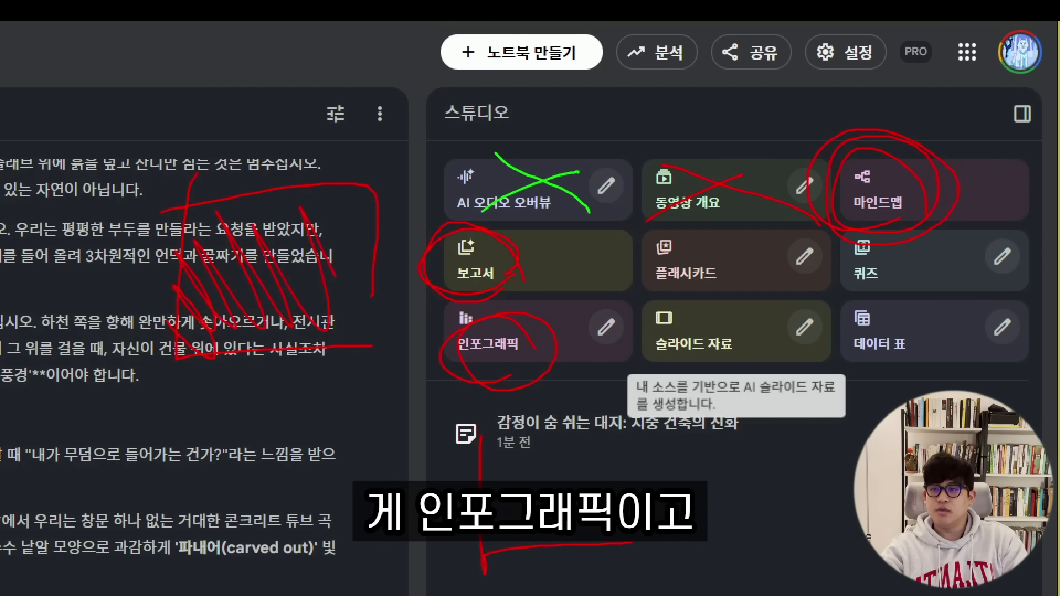
pyautogui.moveTo(336, 224)
pyautogui.mouseDown()
pyautogui.moveTo(380, 248)
pyautogui.moveTo(367, 337)
pyautogui.mouseUp()
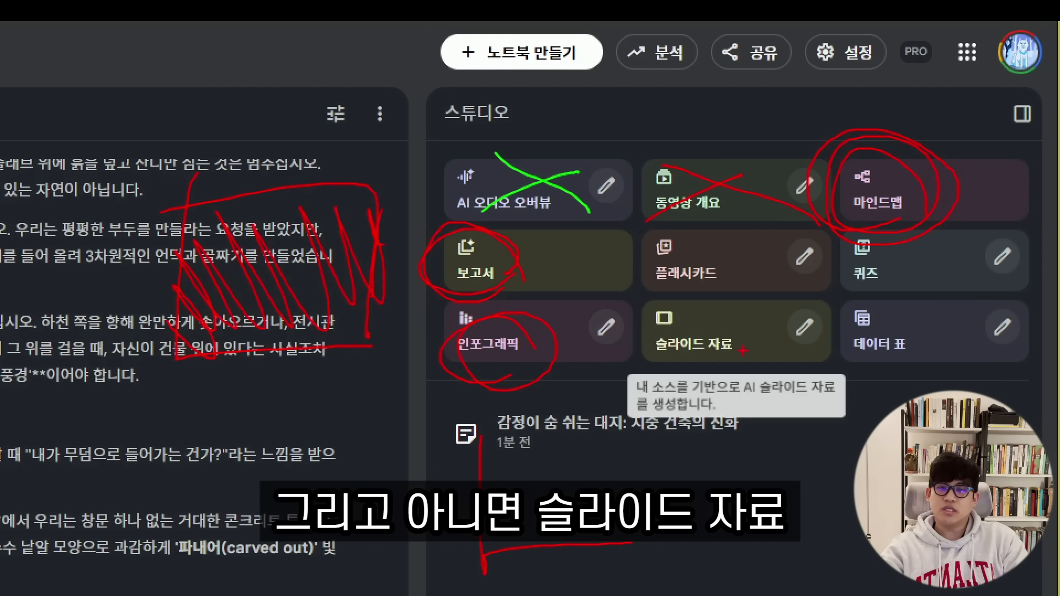
# - Circle 슬라이드 자료 with the letters PPT written beside it, and mark 인포그래픽 and 슬라이드 자료 again in green
pyautogui.moveTo(744, 351)
pyautogui.mouseDown()
pyautogui.moveTo(621, 345)
pyautogui.moveTo(765, 354)
pyautogui.mouseUp()
pyautogui.moveTo(756, 231); pyautogui.dragTo(758, 280)
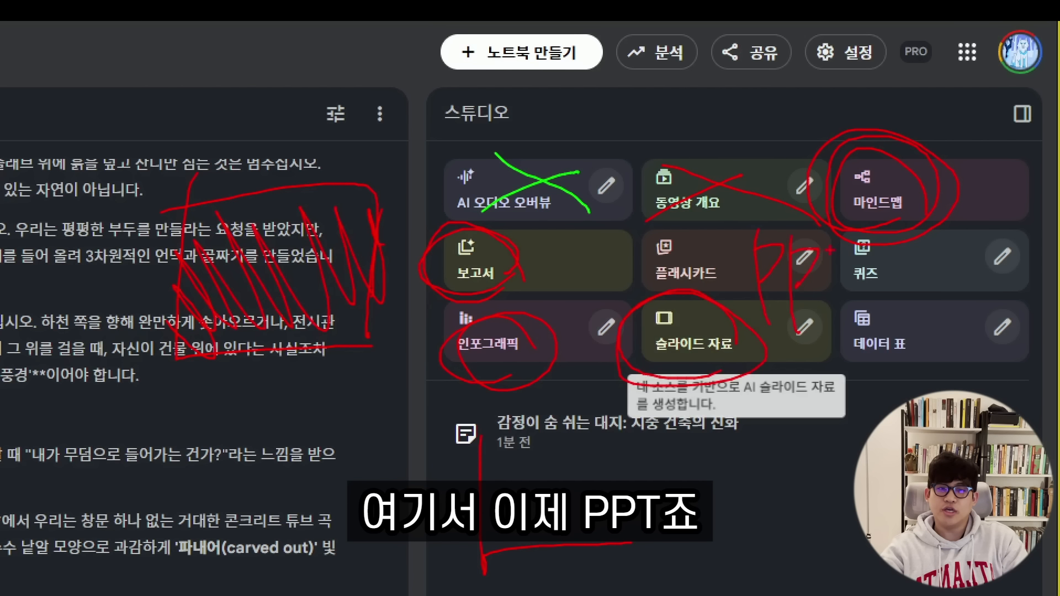
pyautogui.moveTo(830, 255); pyautogui.dragTo(895, 287)
pyautogui.moveTo(817, 226); pyautogui.dragTo(878, 356)
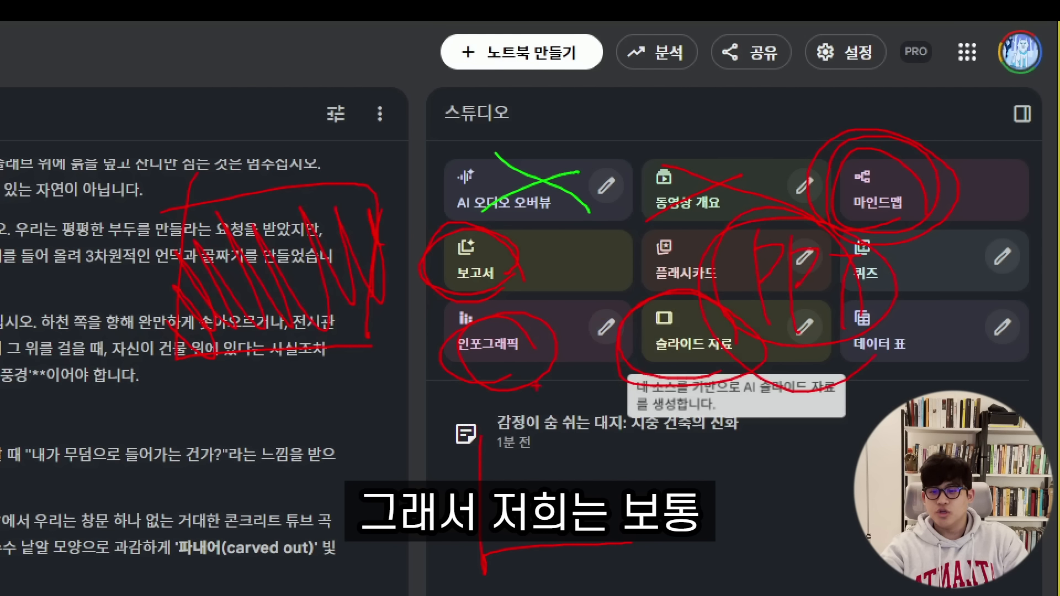
pyautogui.moveTo(497, 386)
pyautogui.mouseDown()
pyautogui.moveTo(530, 315)
pyautogui.moveTo(563, 362)
pyautogui.mouseUp()
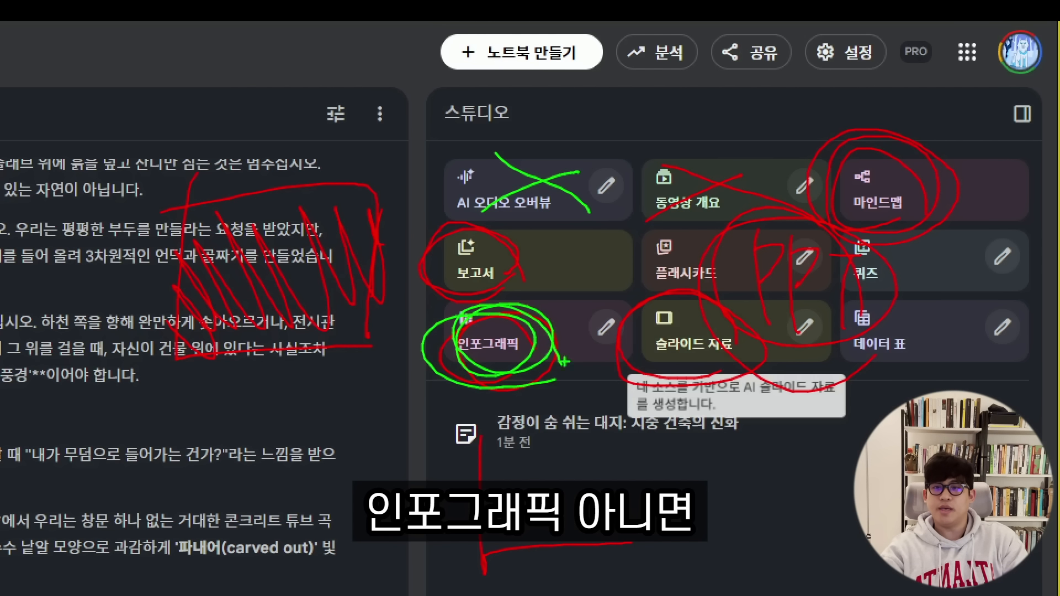
pyautogui.moveTo(701, 339)
pyautogui.mouseDown()
pyautogui.moveTo(718, 362)
pyautogui.moveTo(757, 343)
pyautogui.moveTo(789, 386)
pyautogui.moveTo(826, 374)
pyautogui.mouseUp()
# - Open the infographic customization, underline its description heading and example prompt, and mark the BananaNL option
pyautogui.click(606, 327)
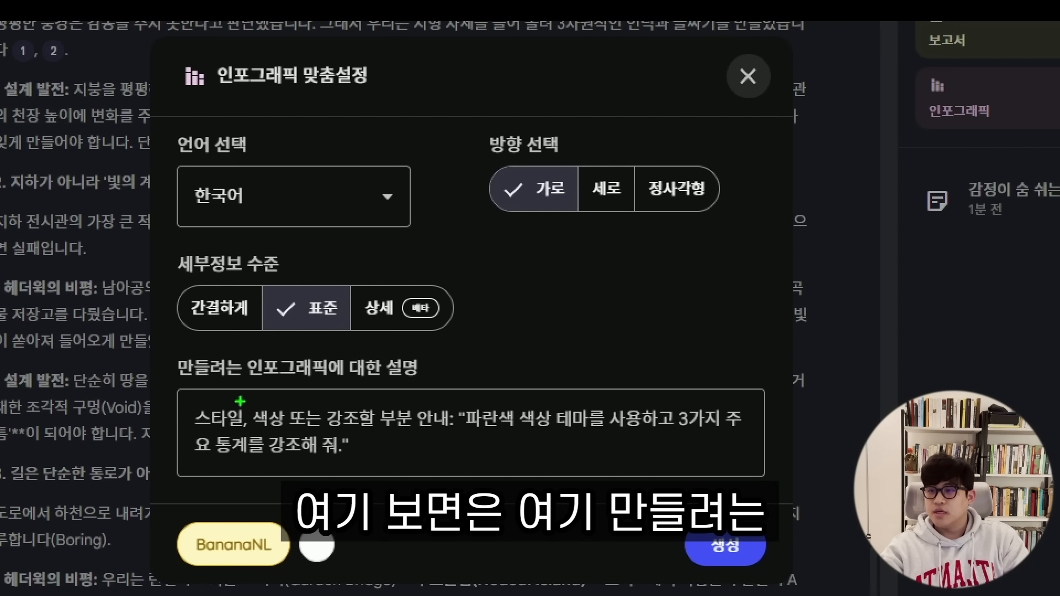
pyautogui.moveTo(449, 356)
pyautogui.mouseDown()
pyautogui.moveTo(429, 375)
pyautogui.moveTo(441, 381)
pyautogui.mouseUp()
pyautogui.moveTo(463, 432)
pyautogui.mouseDown()
pyautogui.moveTo(604, 423)
pyautogui.moveTo(719, 432)
pyautogui.mouseUp()
pyautogui.moveTo(207, 457)
pyautogui.mouseDown()
pyautogui.moveTo(356, 443)
pyautogui.moveTo(351, 467)
pyautogui.mouseUp()
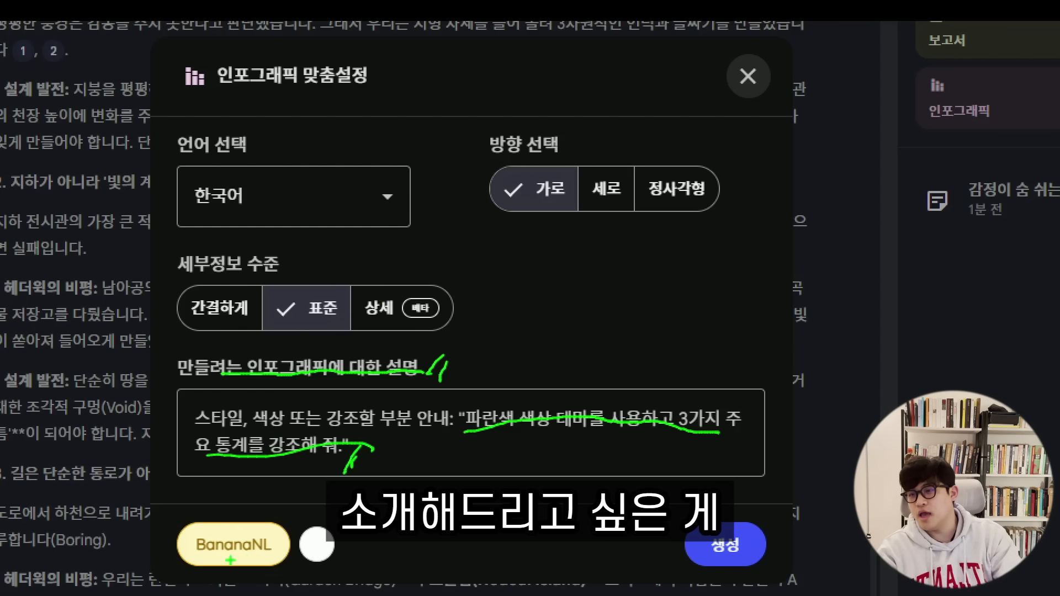
pyautogui.moveTo(309, 566)
pyautogui.mouseDown()
pyautogui.moveTo(375, 530)
pyautogui.moveTo(155, 521)
pyautogui.moveTo(318, 548)
pyautogui.mouseUp()
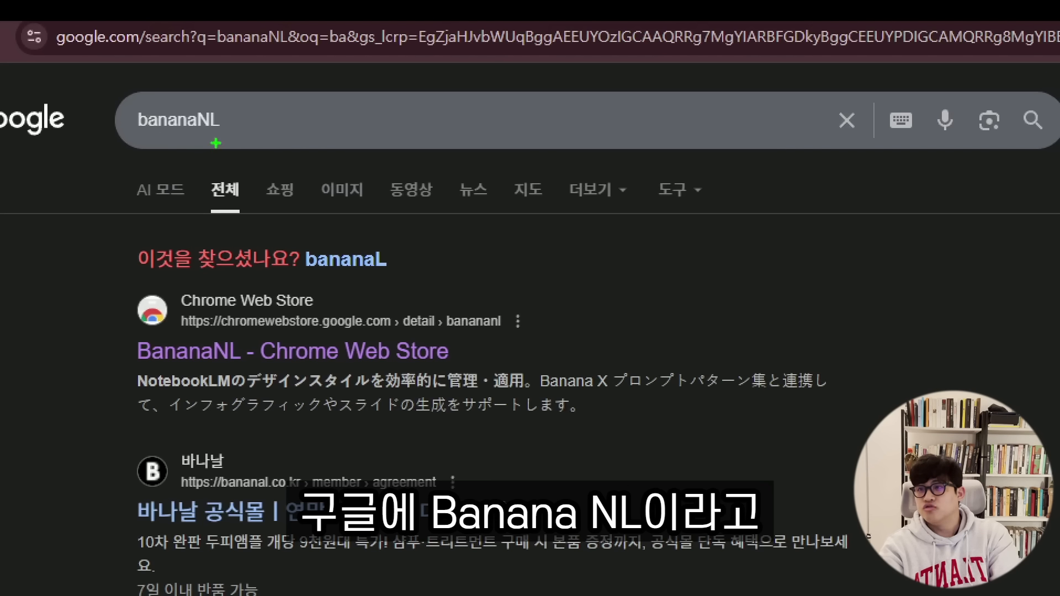
# - Mark the bananaNL Google query and its Chrome Web Store result, and draw an arrow to the extension page's Chrome에서 삭제 option
pyautogui.moveTo(216, 143)
pyautogui.mouseDown()
pyautogui.moveTo(199, 87)
pyautogui.moveTo(110, 127)
pyautogui.moveTo(226, 140)
pyautogui.mouseUp()
pyautogui.moveTo(160, 151)
pyautogui.mouseDown()
pyautogui.moveTo(210, 297)
pyautogui.moveTo(339, 316)
pyautogui.mouseUp()
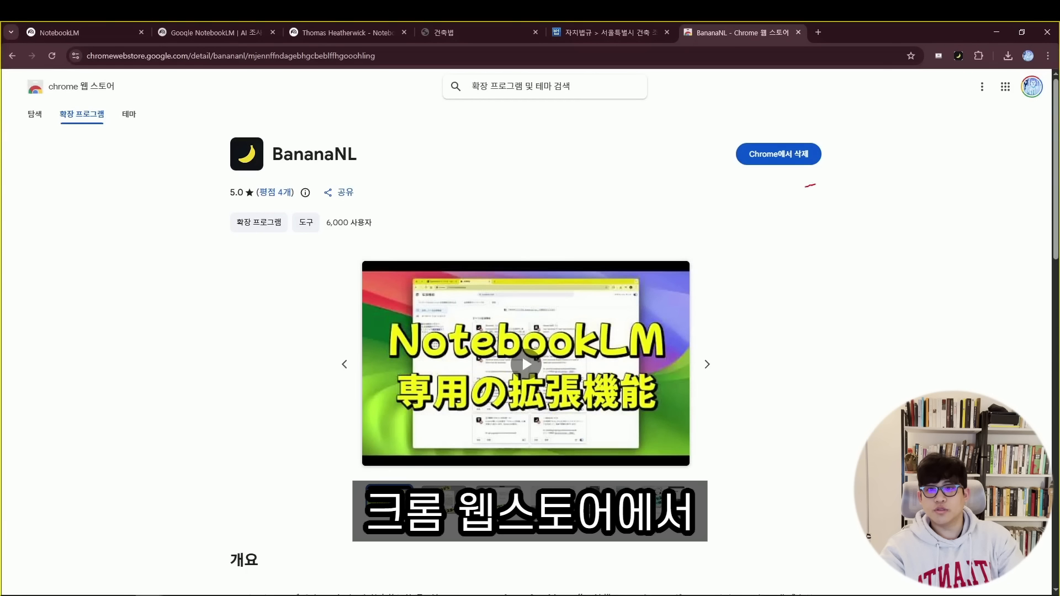
pyautogui.moveTo(816, 185)
pyautogui.mouseDown()
pyautogui.moveTo(762, 119)
pyautogui.moveTo(761, 192)
pyautogui.mouseUp()
pyautogui.moveTo(598, 218); pyautogui.dragTo(700, 168)
pyautogui.moveTo(681, 165); pyautogui.dragTo(703, 170)
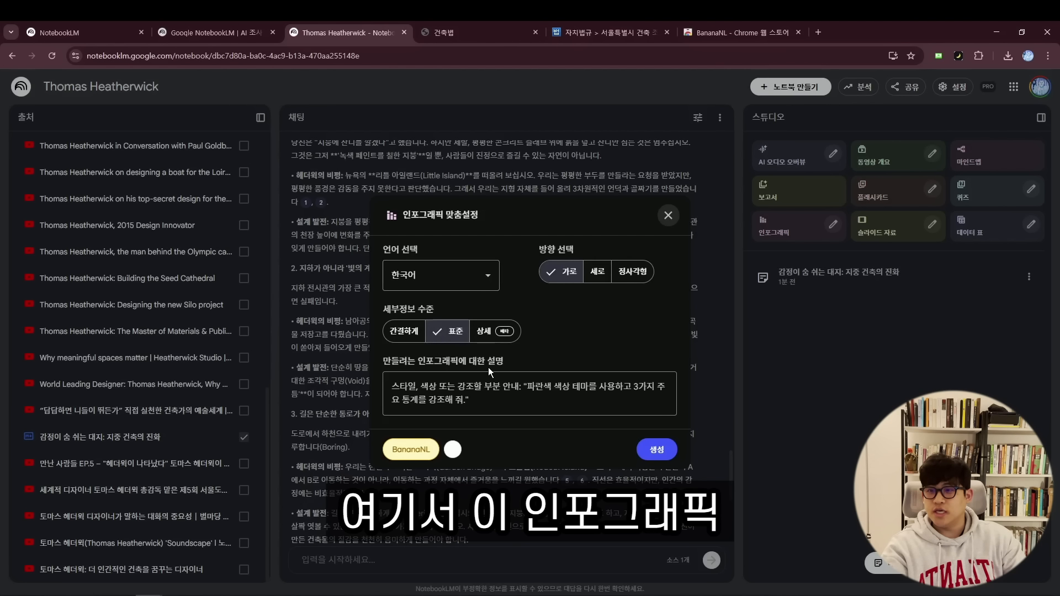
# - Circle the 인포그래픽 맞춤설정 title in the notebook and clear the annotation
pyautogui.hotkey('ctrl', '2')
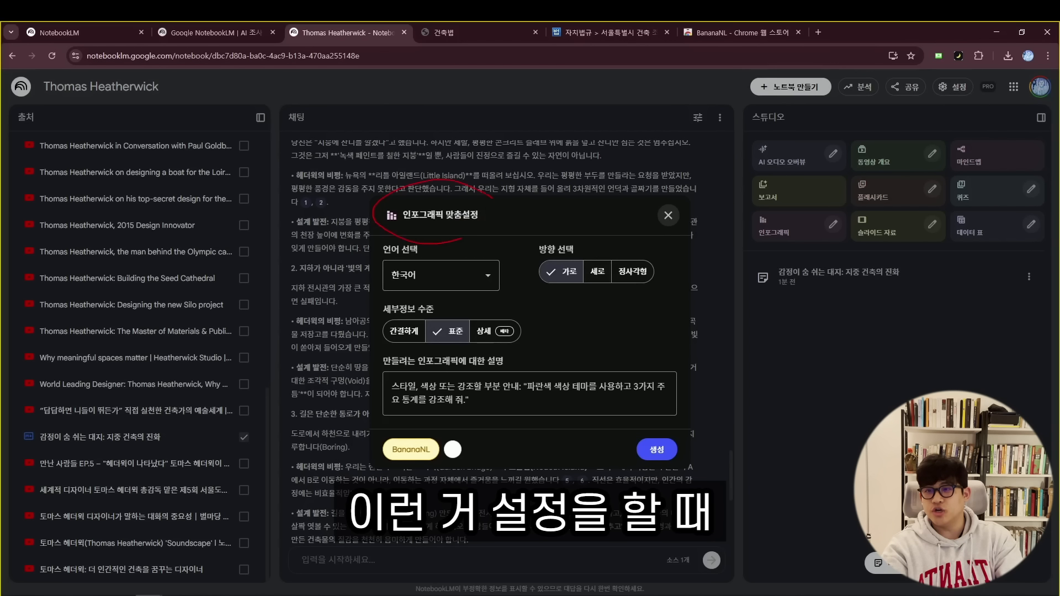
pyautogui.moveTo(462, 235); pyautogui.dragTo(457, 259)
pyautogui.press('Escape')
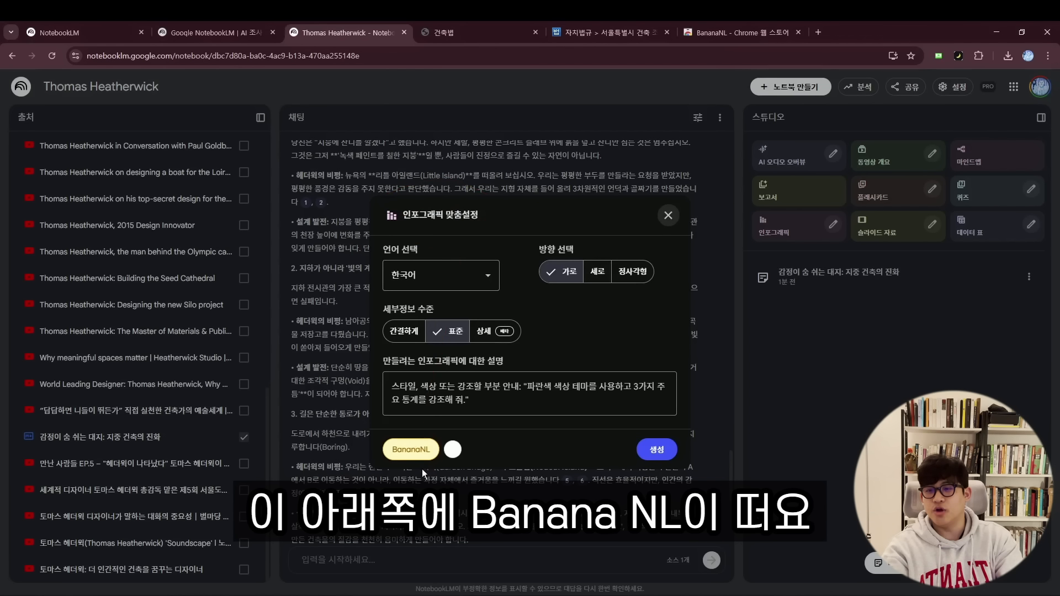
# - Show the BananaNL style list, underline BananaX 프롬프트 사이트로, and open that prompt site
pyautogui.click(423, 455)
pyautogui.moveTo(506, 366)
pyautogui.mouseDown()
pyautogui.moveTo(390, 262)
pyautogui.moveTo(505, 367)
pyautogui.mouseUp()
pyautogui.press('Escape')
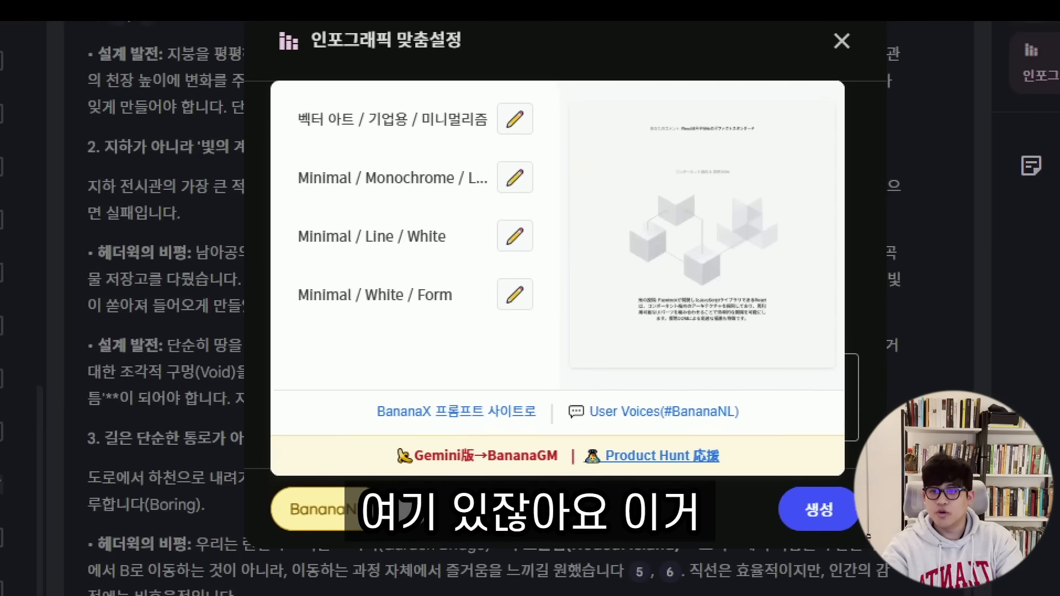
pyautogui.moveTo(349, 420); pyautogui.dragTo(490, 420)
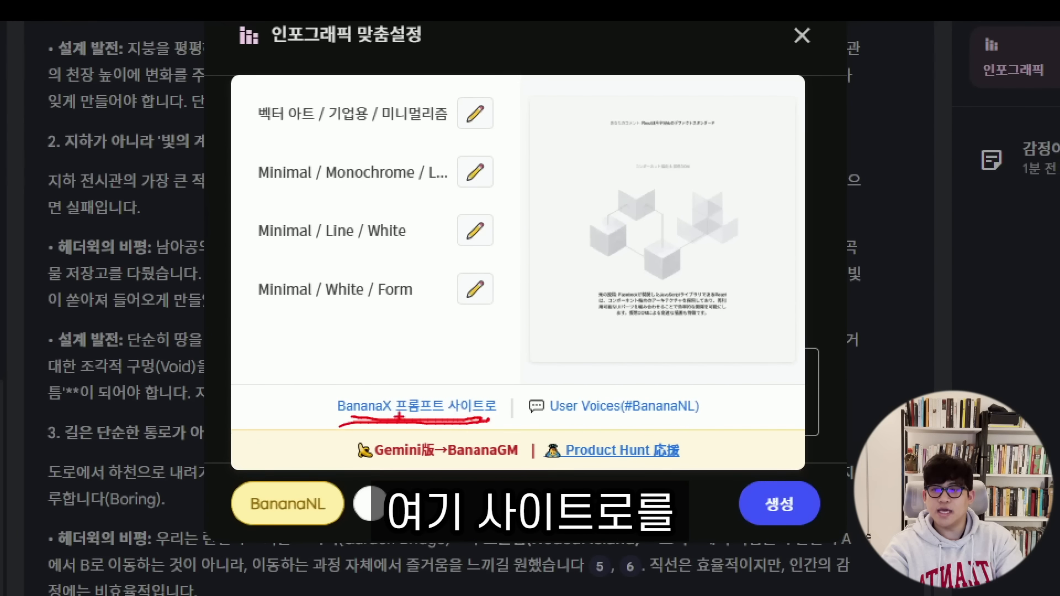
pyautogui.press('Escape')
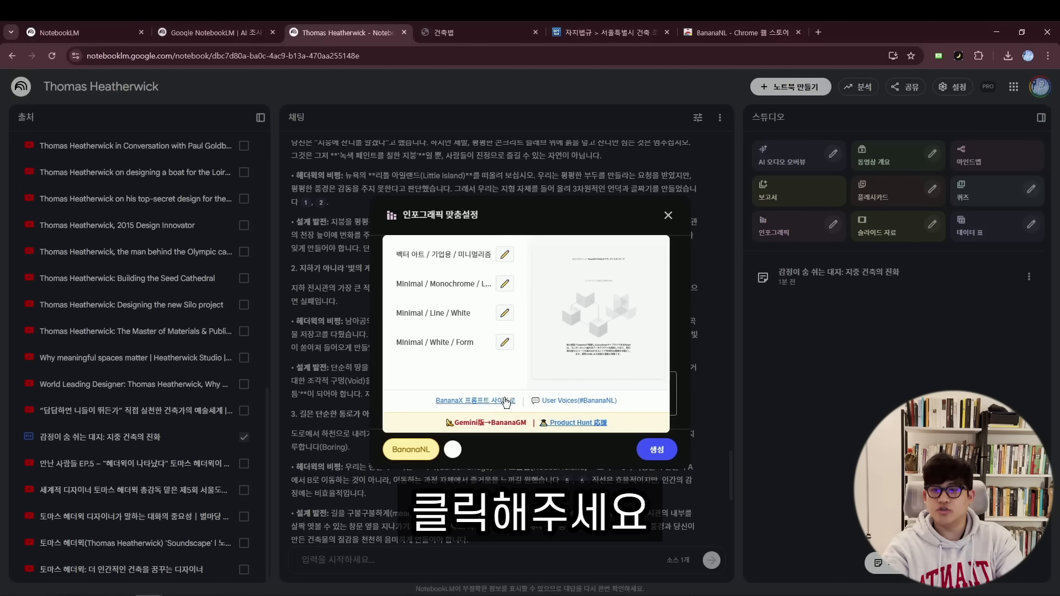
pyautogui.click(507, 401)
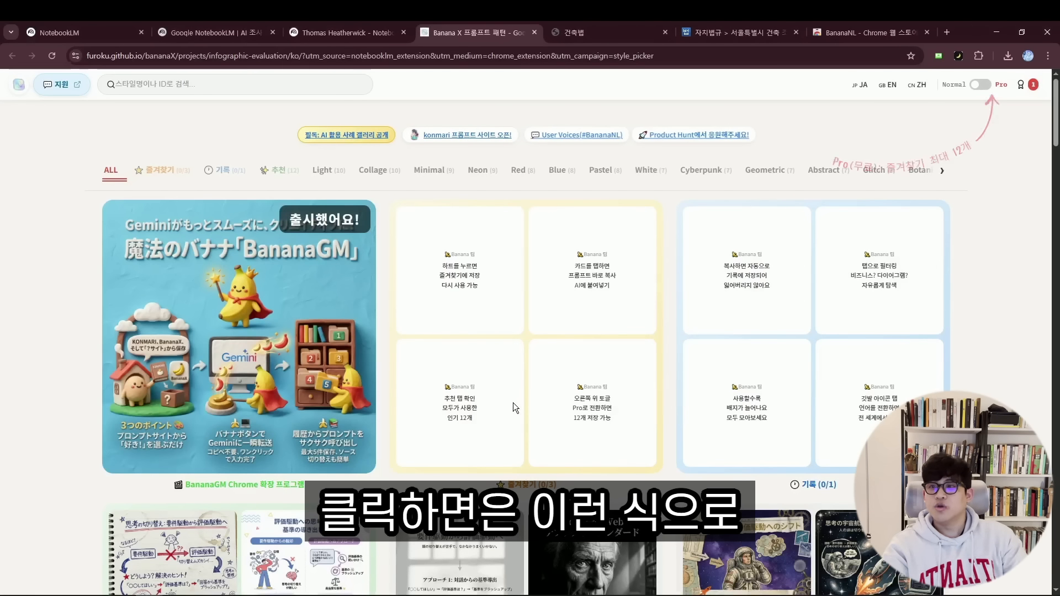
# - Preview the Neumorphism / Soft Shadow / Light style on the prompt site and filter the gallery to Minimal
pyautogui.scroll(-1, 535, 424)
pyautogui.scroll(-3, 535, 424)
pyautogui.click(625, 198)
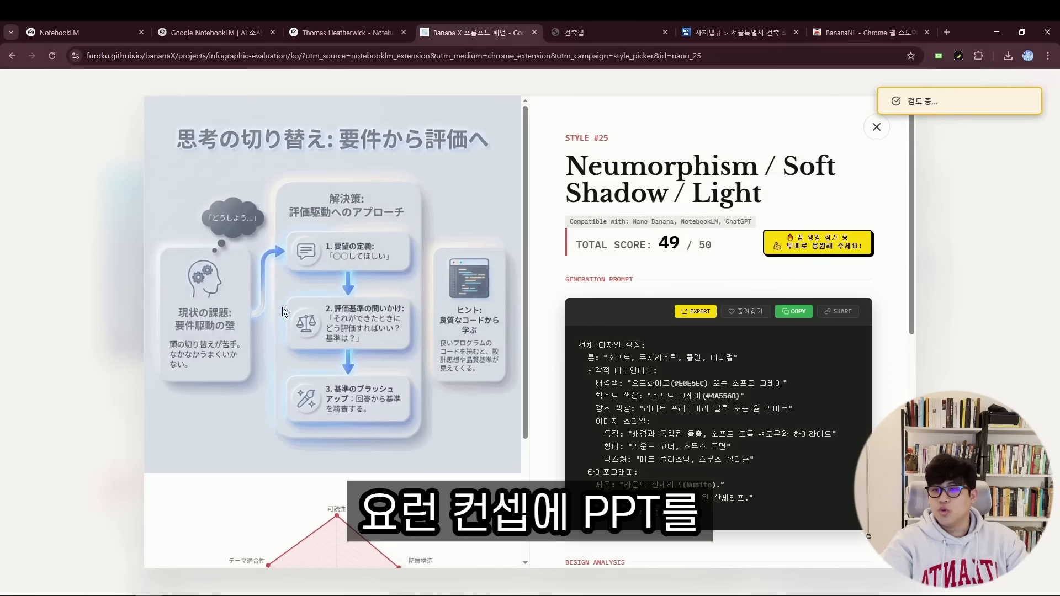
pyautogui.click(876, 128)
pyautogui.scroll(-4, 718, 287)
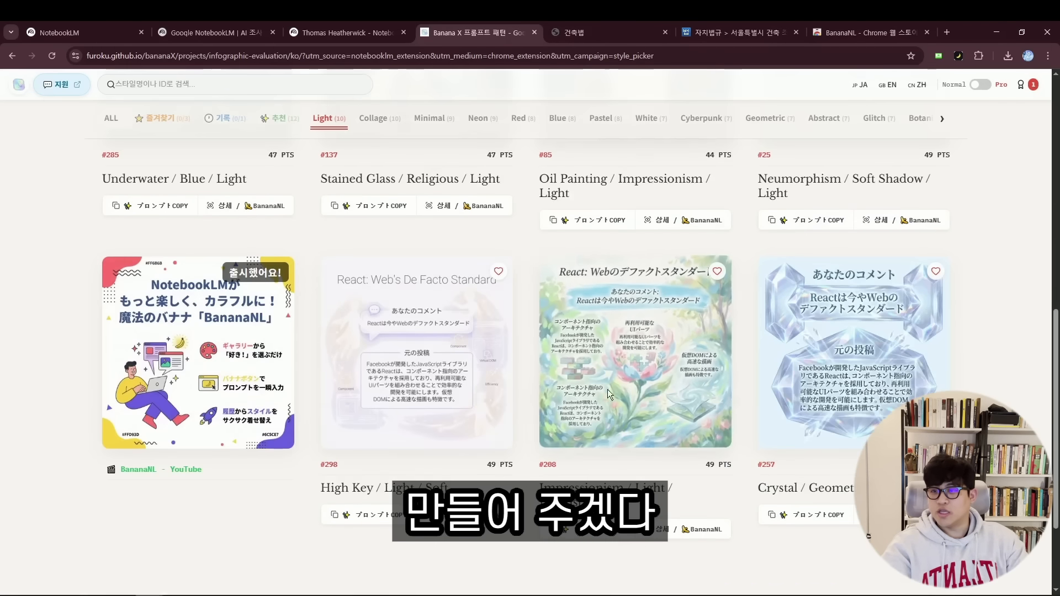
pyautogui.scroll(8, 608, 389)
pyautogui.click(434, 173)
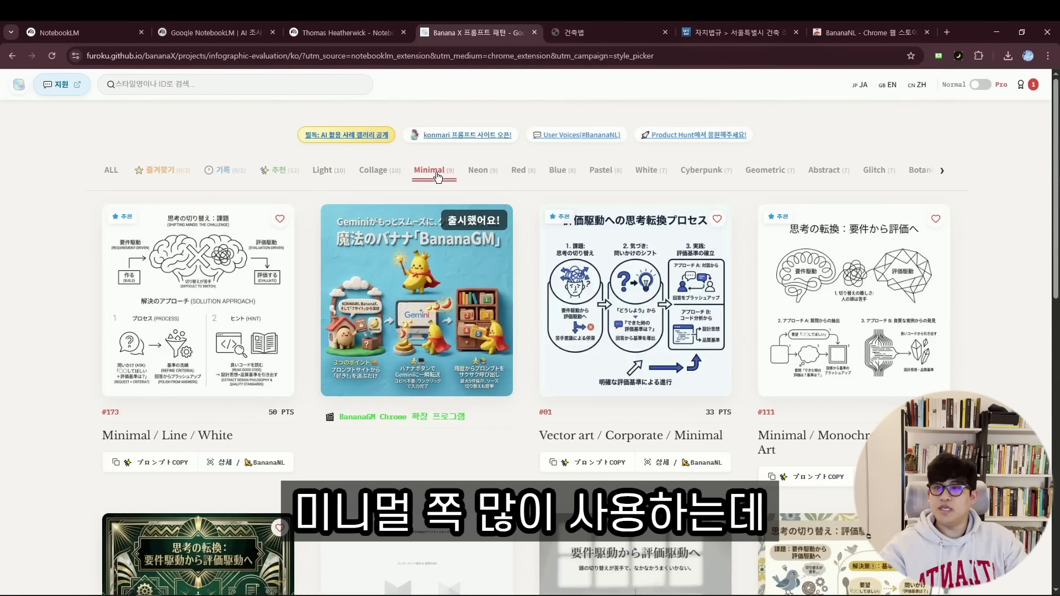
# - Circle the Vector art / Corporate / Minimal style, mark other Minimal styles in the gallery, and clear the annotations
pyautogui.hotkey('ctrl', '2')
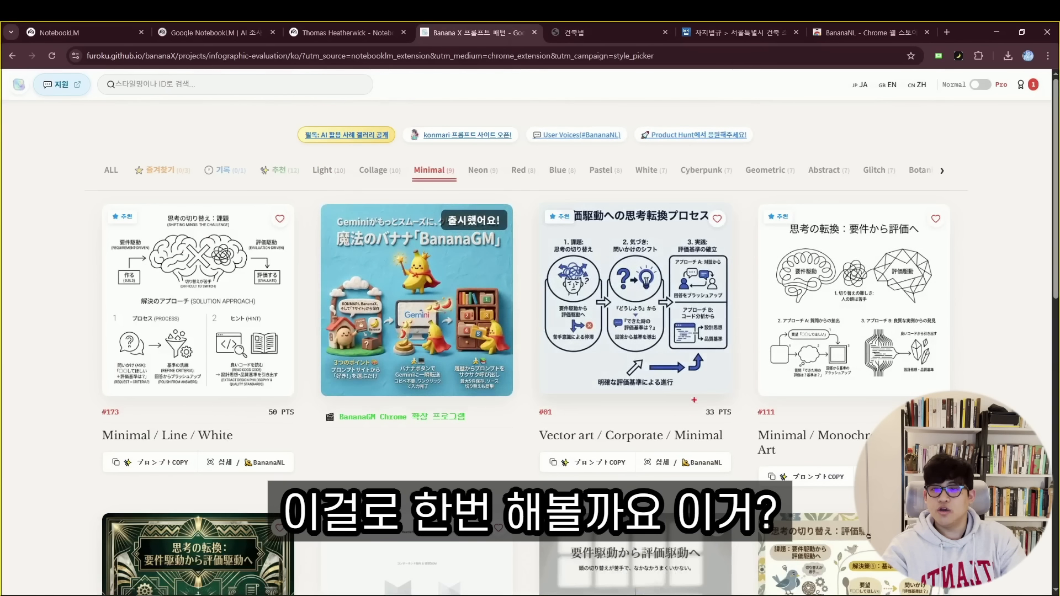
pyautogui.moveTo(674, 413)
pyautogui.mouseDown()
pyautogui.moveTo(682, 260)
pyautogui.moveTo(582, 364)
pyautogui.mouseUp()
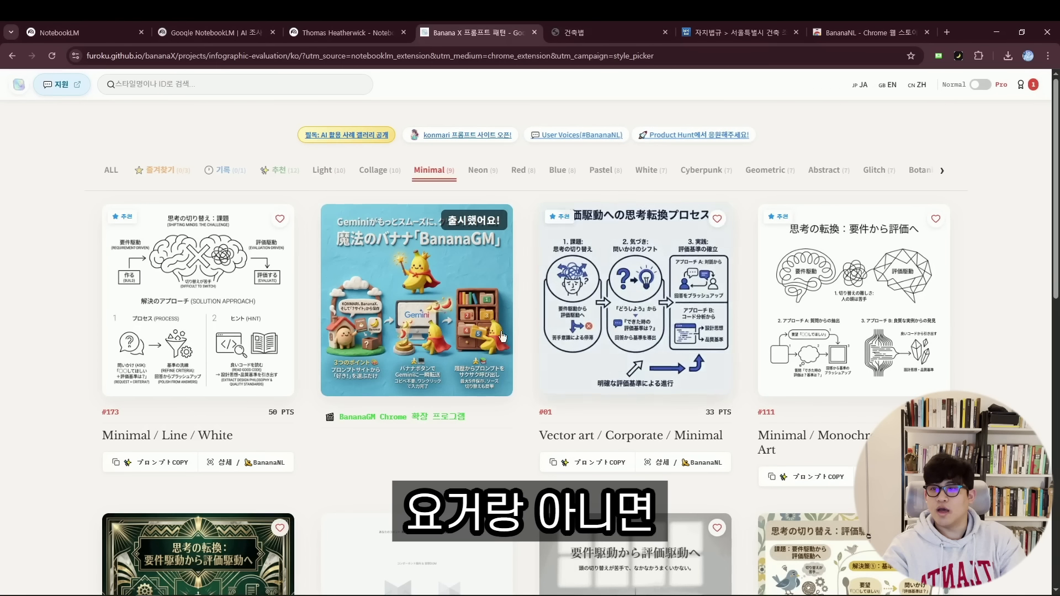
pyautogui.moveTo(248, 212); pyautogui.dragTo(209, 400)
pyautogui.moveTo(862, 403); pyautogui.dragTo(933, 390)
pyautogui.press('Escape')
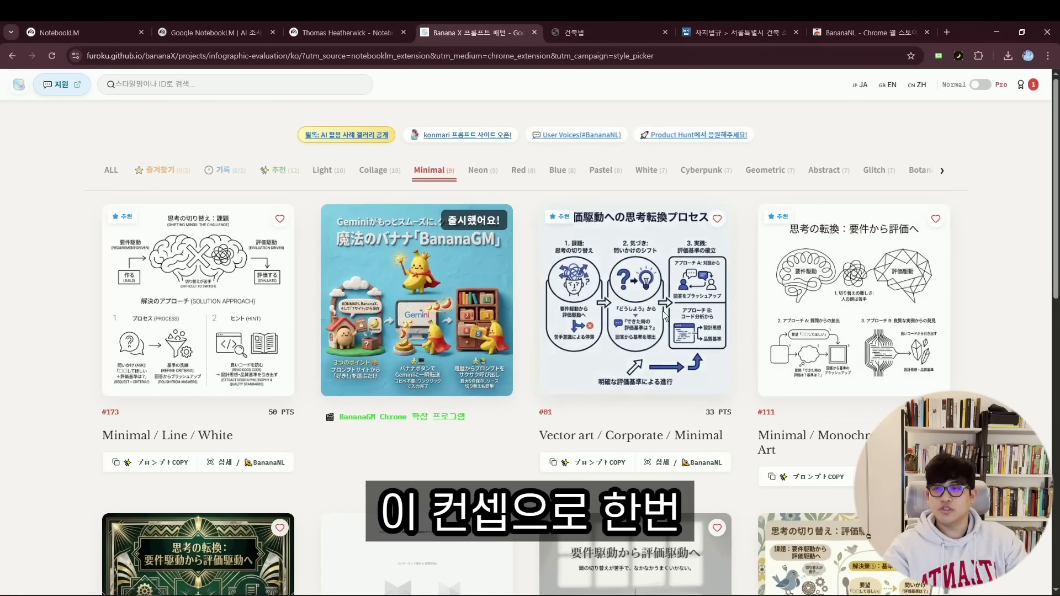
# - Return to the Thomas Heatherwick notebook, underline the 벡터 아트 / 기업용 / 미니멀리즘 style, and mark its preview
pyautogui.click(342, 32)
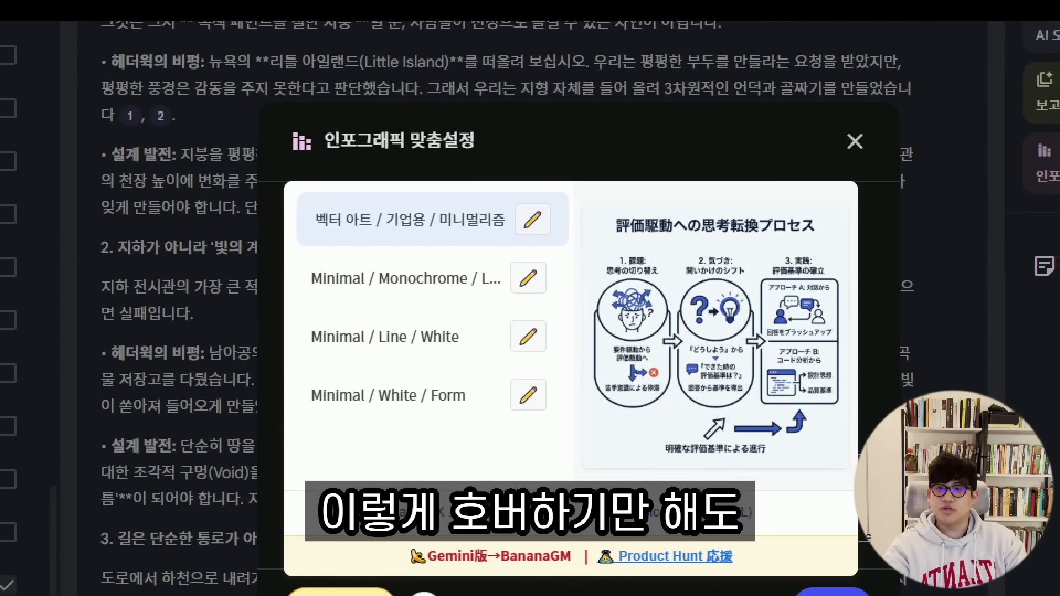
pyautogui.moveTo(348, 227); pyautogui.dragTo(536, 254)
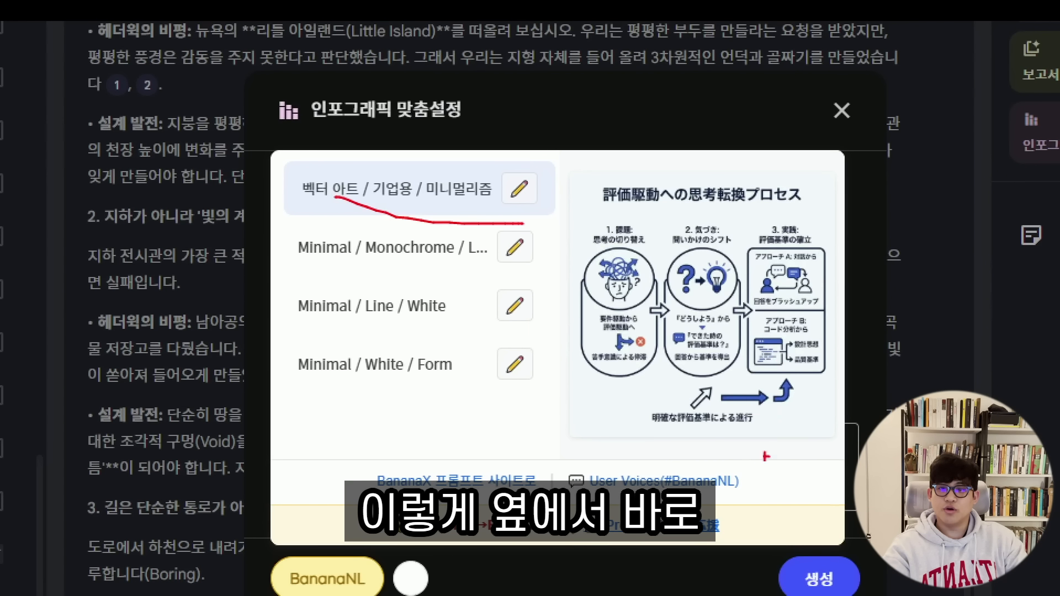
pyautogui.moveTo(766, 456); pyautogui.dragTo(638, 449)
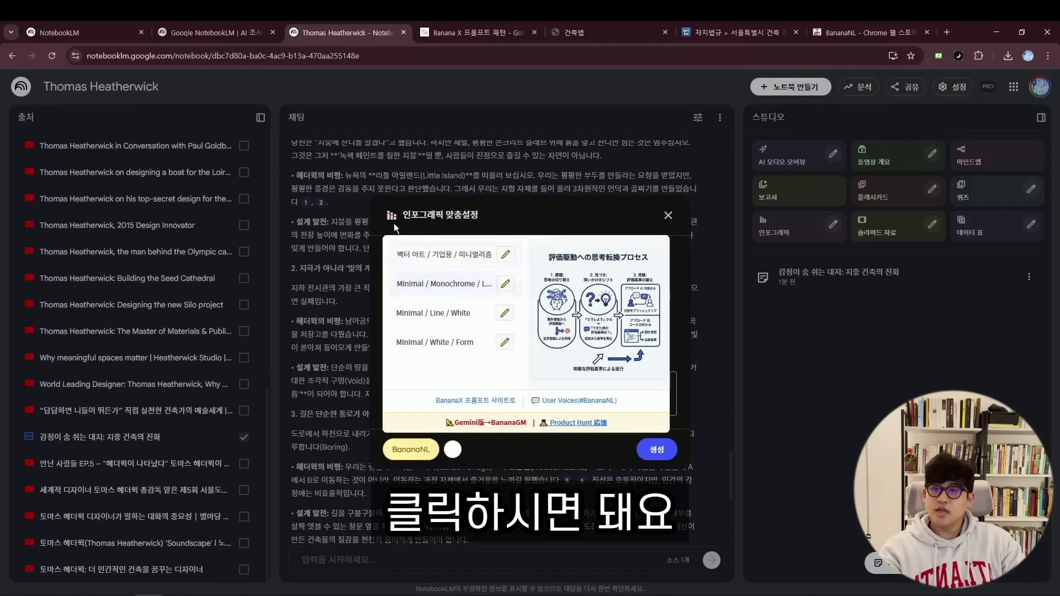
# - Apply the 벡터 아트 / 기업용 / 미니멀리즘 style prompt to the infographic description and generate the infographic
pyautogui.click(394, 188)
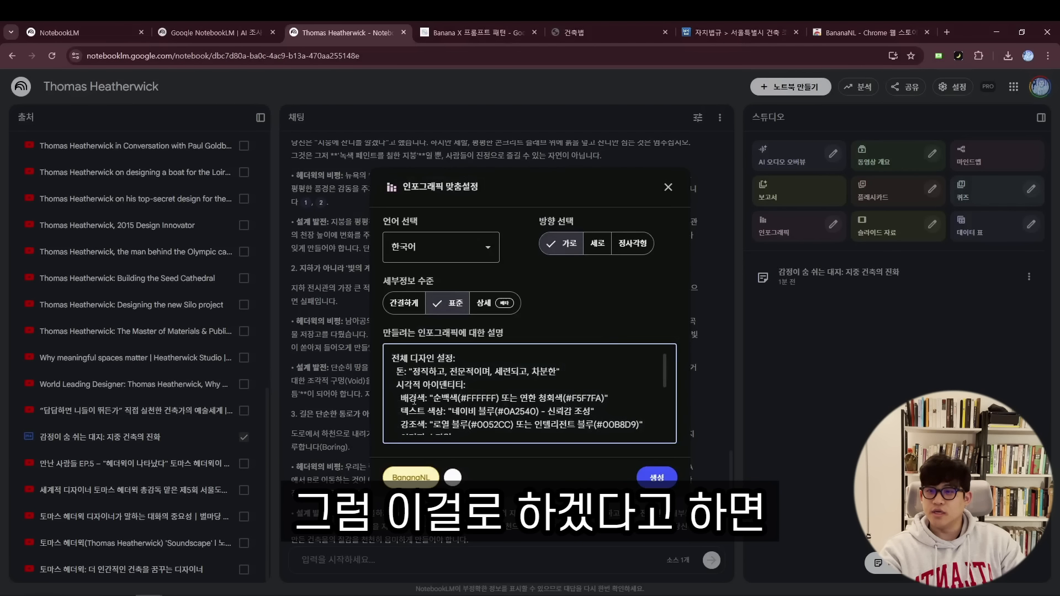
pyautogui.scroll(-3, 457, 381)
pyautogui.scroll(3, 457, 381)
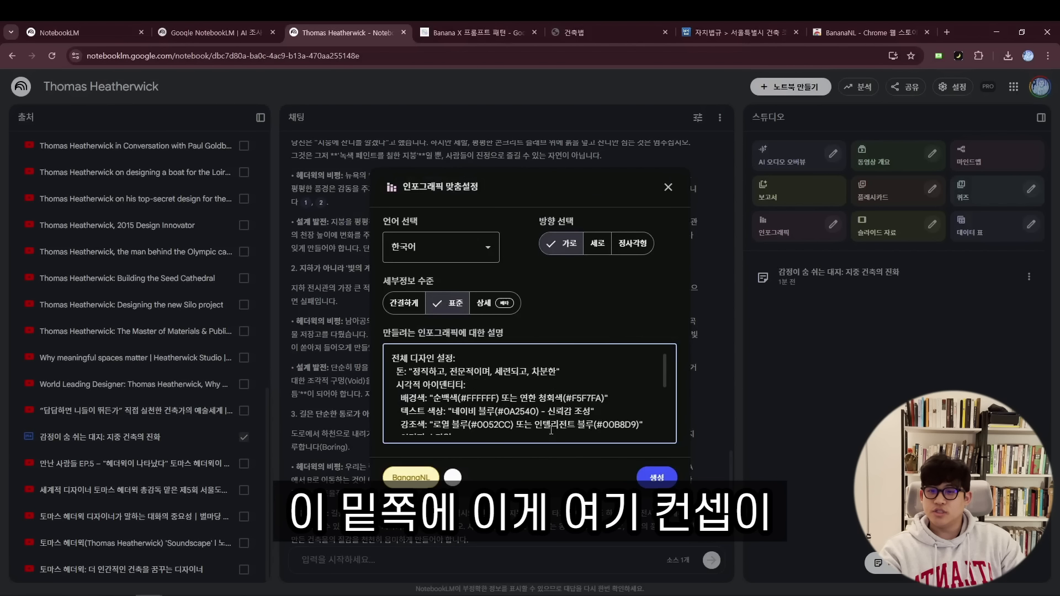
pyautogui.click(657, 478)
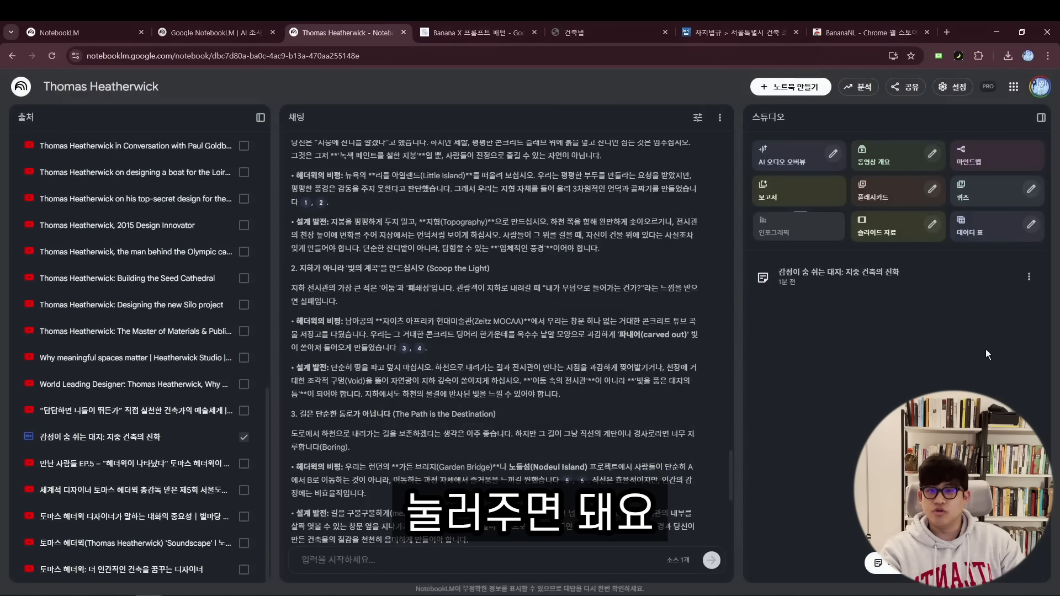
# - Customize the slide deck with BananaNL's 벡터 아트 / 기업용 / 미니멀리즘 style prompt and the 발표자 슬라이드 format, and generate it
pyautogui.click(931, 228)
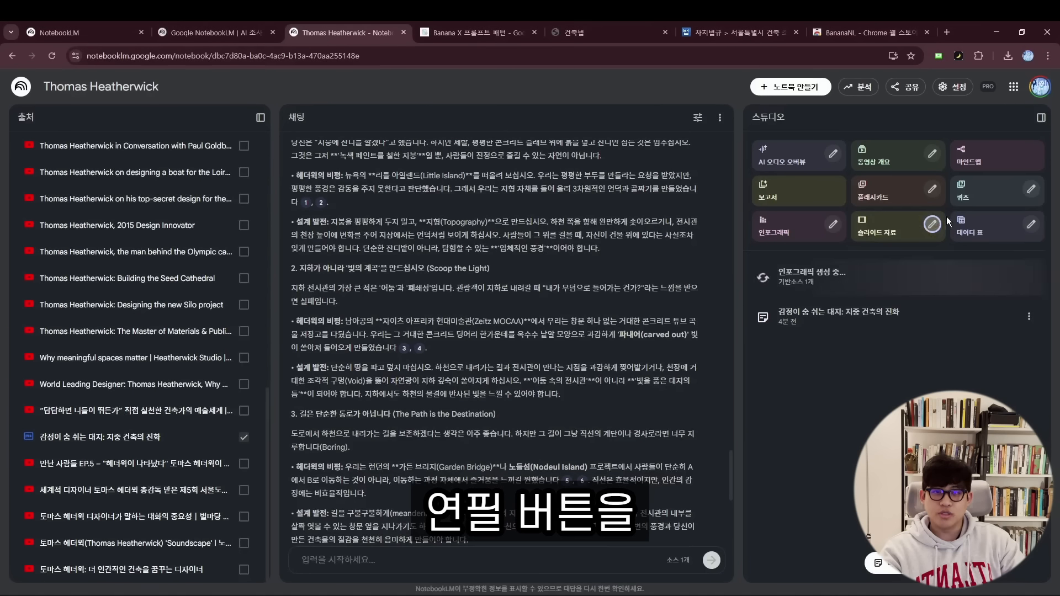
pyautogui.click(806, 277)
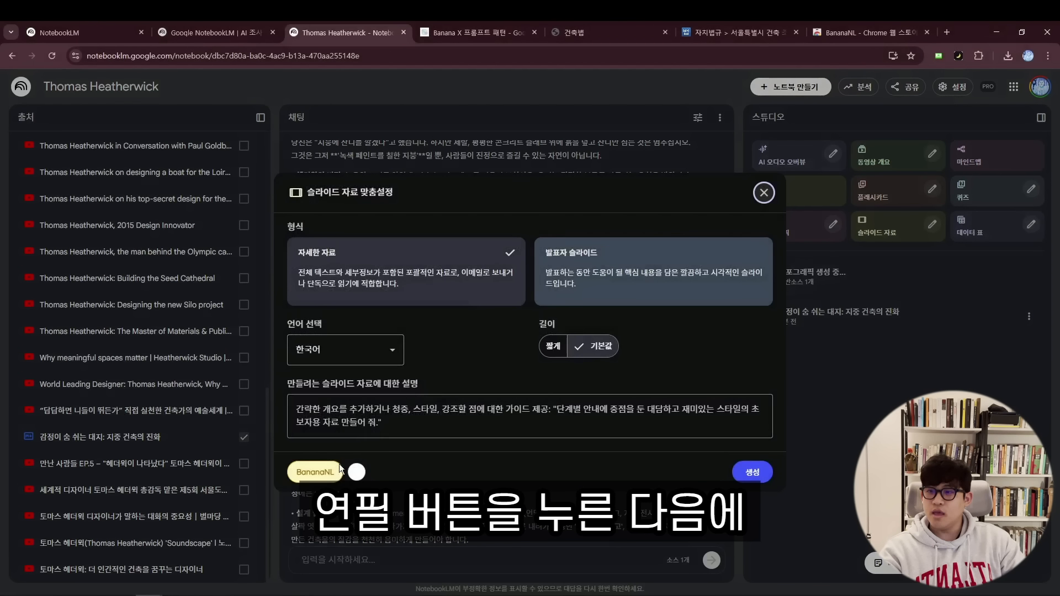
pyautogui.click(339, 468)
pyautogui.click(365, 279)
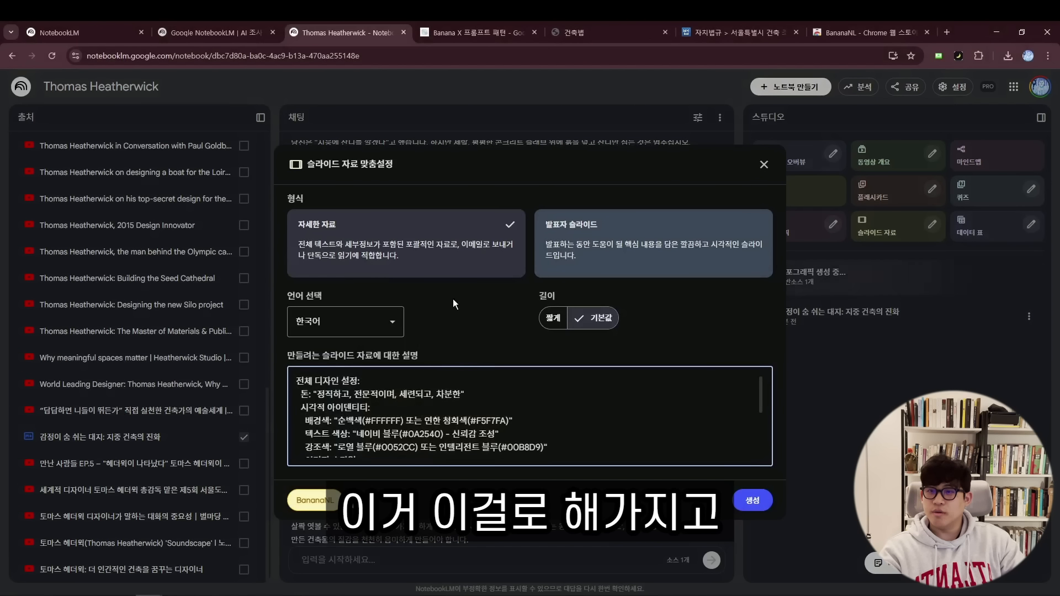
pyautogui.click(583, 248)
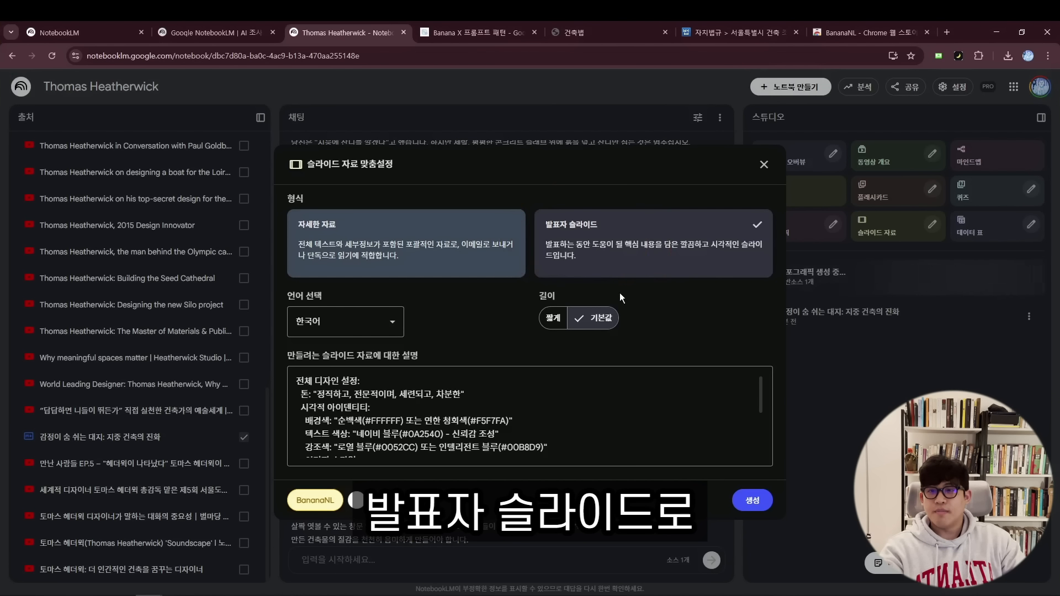
pyautogui.click(757, 502)
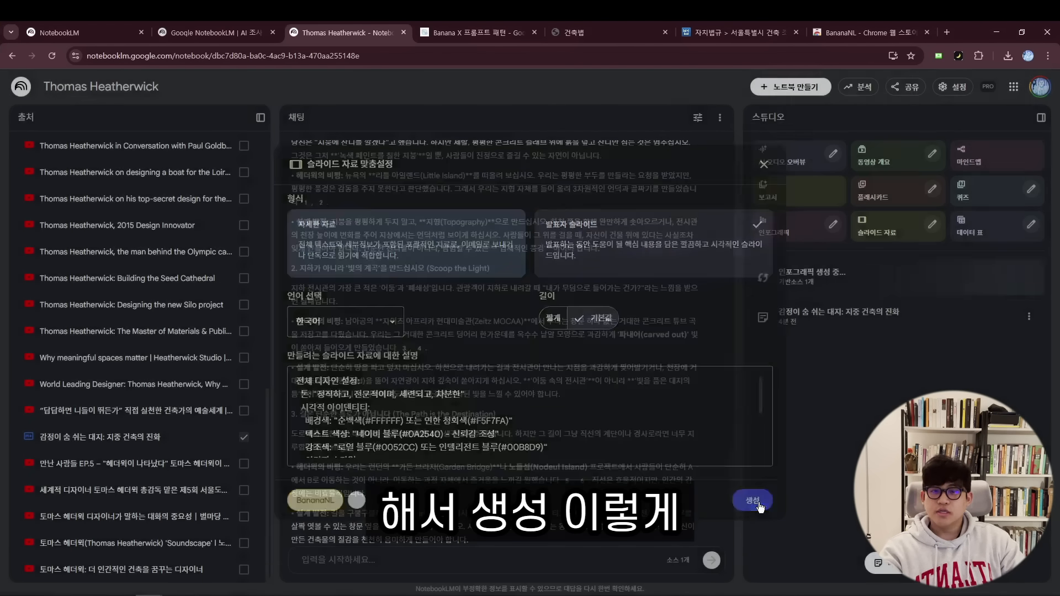